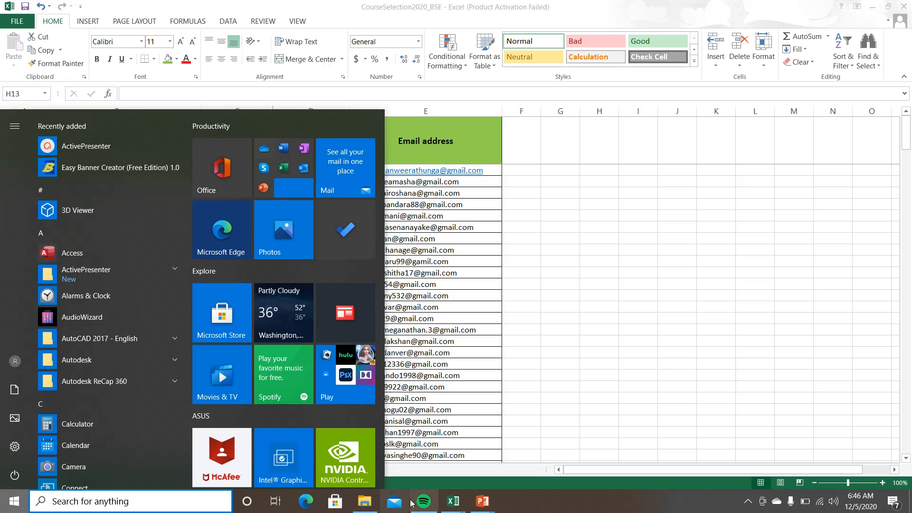
Switch to the Book1 workbook and open the marks table on Sheet2.
mouse_move(453, 502)
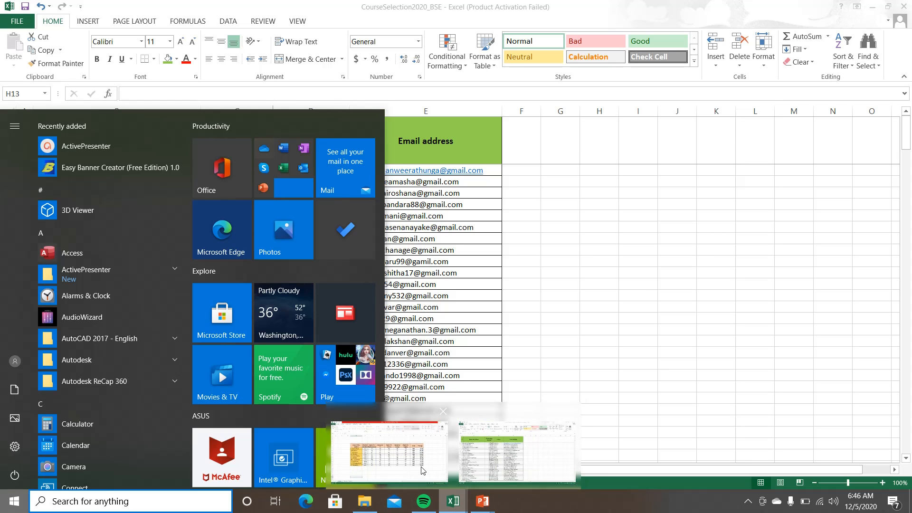
click(413, 456)
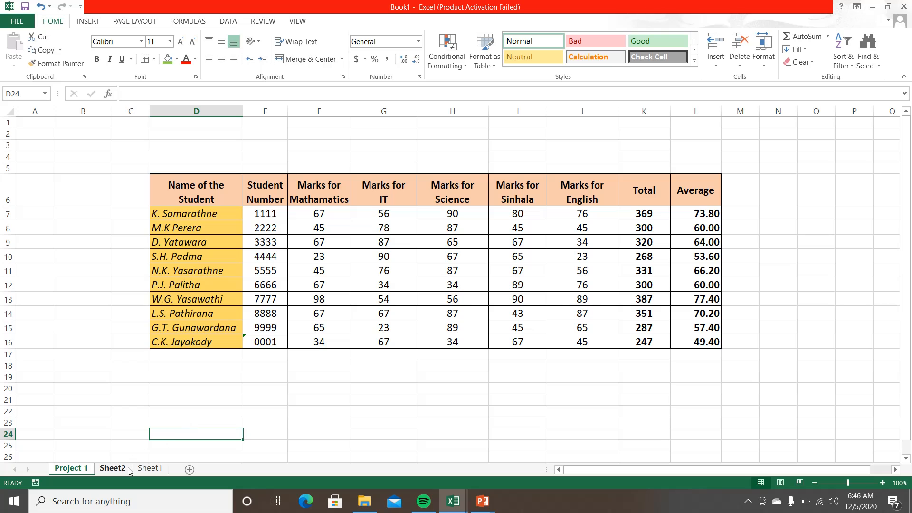
click(112, 468)
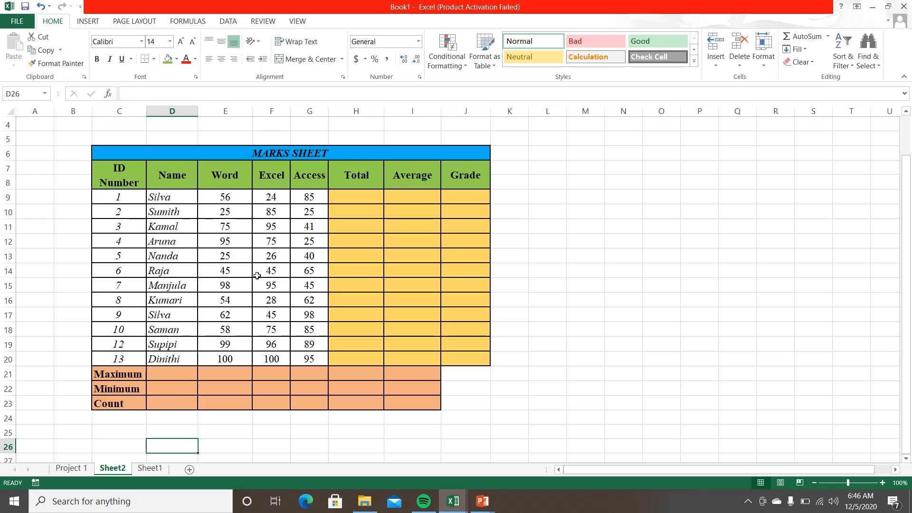
Total the first student's marks in H9 with =SUM(E9:G9) and widen the Total column slightly.
click(360, 196)
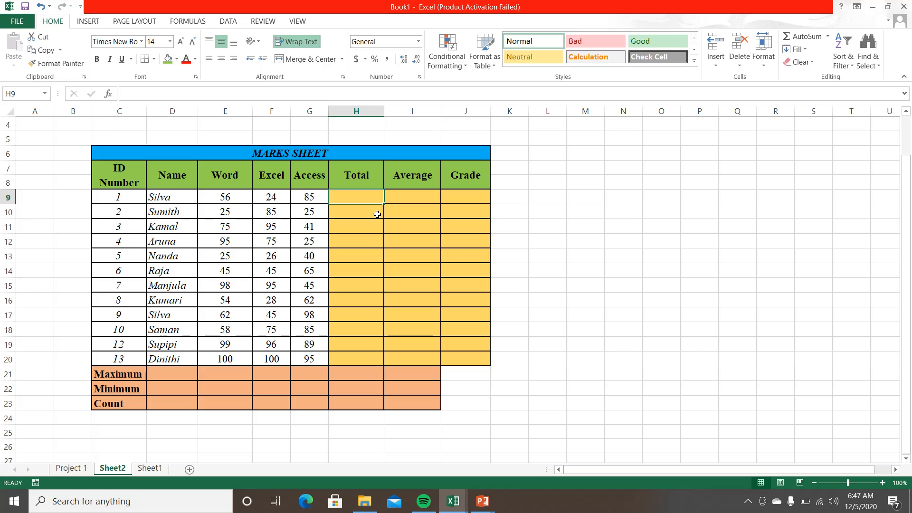
text(=sum)
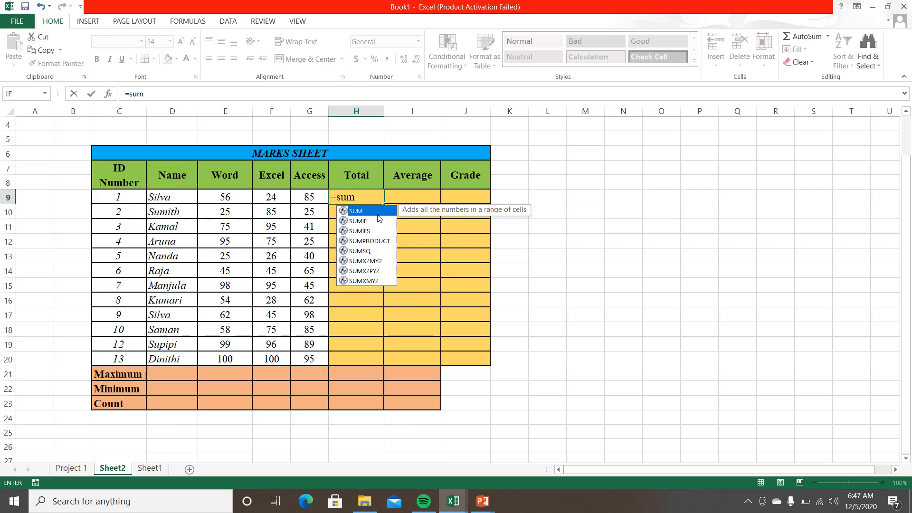
text(()
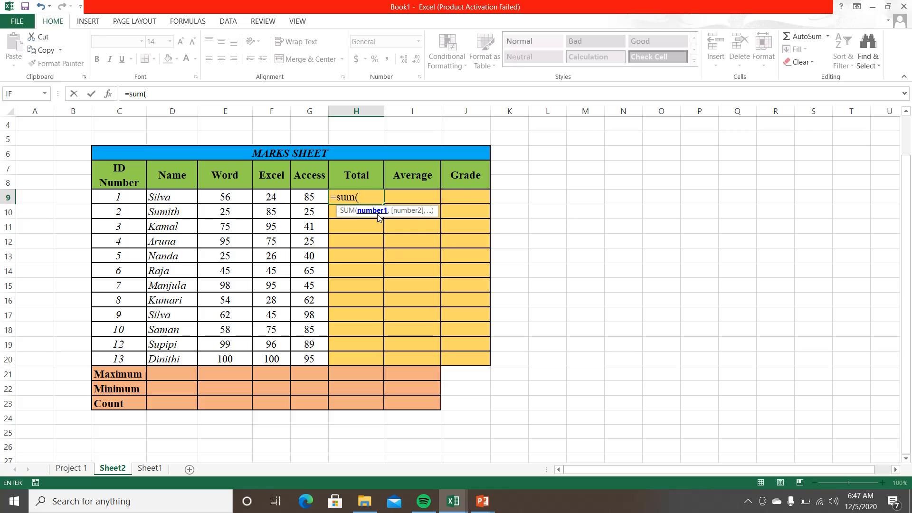
drag(231, 197, 304, 199)
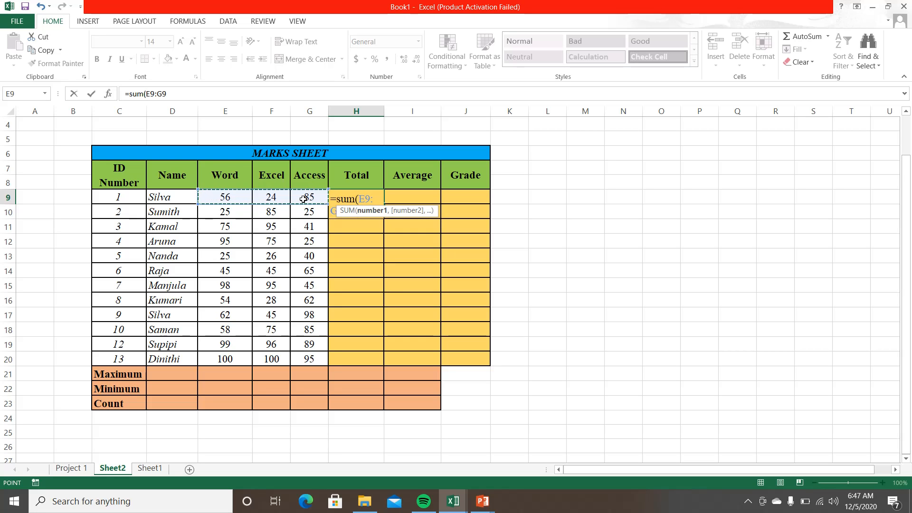
text())
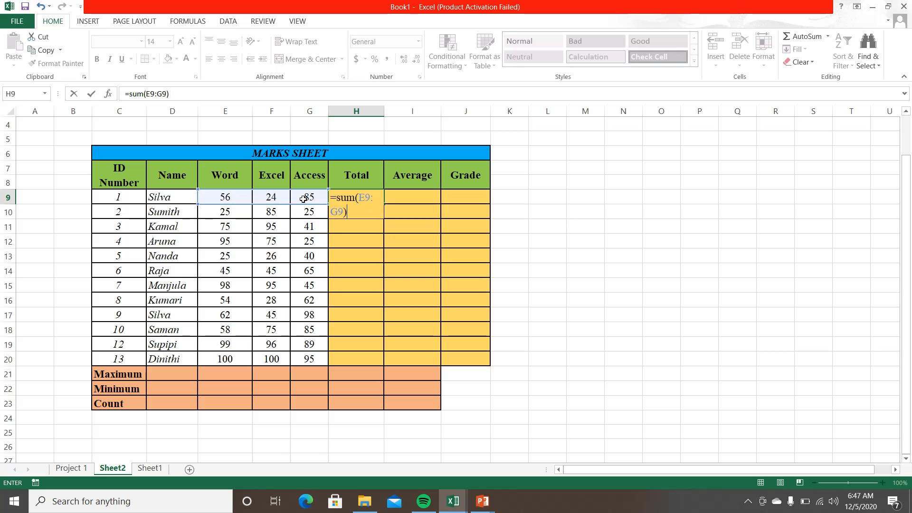
key(Return)
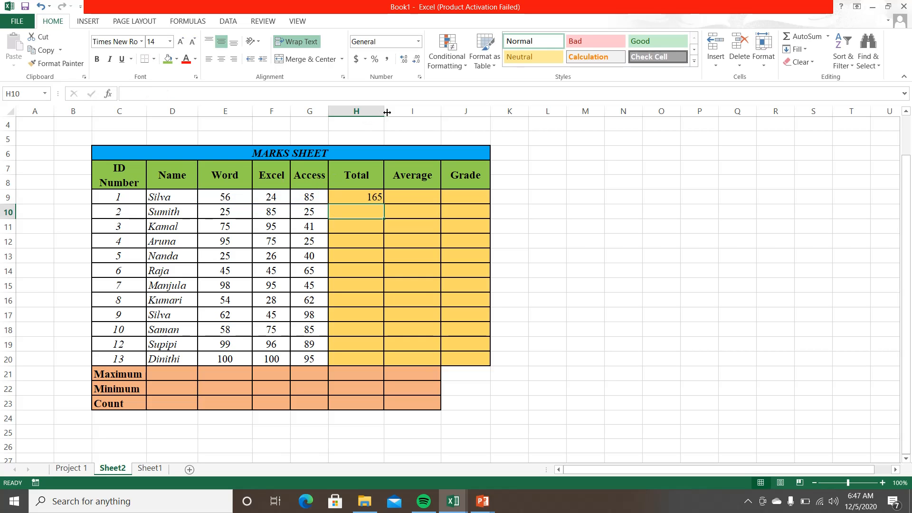
drag(387, 112, 406, 112)
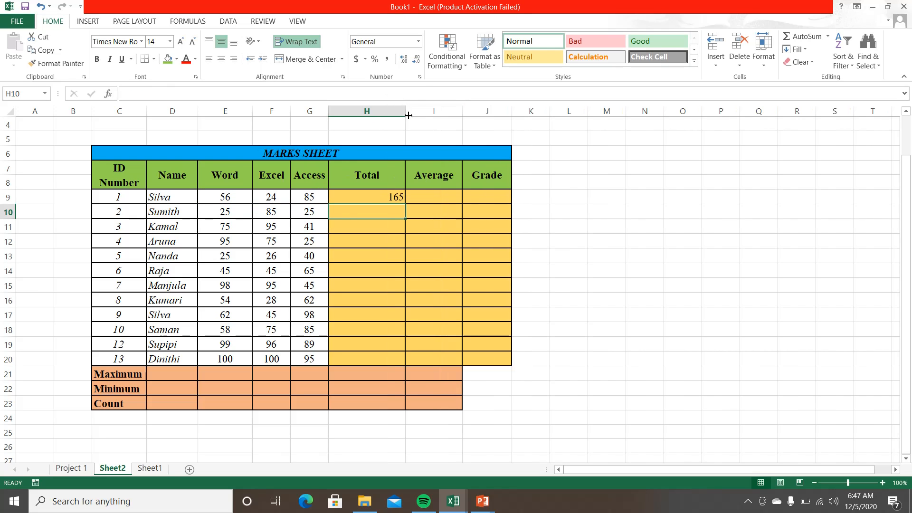
Fill the total formula from H9 down through H20 and clear the whole range.
click(382, 192)
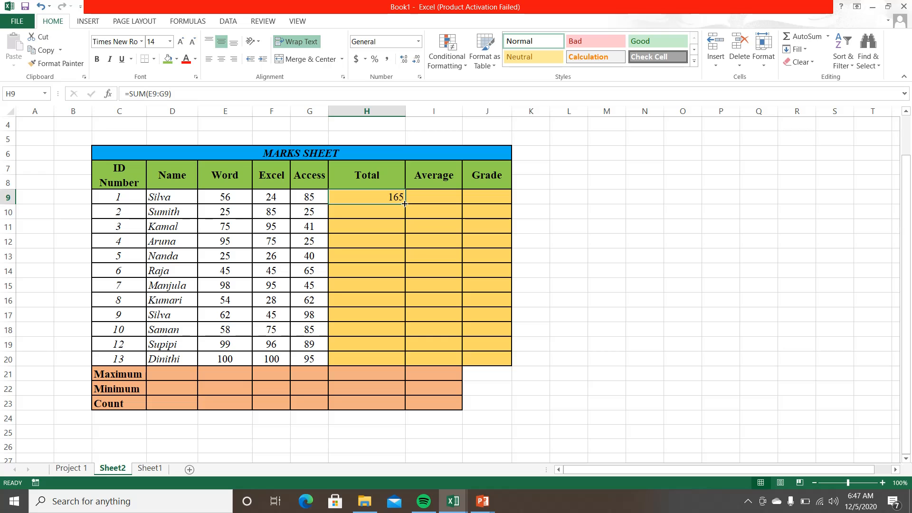
drag(405, 203, 384, 363)
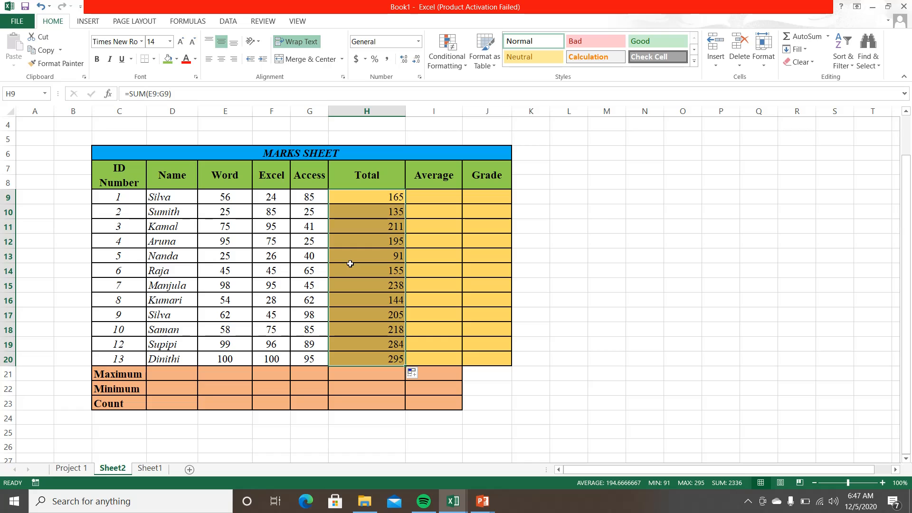
key(Delete)
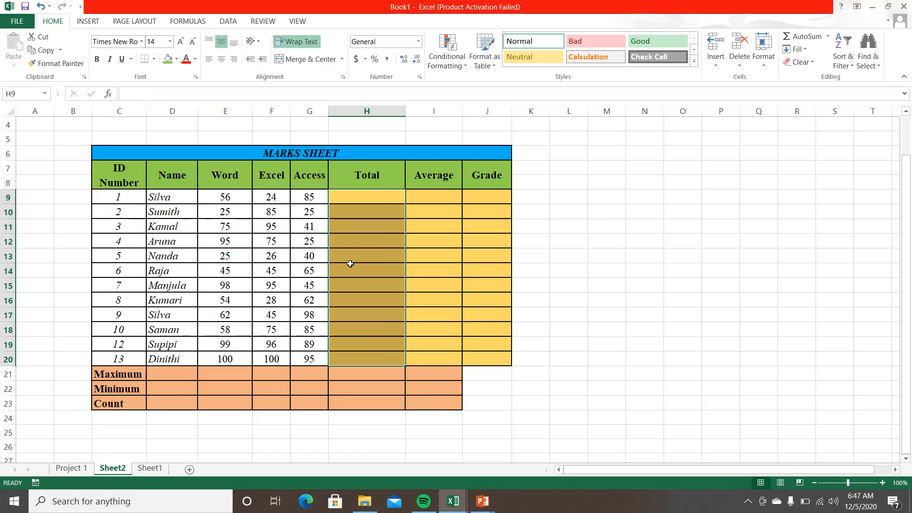
Examine the ways to insert a function in H9: the AutoSum choices, the Insert Function list and the function library.
click(362, 199)
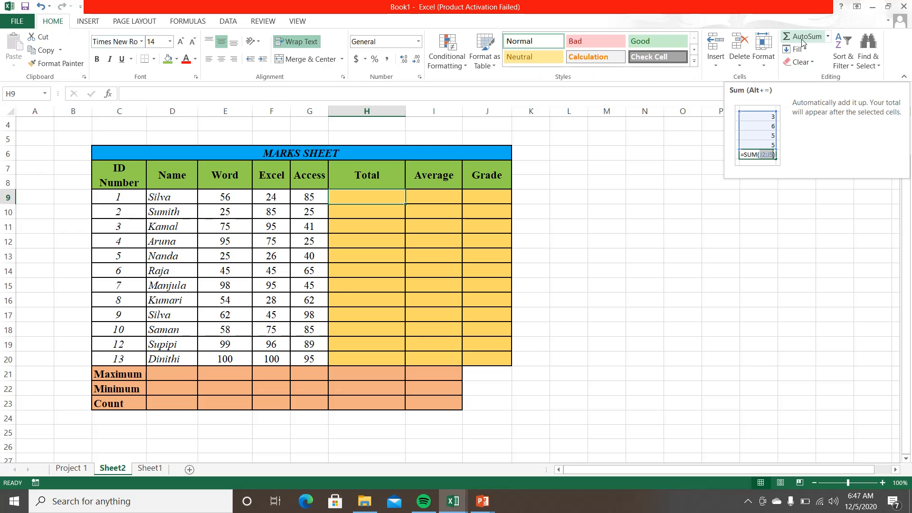
click(827, 37)
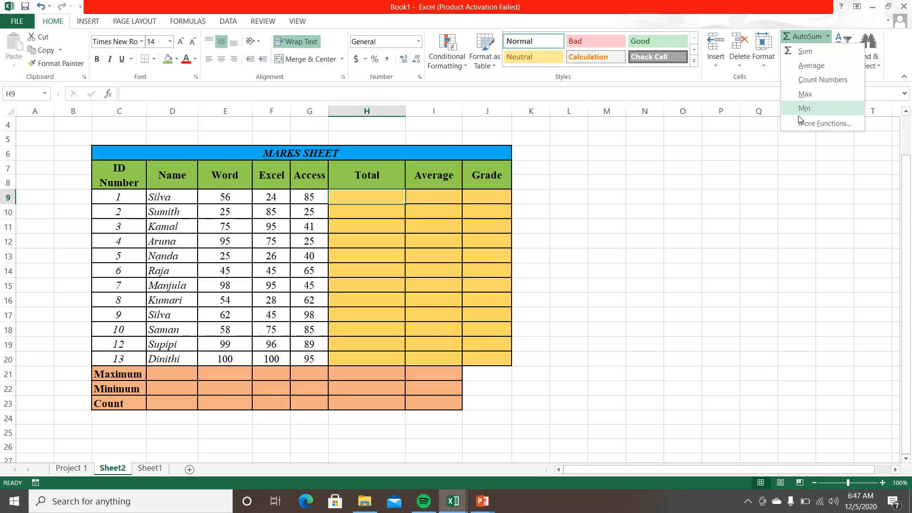
click(676, 10)
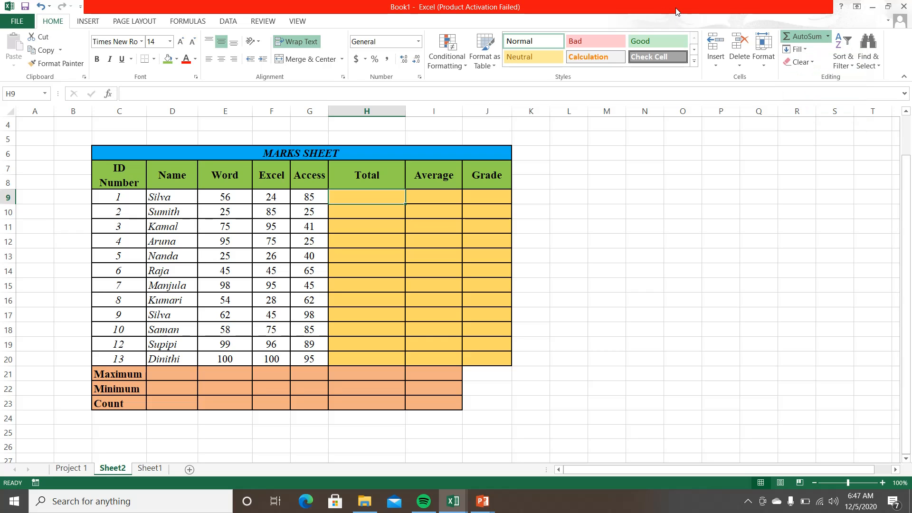
click(109, 93)
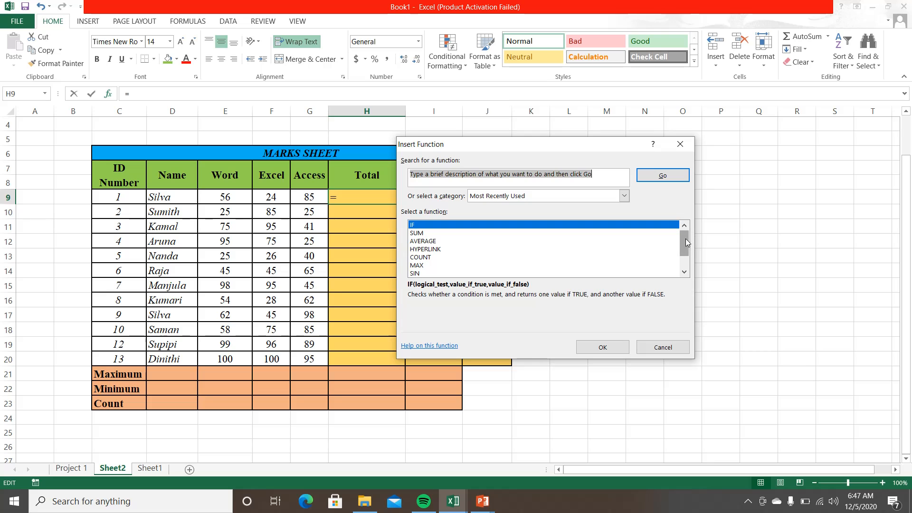
mouse_move(685, 245)
mouse_down()
mouse_move(684, 256)
mouse_move(682, 243)
mouse_up()
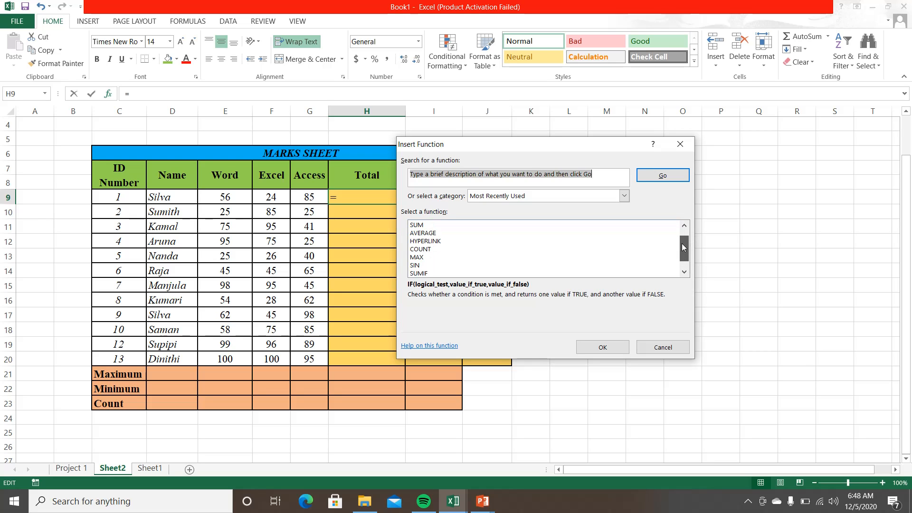
click(680, 145)
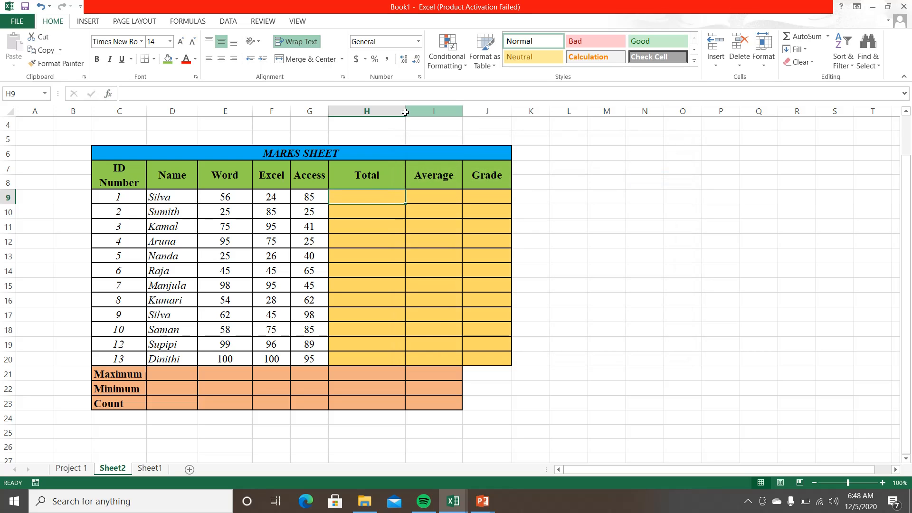
click(187, 24)
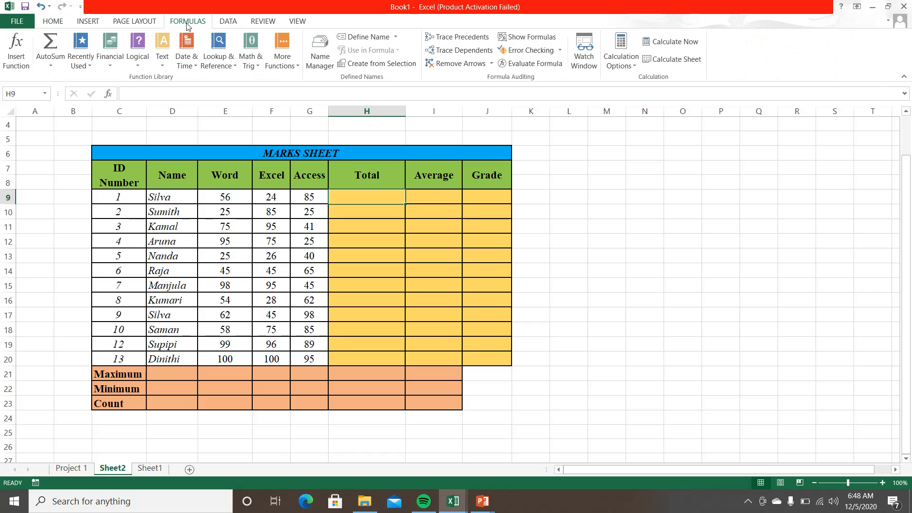
click(45, 69)
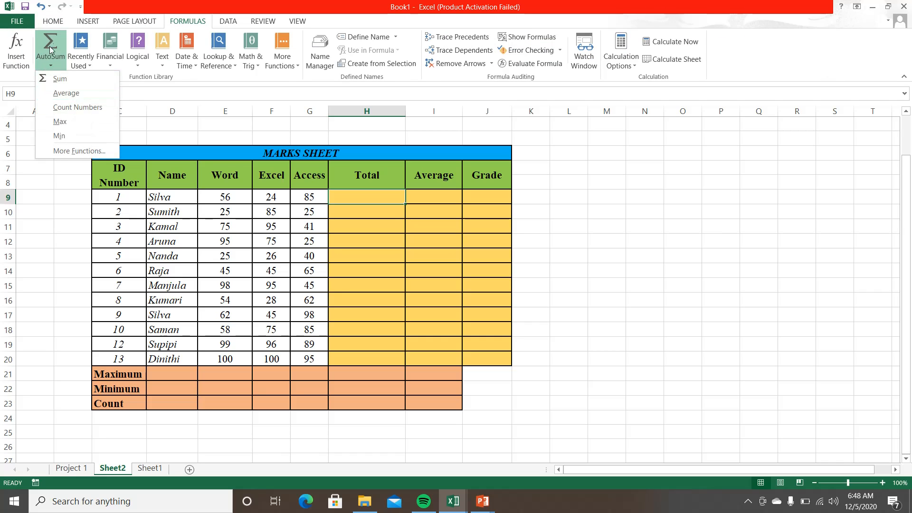
click(50, 22)
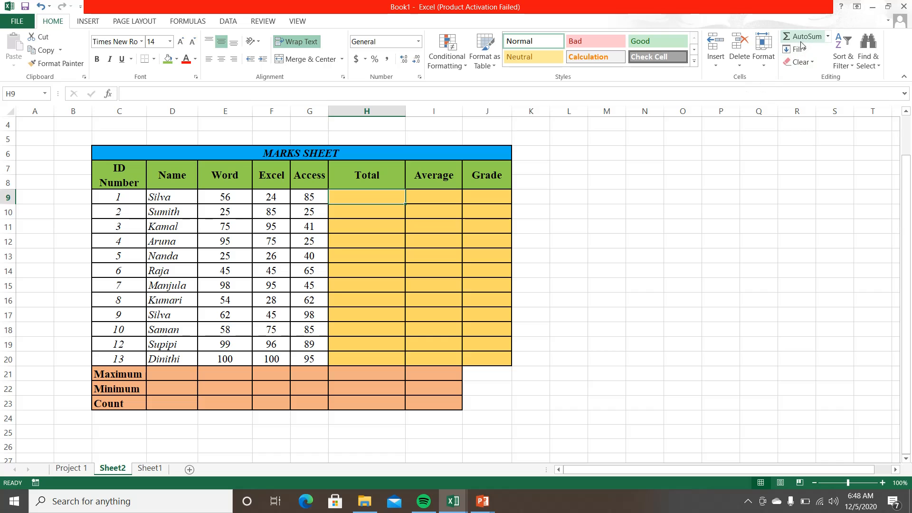
click(187, 24)
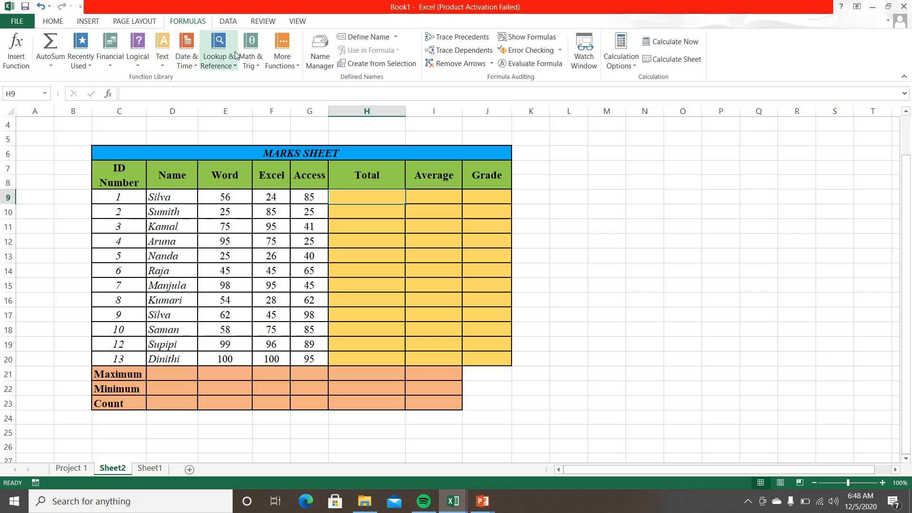
click(60, 26)
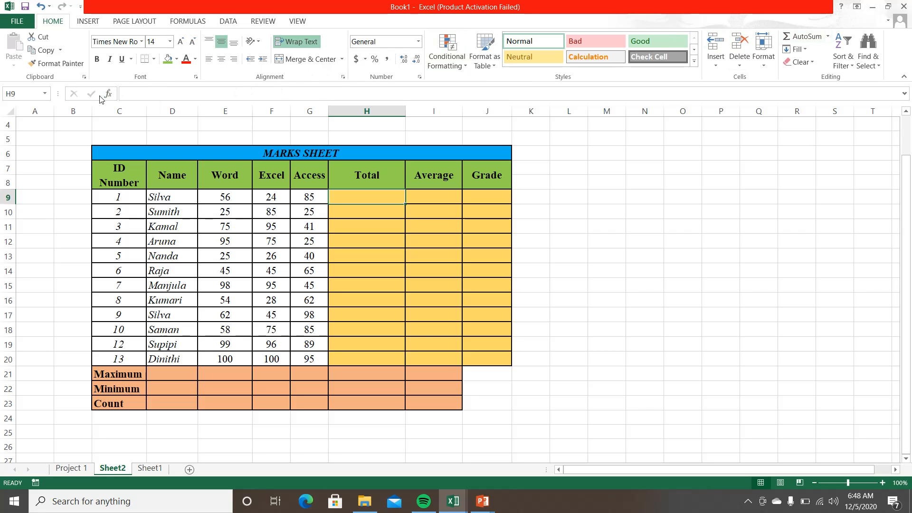
Total the first student's marks in H9 using AutoSum's Sum function over E9:G9.
click(187, 25)
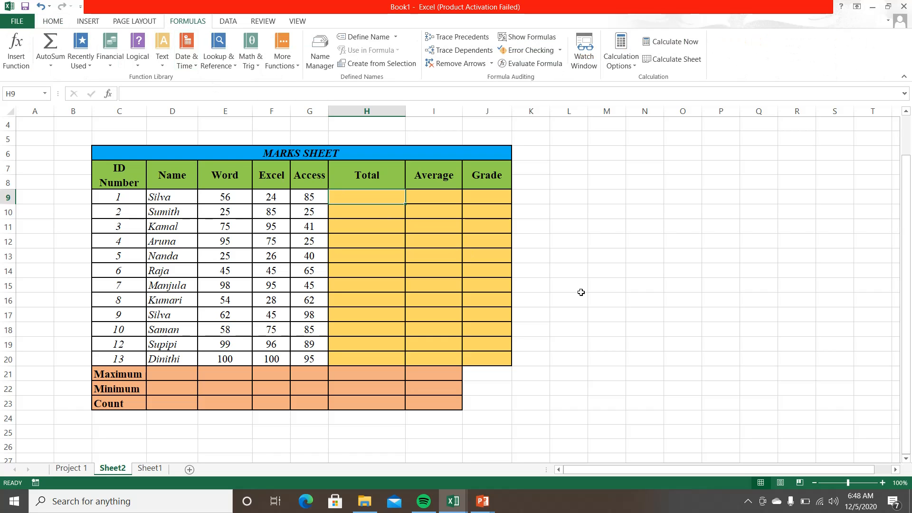
click(615, 288)
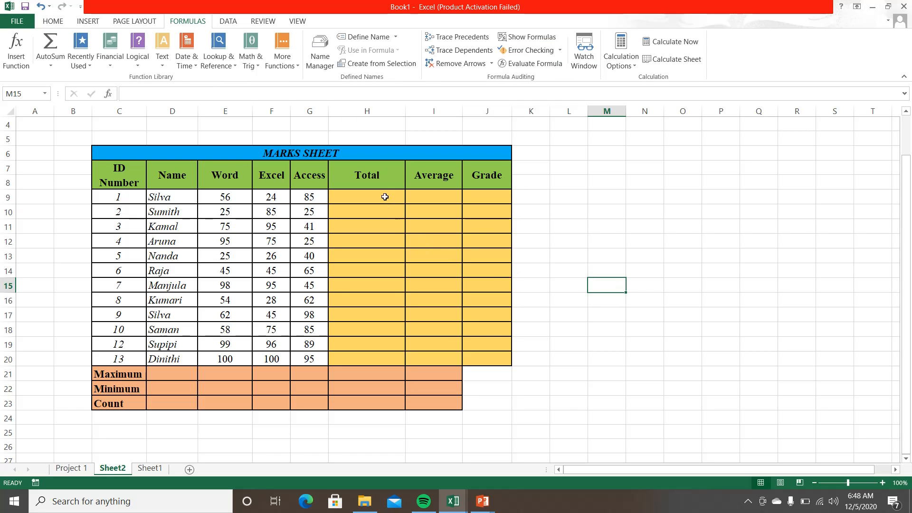
click(385, 196)
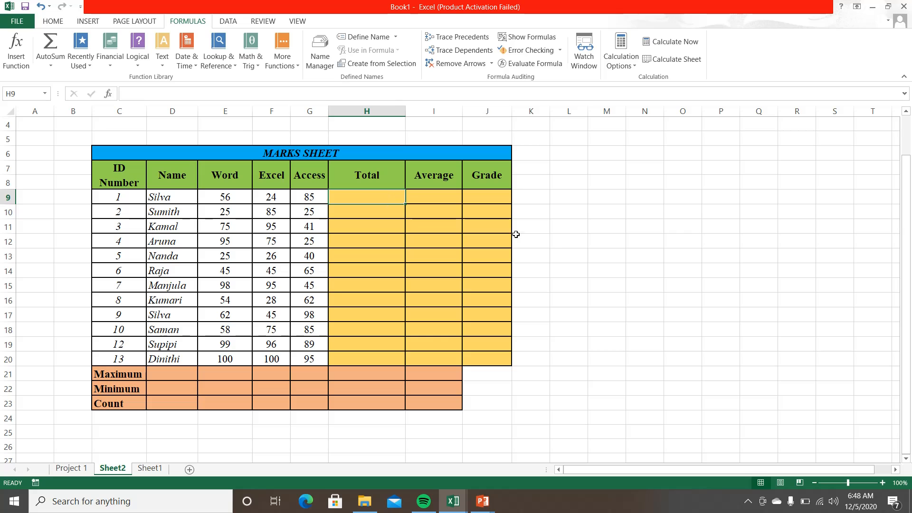
click(556, 240)
click(387, 197)
click(51, 66)
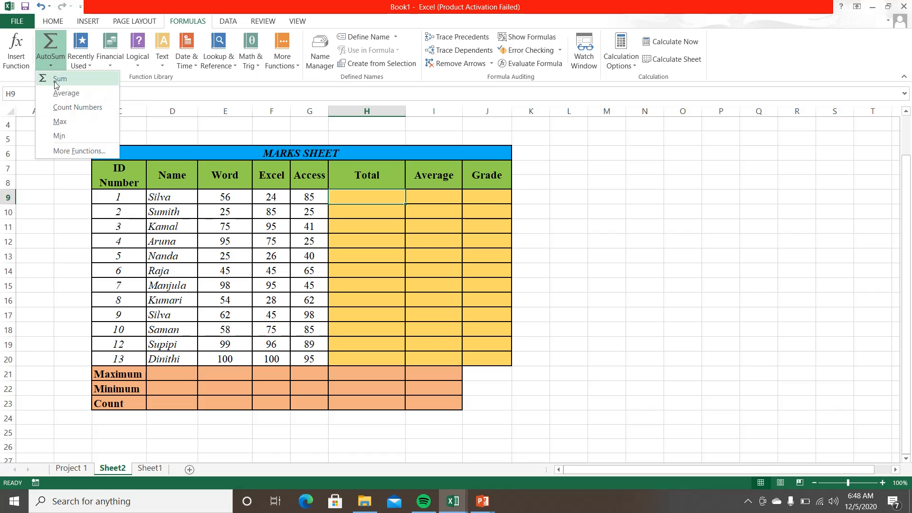
click(56, 80)
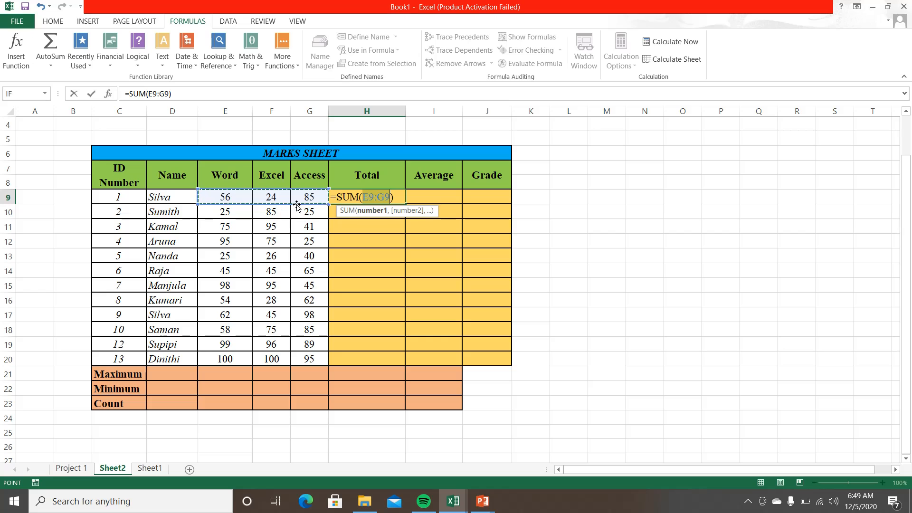
drag(230, 199, 293, 199)
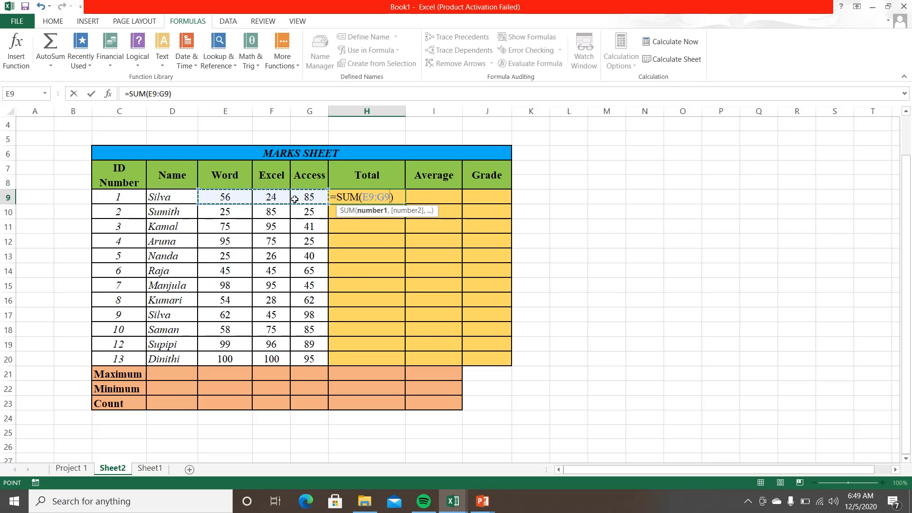
key(Return)
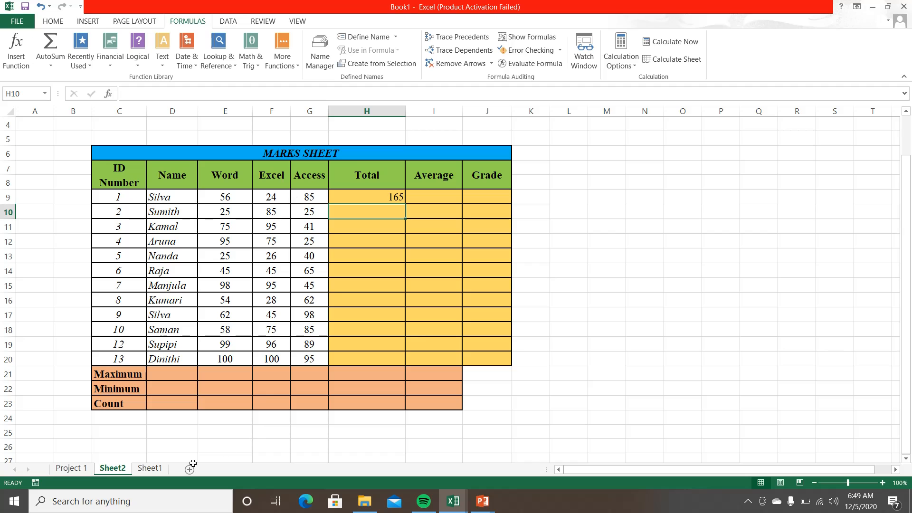
Clear all student totals in K7:K16 on the Project 1 sheet and select K7.
click(71, 468)
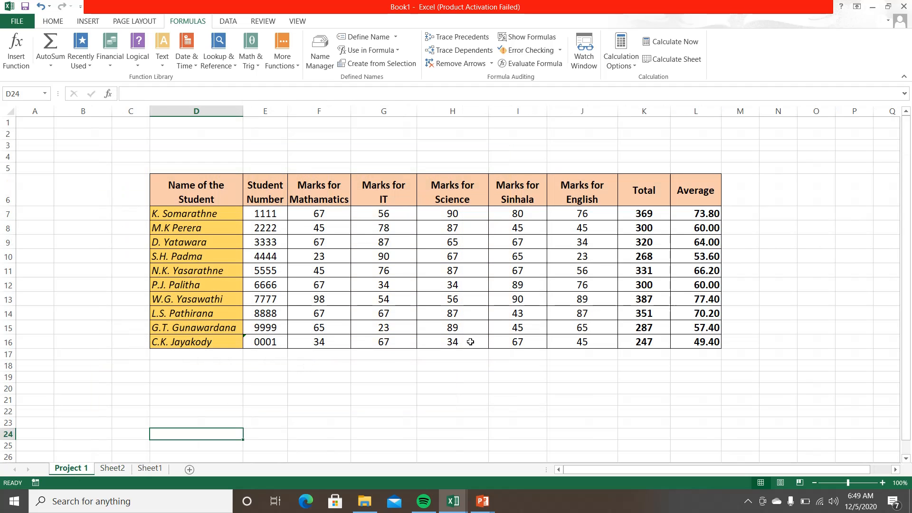
drag(639, 214, 643, 314)
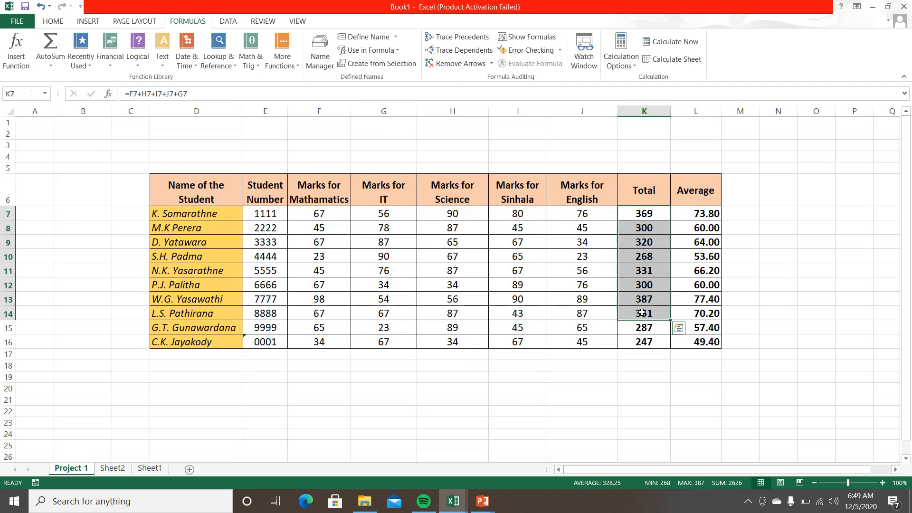
drag(641, 218, 636, 335)
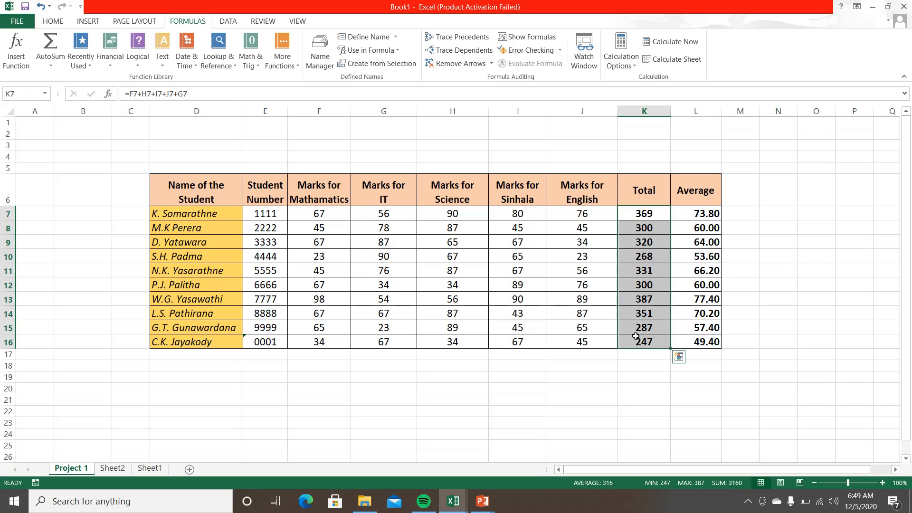
key(Delete)
click(652, 218)
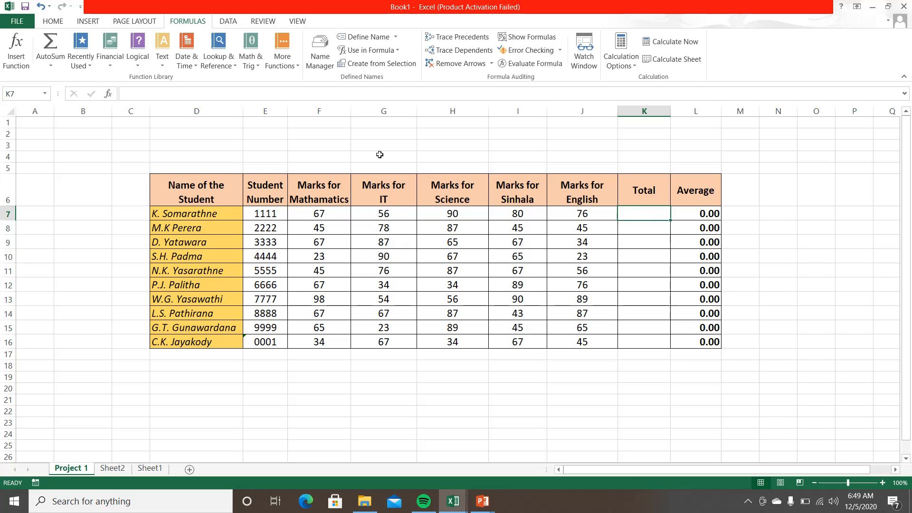
Total the first student's marks in K7 with AutoSum's Sum over F7:J7 and fill the formula down to K16.
click(50, 66)
click(59, 78)
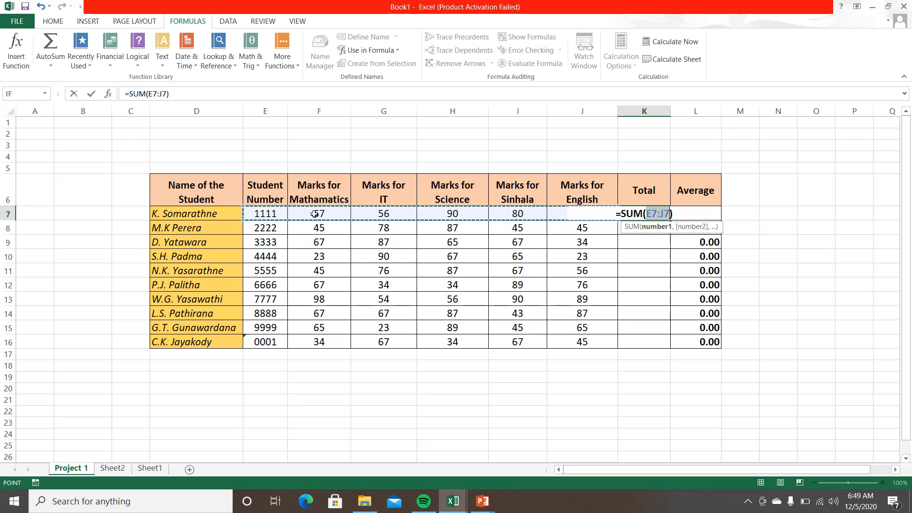
drag(314, 214, 512, 215)
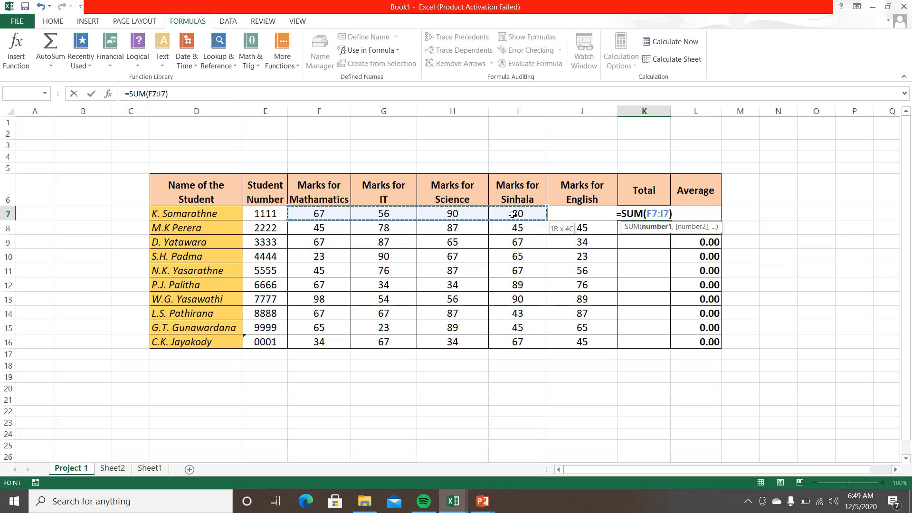
drag(331, 220, 560, 215)
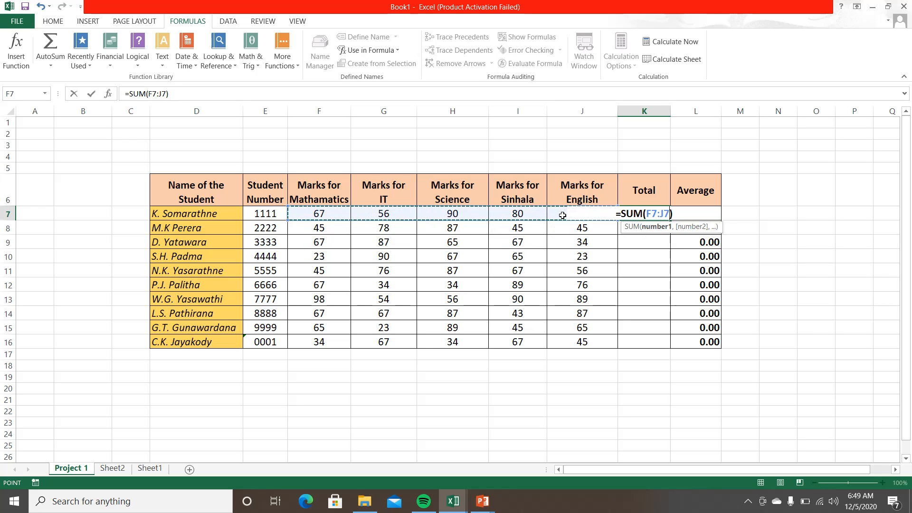
key(Return)
click(664, 214)
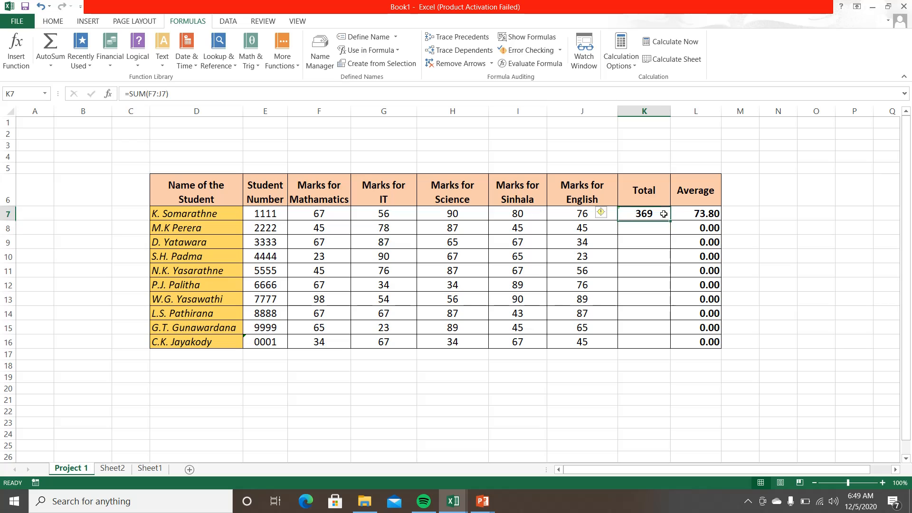
drag(670, 220, 658, 352)
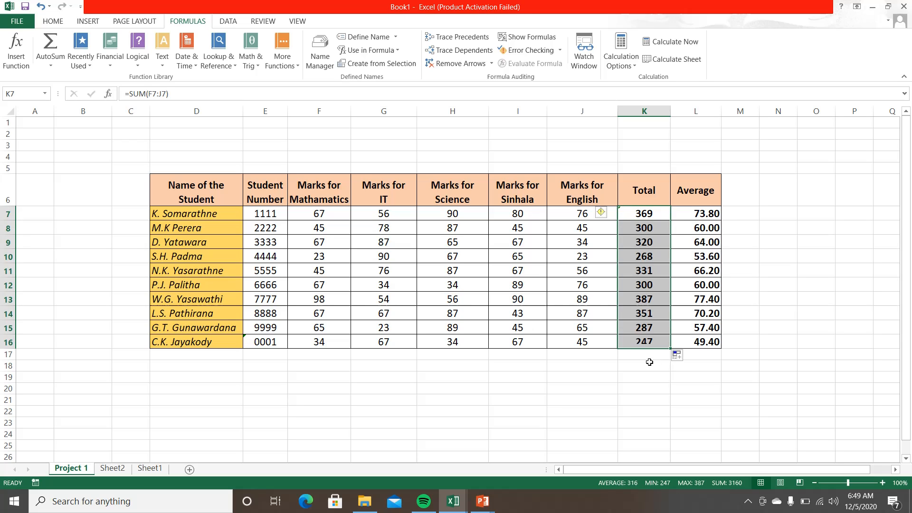
Fill the total formula from H9 down through H20 in the marks sheet on Sheet2.
click(120, 469)
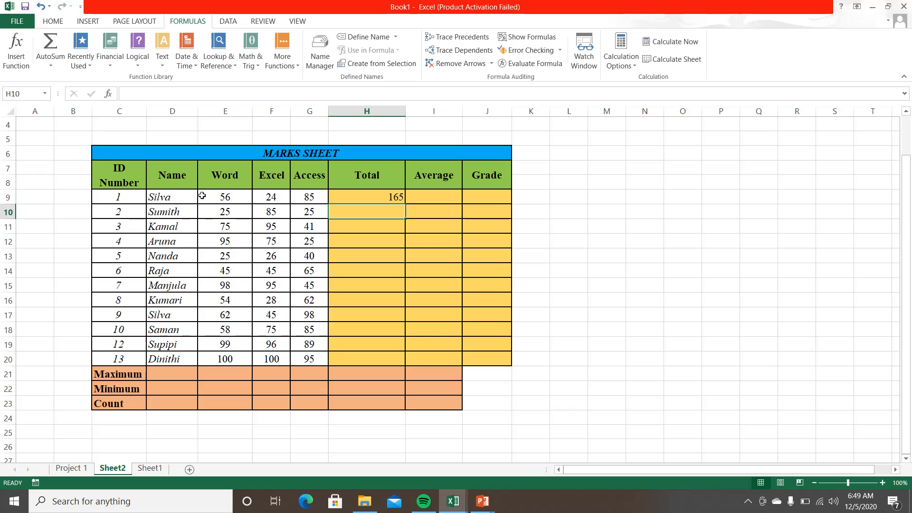
click(368, 197)
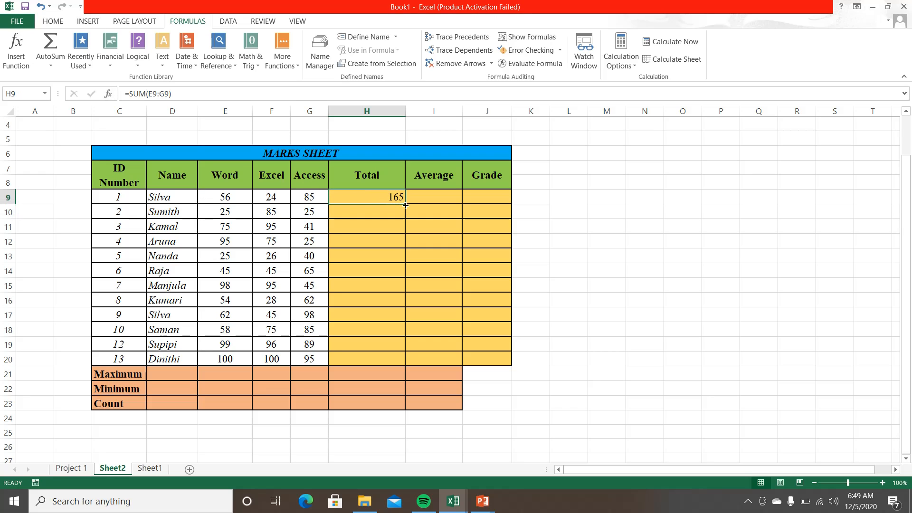
drag(404, 204, 380, 365)
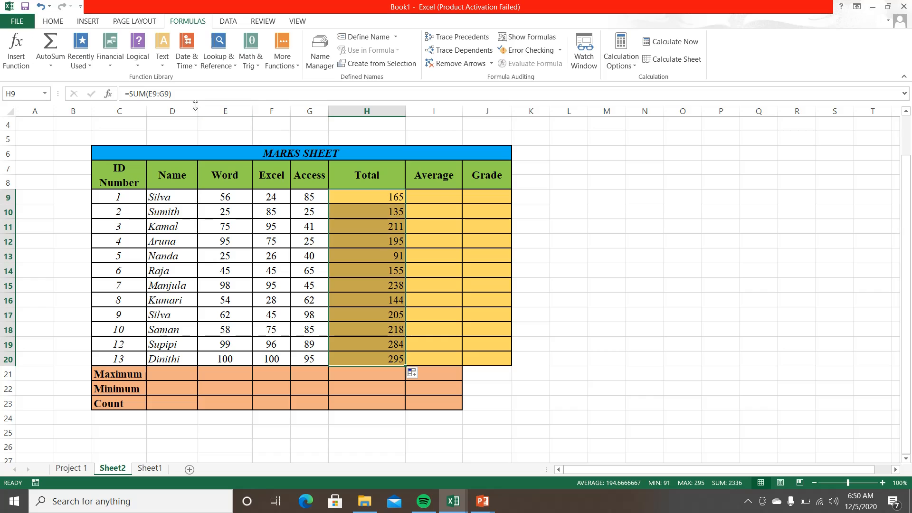
Average the first student's marks in I9 using AutoSum's Average function over E9:G9.
click(441, 197)
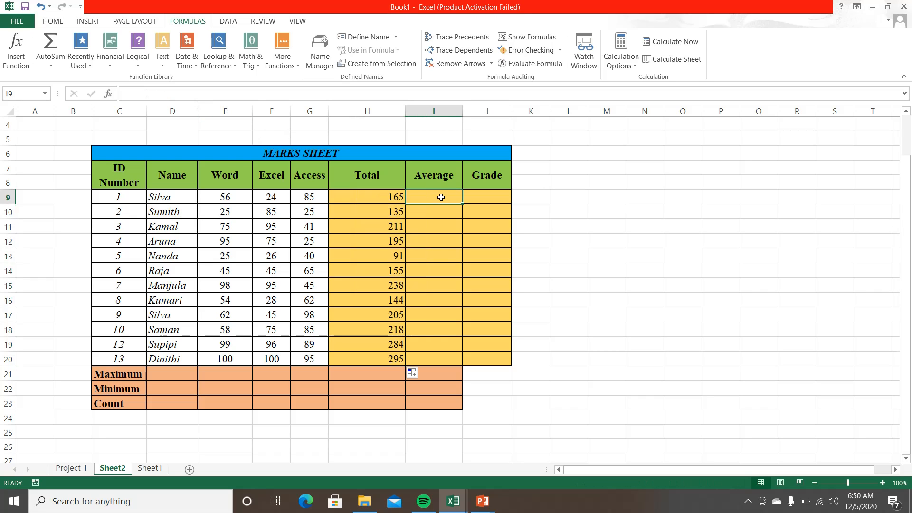
click(47, 69)
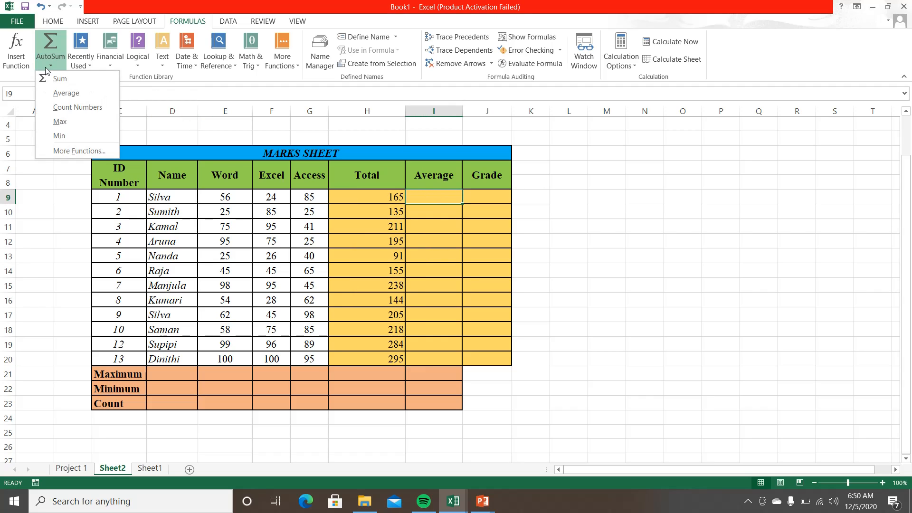
click(66, 93)
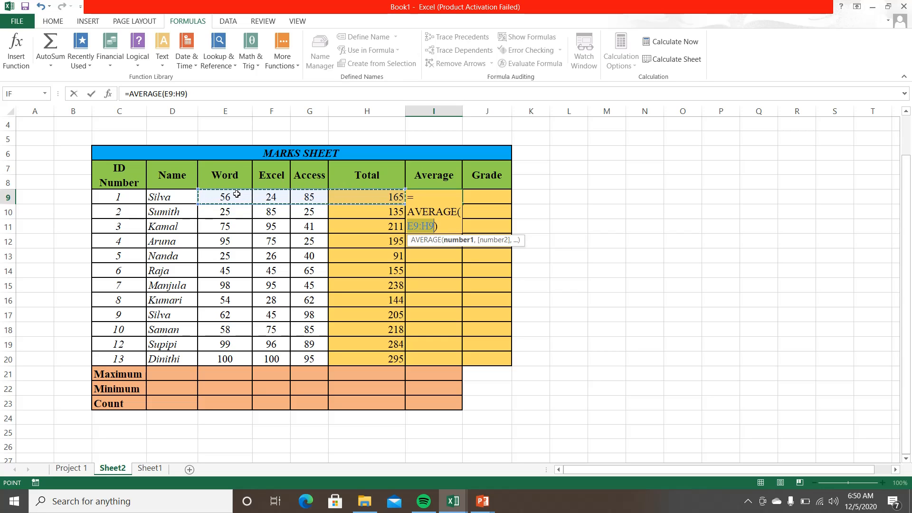
drag(237, 194, 296, 200)
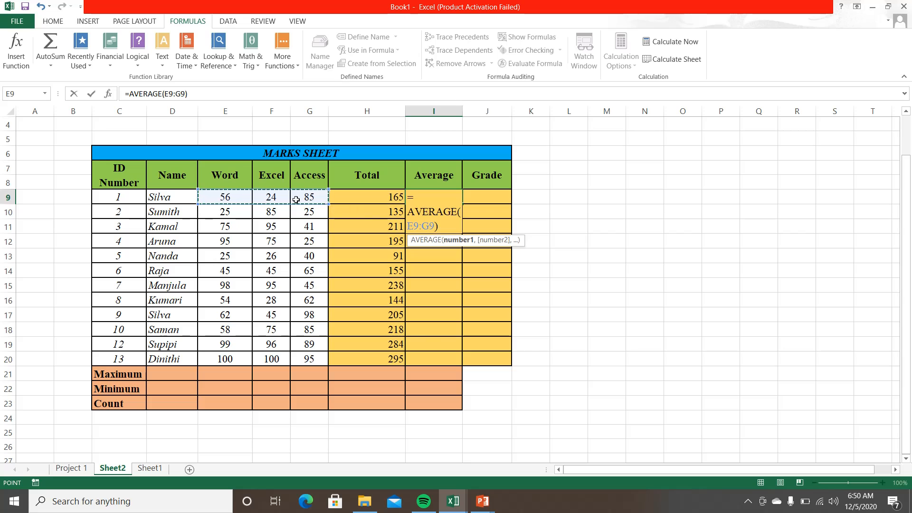
key(Return)
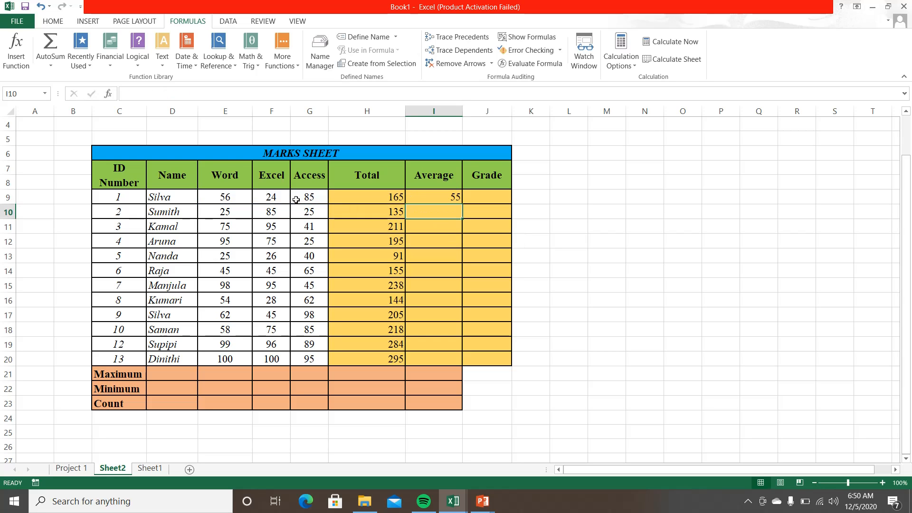
Widen the Average column and fill the average formula from I9 down through I20.
drag(462, 113, 484, 112)
click(452, 196)
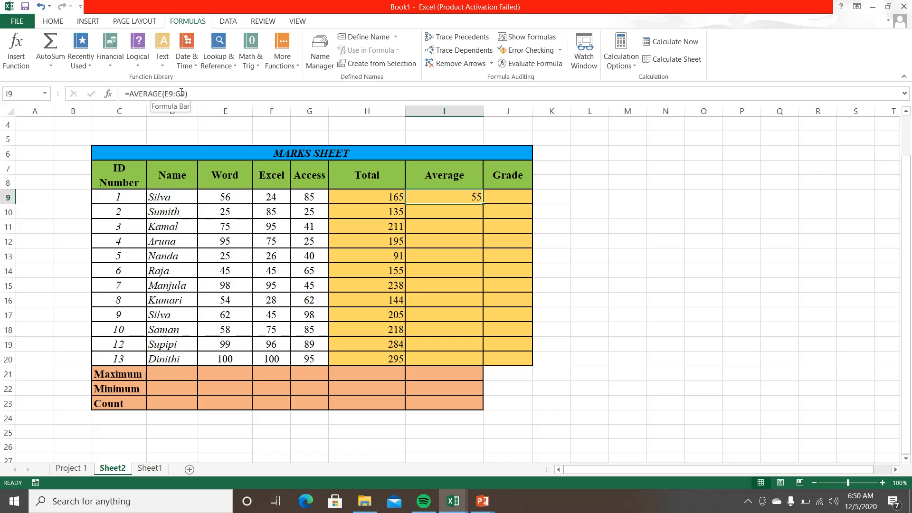
drag(483, 204, 470, 363)
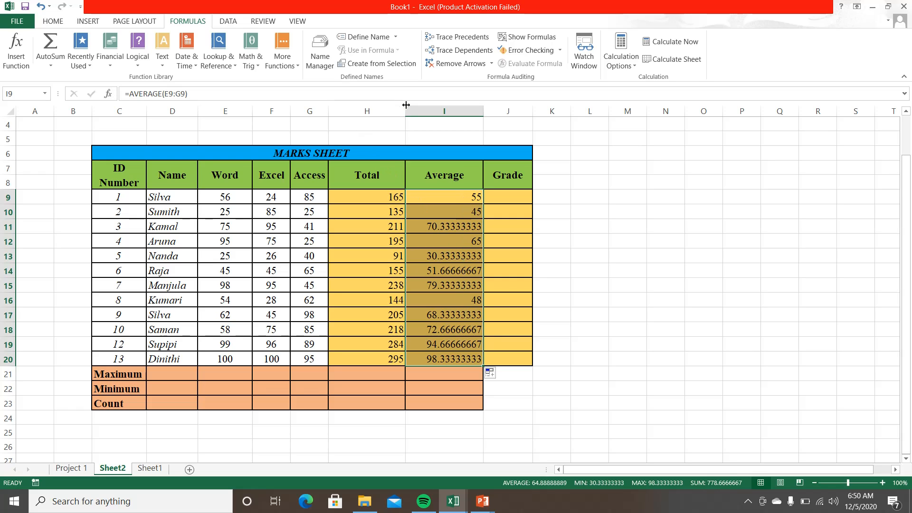
Format the averages in I9:I20 to two decimal places and narrow the Average column to fit.
click(54, 22)
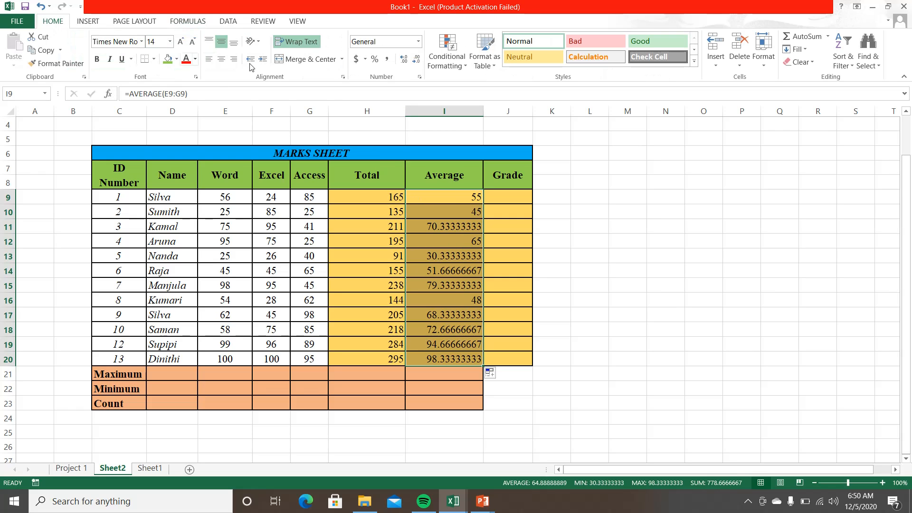
click(404, 61)
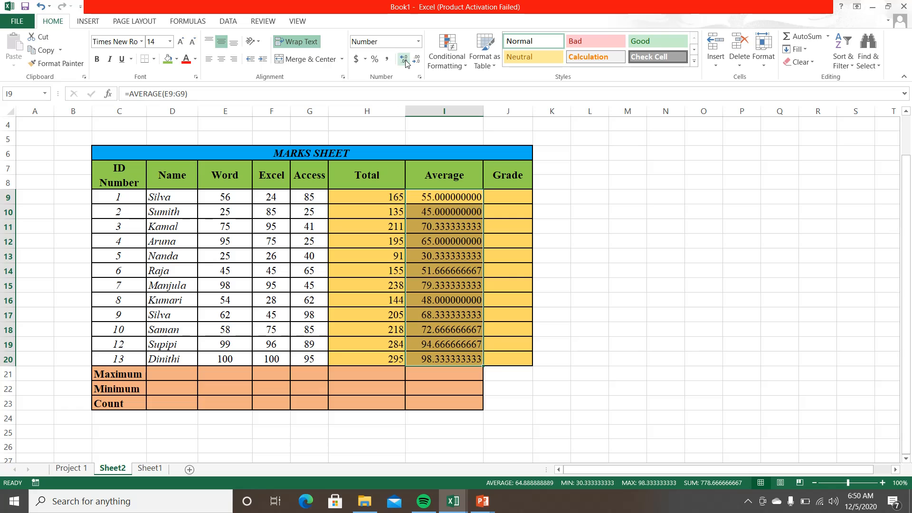
click(416, 61)
click(416, 62)
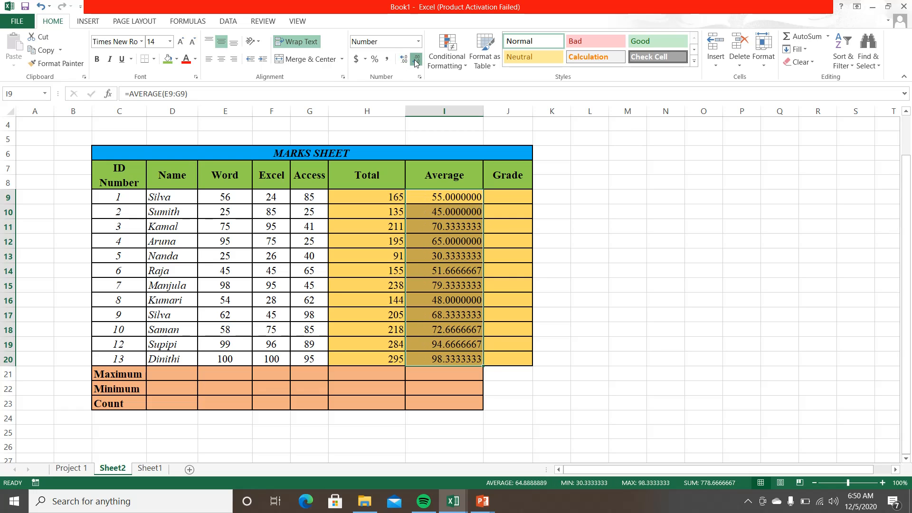
click(416, 62)
click(416, 62)
click(415, 61)
click(416, 62)
click(416, 62)
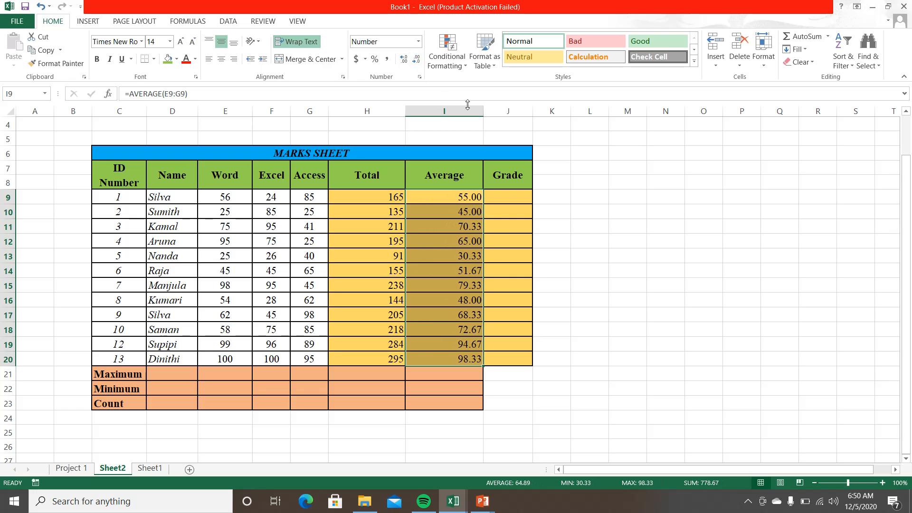
drag(481, 110, 462, 115)
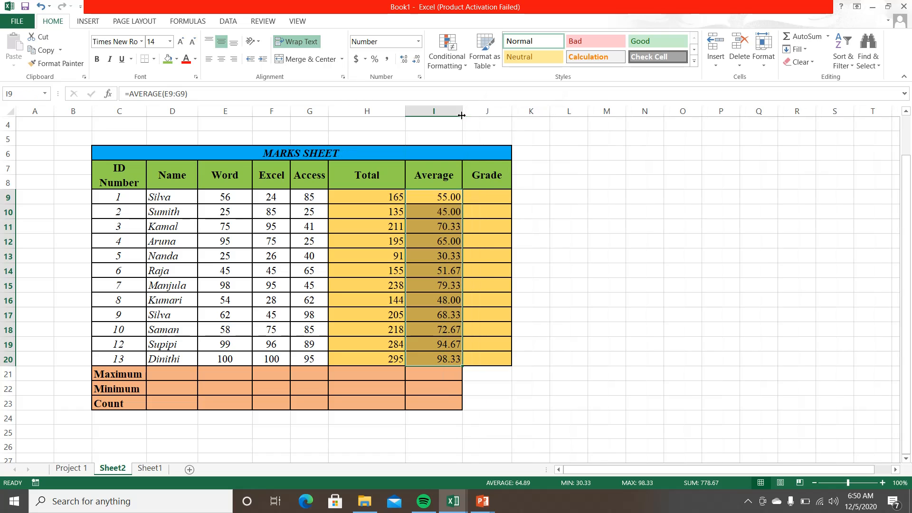
click(479, 197)
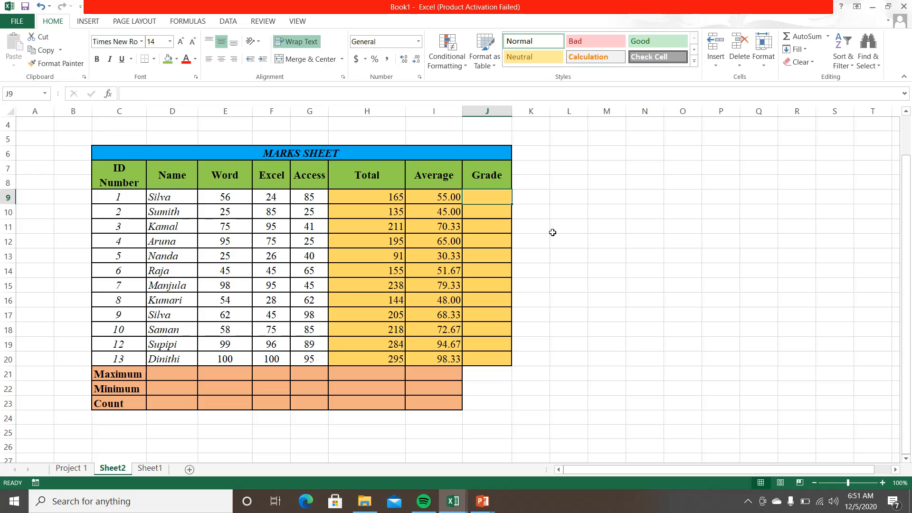
text(=)
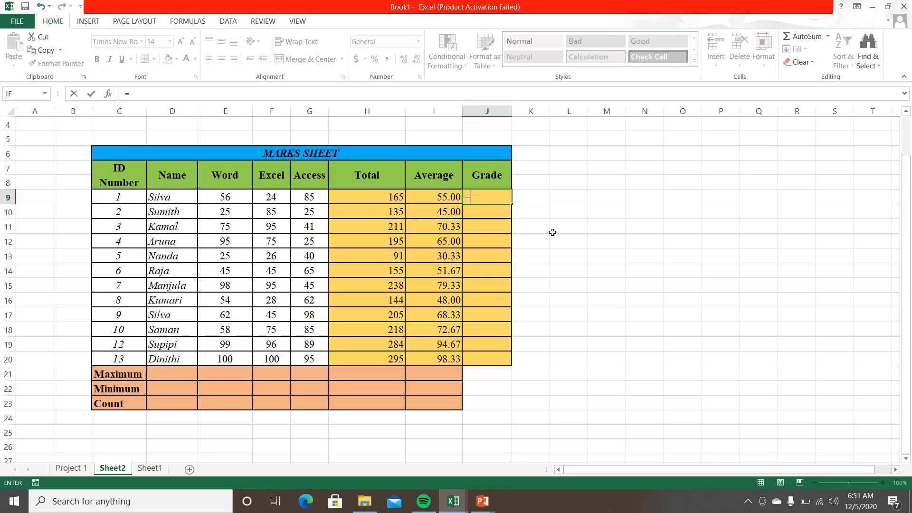
text(IF)
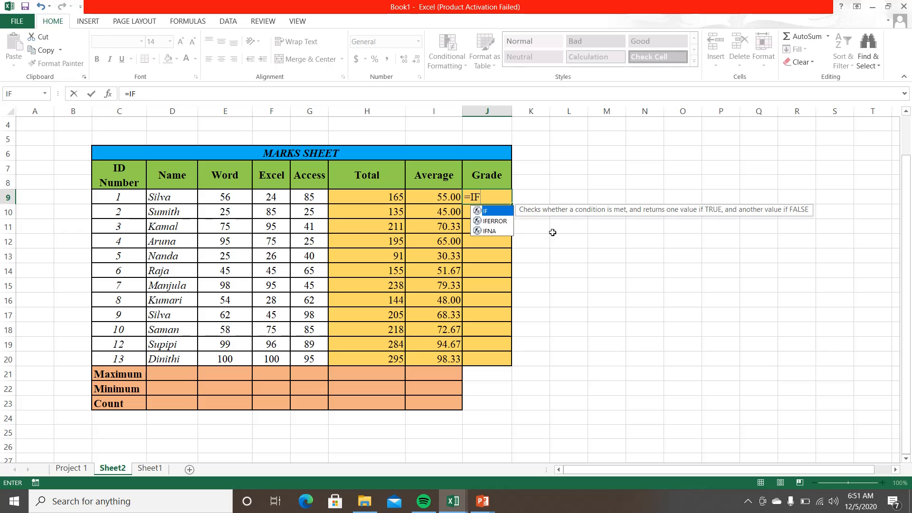
text(()
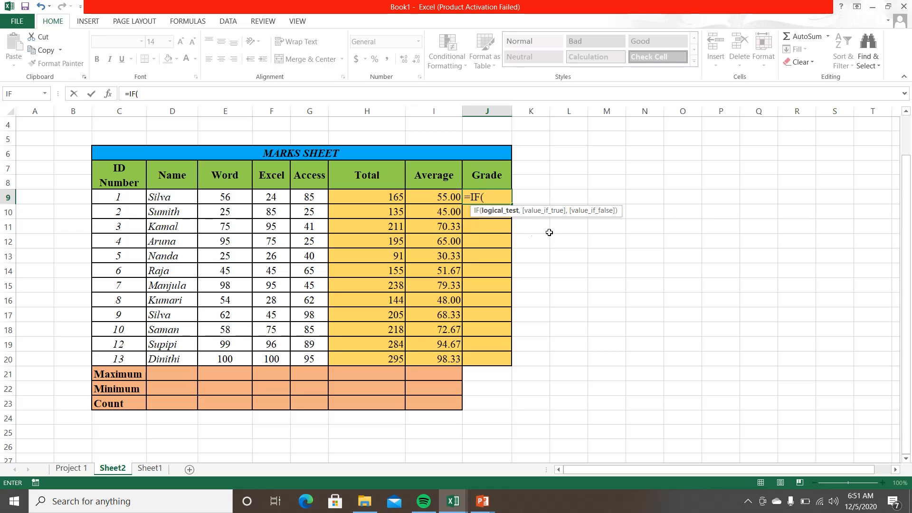
click(450, 197)
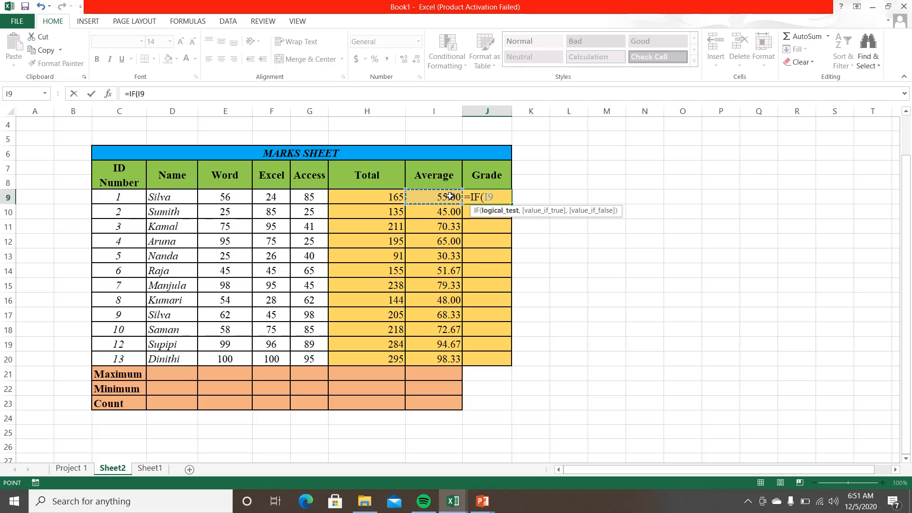
text(>=75,)
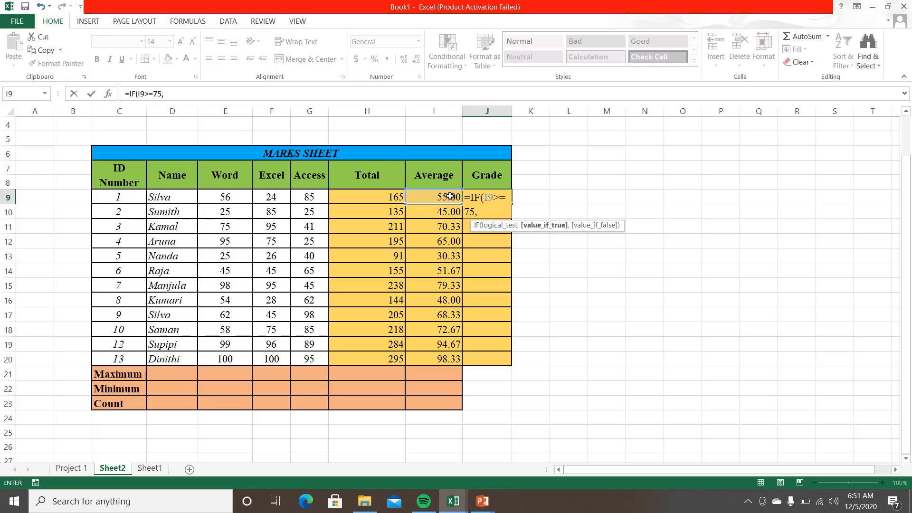
key(Escape)
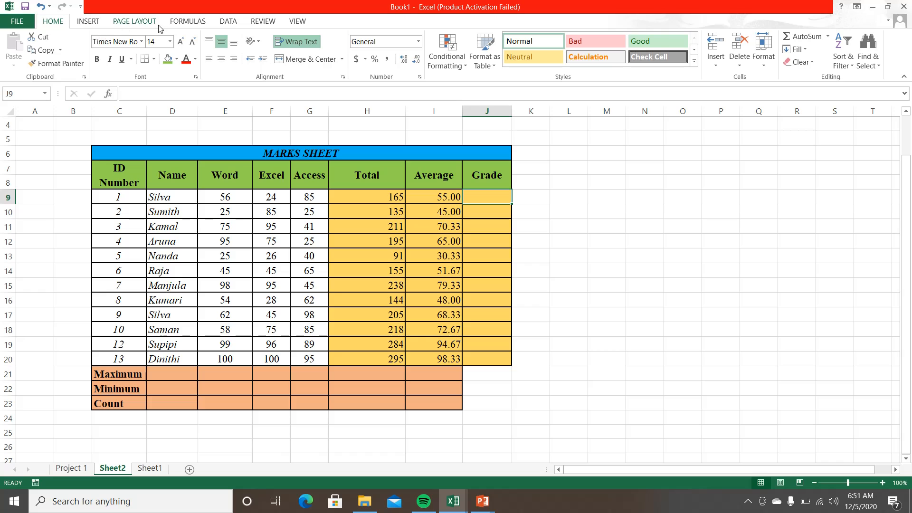
Insert the IF function into the first student's Grade cell J9 from AutoSum's additional functions.
click(204, 22)
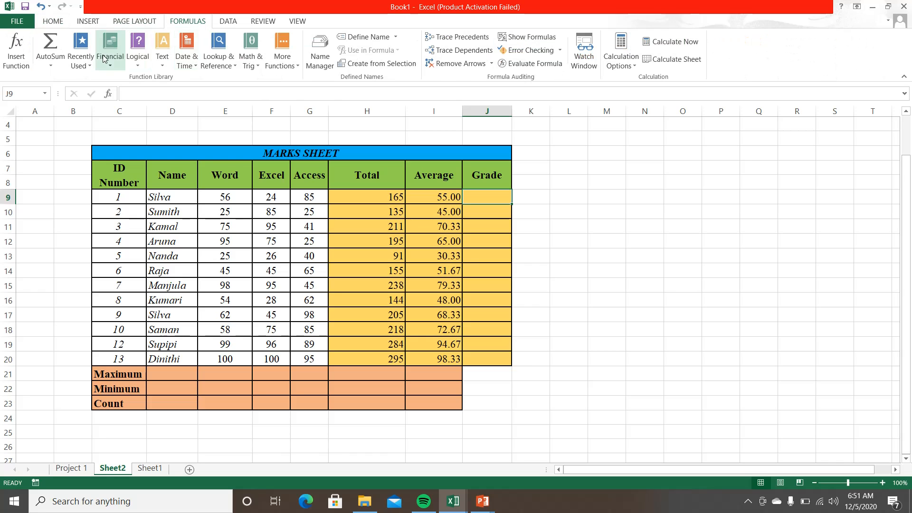
click(50, 65)
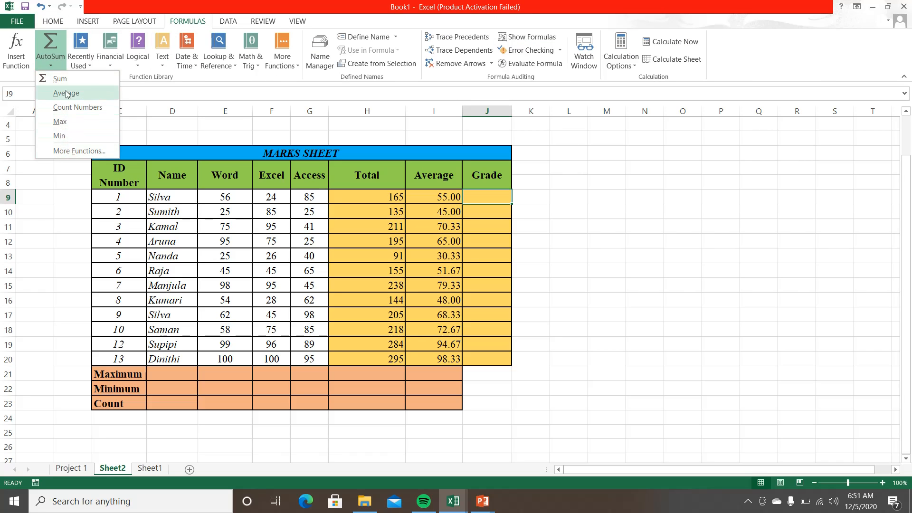
click(73, 151)
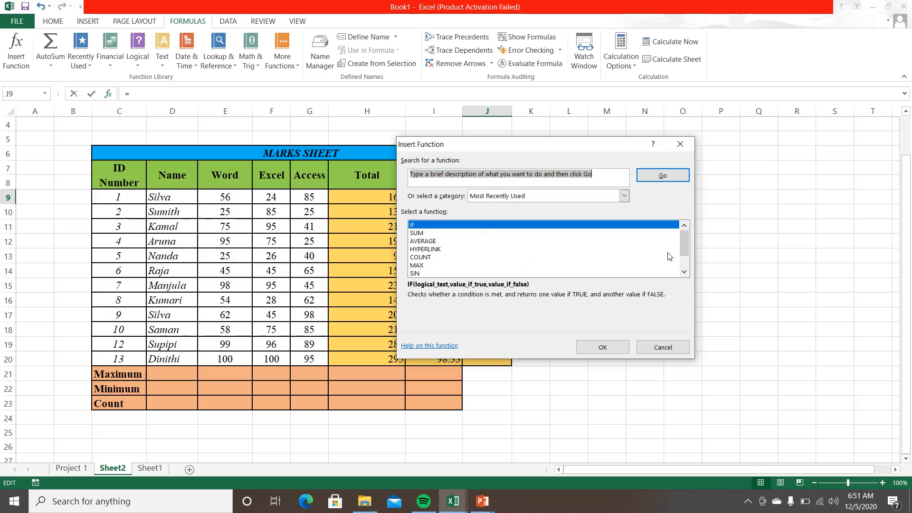
mouse_move(688, 247)
mouse_down()
mouse_move(688, 260)
mouse_move(686, 238)
mouse_up()
click(601, 348)
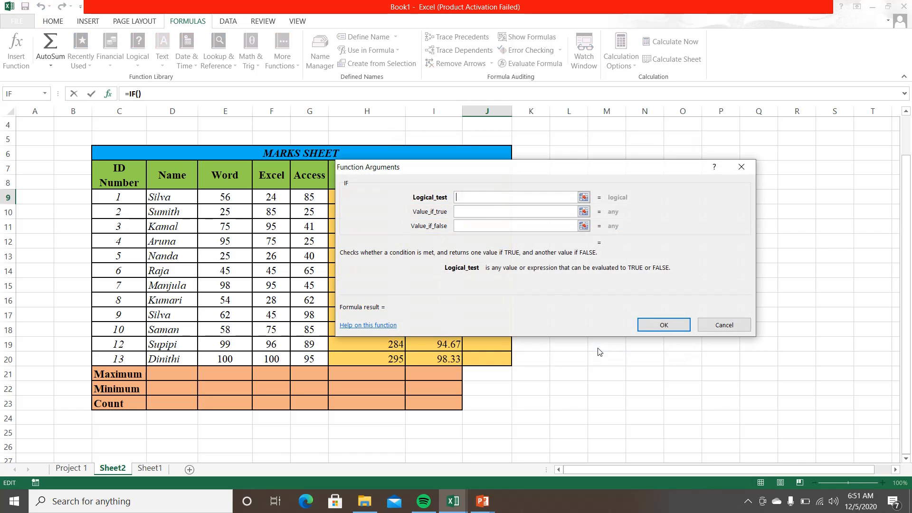
Set the IF function's logical test to I9>=75 and its value if true to "A".
drag(547, 170, 558, 228)
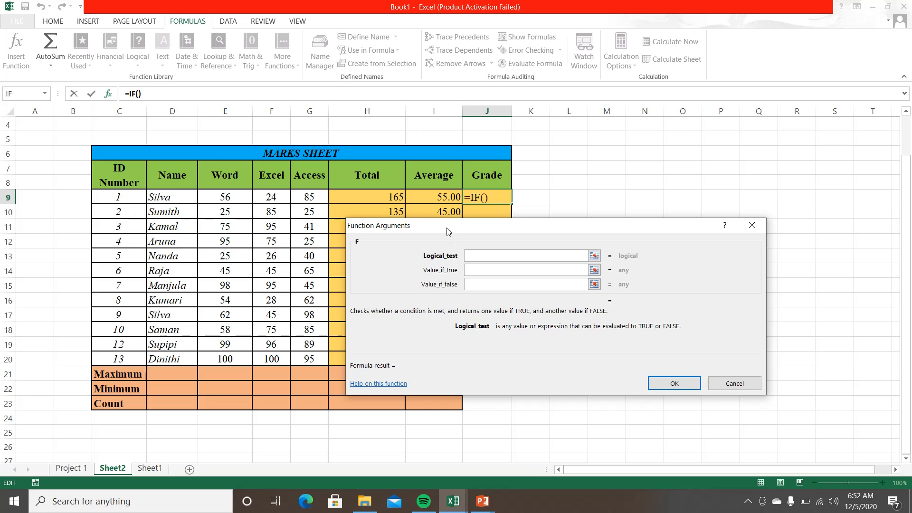
click(438, 198)
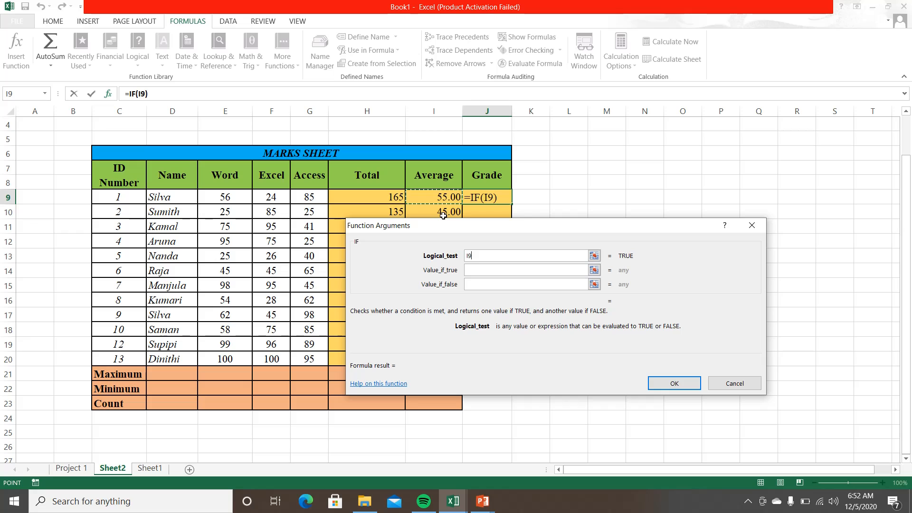
text(>=75)
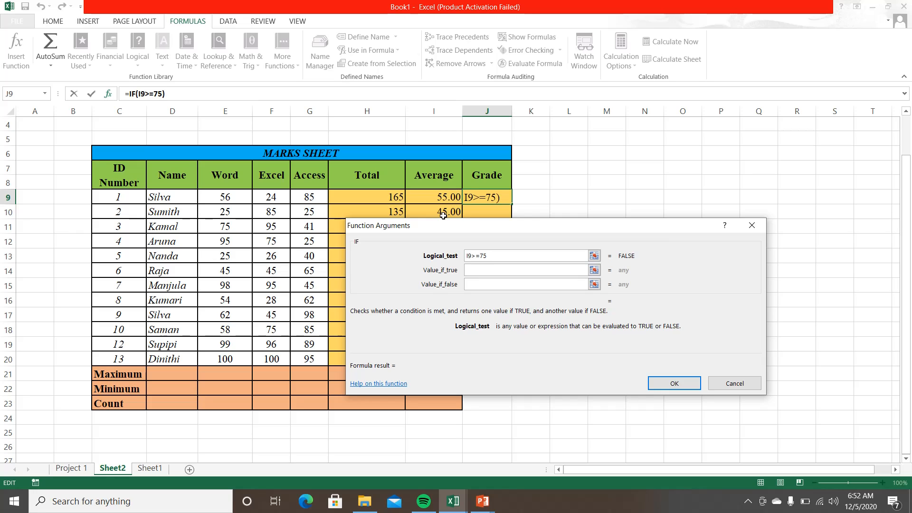
click(469, 271)
text("a)
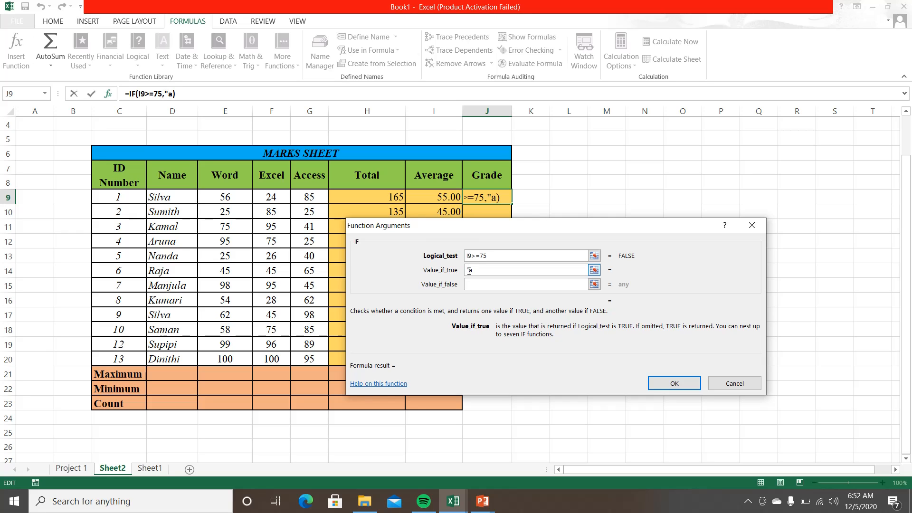
key(BackSpace)
text(A")
Nest a second IF function as the value if false, with logical test I9>=55 and value if true "B".
click(481, 285)
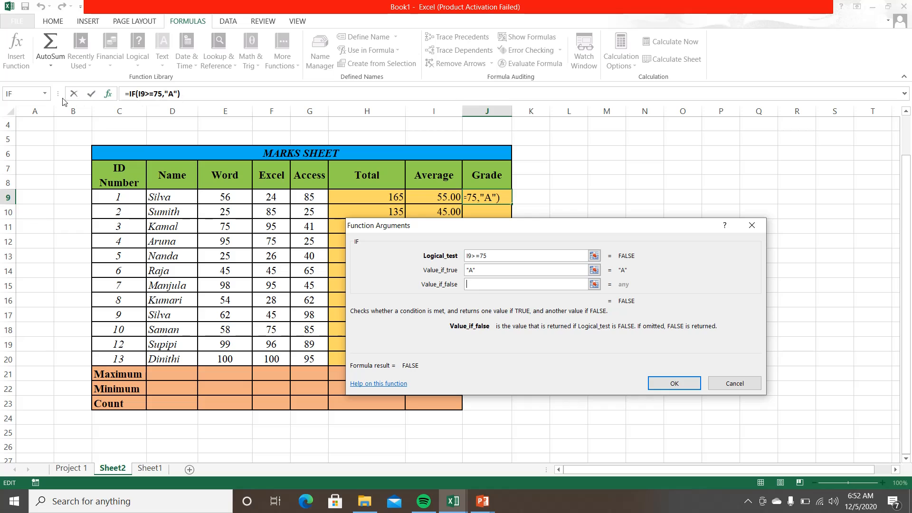
click(10, 96)
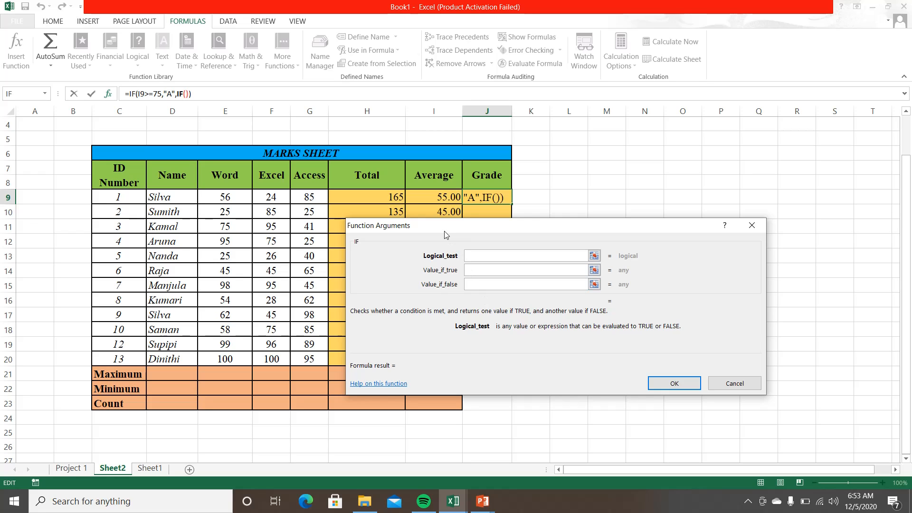
click(427, 198)
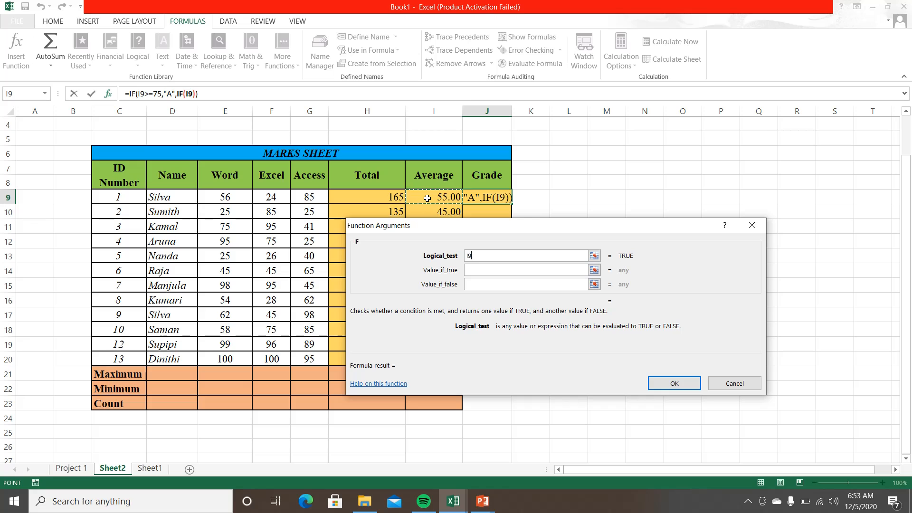
text(>=)
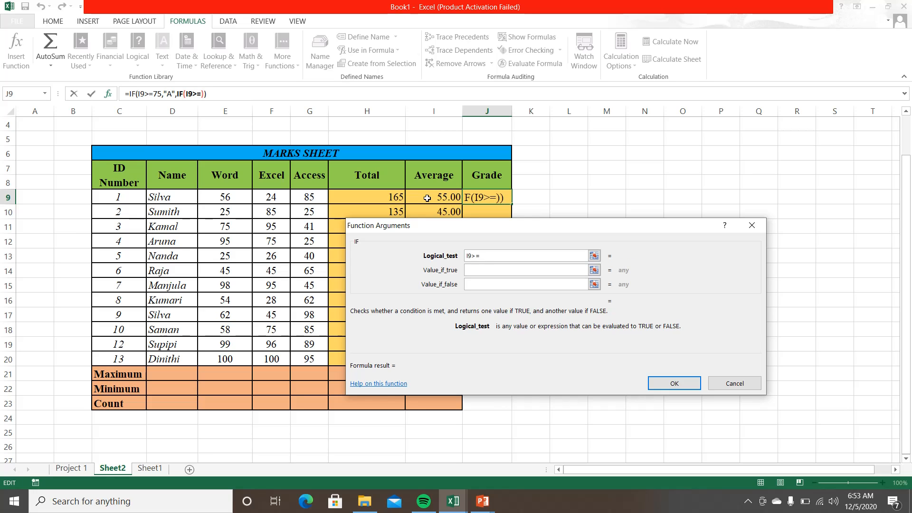
text(55)
click(476, 270)
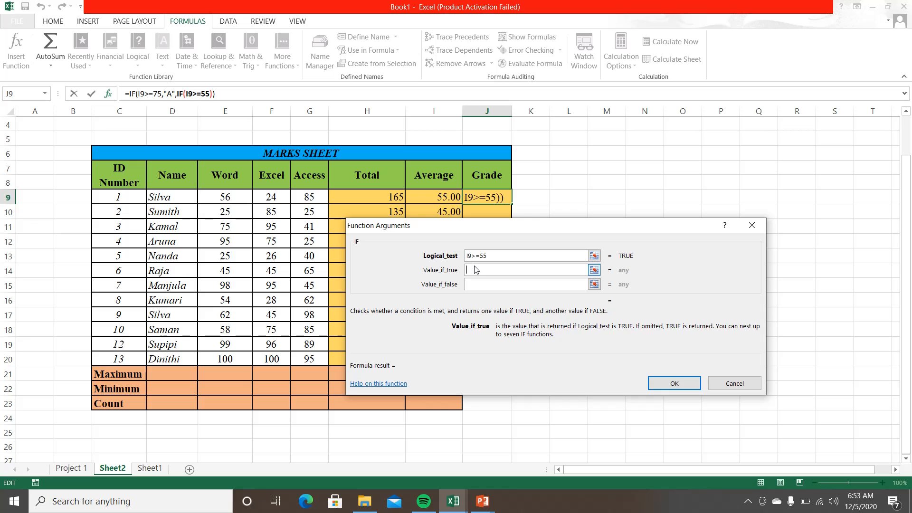
text("B")
Nest a third IF function as the second one's value if false, with logical test I9>=45 and value if true "S".
key(Tab)
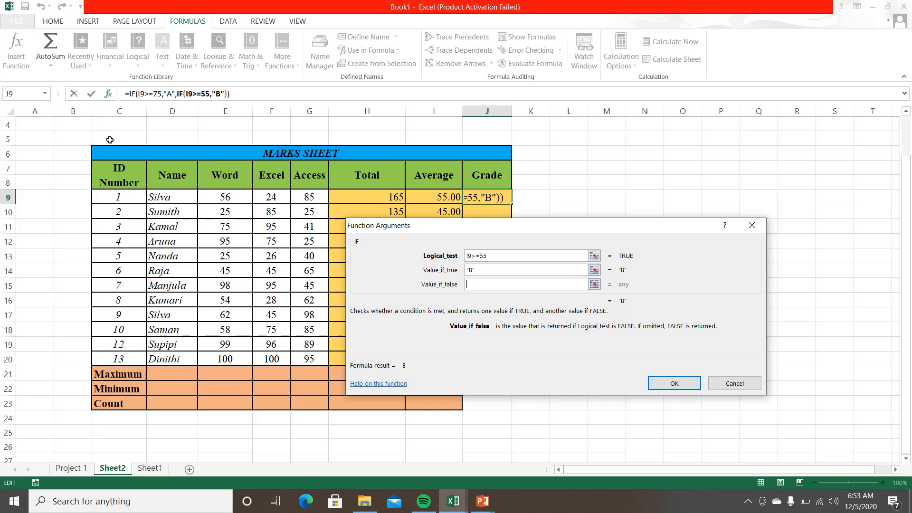
click(10, 95)
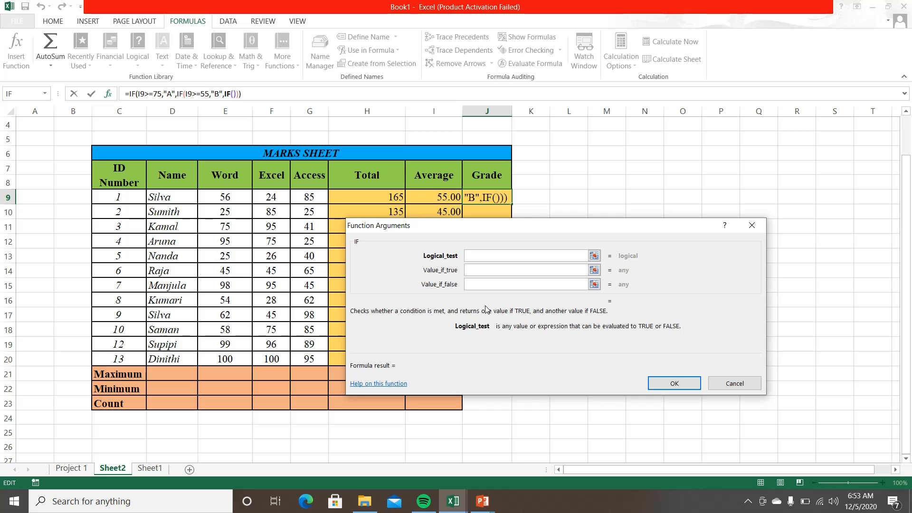
click(426, 197)
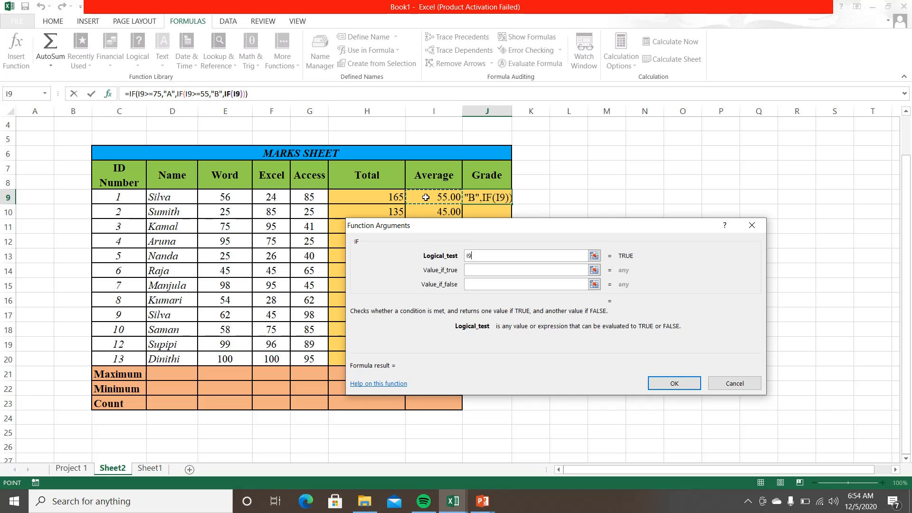
text(>)
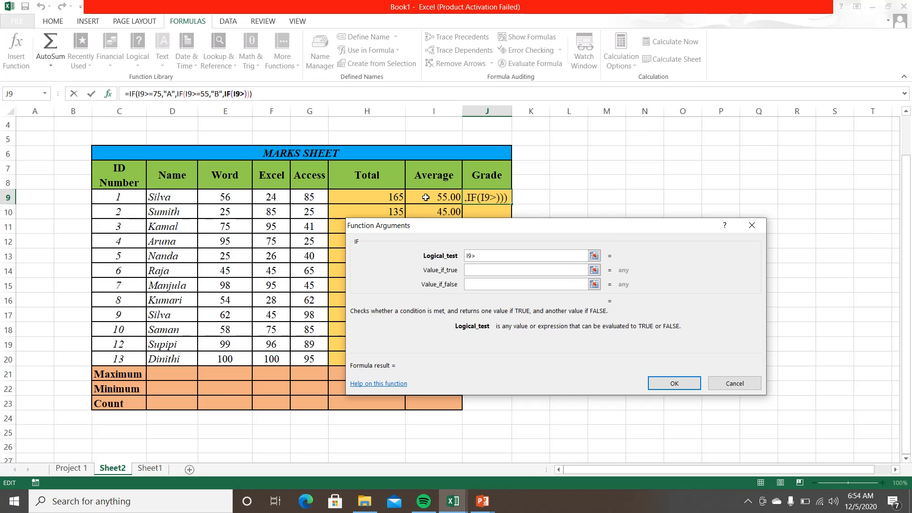
text(=)
text(45)
click(474, 271)
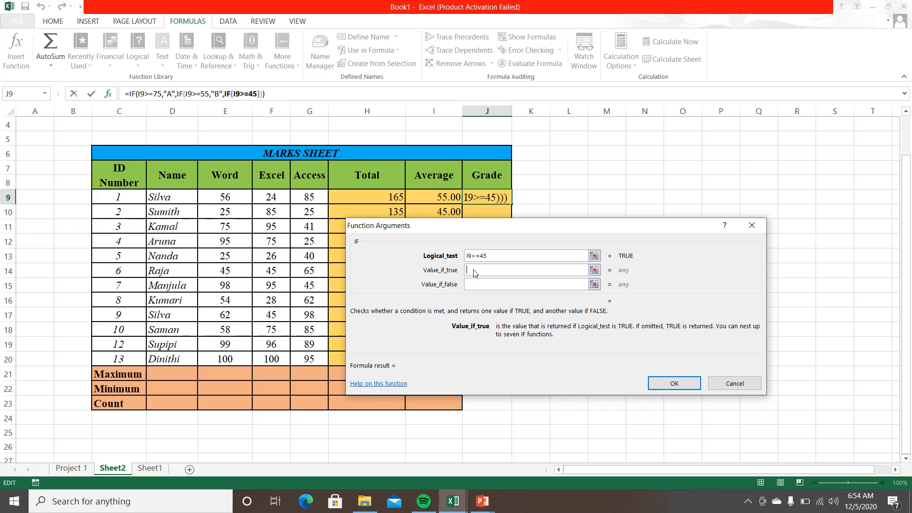
text("s)
key(BackSpace)
text(S")
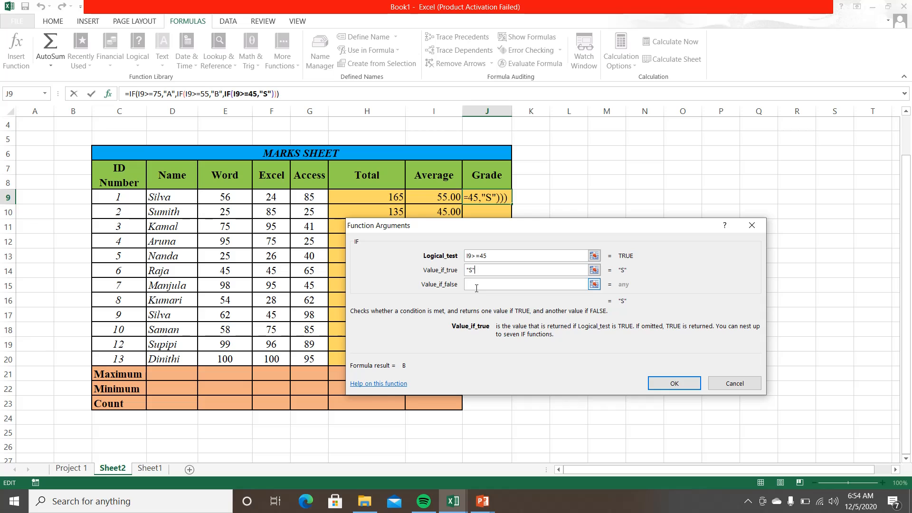
Set the innermost IF's value if false to "F" and enter the grade formula in J9.
click(476, 286)
text("F)
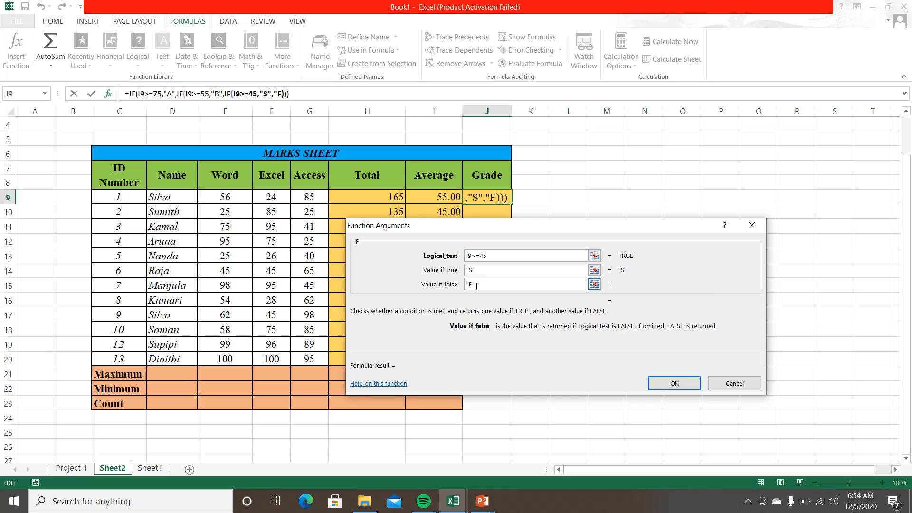
text(")
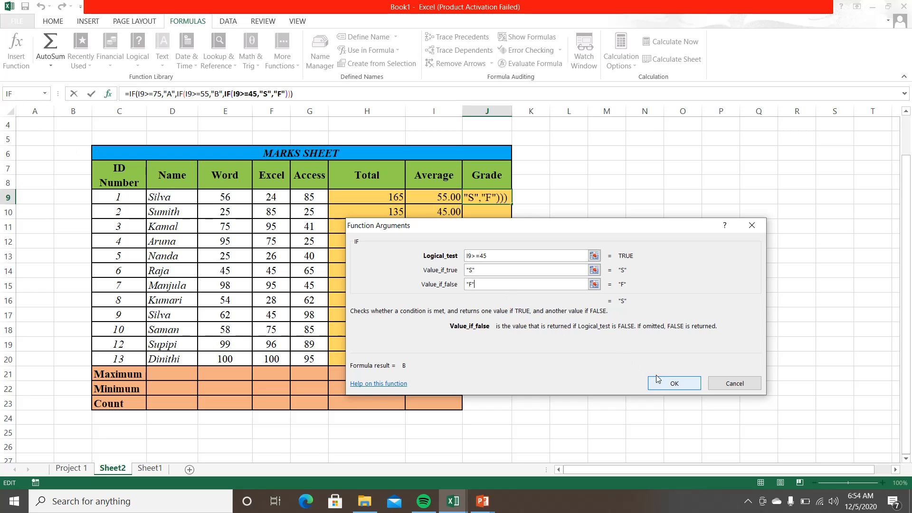
click(672, 383)
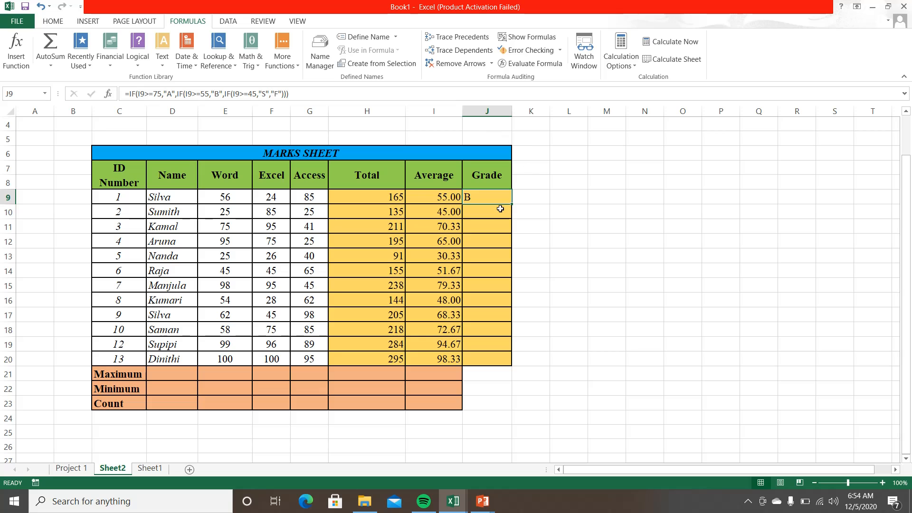
Fill the grade formula from J9 down through J20 and centre the grades horizontally.
drag(511, 204, 488, 366)
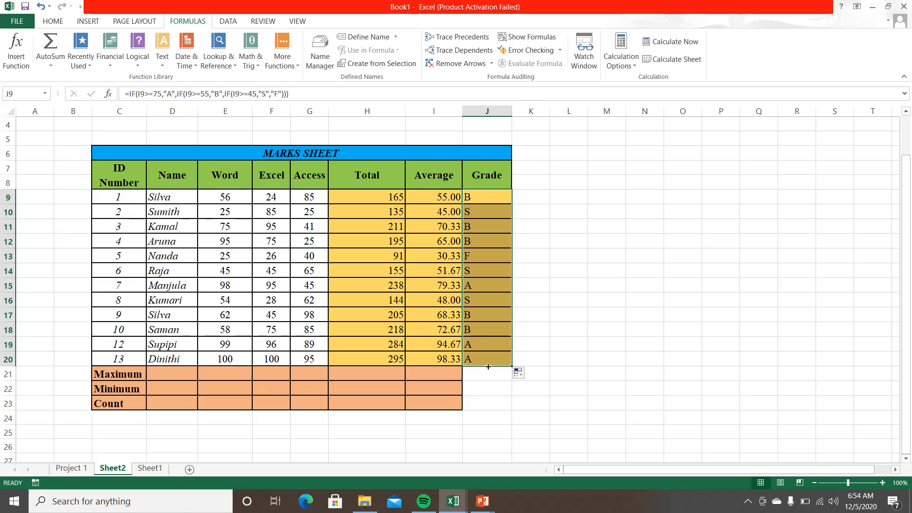
click(51, 22)
click(221, 59)
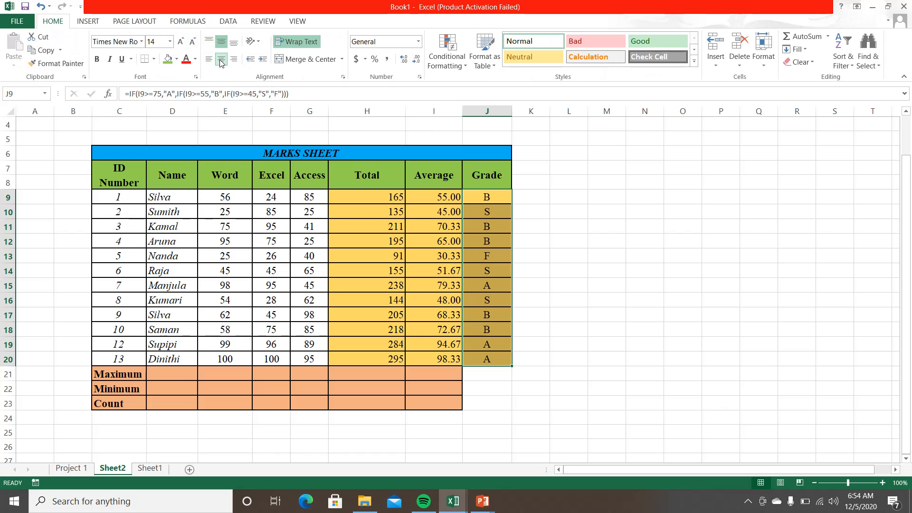
click(619, 355)
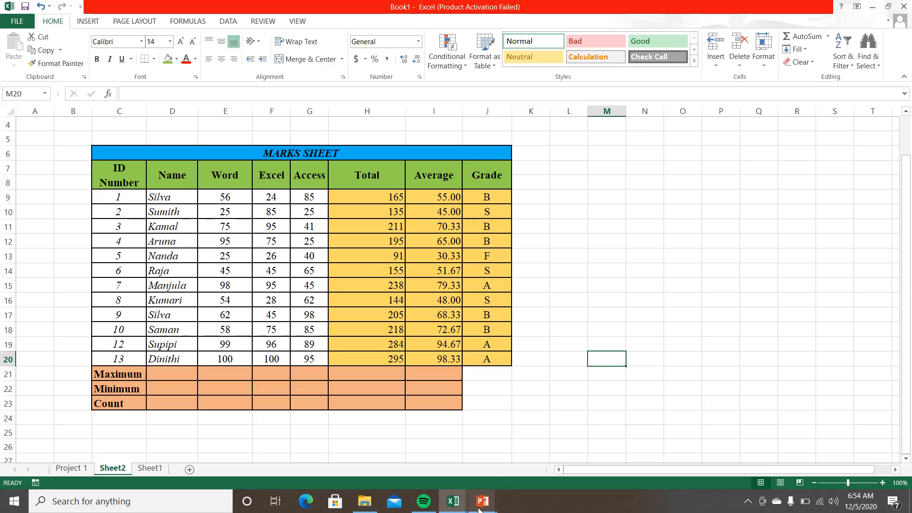
Review the grade formula in J9, check the Project 2 instructions in the PowerPoint presentation, and return to the Book1 workbook in Excel.
click(495, 199)
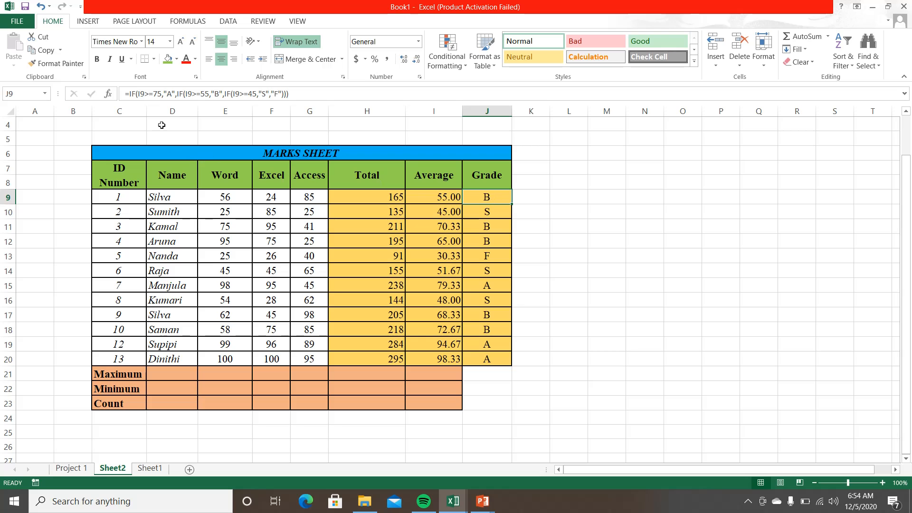
mouse_move(482, 502)
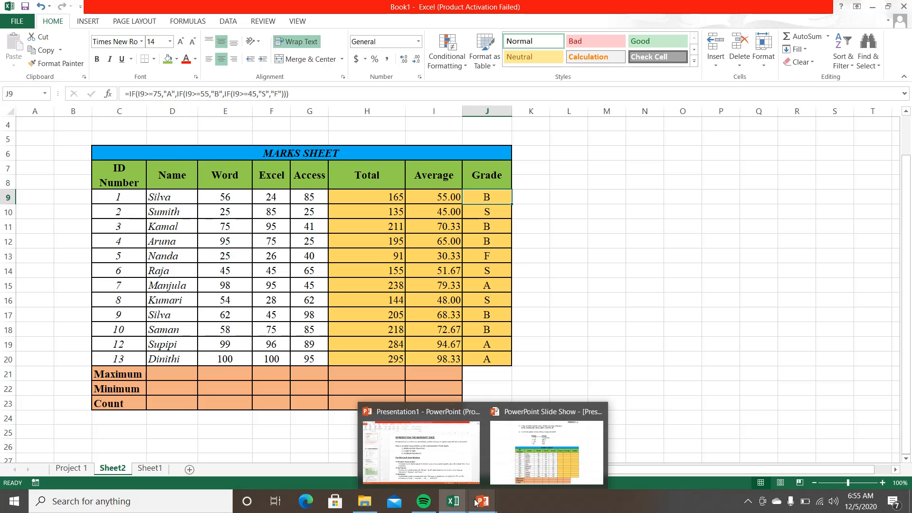
mouse_move(471, 475)
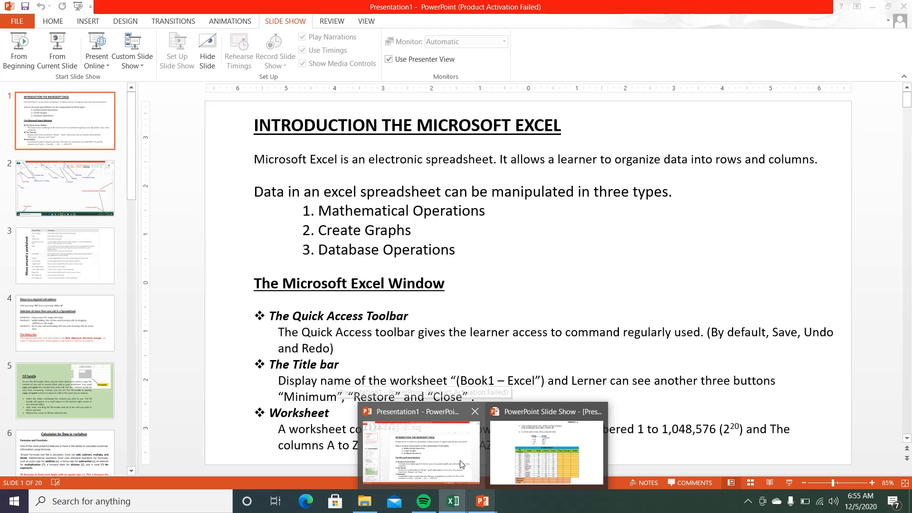
click(470, 461)
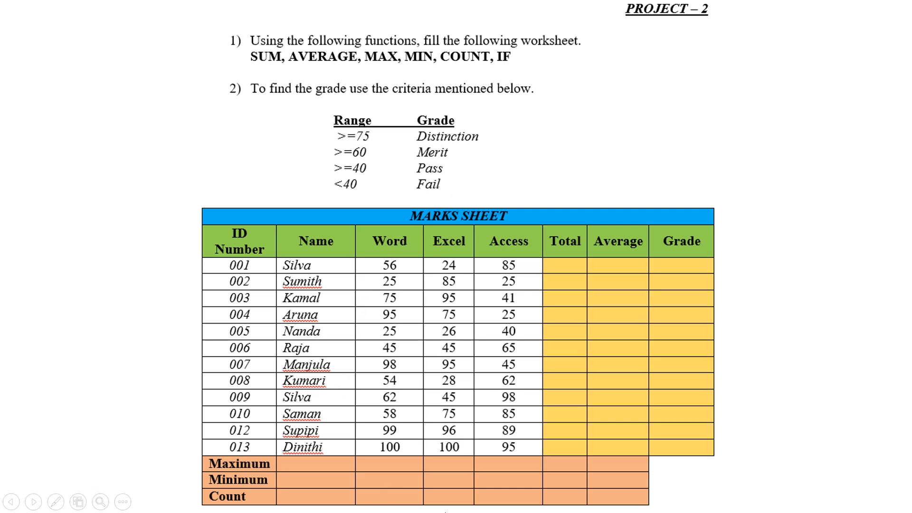
key(super)
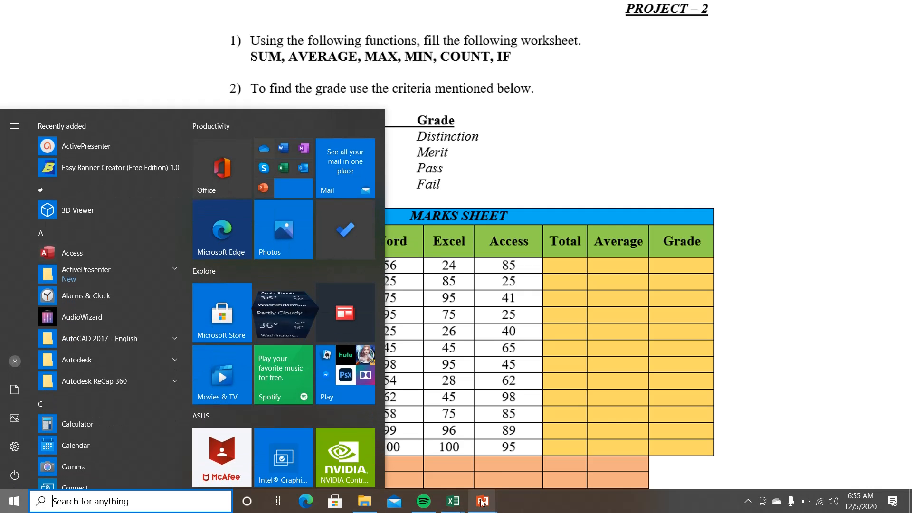
mouse_move(453, 501)
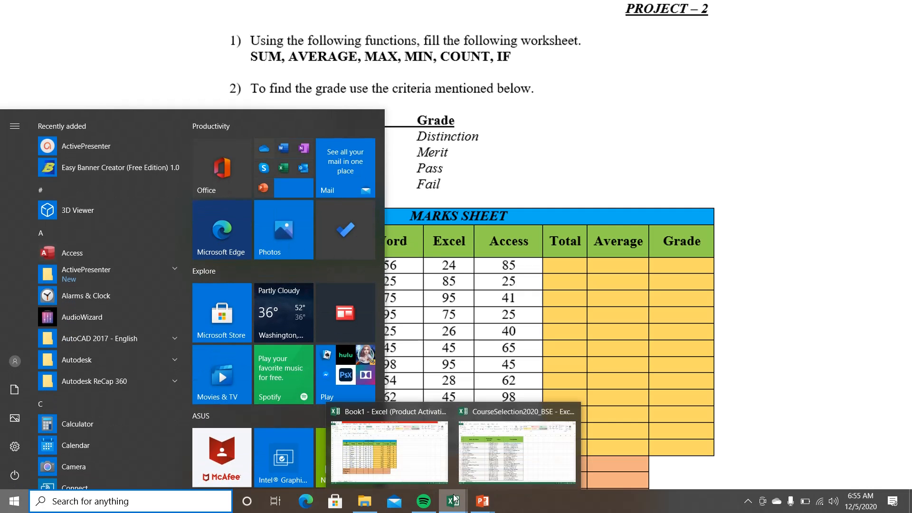
click(416, 462)
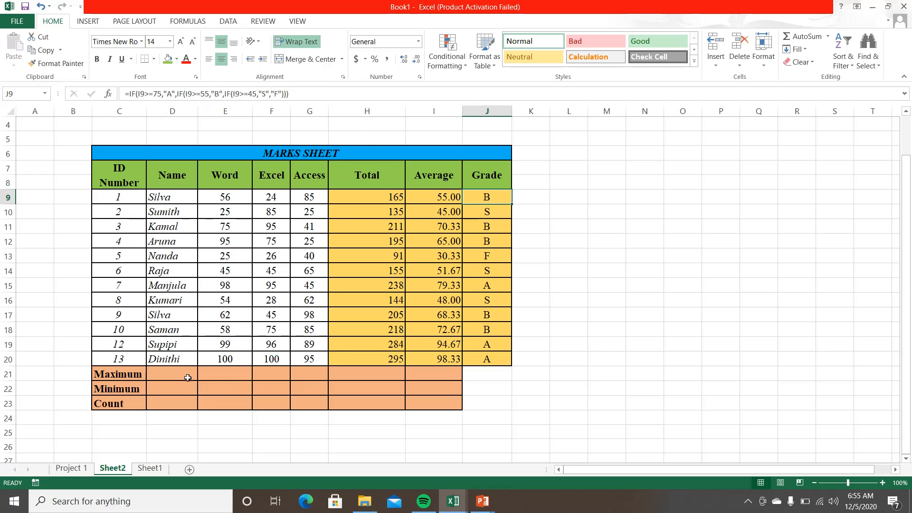
Calculate the Word column's maximum in E21 with AutoSum's Max function over E9:E20 and fill it across through I21.
click(212, 374)
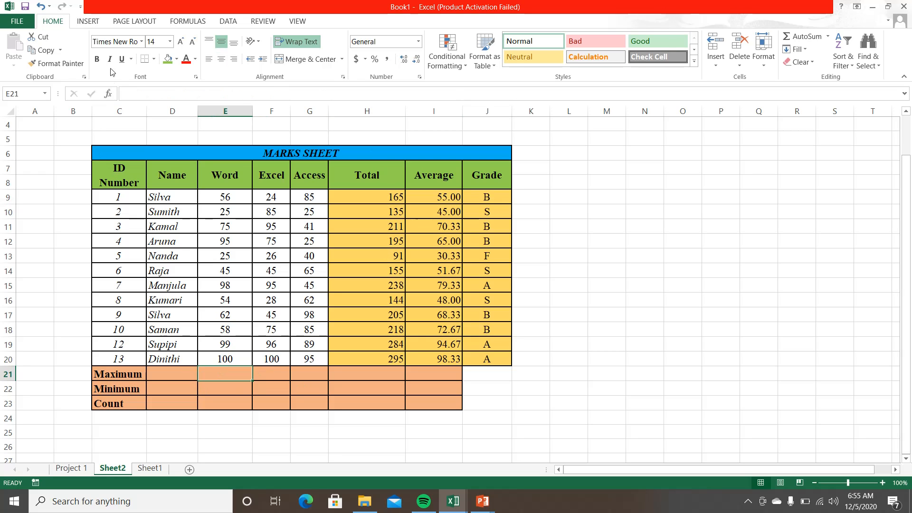
click(188, 22)
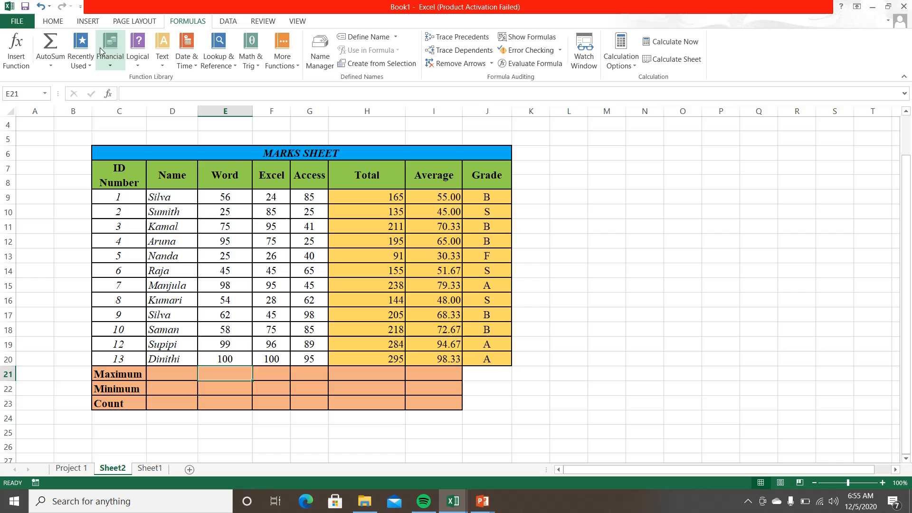
click(50, 67)
click(60, 122)
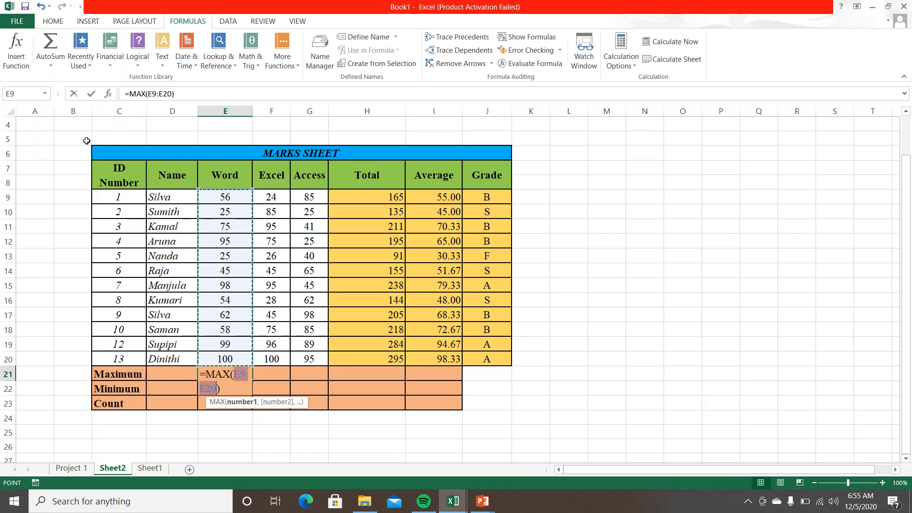
click(208, 197)
drag(208, 198, 217, 355)
key(Return)
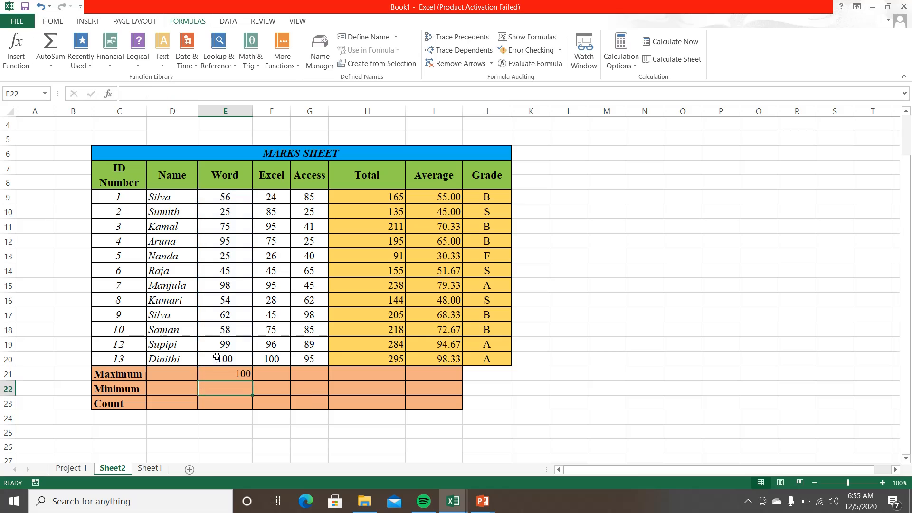
click(228, 374)
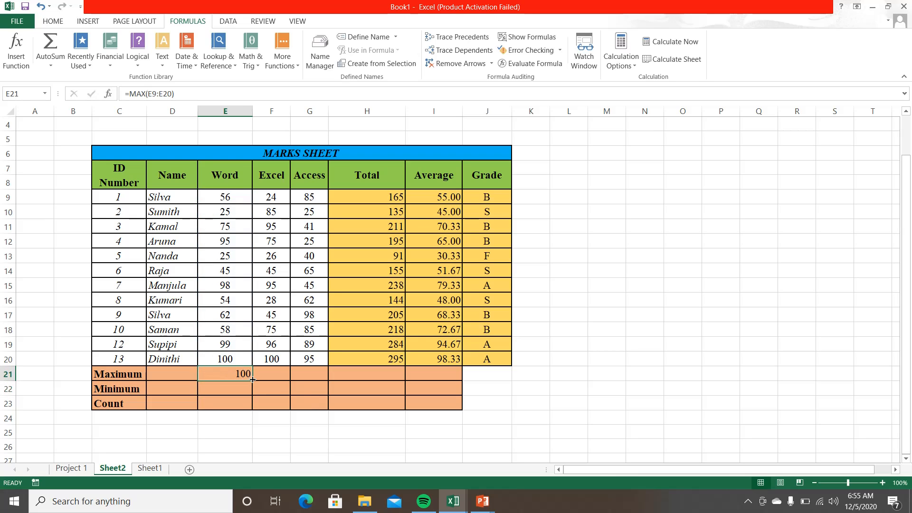
drag(253, 381, 441, 382)
Calculate the Word column's minimum in E22 with AutoSum's Min function over E9:E20 and fill it across through I22.
click(218, 386)
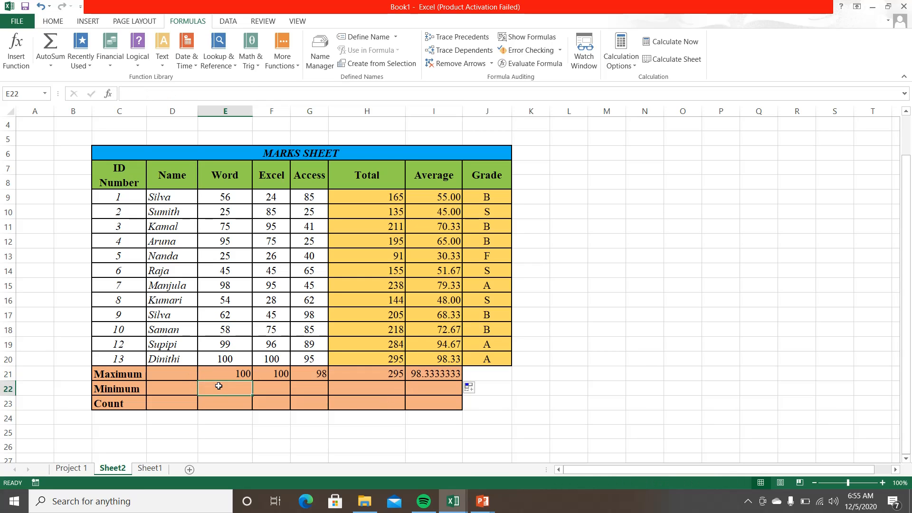
click(50, 62)
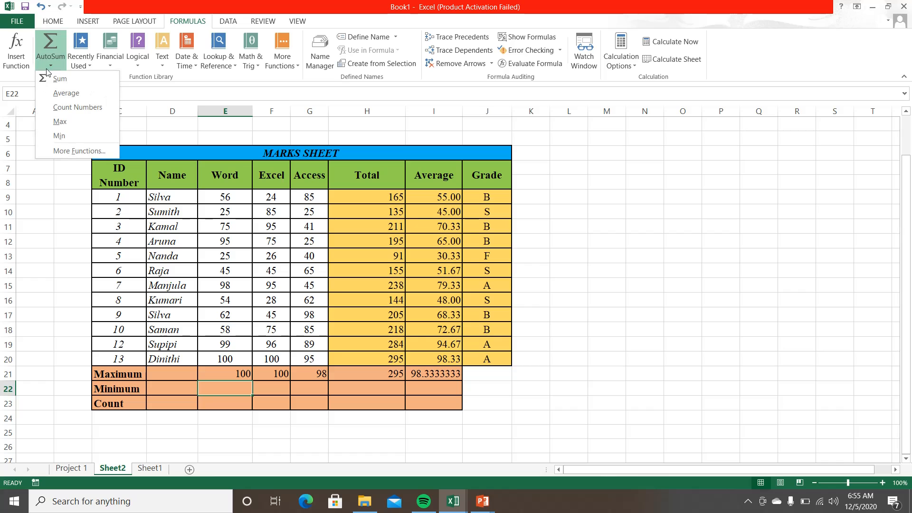
click(60, 136)
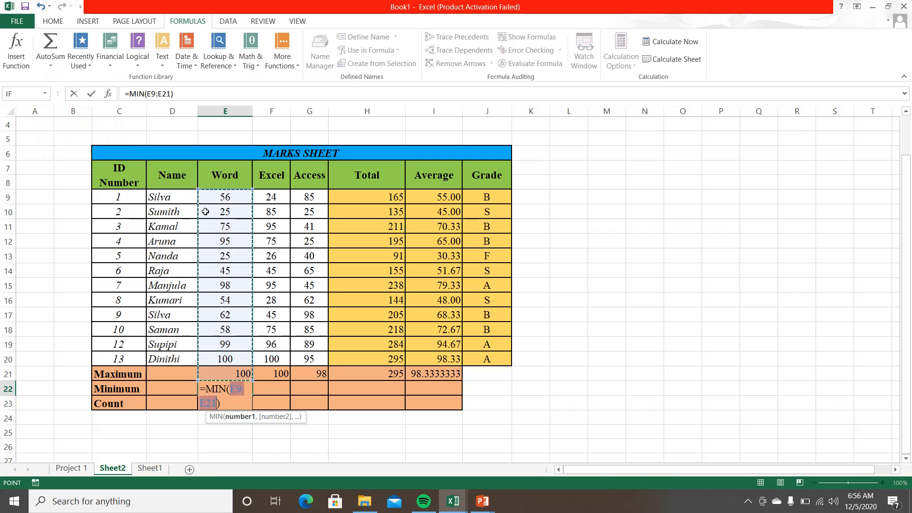
drag(212, 198, 229, 357)
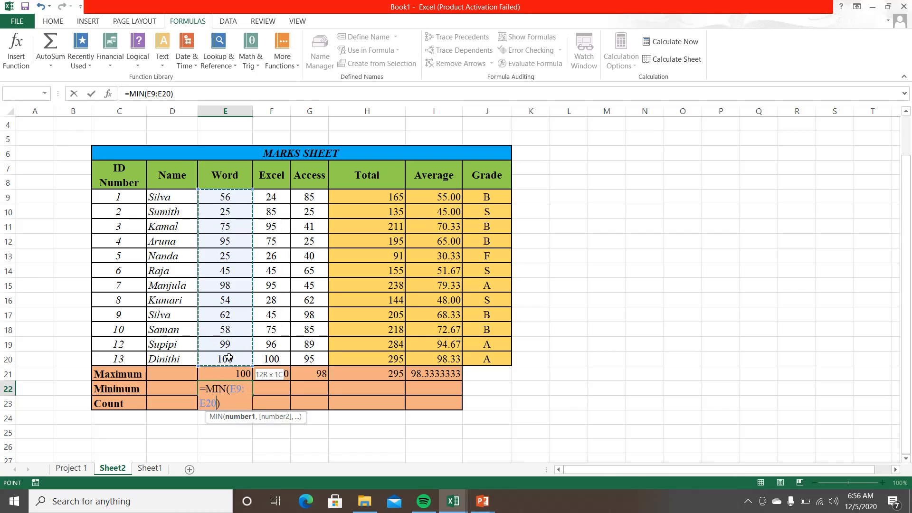
key(Return)
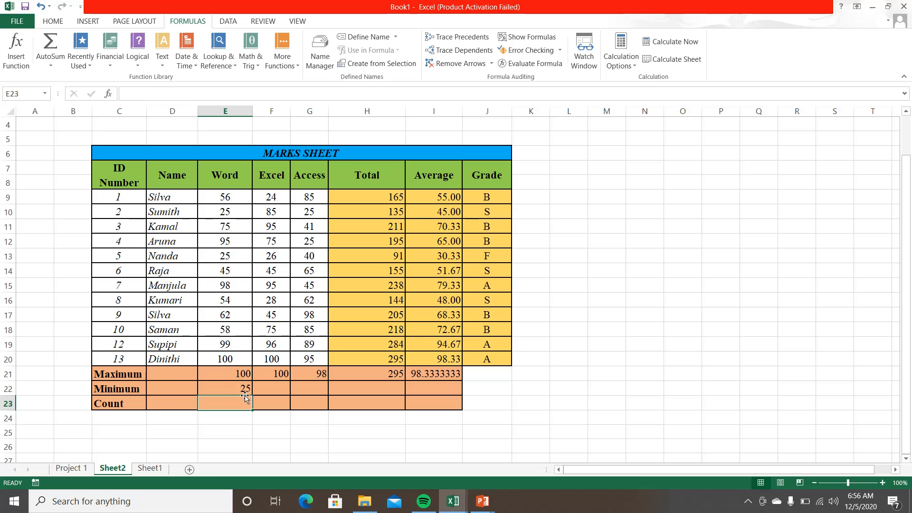
click(245, 391)
drag(251, 394, 443, 396)
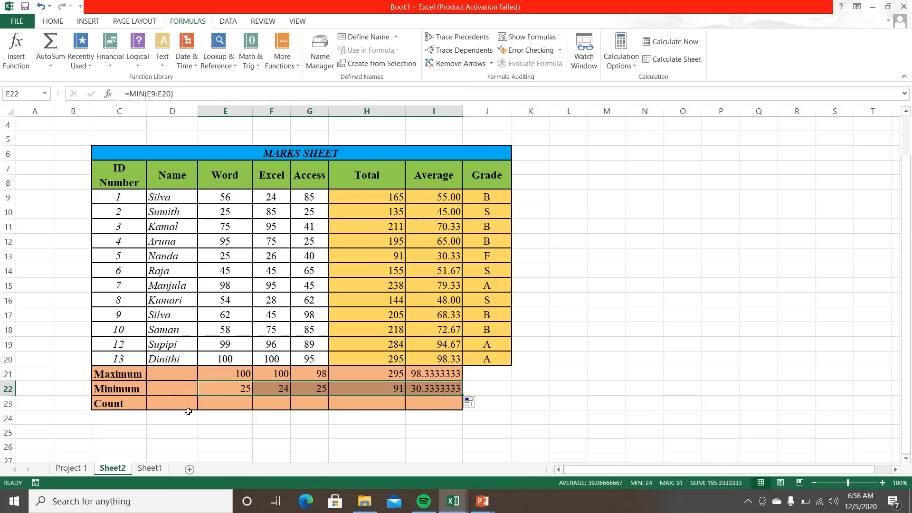
Count the Word marks in E23 with AutoSum's Count Numbers function over E9:E20 and fill it across through I23.
click(212, 406)
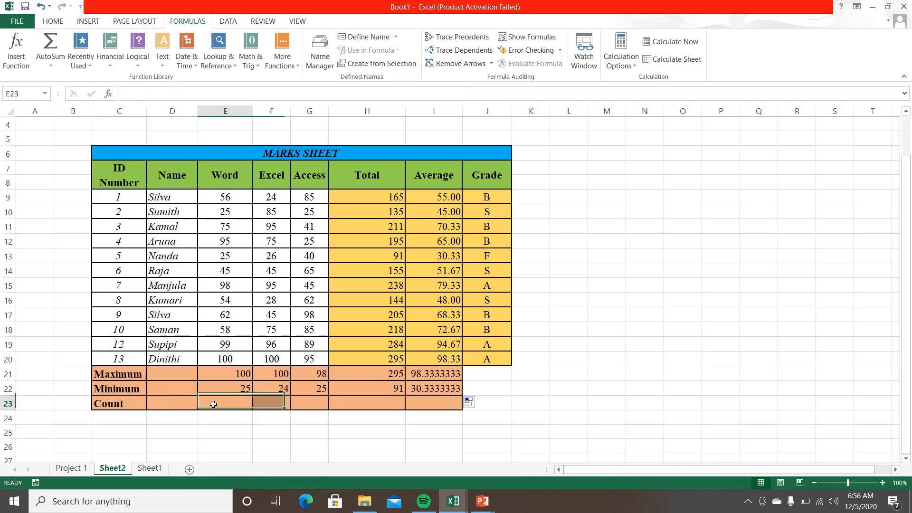
click(50, 64)
click(77, 107)
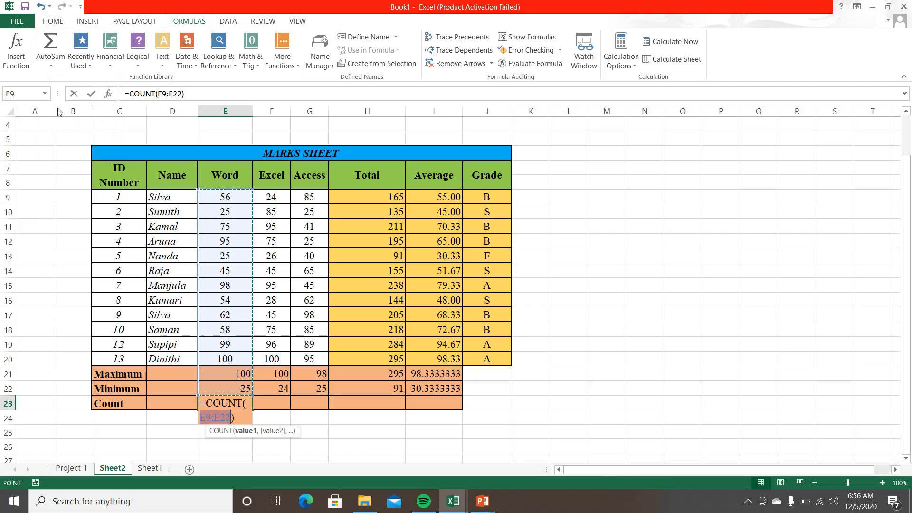
drag(215, 198, 220, 357)
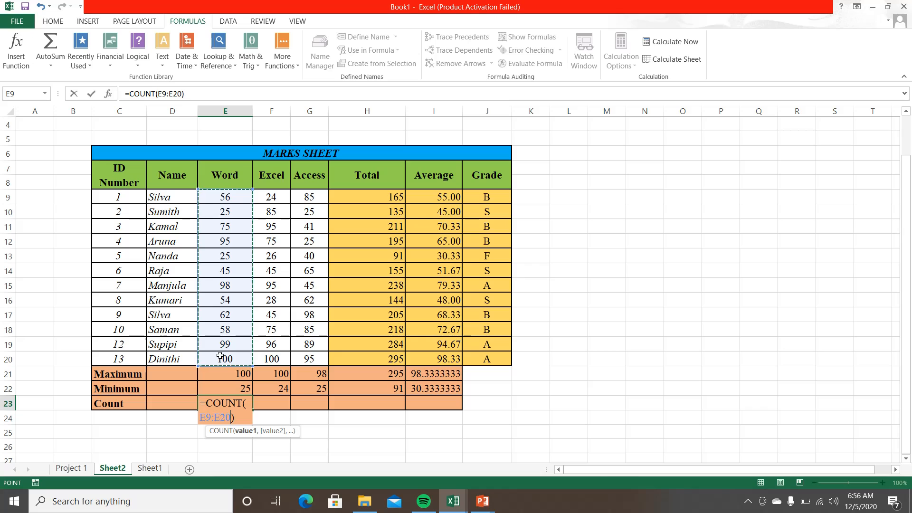
key(Return)
click(238, 398)
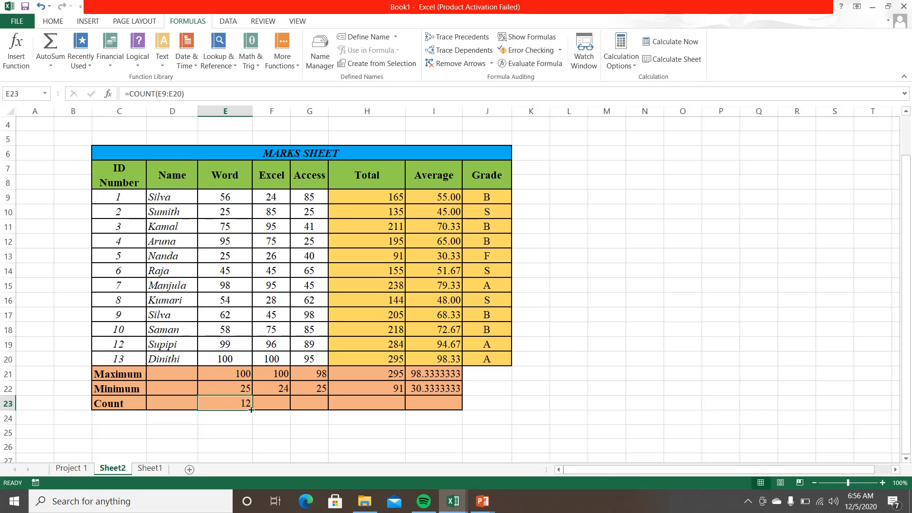
drag(251, 409, 445, 413)
click(590, 325)
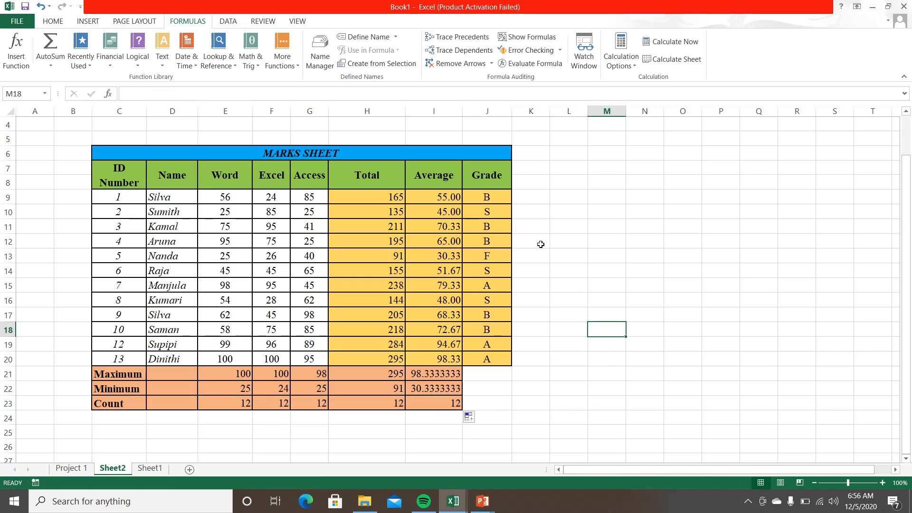
Review the grade, total, average, maximum and count formulas in J9, H9, I9, E21 and E23.
click(471, 200)
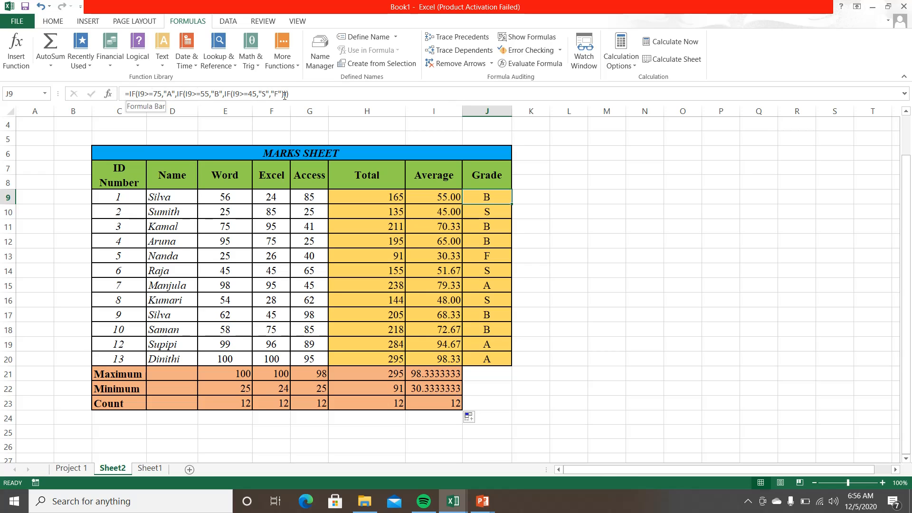
click(381, 198)
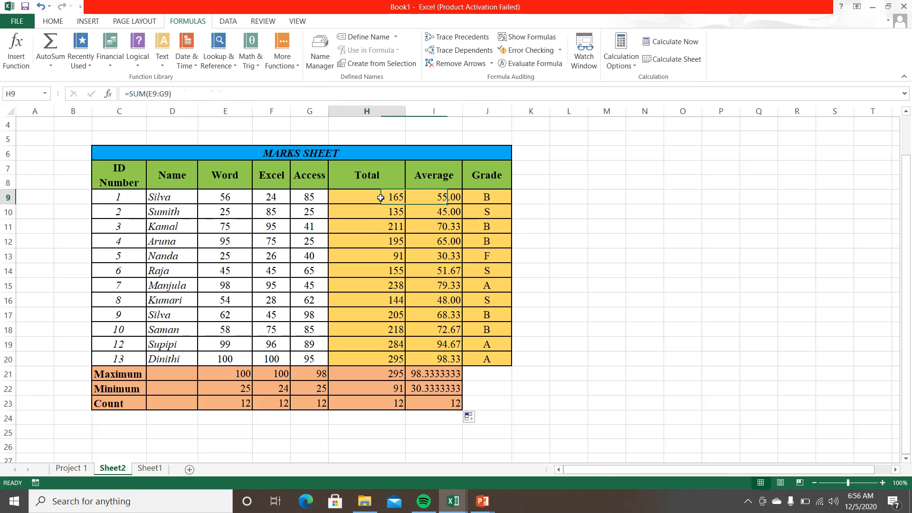
click(409, 197)
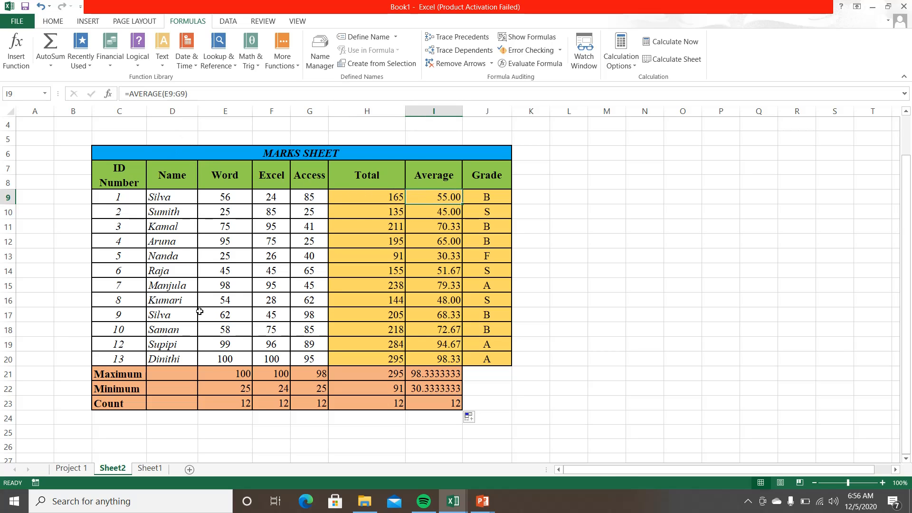
click(214, 373)
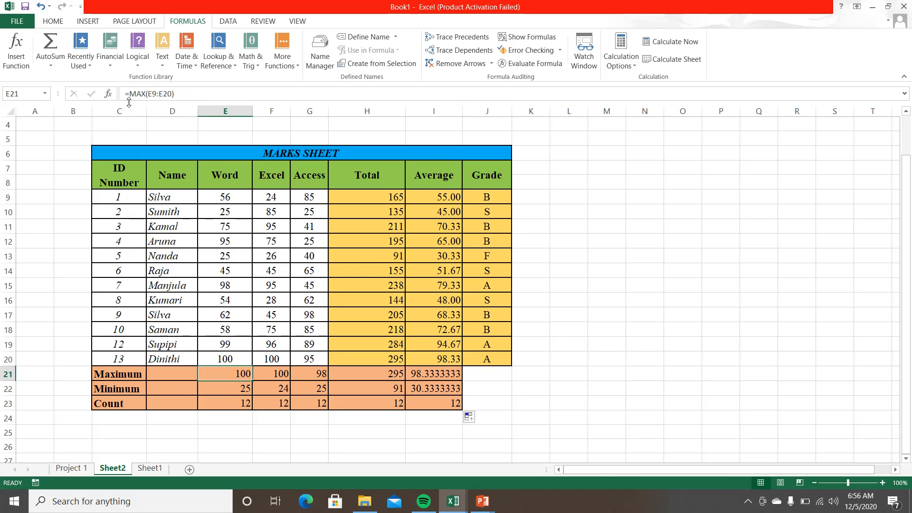
click(231, 403)
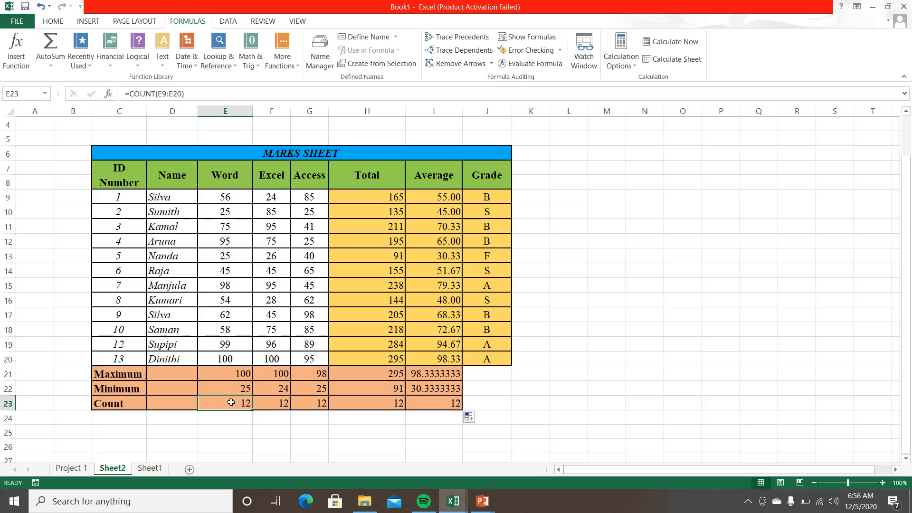
click(241, 374)
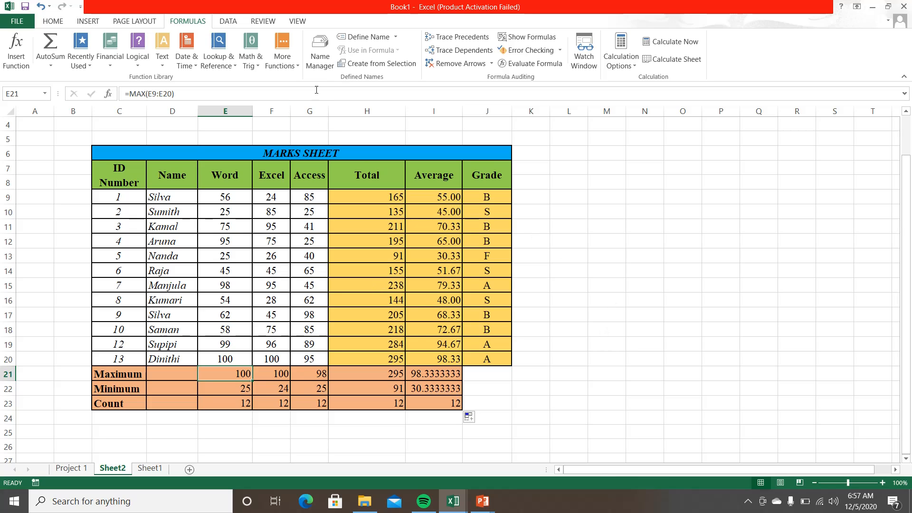
click(490, 193)
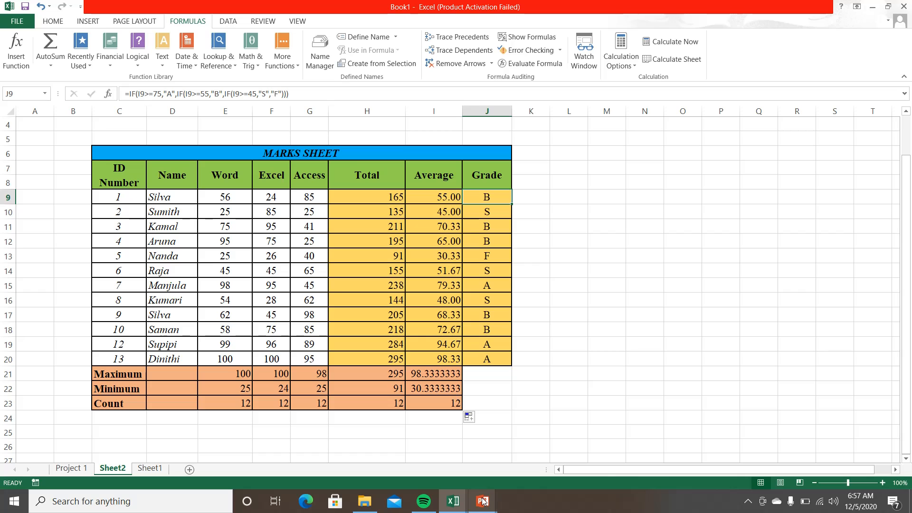
Switch to the Presentation1 file in PowerPoint, resume the slide show and advance to the slide on inserting and deleting columns and rows.
mouse_move(482, 501)
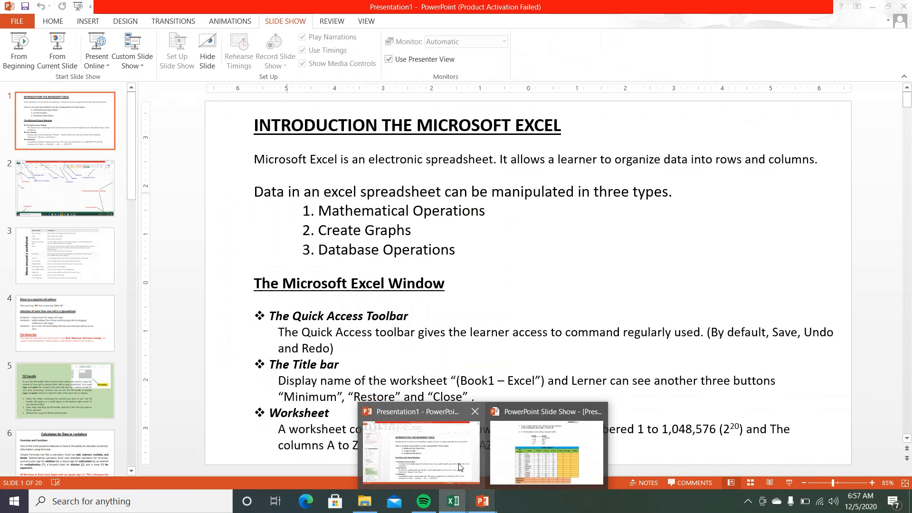
click(461, 468)
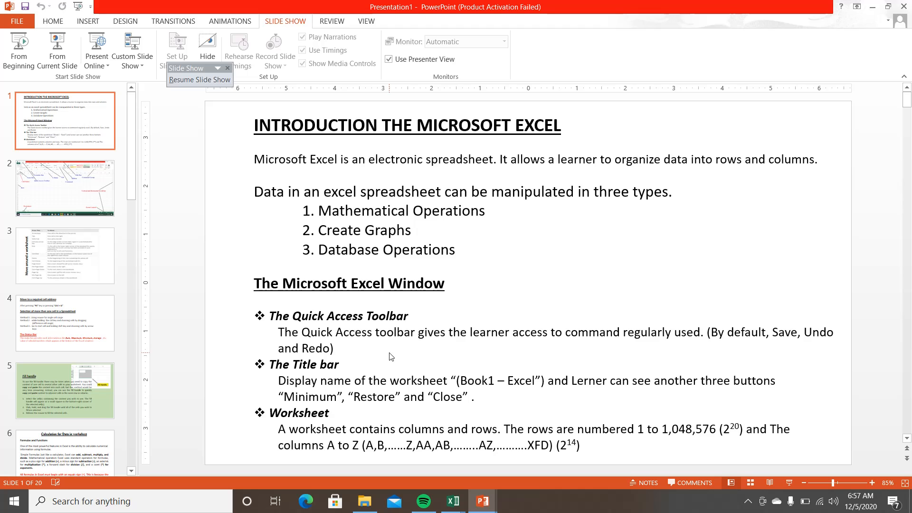
key(F5)
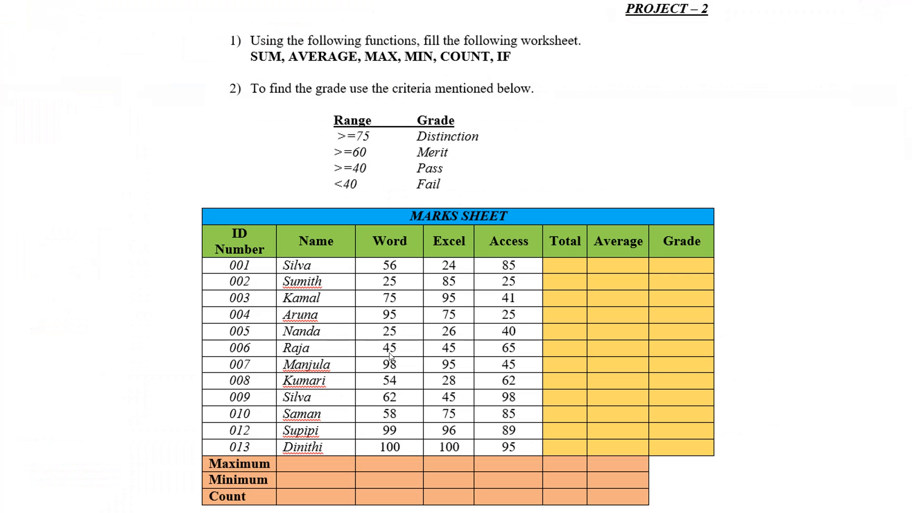
click(390, 353)
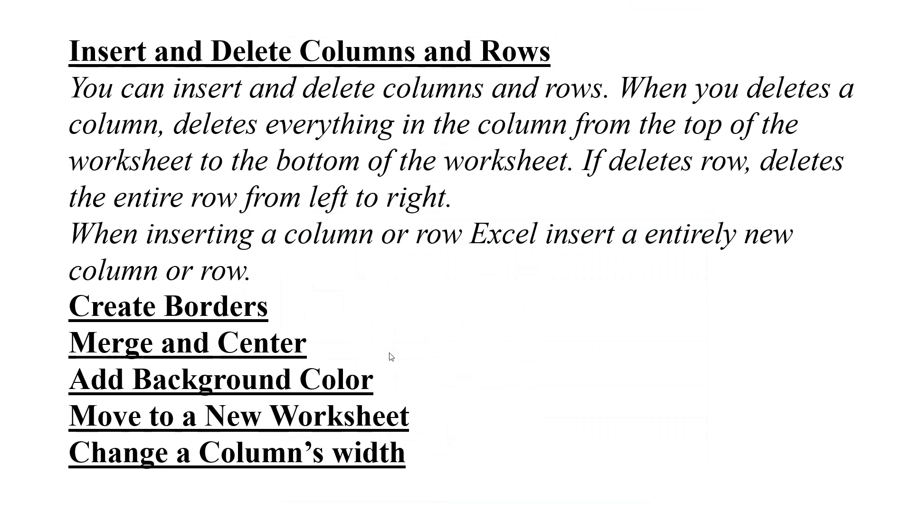
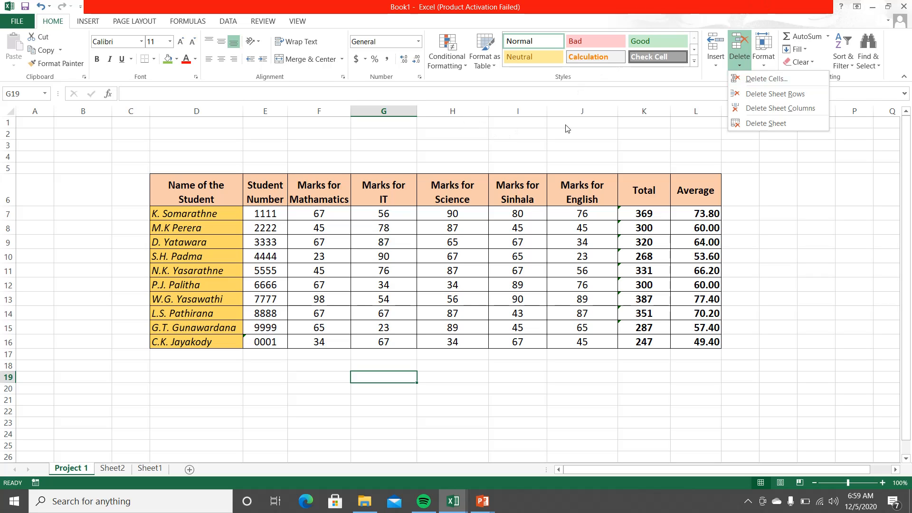
Delete the Marks for IT column, column G, from the Project 1 sheet.
click(769, 109)
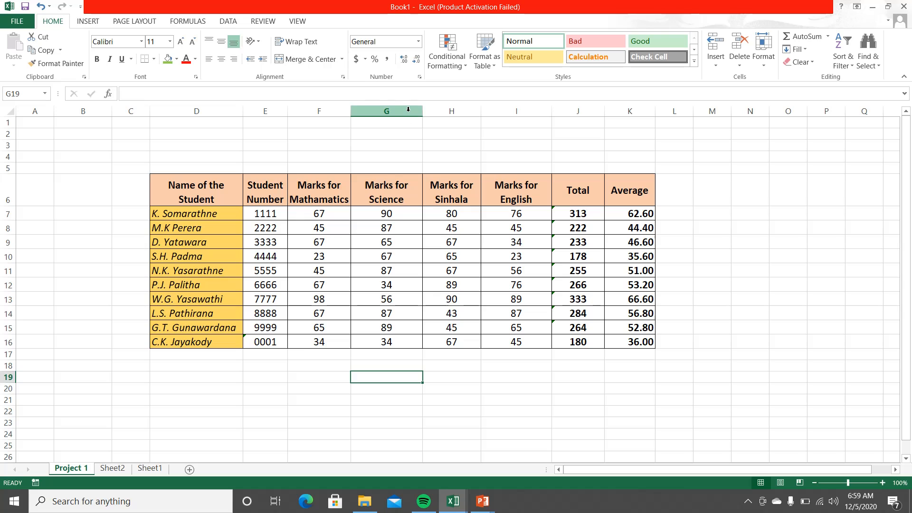
drag(407, 116, 438, 116)
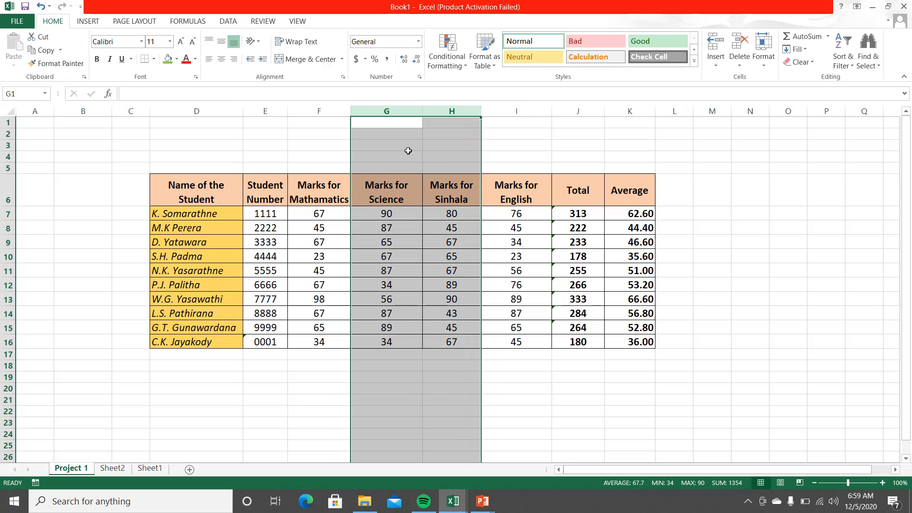
click(408, 148)
drag(419, 149, 432, 150)
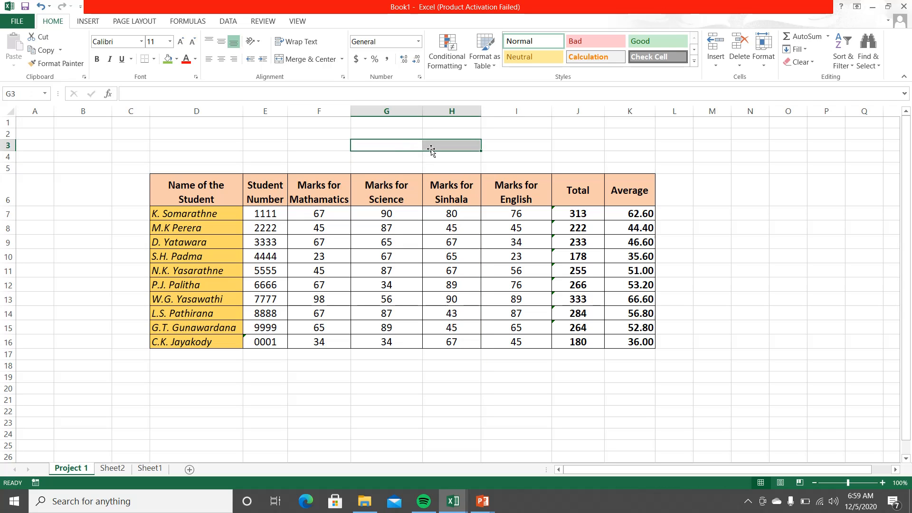
click(409, 135)
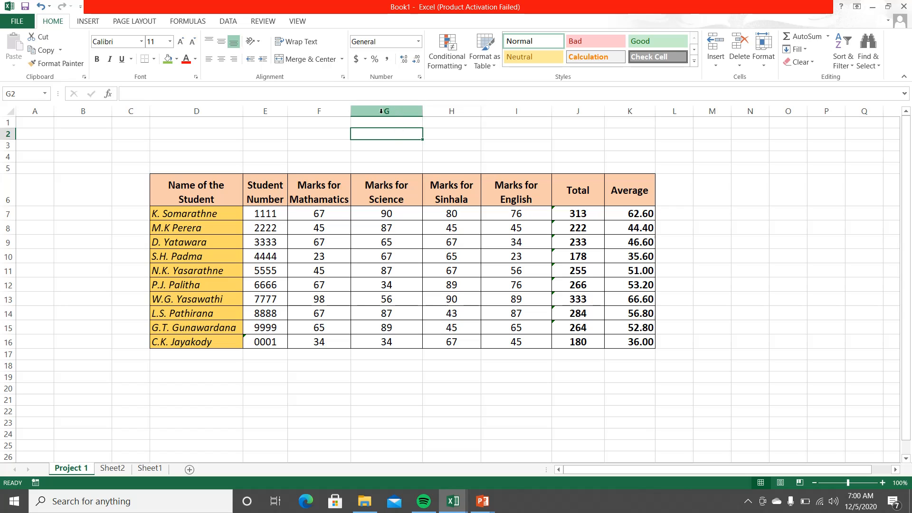
Delete the Marks for Science and Marks for Sinhala columns, G and H, together.
drag(382, 111, 443, 115)
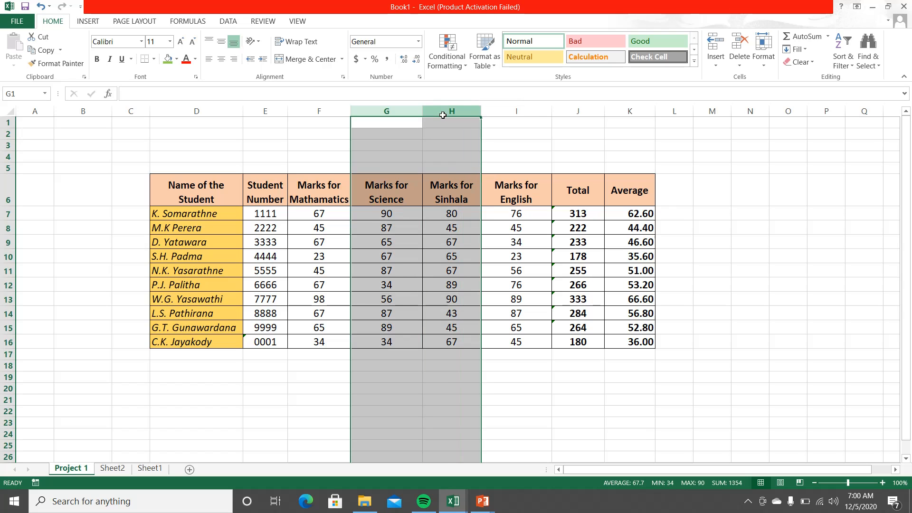
click(740, 66)
click(781, 109)
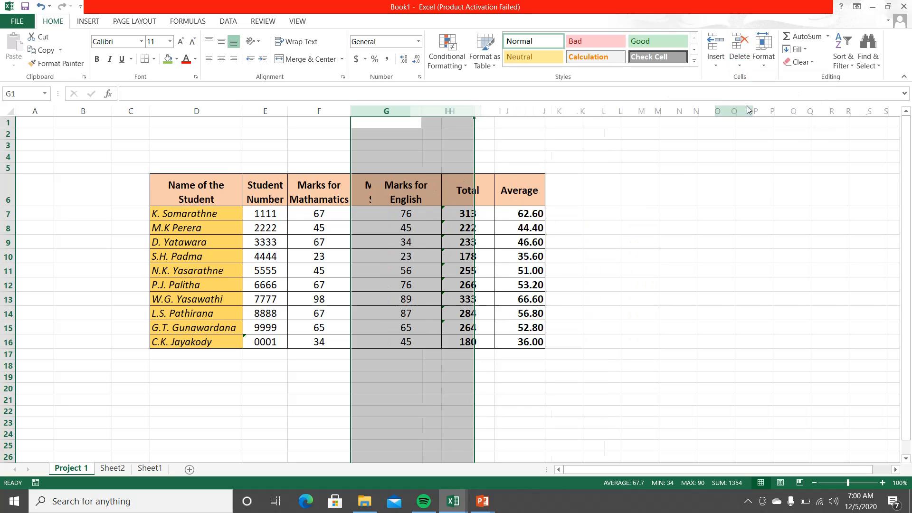
click(653, 181)
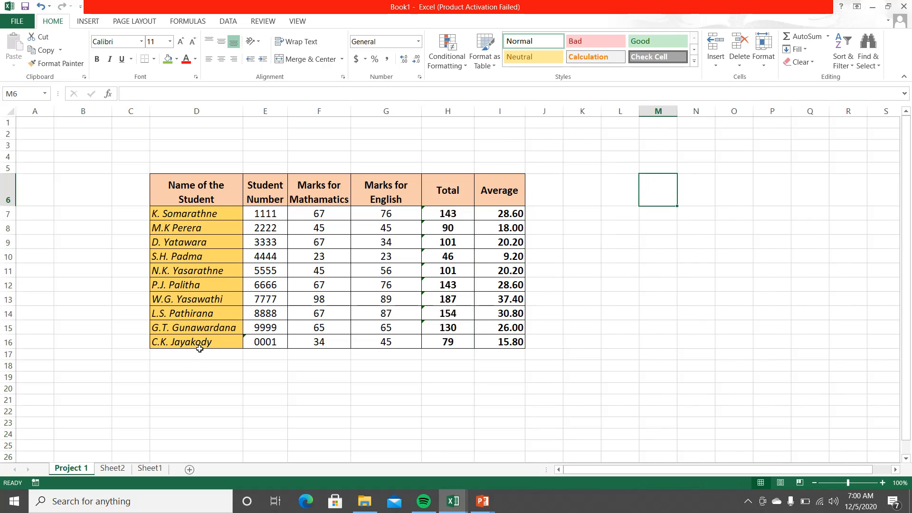
Delete sheet row 8, which holds the second student in the marks table.
click(99, 228)
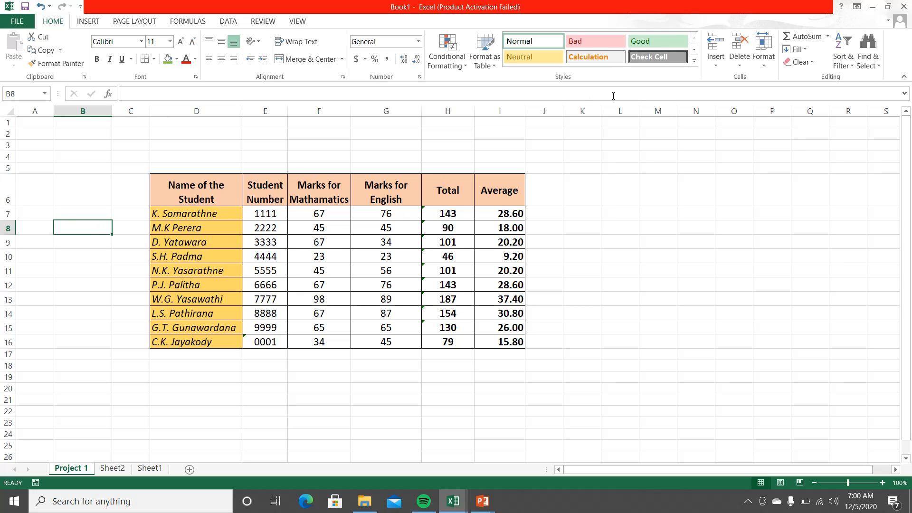
click(734, 65)
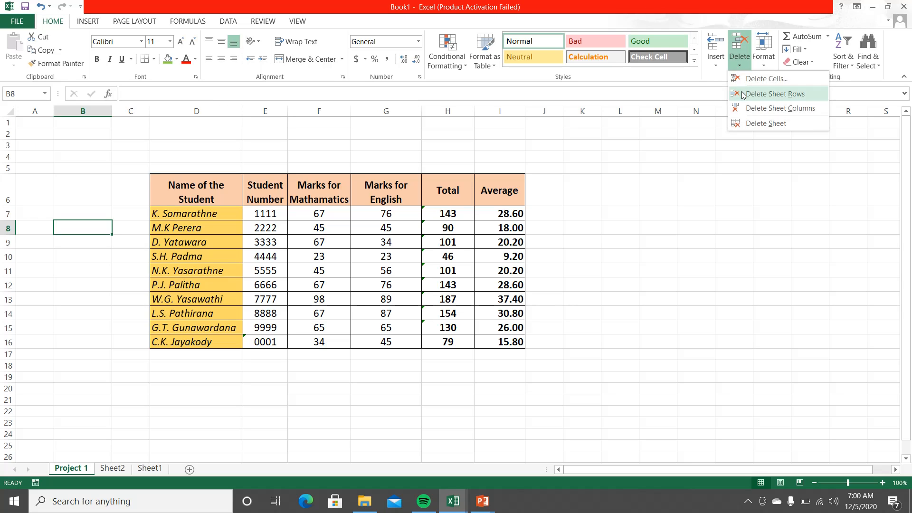
click(744, 95)
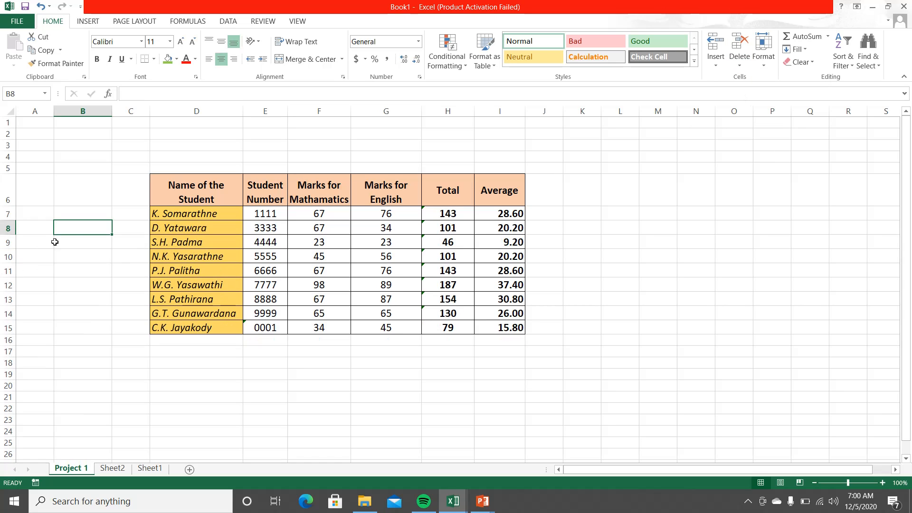
drag(77, 231, 78, 256)
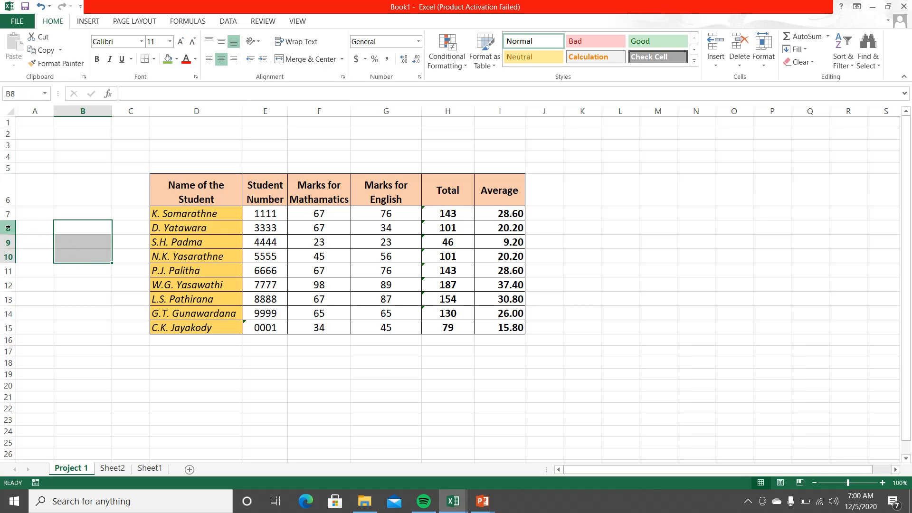
drag(9, 228, 12, 249)
click(63, 241)
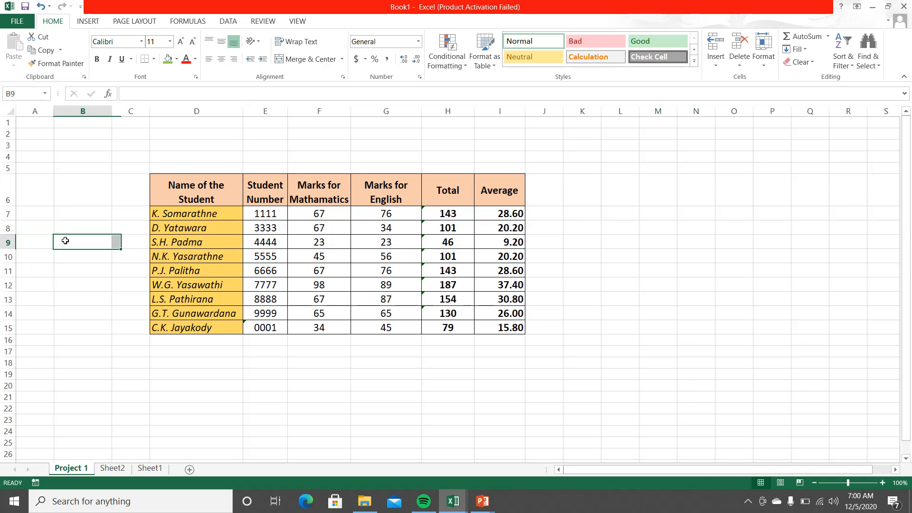
Delete sheet rows 8 to 11 together from the Project 1 marks table.
drag(334, 134, 364, 134)
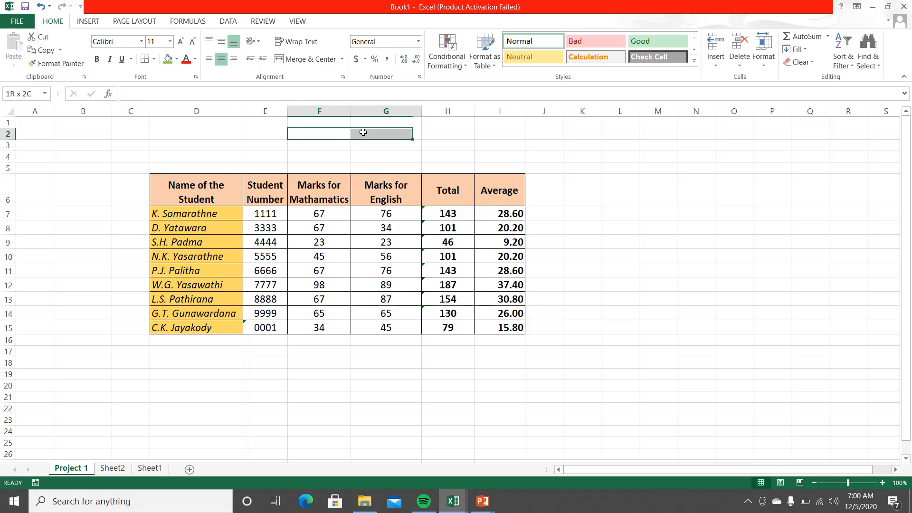
click(326, 144)
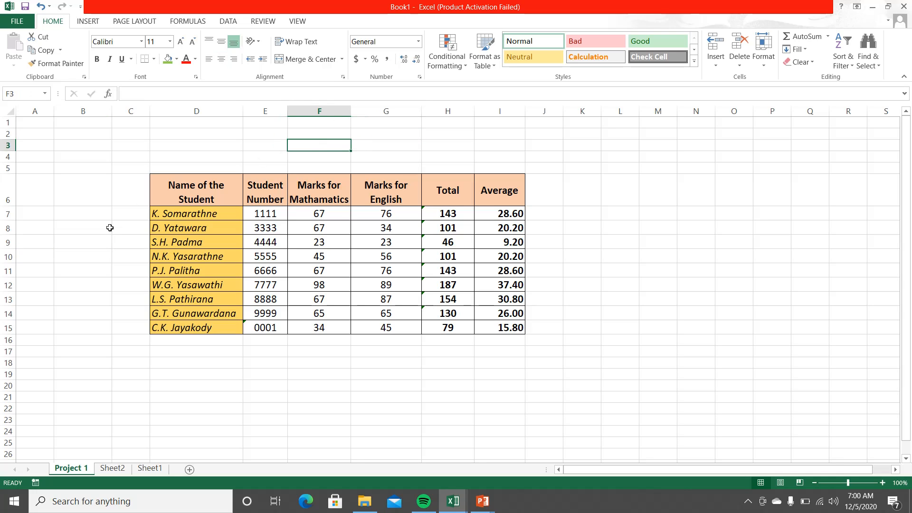
drag(102, 228, 100, 266)
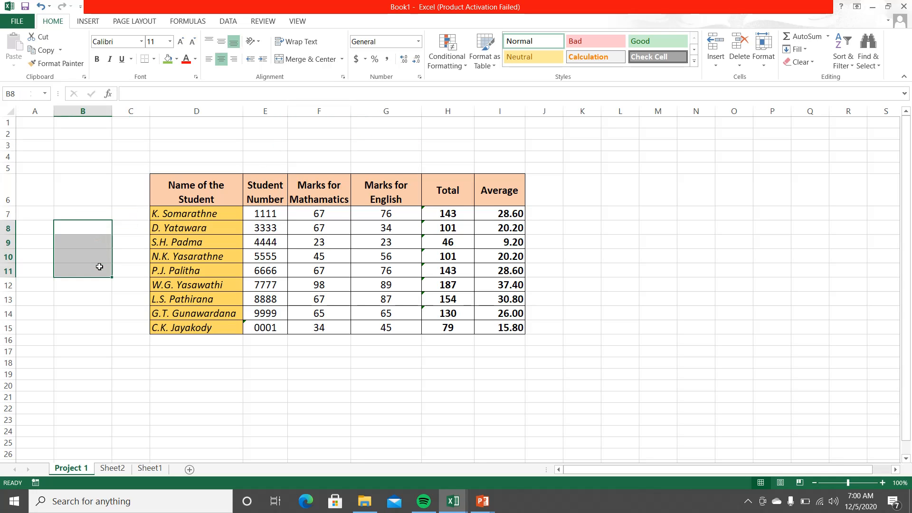
click(731, 66)
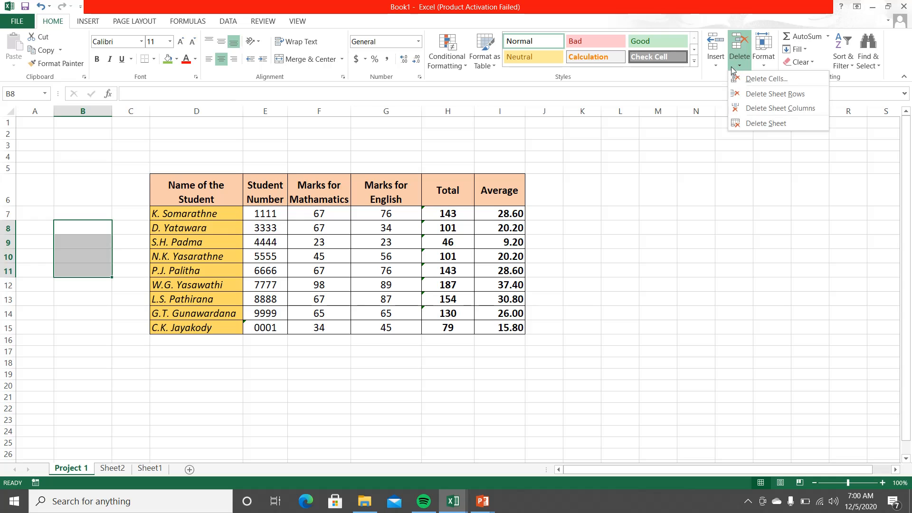
click(736, 96)
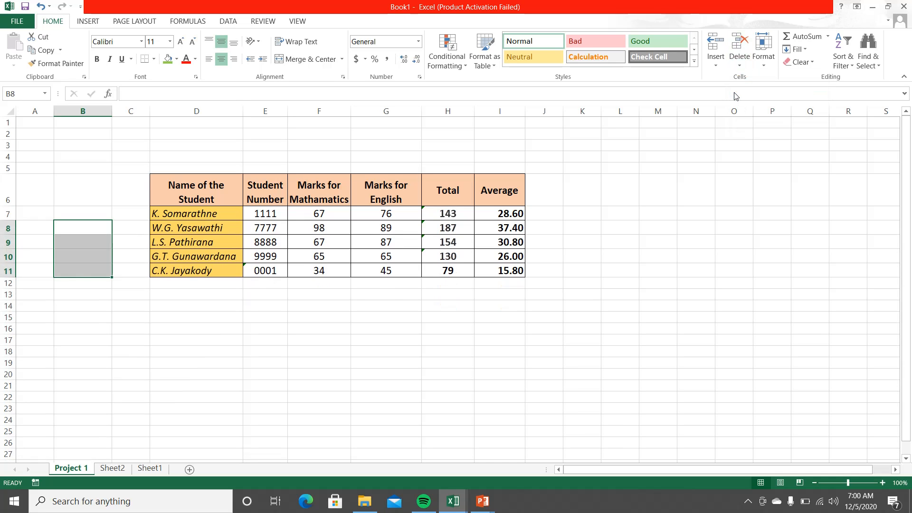
click(358, 347)
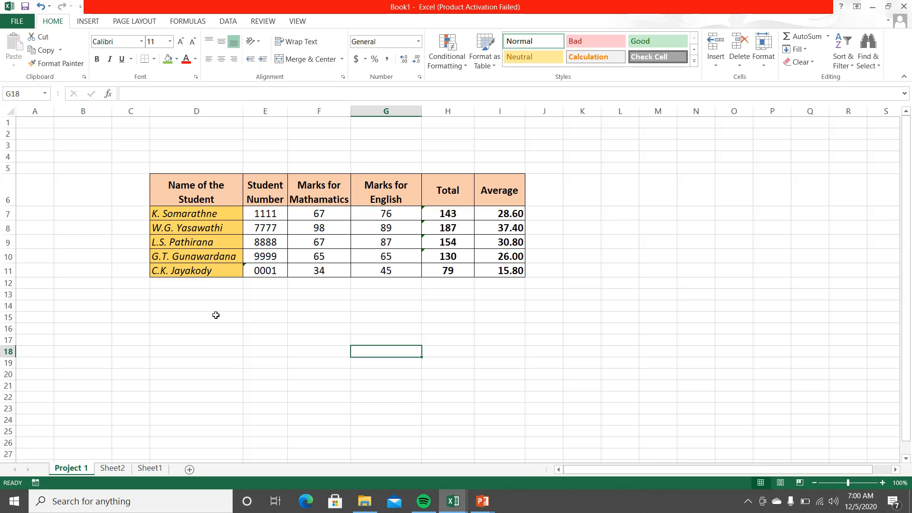
Using the On-Screen Keyboard, undo the deletions of rows 8 to 11, of row 8, and of the Science and Sinhala marks columns.
key(ctrl+super+o)
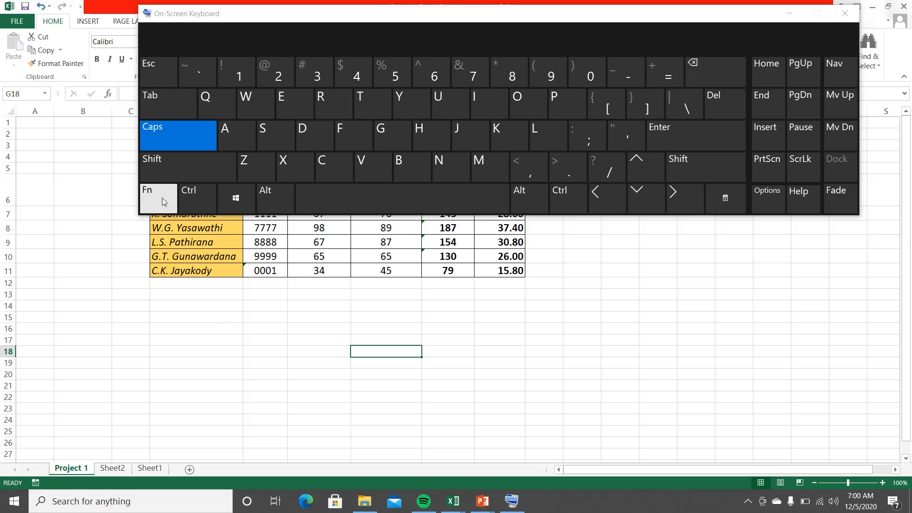
click(187, 198)
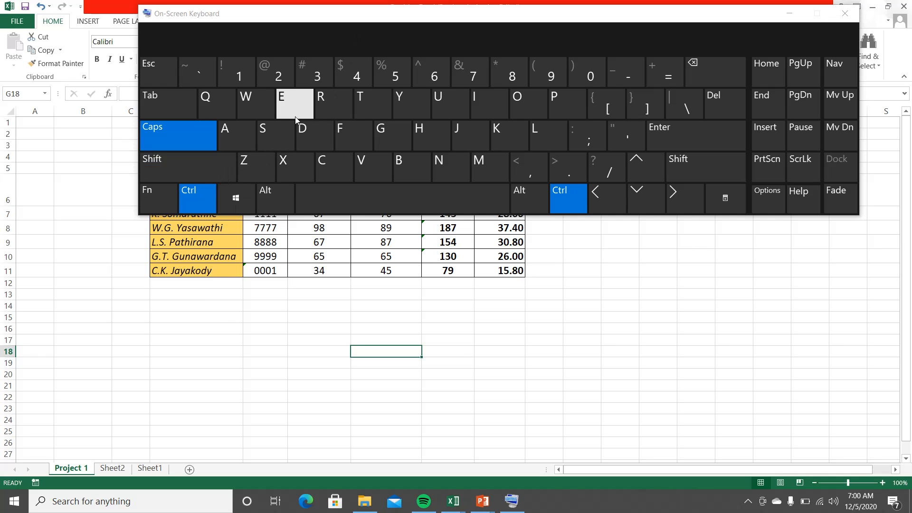
click(264, 161)
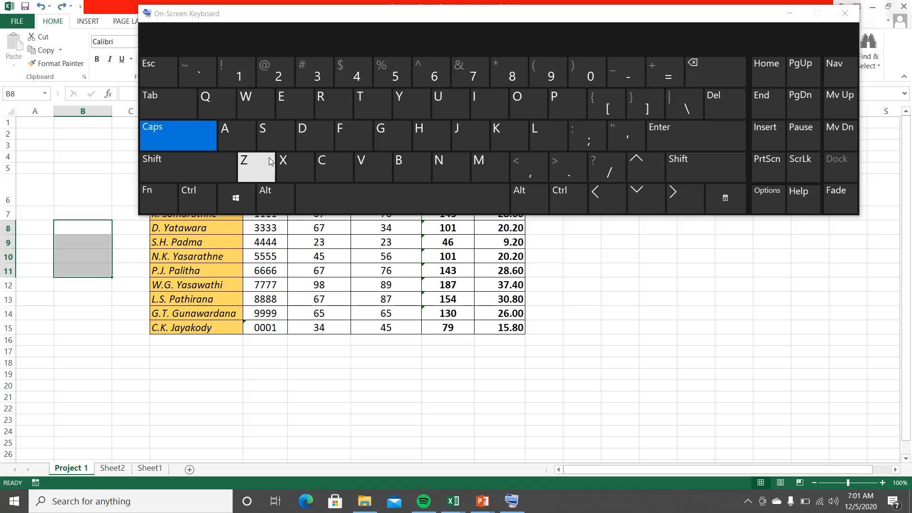
click(204, 190)
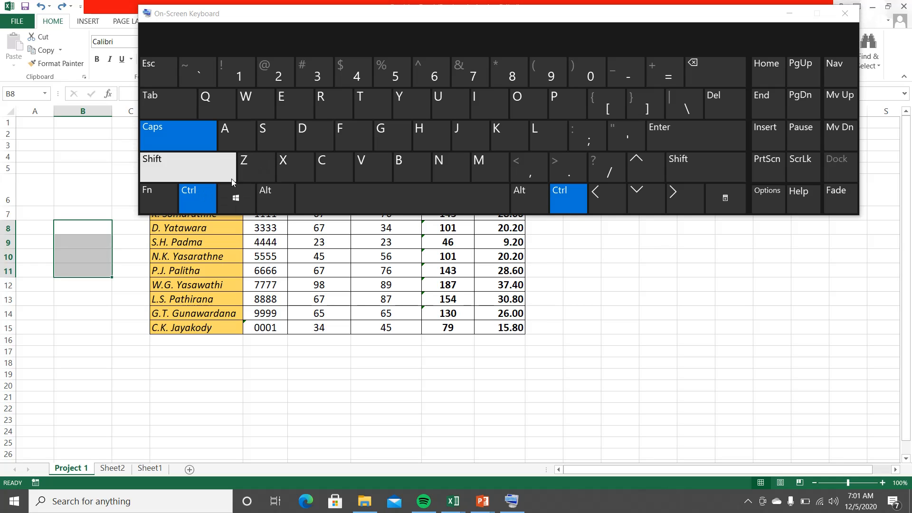
click(248, 166)
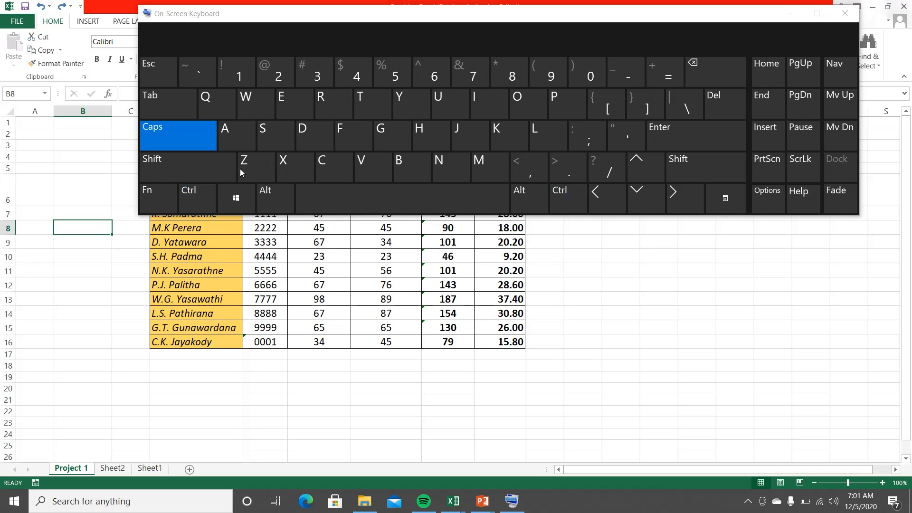
click(205, 189)
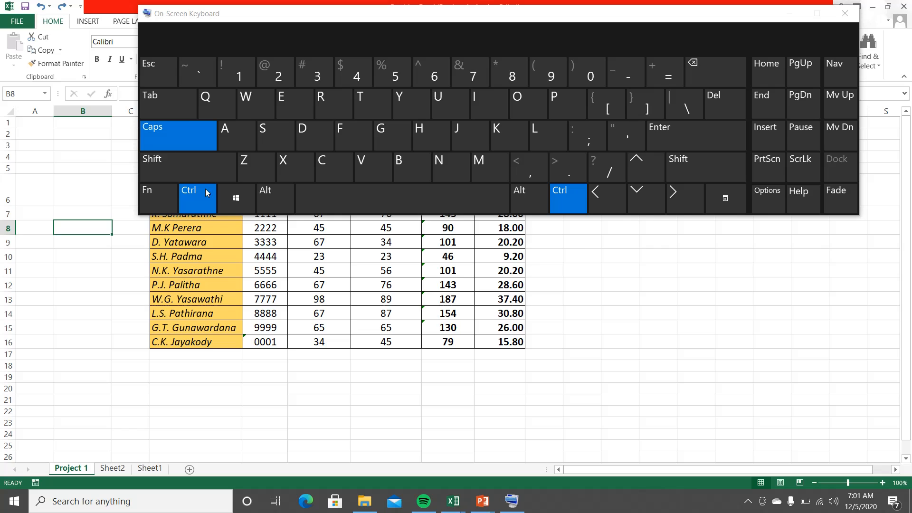
click(247, 167)
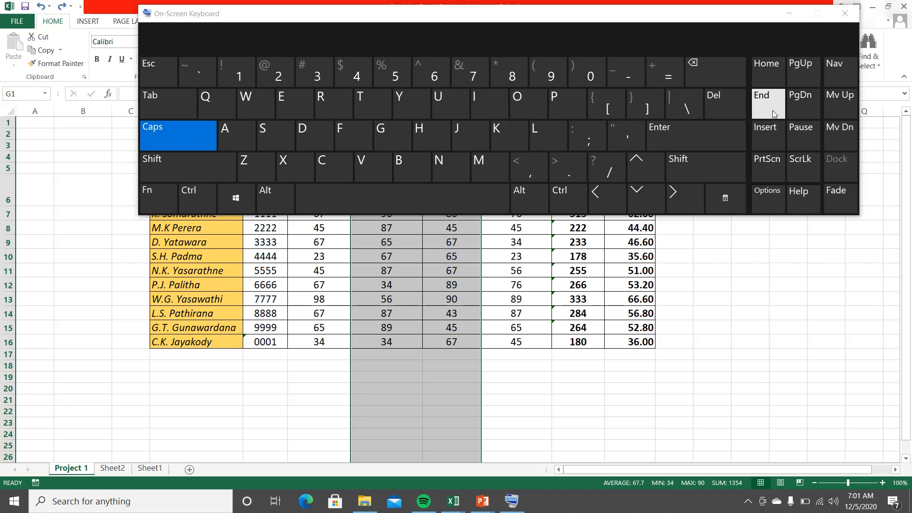
click(838, 17)
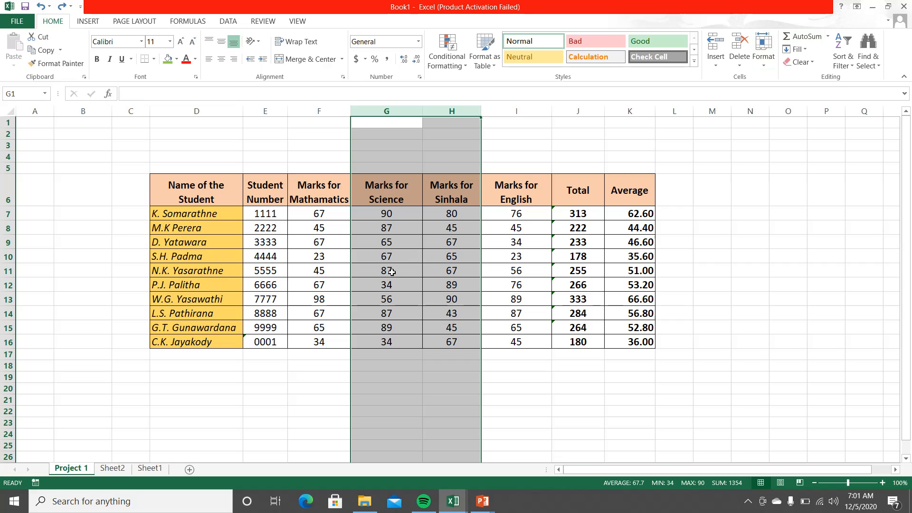
click(523, 365)
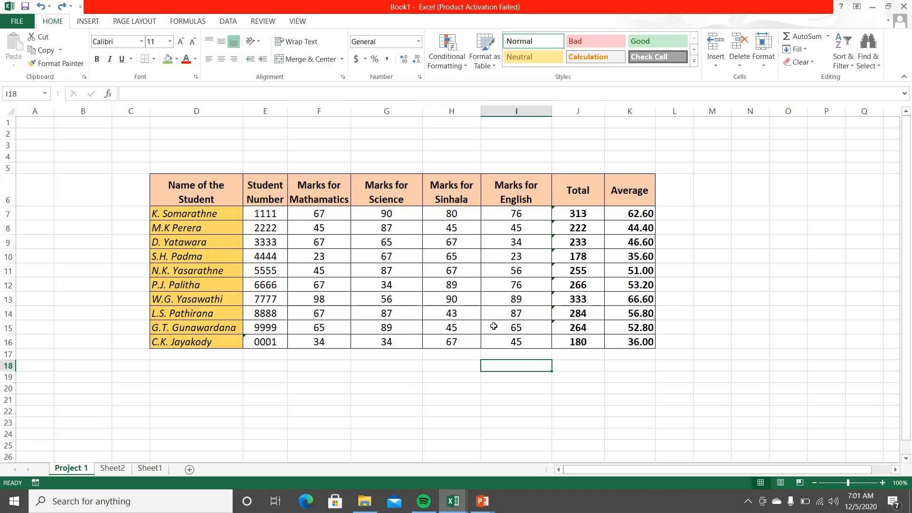
Insert a blank sheet column at column G, before the Marks for Science column.
click(415, 158)
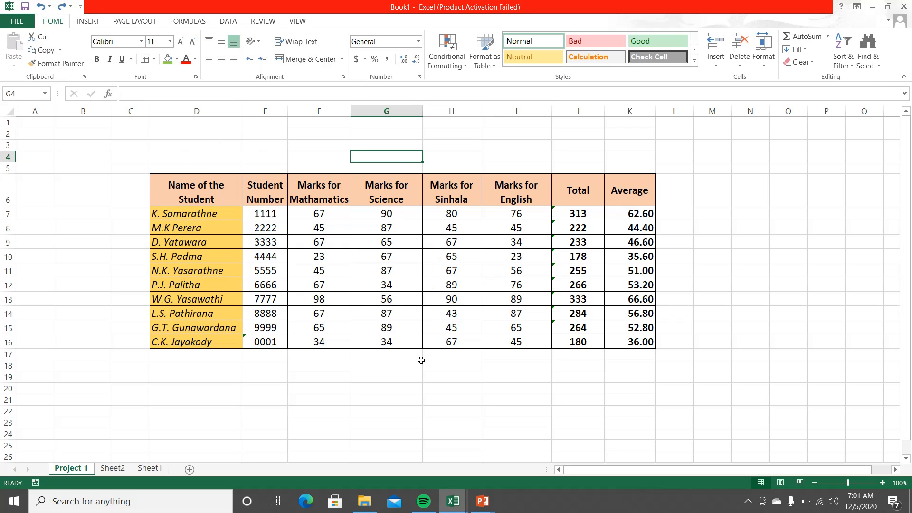
click(420, 398)
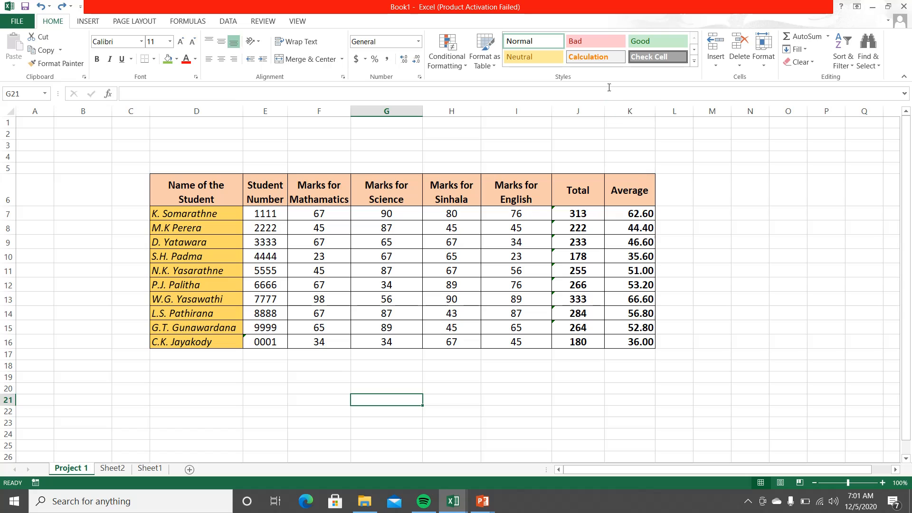
click(388, 156)
click(388, 136)
click(388, 147)
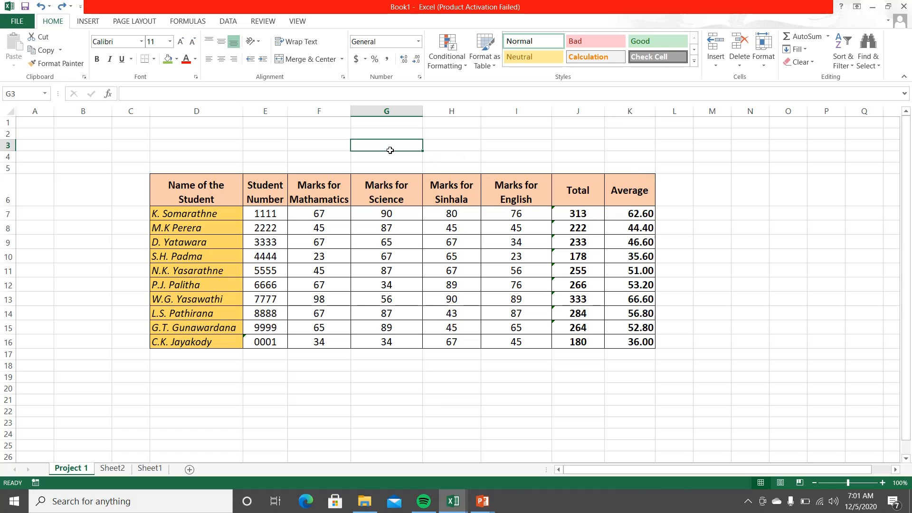
click(715, 64)
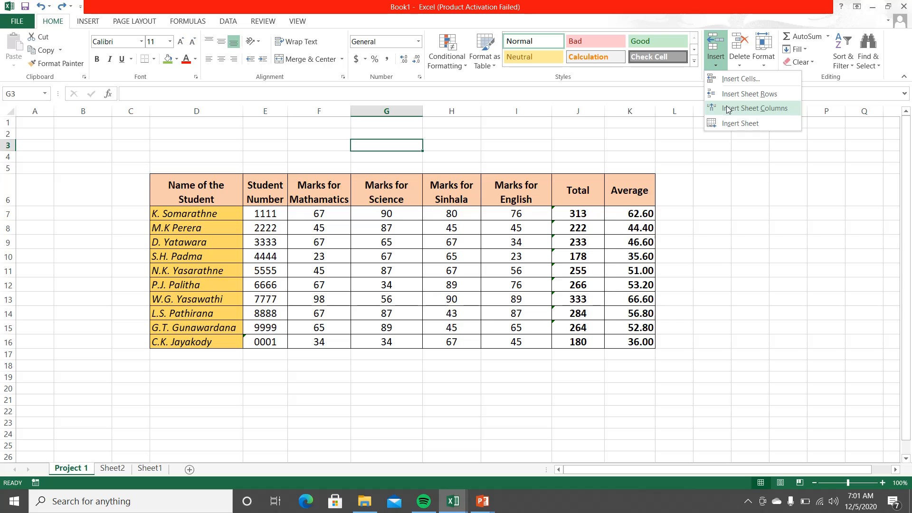
click(741, 109)
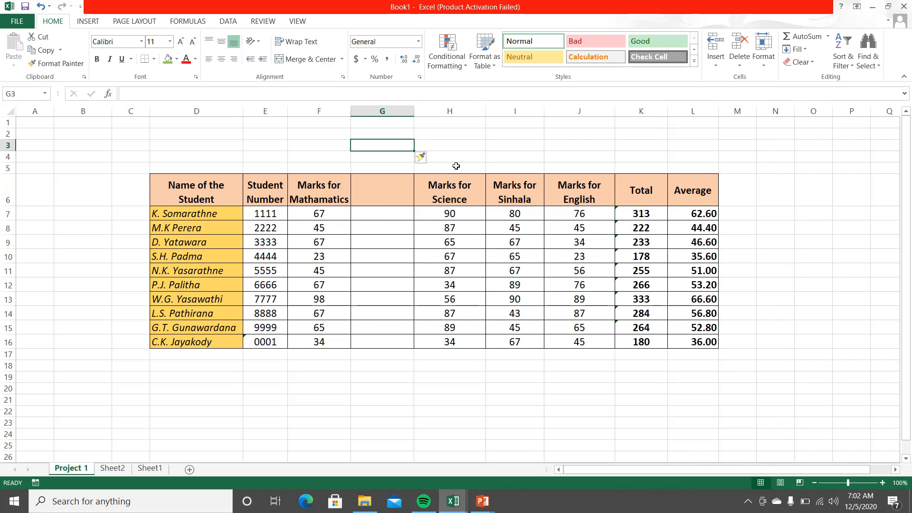
Insert a blank sheet row at row 8, between the first and second students in the marks table.
click(64, 233)
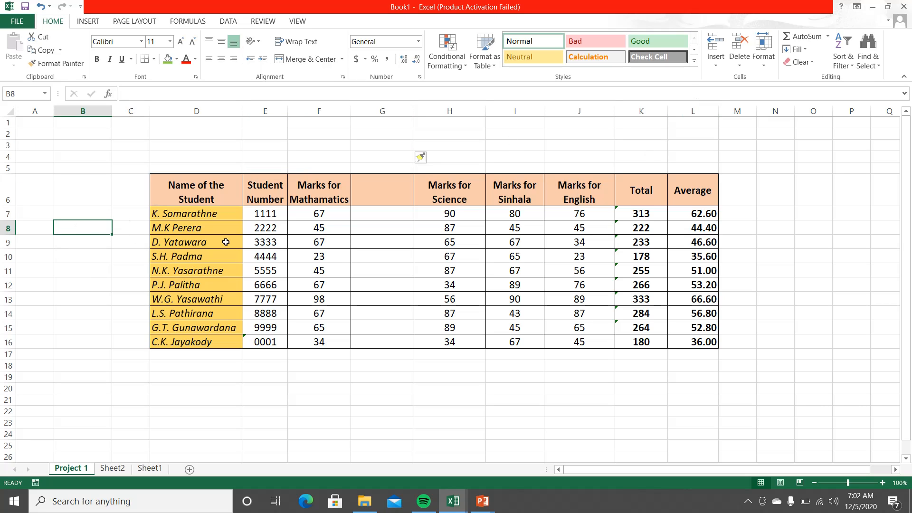
click(718, 70)
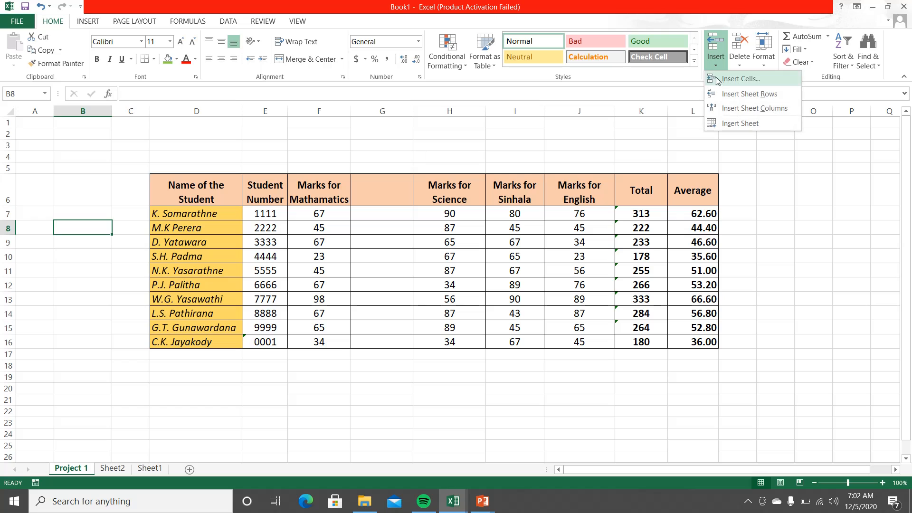
click(723, 93)
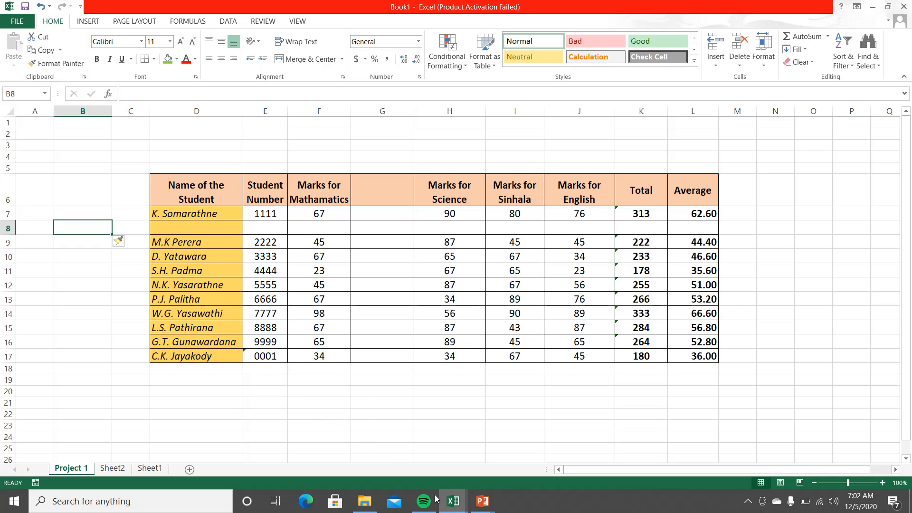
Switch to the running PowerPoint slide show on the Insert and Delete Columns and Rows slide.
mouse_move(491, 508)
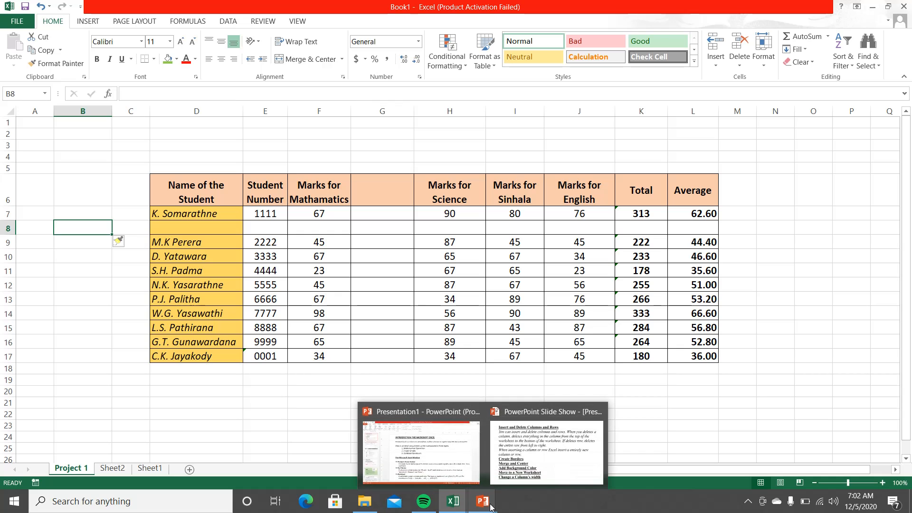
click(513, 442)
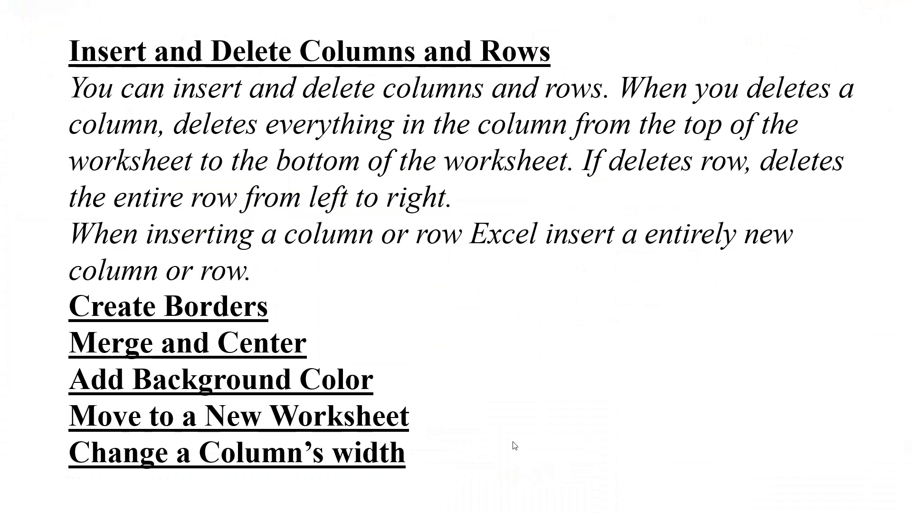
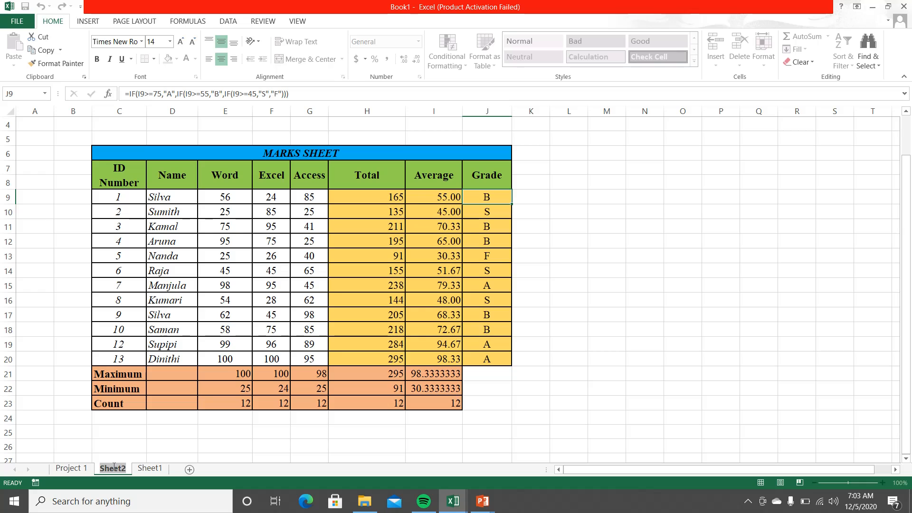
Rename the Sheet2 worksheet containing the MARKS SHEET table as Project 2.
text(p)
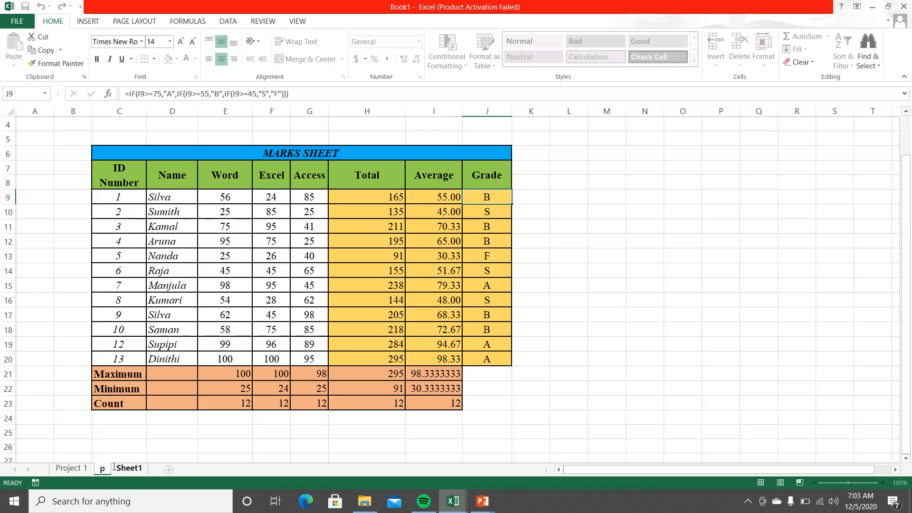
key(BackSpace)
text(Proj)
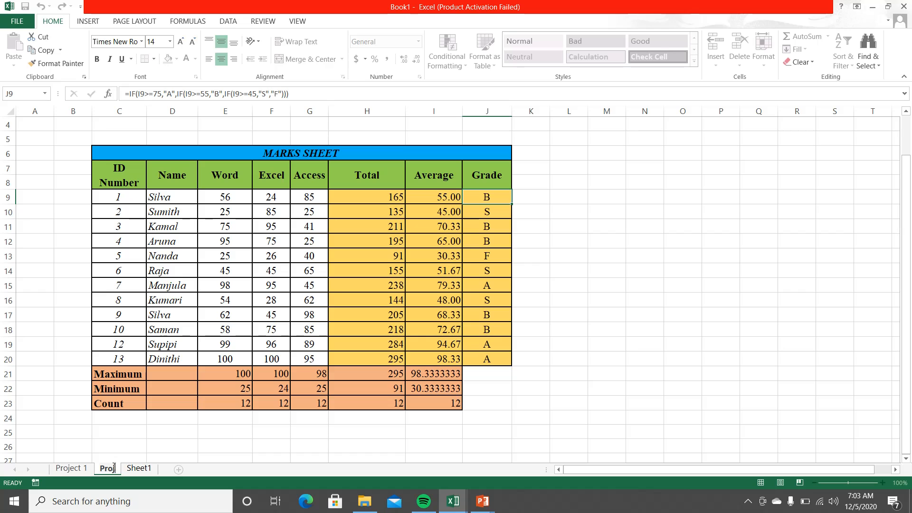
text(ect 2)
click(159, 470)
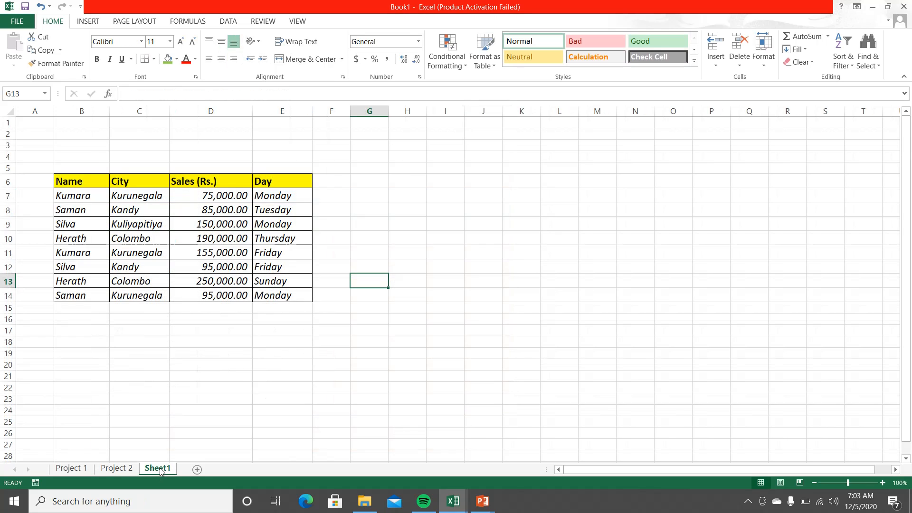
Add a new blank worksheet after Sheet1 and compare it with the Project 2 sheet.
click(193, 470)
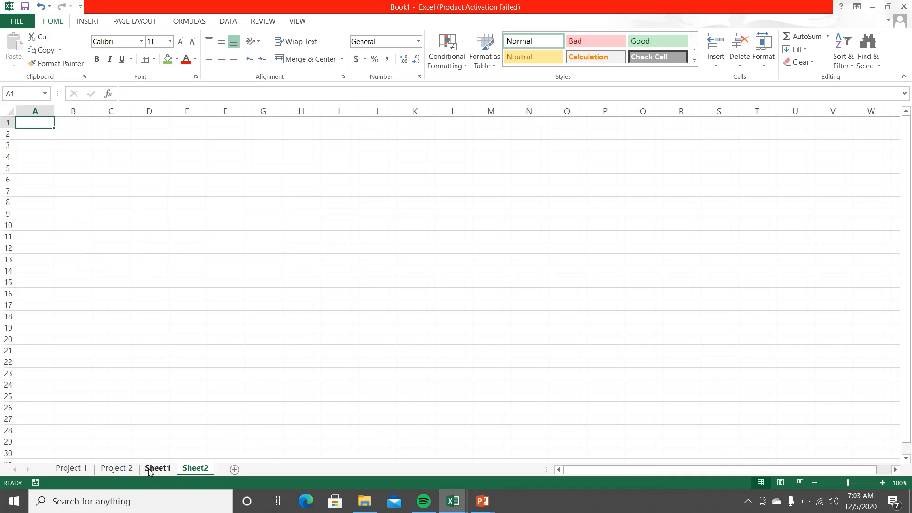
click(129, 468)
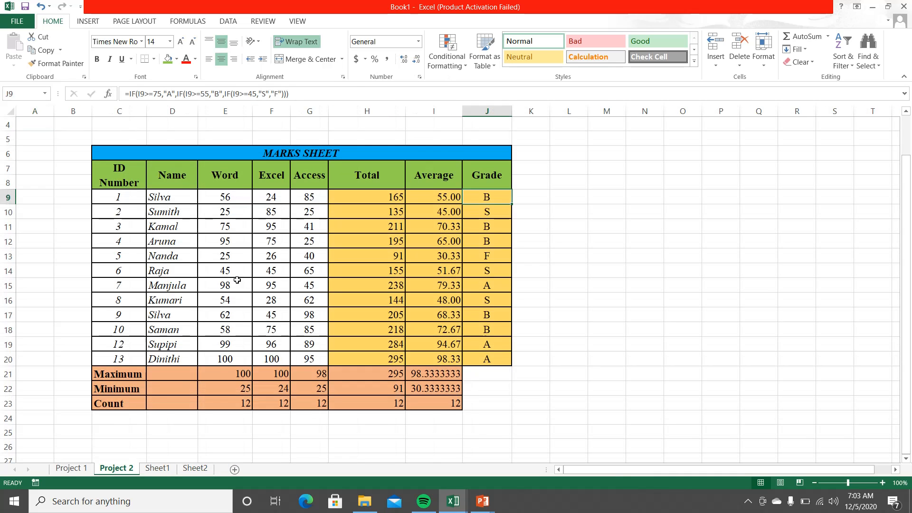
click(196, 471)
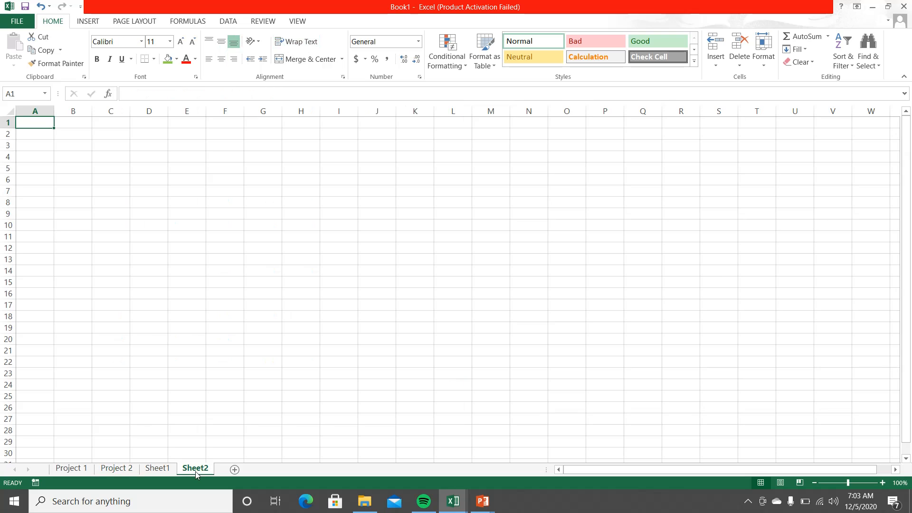
Copy the MARKS SHEET table range B5:K24 from Project 2 and paste it into Sheet2 starting at cell D4.
click(116, 468)
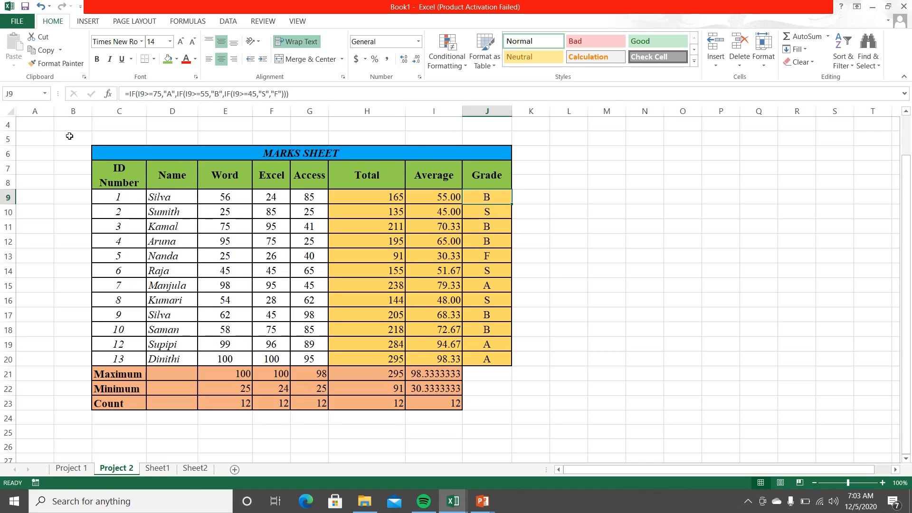
drag(70, 136, 515, 419)
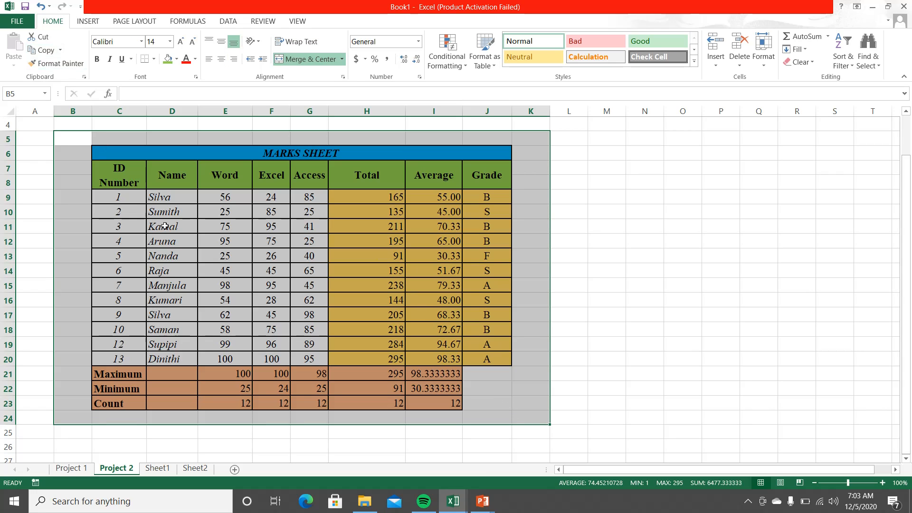
click(46, 50)
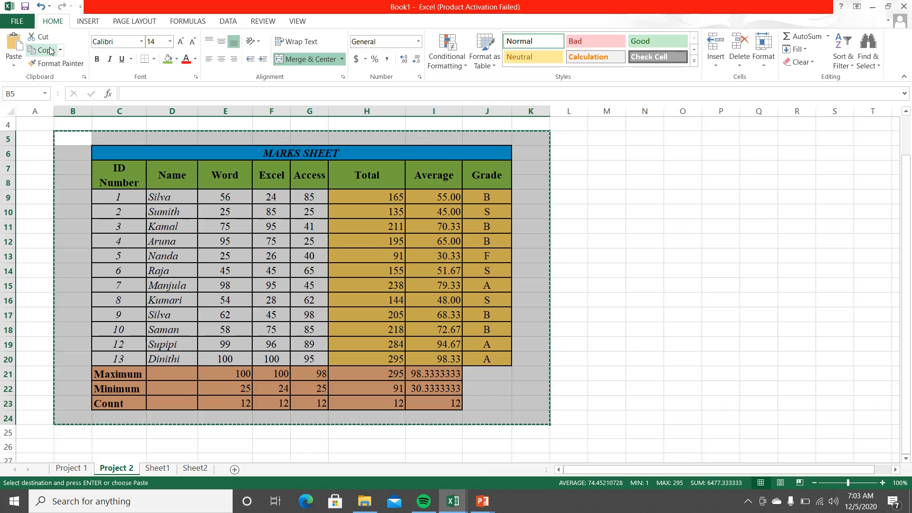
click(194, 469)
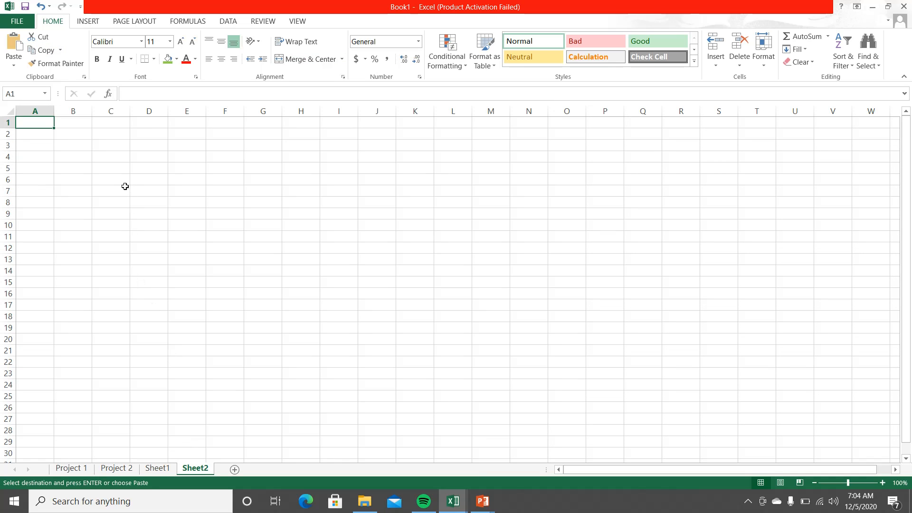
click(142, 160)
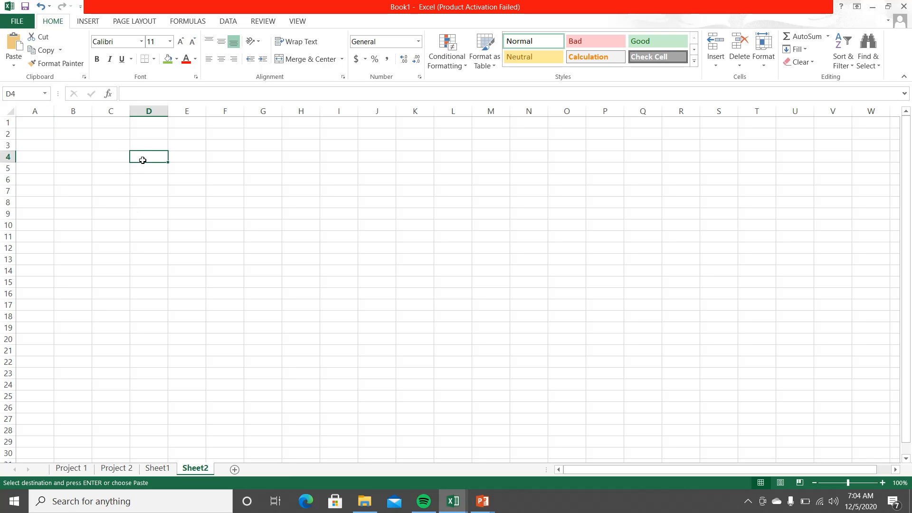
click(12, 46)
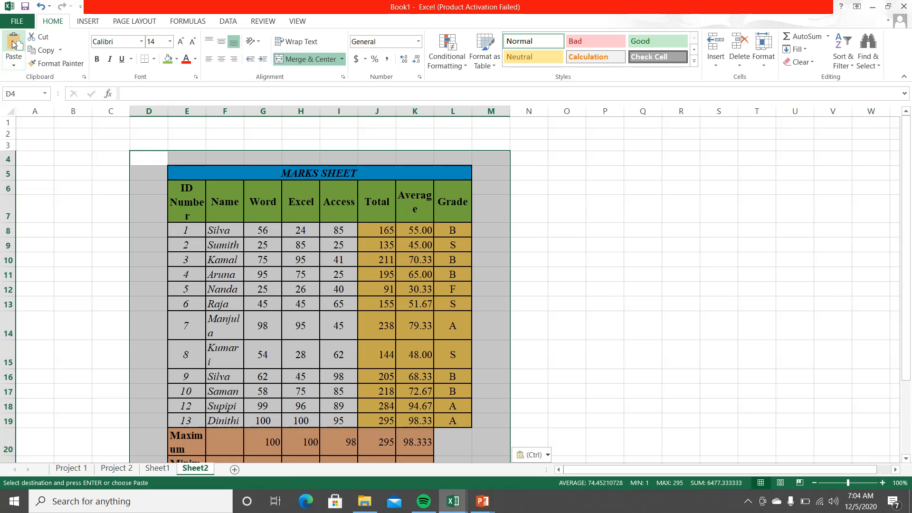
click(625, 303)
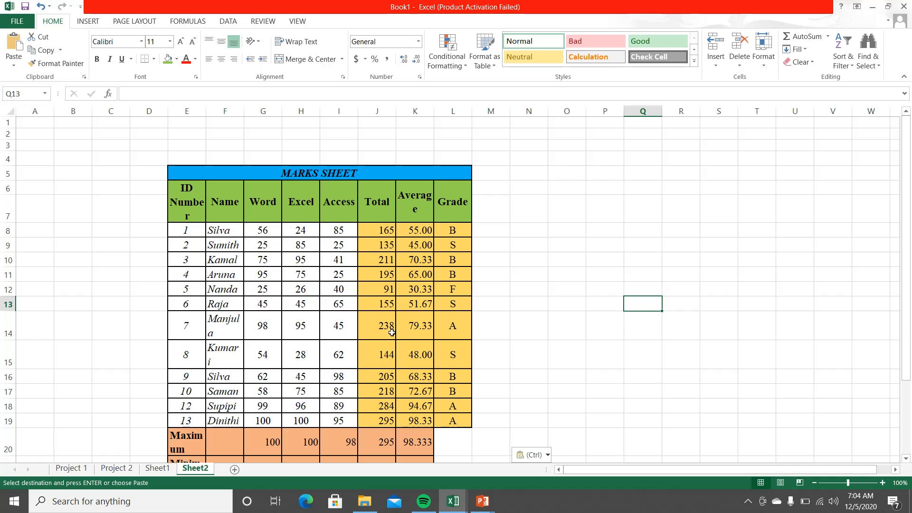
Compare the pasted table with Project 2, then widen the Access, Average and Grade columns on Sheet2.
click(116, 468)
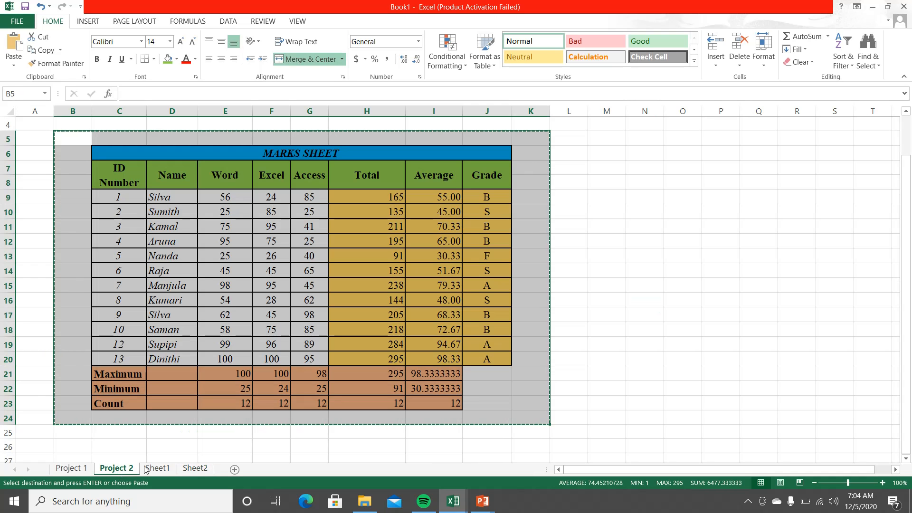
click(194, 469)
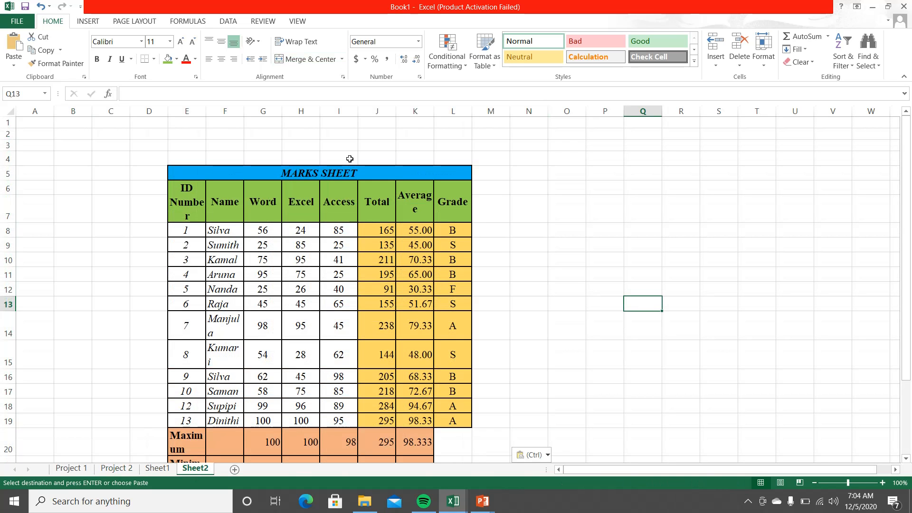
drag(433, 111, 541, 115)
drag(358, 112, 374, 114)
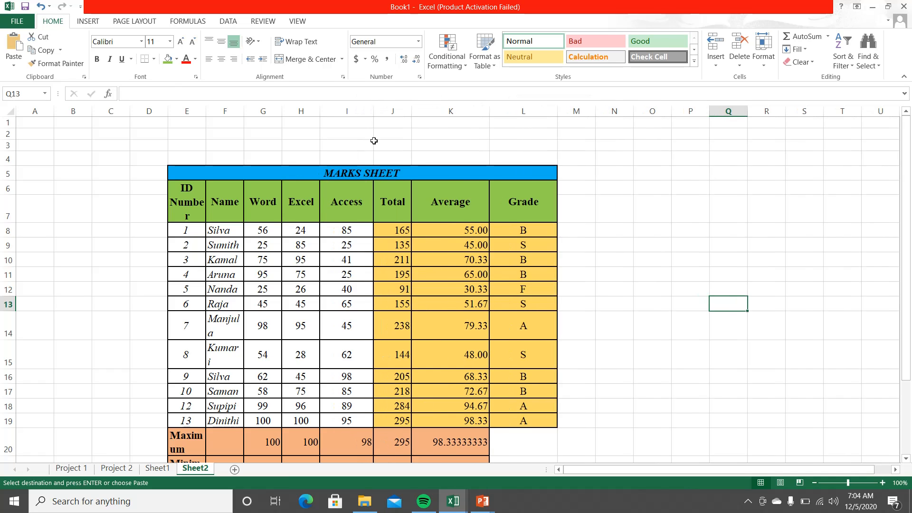
click(164, 288)
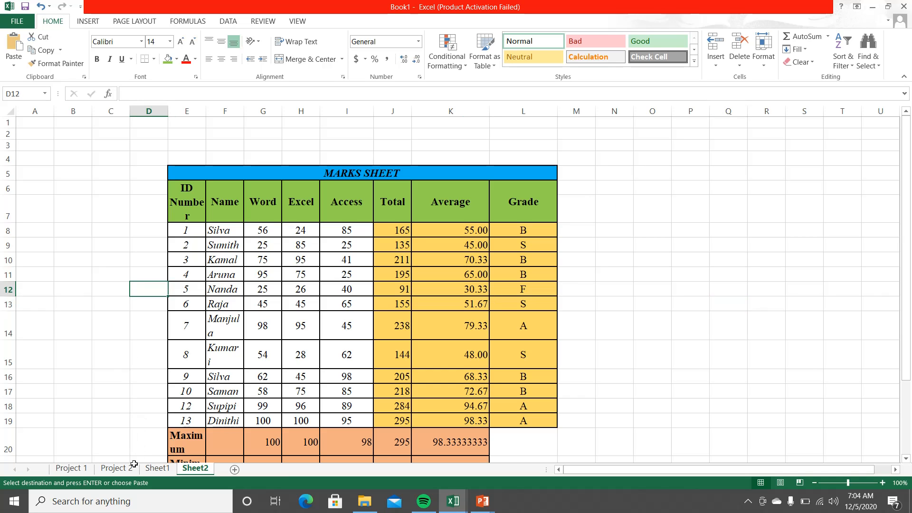
Add a new blank worksheet after Sheet2 and cancel the pending copy of the table range on Project 2.
click(235, 470)
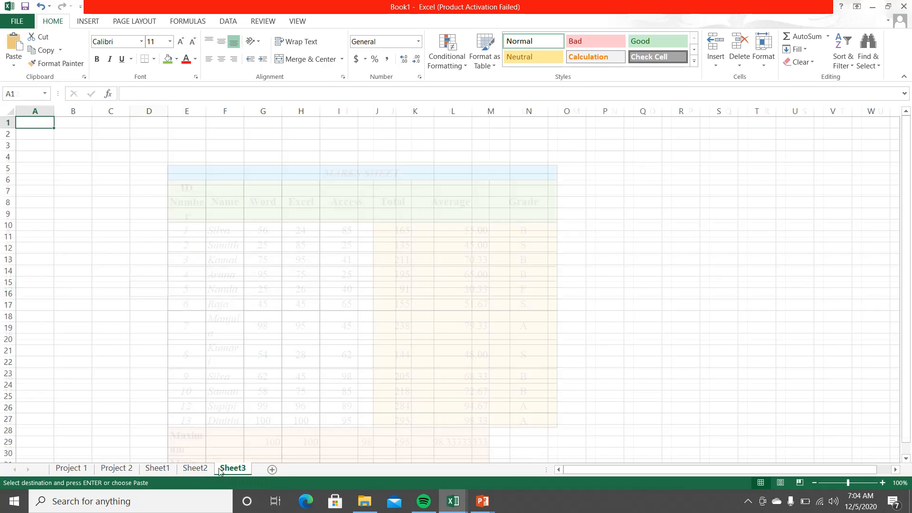
click(125, 470)
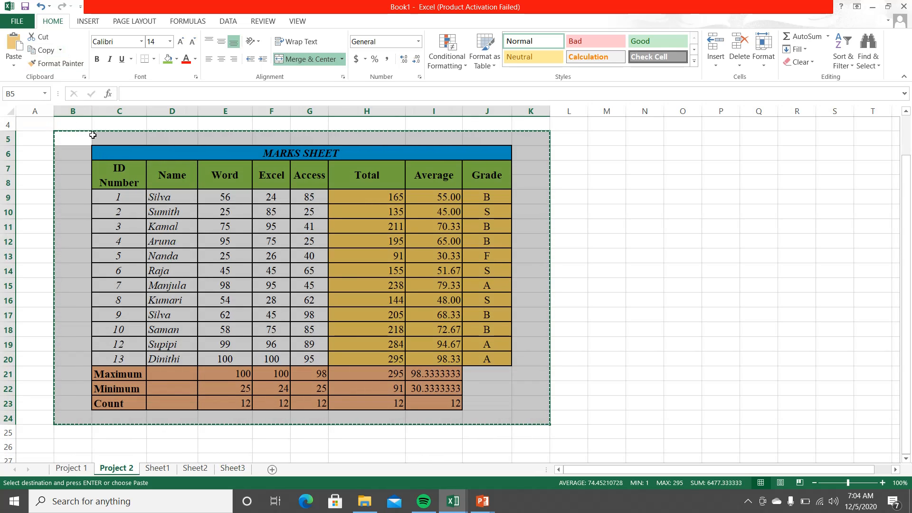
click(607, 196)
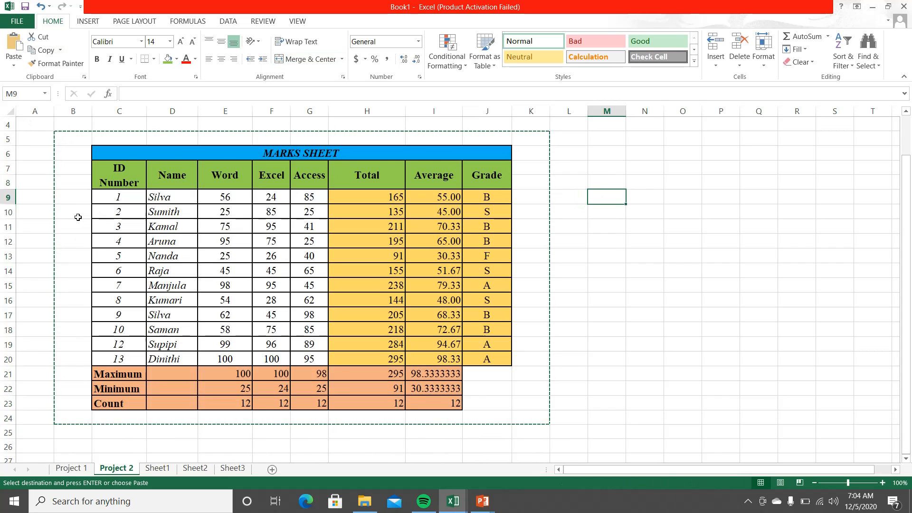
key(Escape)
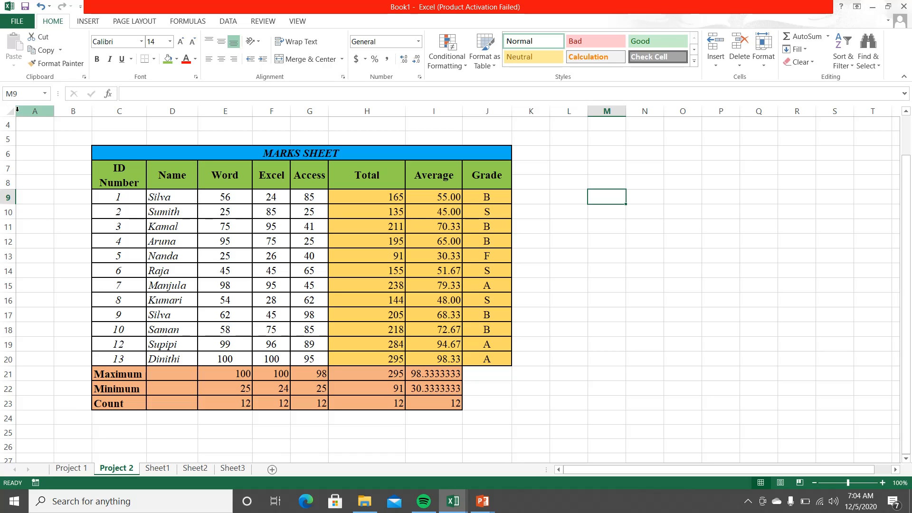
Copy all cells of the Project 2 worksheet and paste them over the whole of Sheet3.
scroll(24, 145, up, 1)
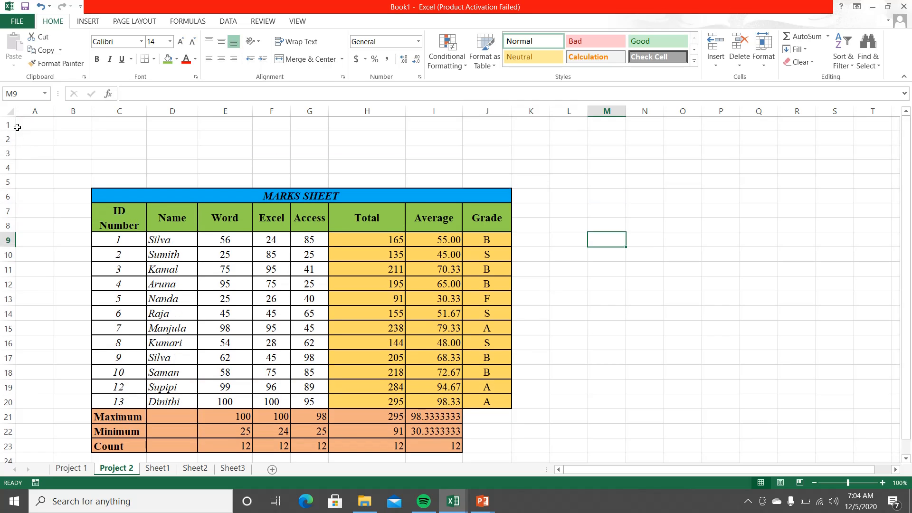
click(11, 114)
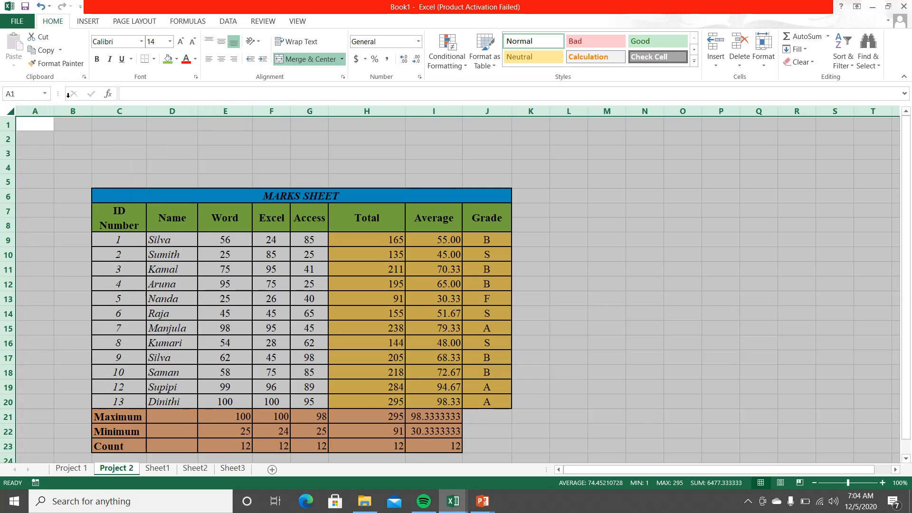
click(41, 50)
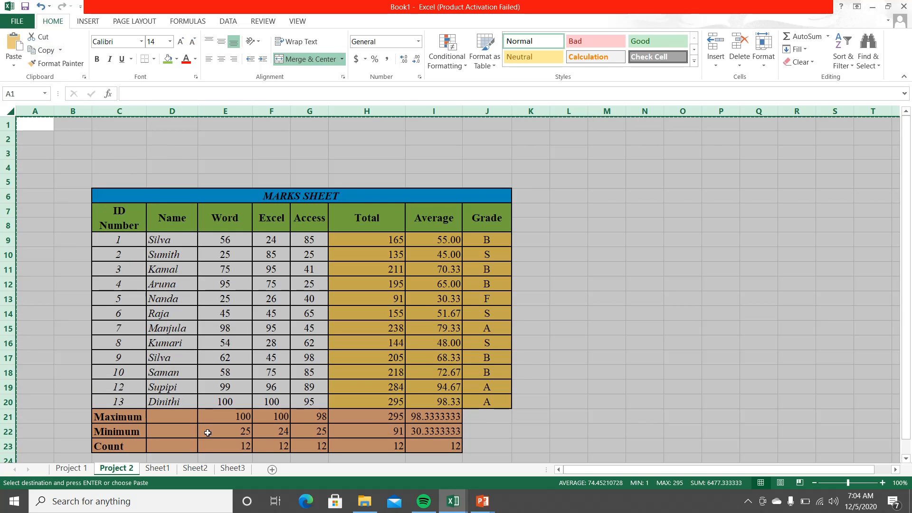
click(232, 468)
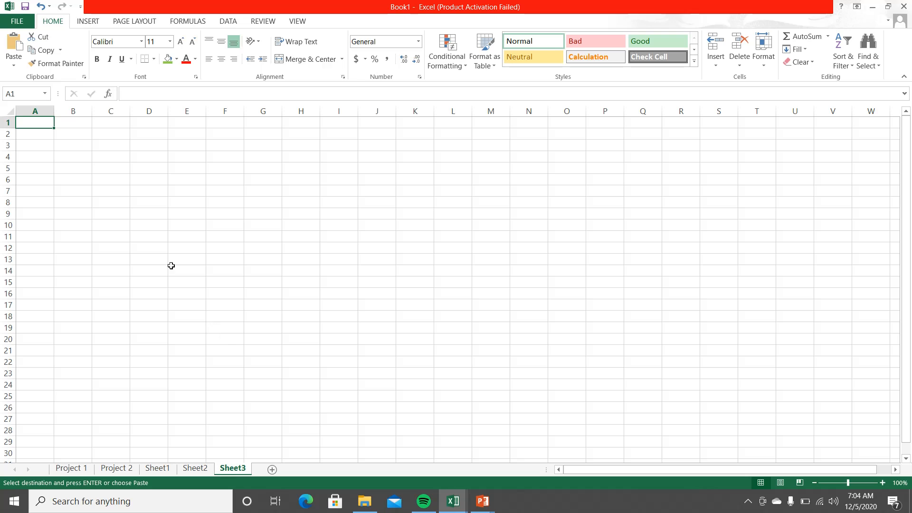
click(12, 111)
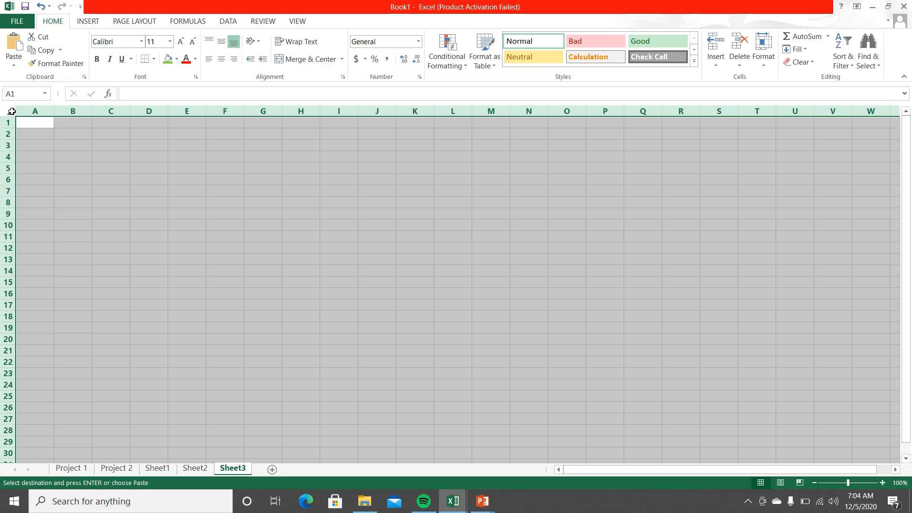
click(12, 44)
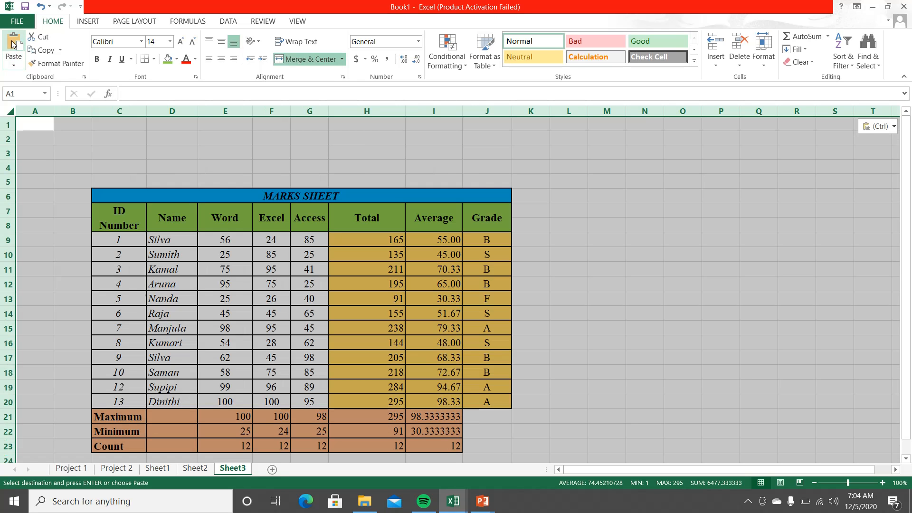
click(214, 149)
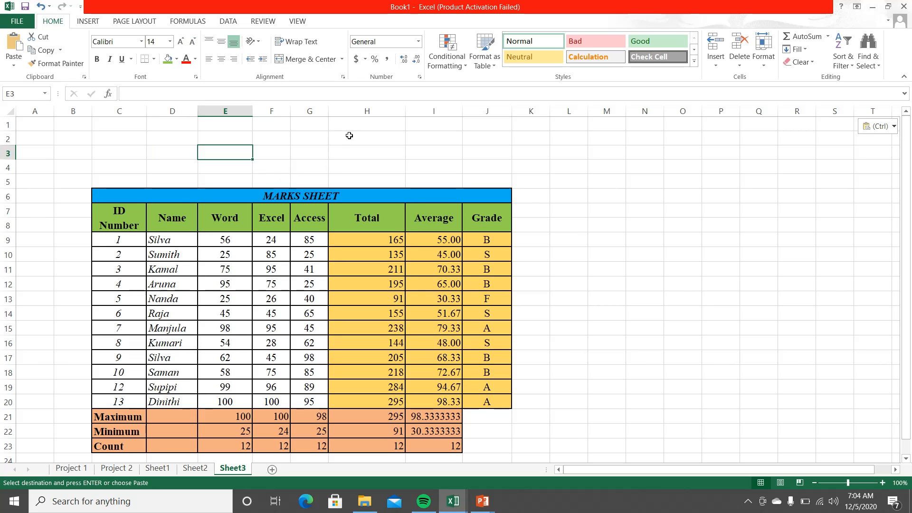
Narrow the Average column of the table on Sheet2, and cancel the pending whole-sheet copy on Project 2.
click(195, 469)
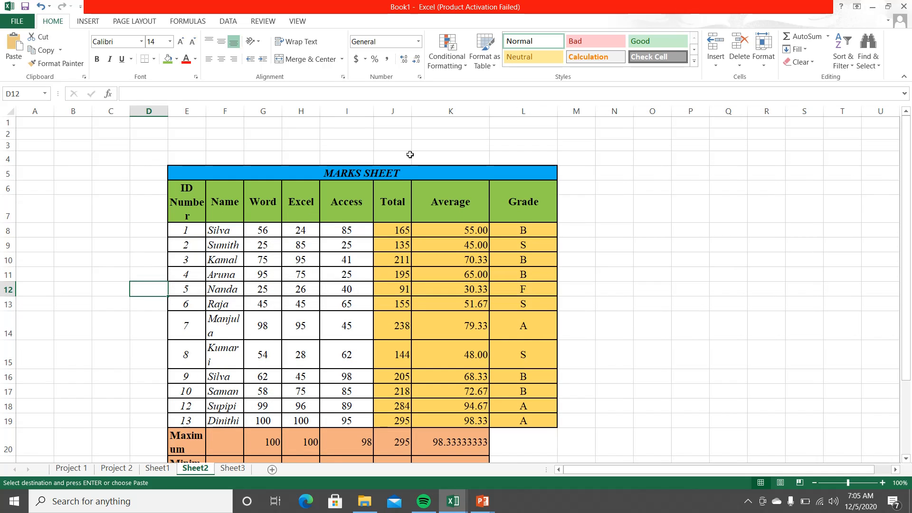
drag(490, 110, 457, 117)
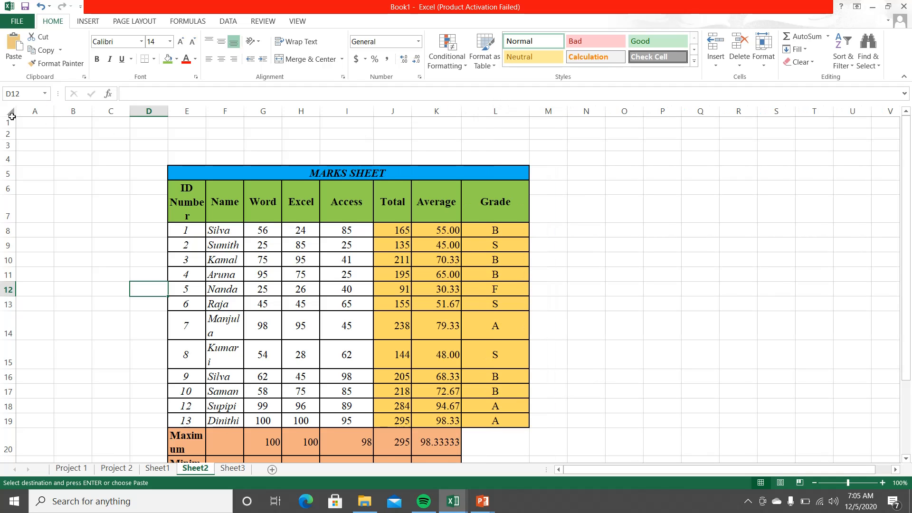
click(117, 468)
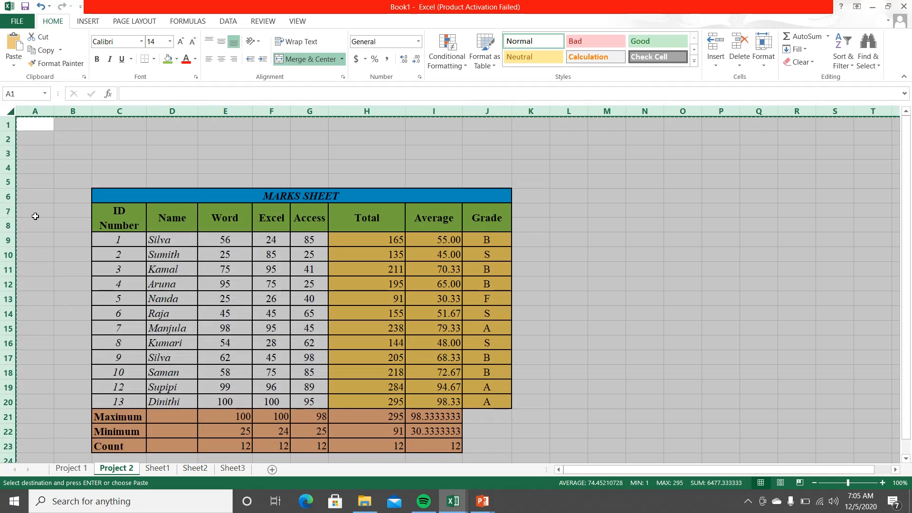
key(Escape)
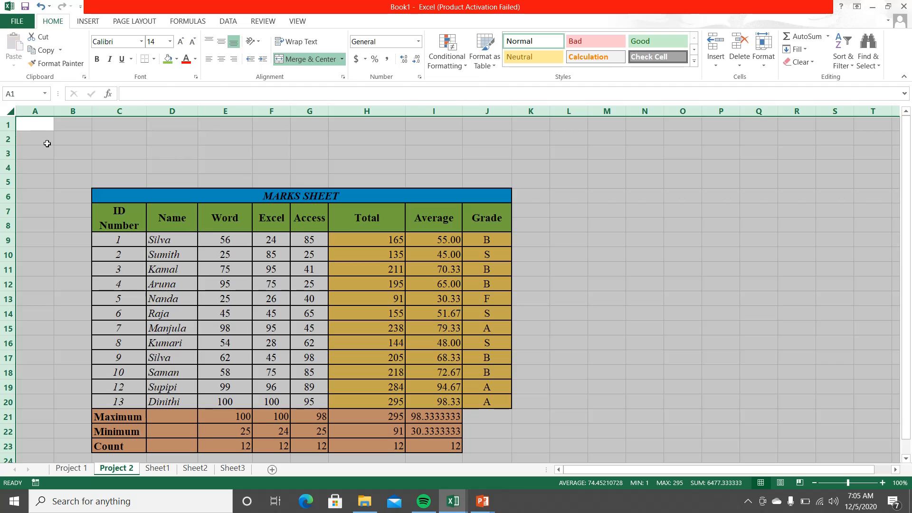
Review how all cells are selected on Project 2 and Sheet3, ending on Project 2 with cell F4 selected.
click(47, 144)
click(9, 112)
click(222, 469)
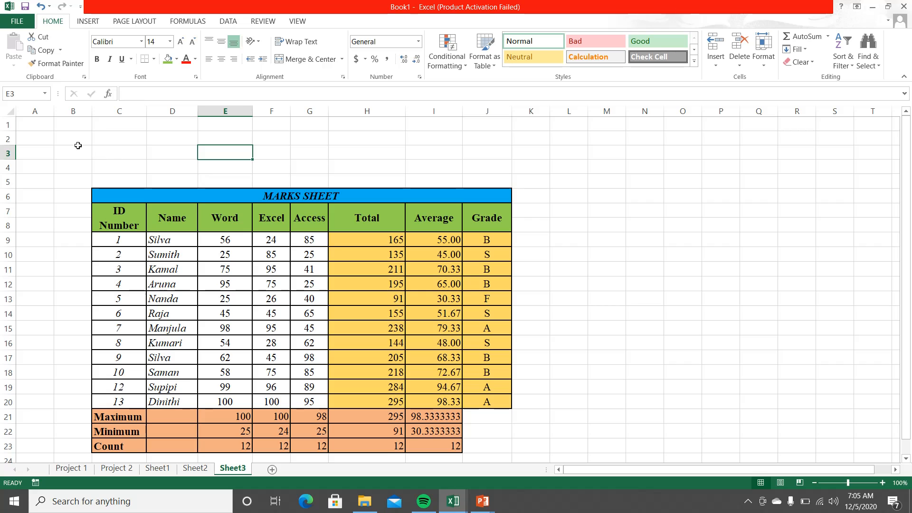
click(12, 113)
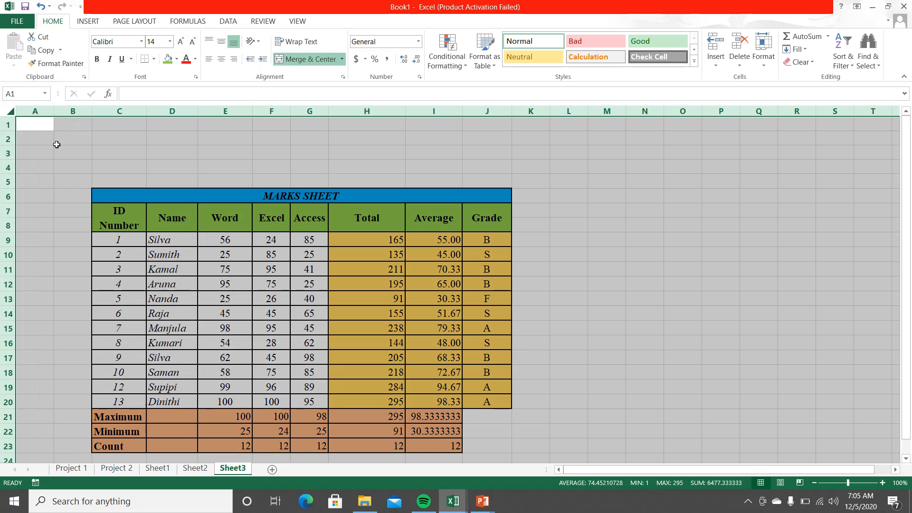
click(116, 468)
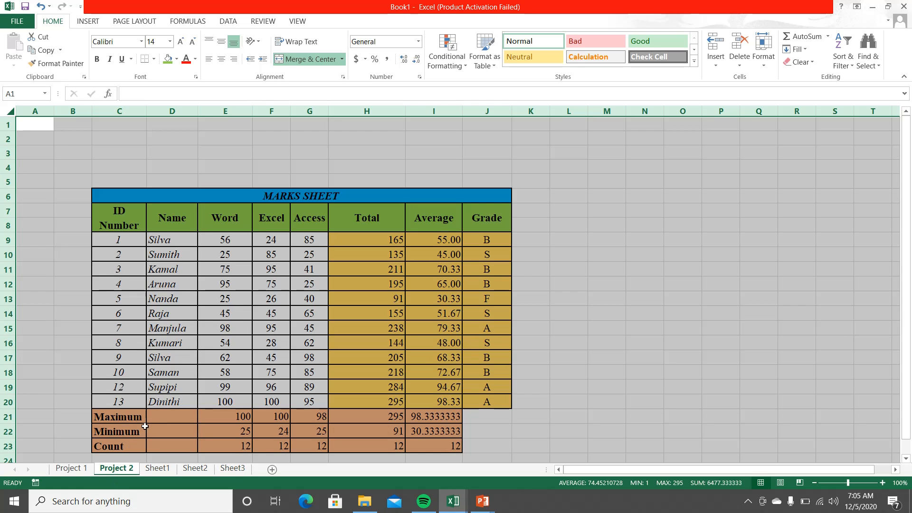
click(267, 169)
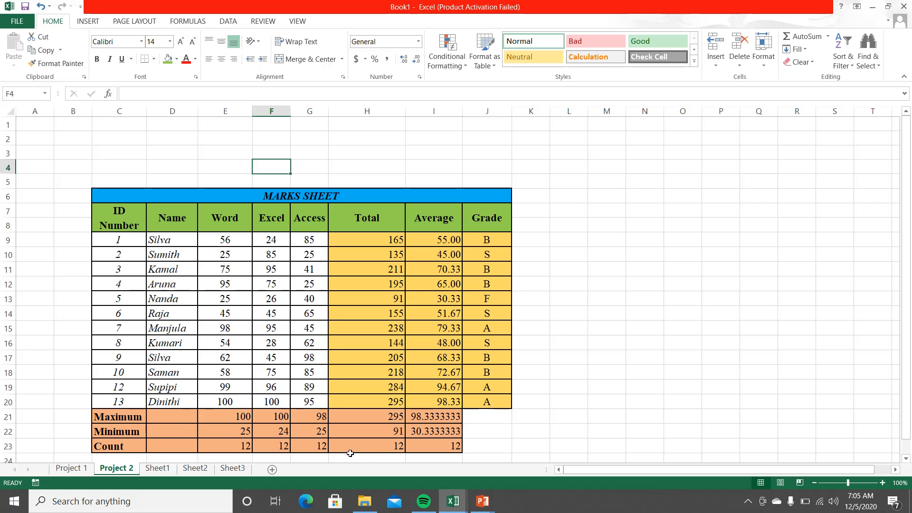
Switch to the running PowerPoint slide show and advance to the AutoFill and Conditional Formatting slide.
mouse_move(479, 506)
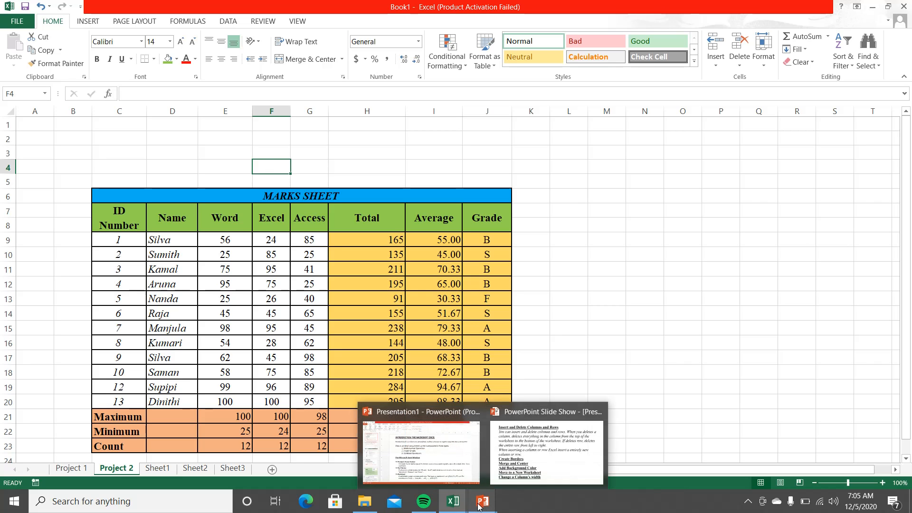
click(536, 457)
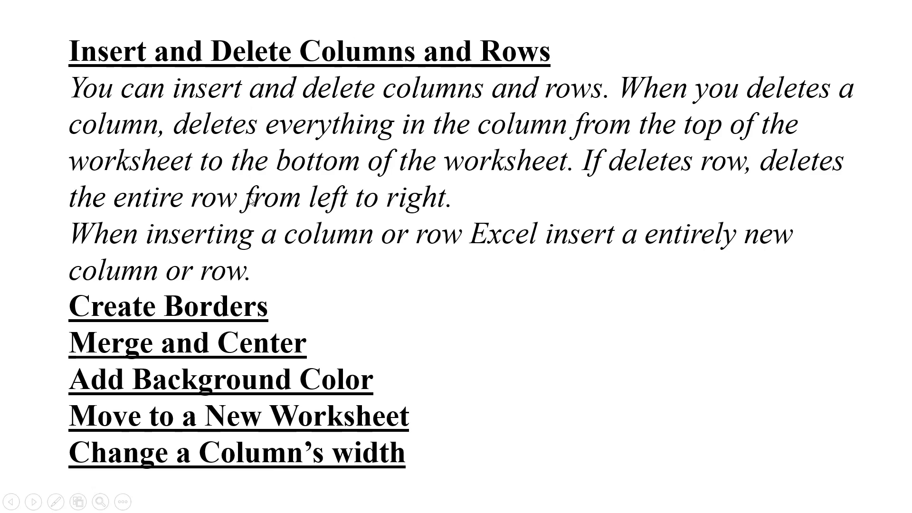
click(253, 213)
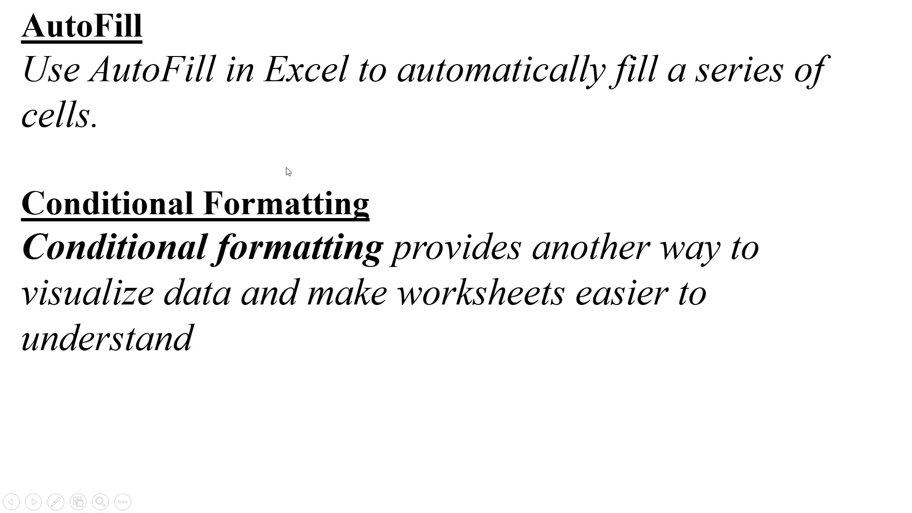
Leave the slide show and switch to the CourseSelection2020_BSE workbook in Excel.
key(super)
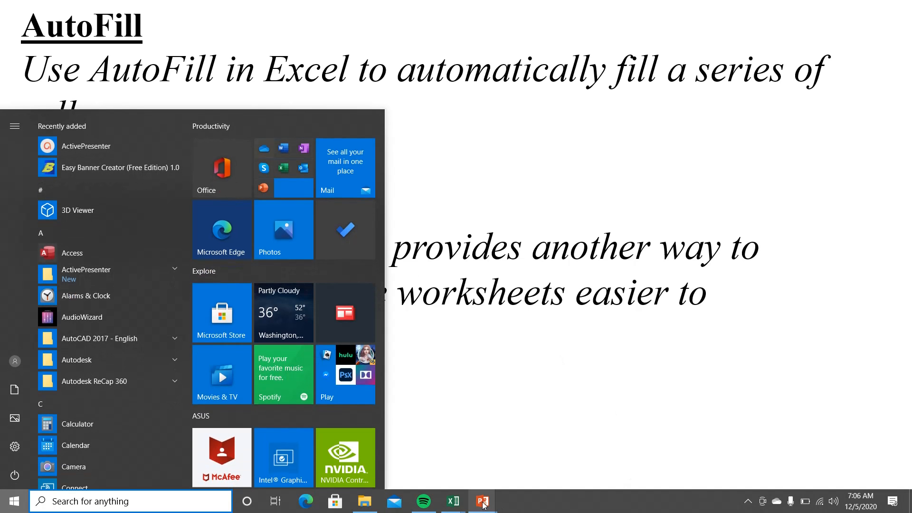
mouse_move(459, 492)
click(475, 442)
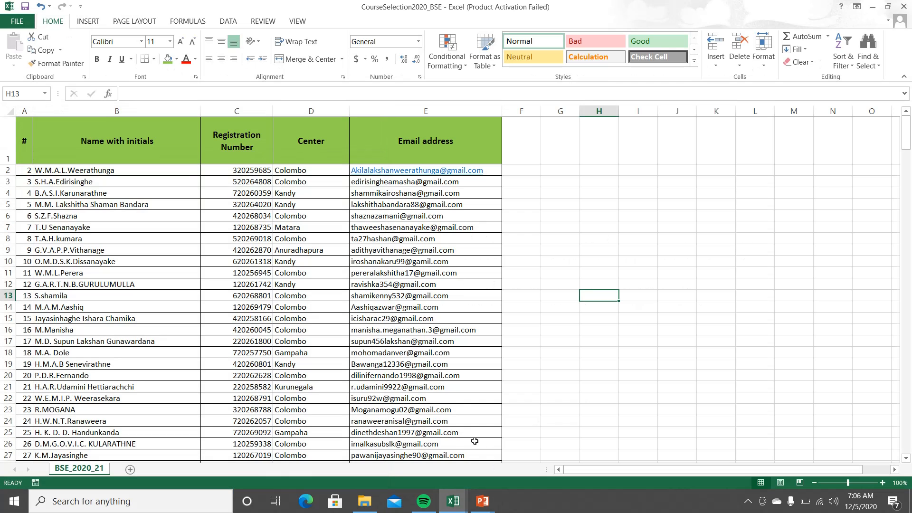
Add a new worksheet and enter 1 in C4 and 2 in C5.
click(130, 470)
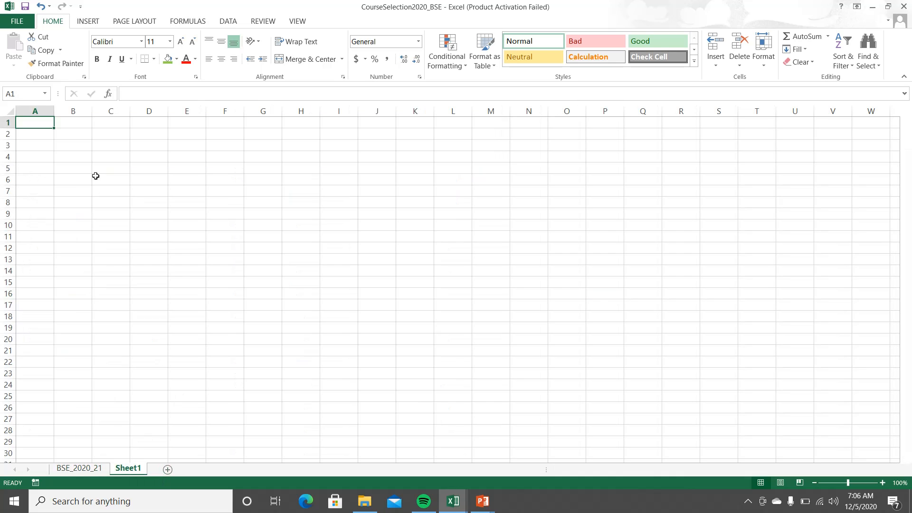
click(117, 157)
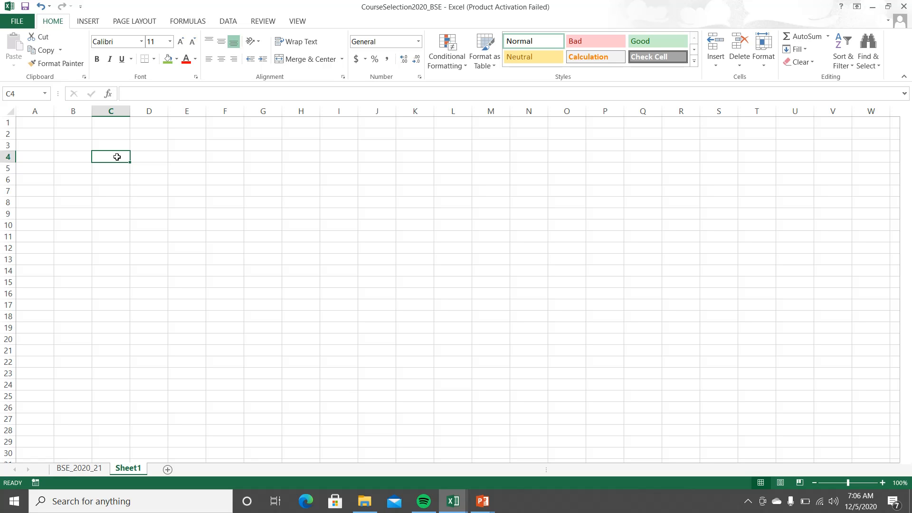
text(1)
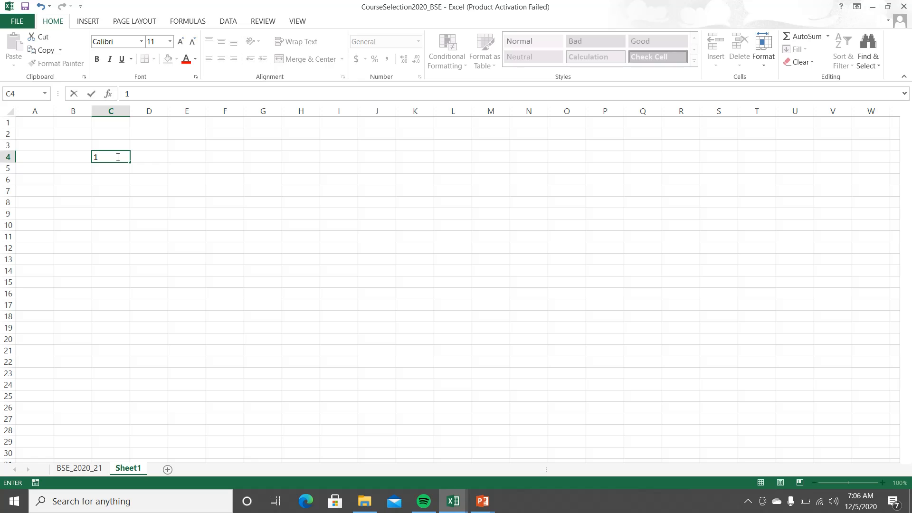
key(Return)
text(2)
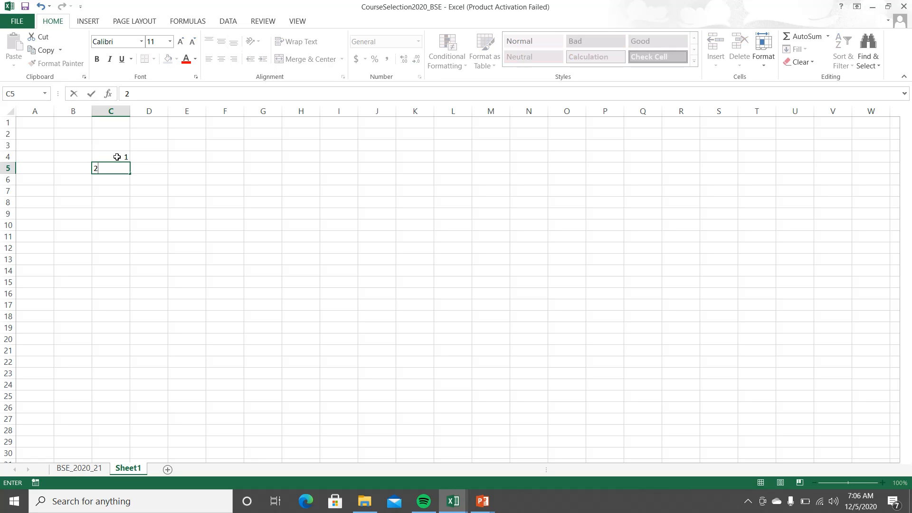
key(Return)
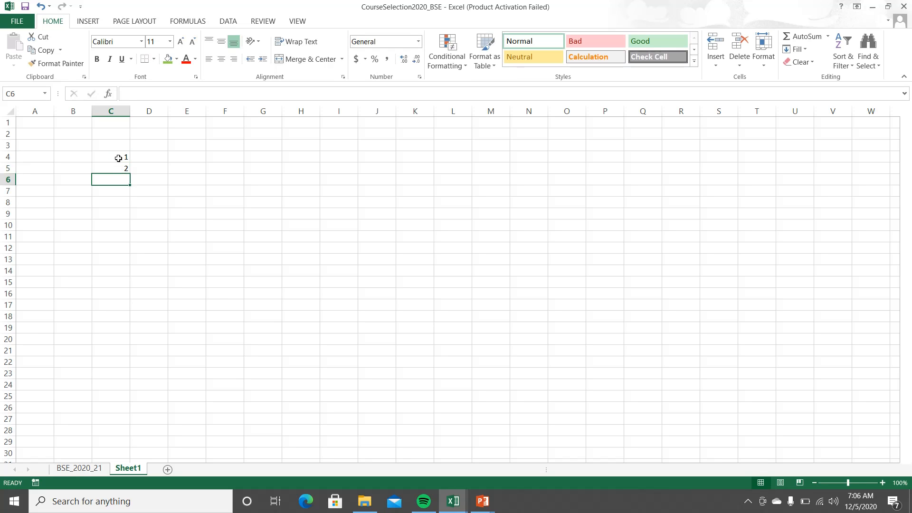
Enter 1 in B4 and AutoFill it down to B23.
click(82, 158)
text(1)
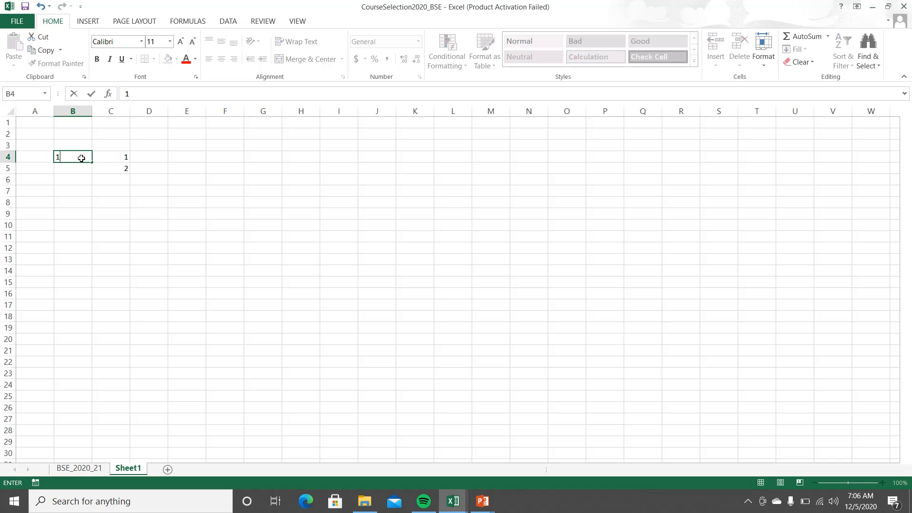
key(Return)
click(81, 158)
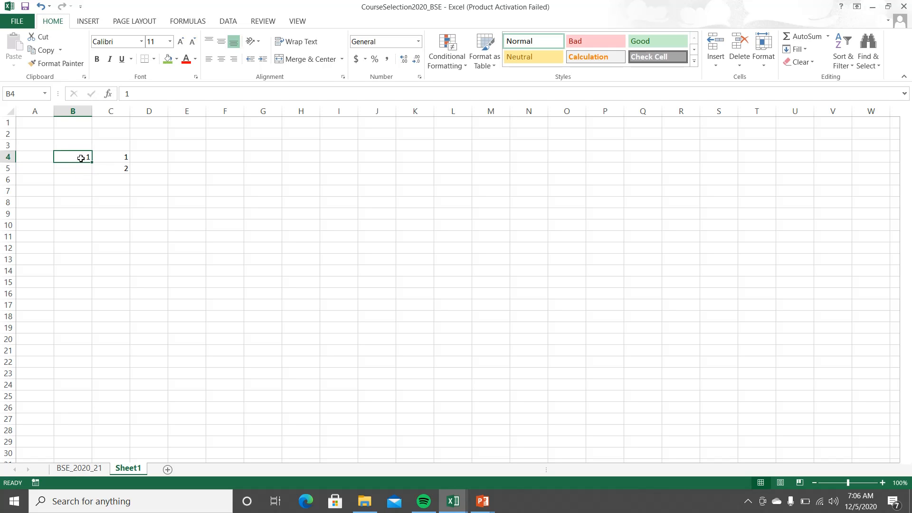
drag(92, 162, 85, 383)
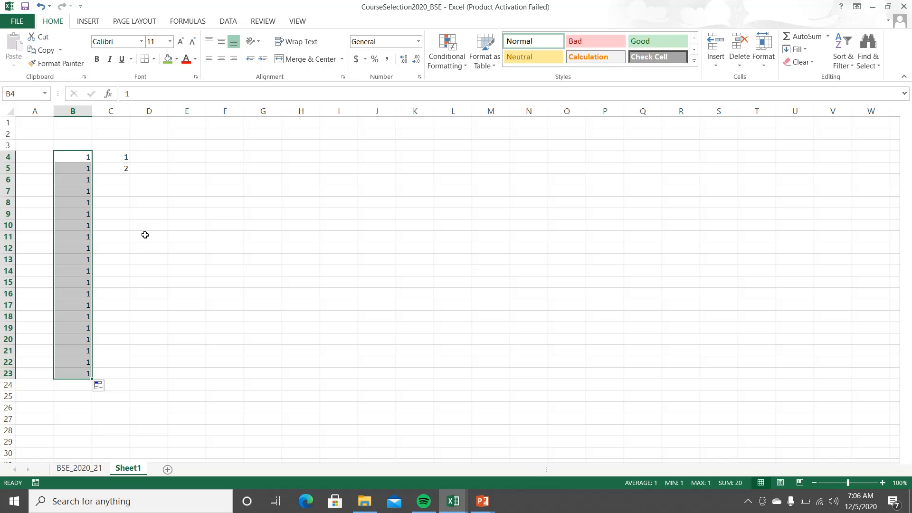
AutoFill the number series that starts in C4:C5 down to C23.
click(161, 183)
drag(117, 158, 121, 380)
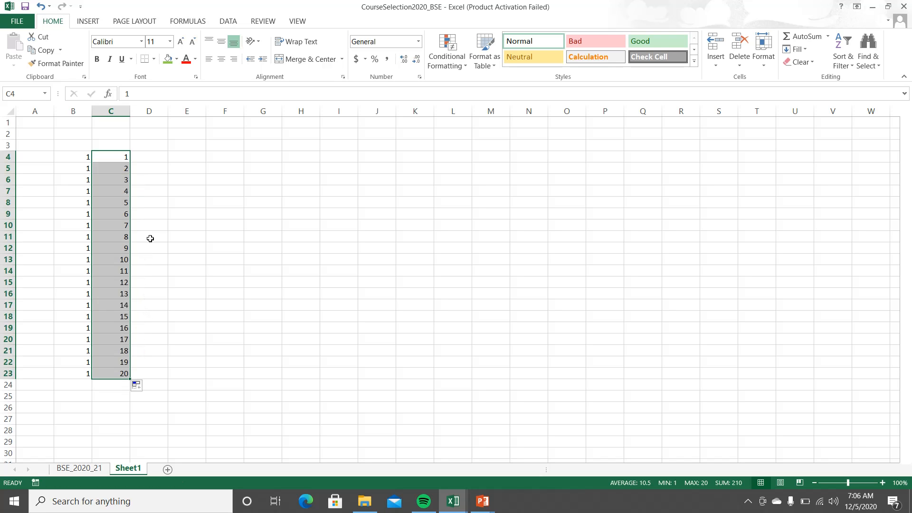
Enter 5 in D4 and 10 in D5, and AutoFill the series down to D23.
click(161, 156)
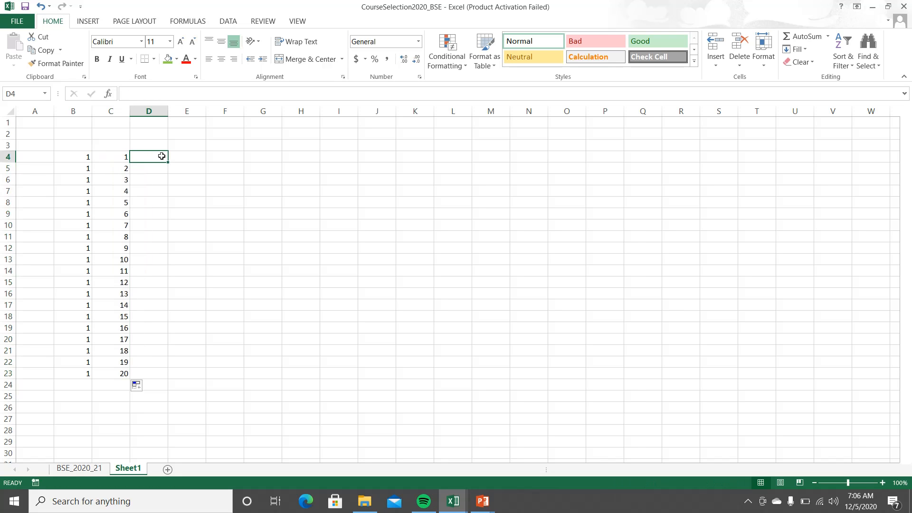
text(5)
key(Return)
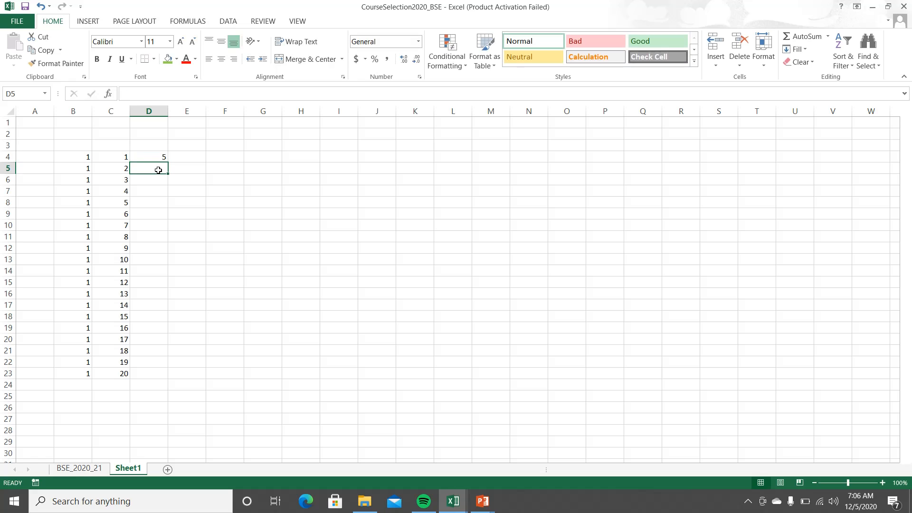
text(10)
key(Return)
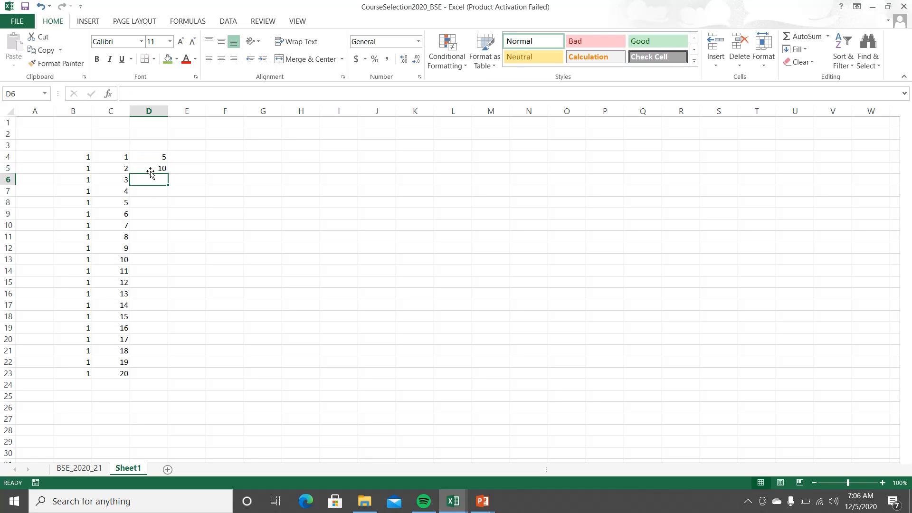
drag(157, 157, 148, 326)
drag(141, 382, 141, 382)
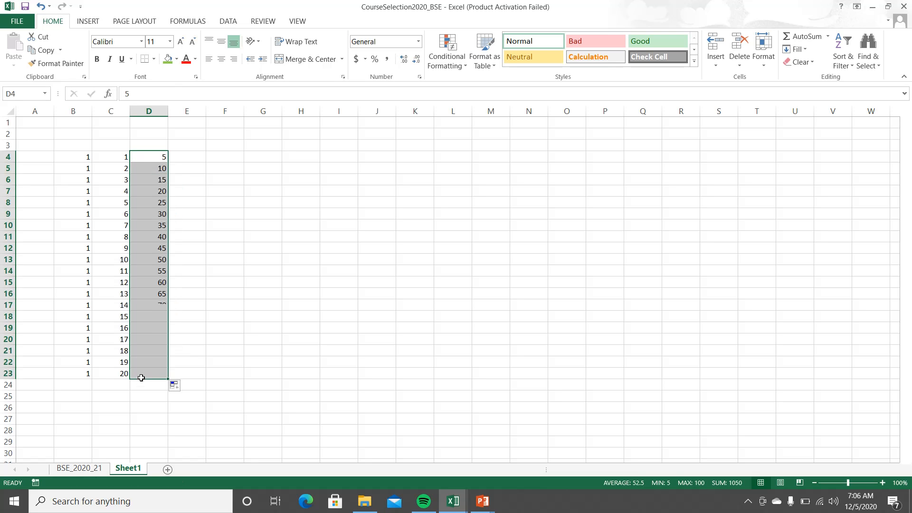
click(204, 237)
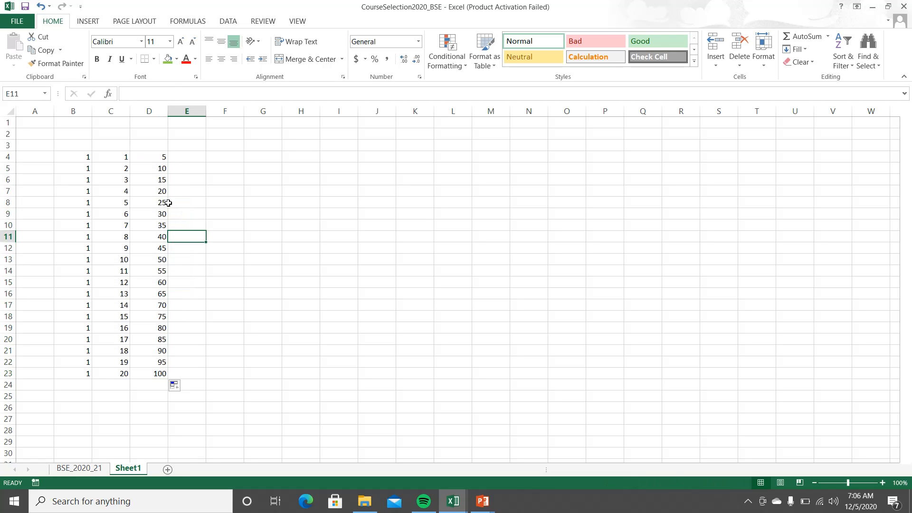
Enter Sunday in F4, AutoFill the weekdays down to F23, and widen column F to fit the names.
click(236, 157)
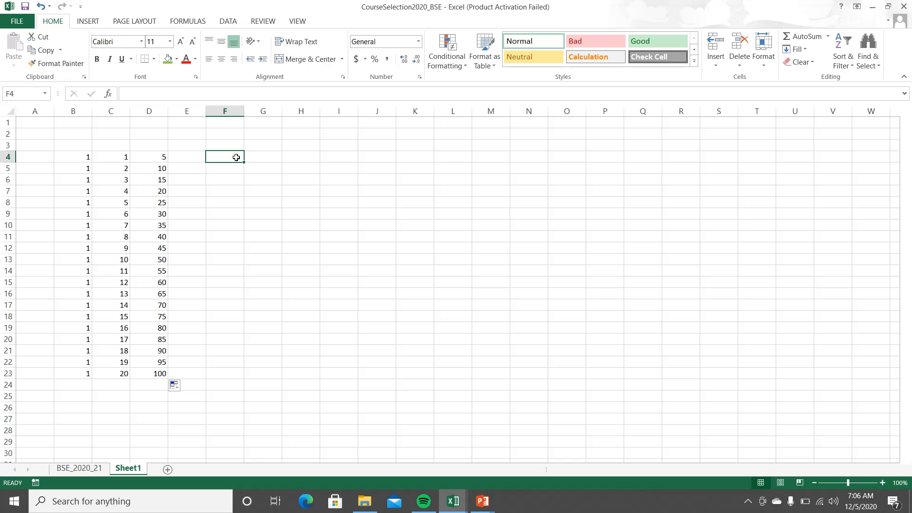
text(Sunday)
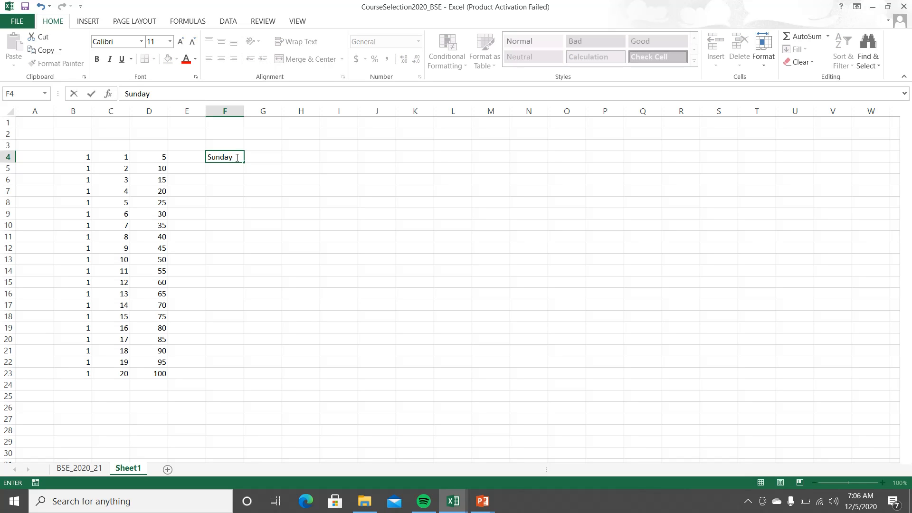
key(Return)
click(234, 158)
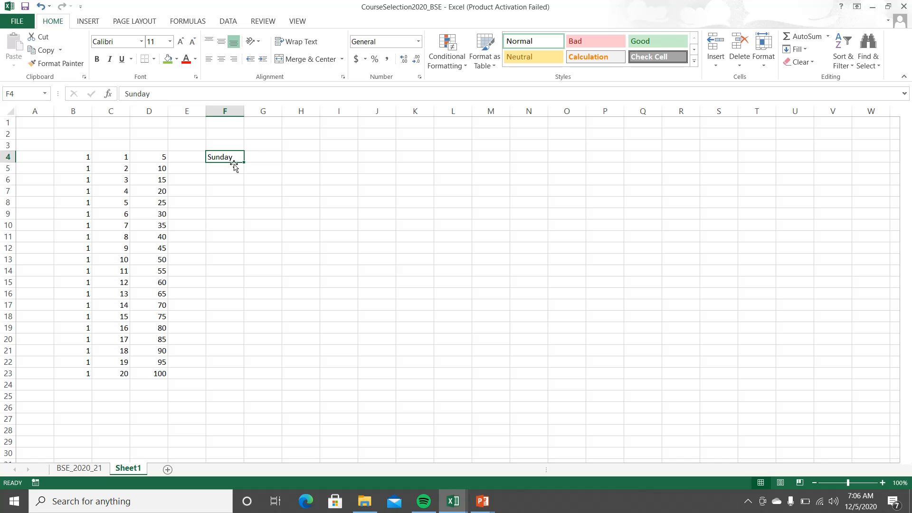
drag(243, 163, 226, 376)
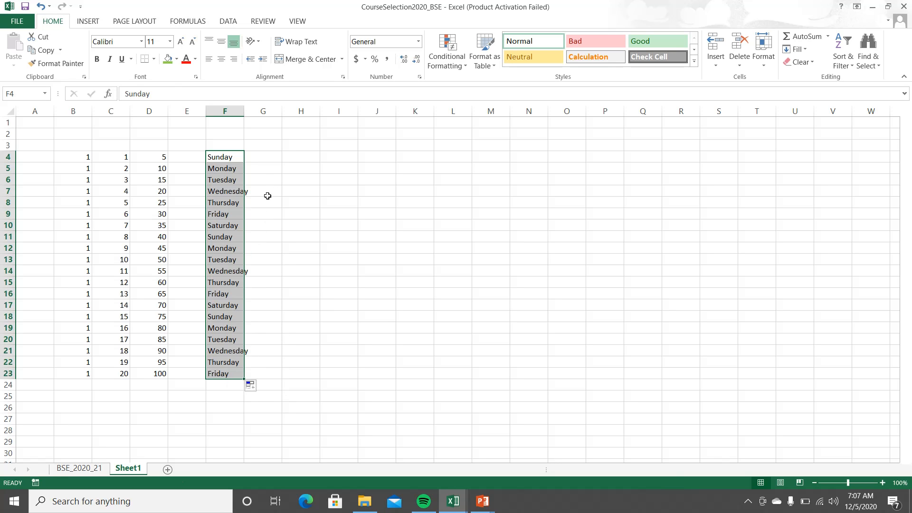
drag(244, 110, 261, 110)
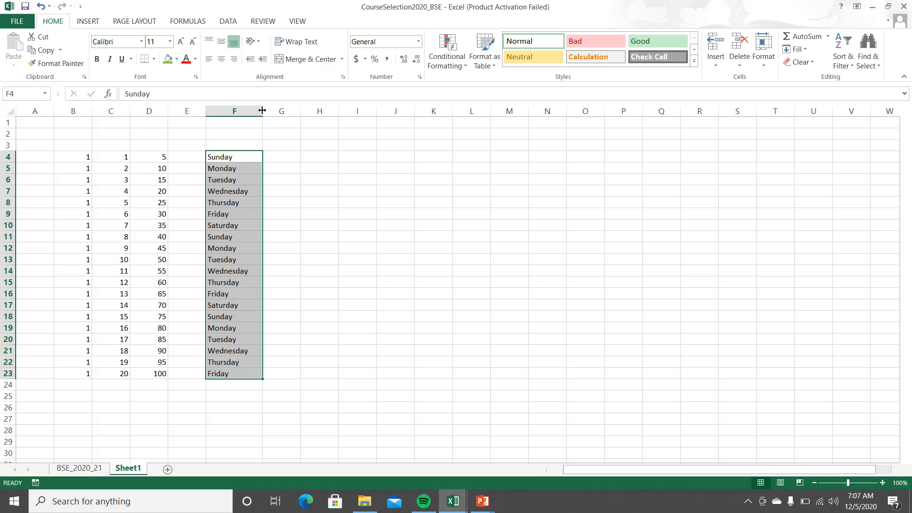
Enter January in H4 and AutoFill the month names down to H23.
click(310, 155)
text(January)
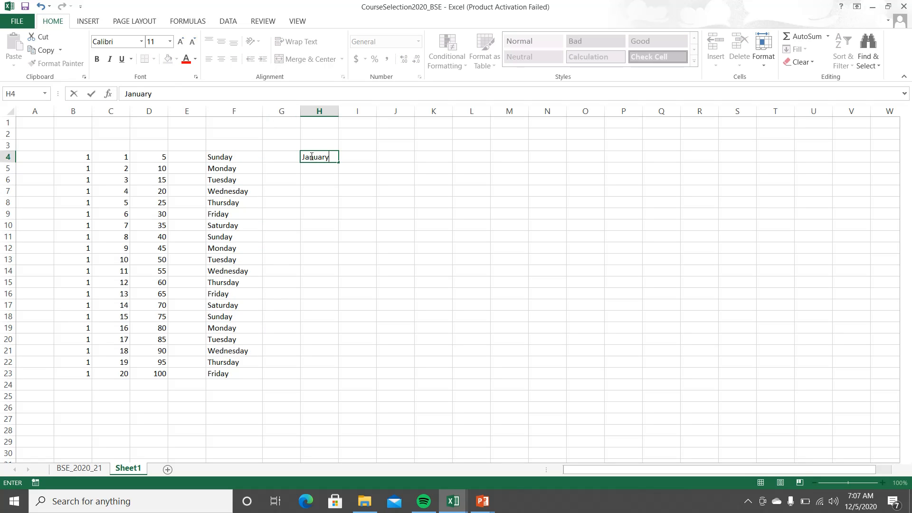
key(Return)
click(304, 136)
click(309, 153)
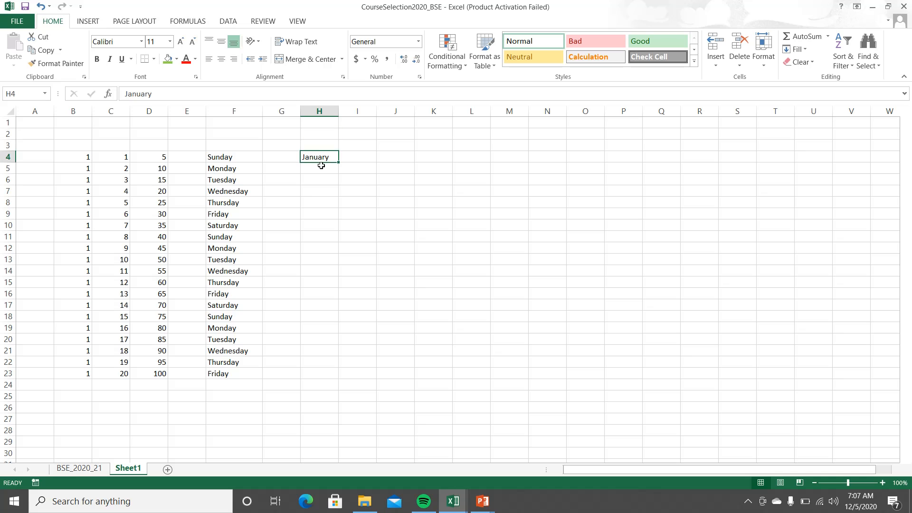
drag(339, 163, 320, 376)
click(358, 247)
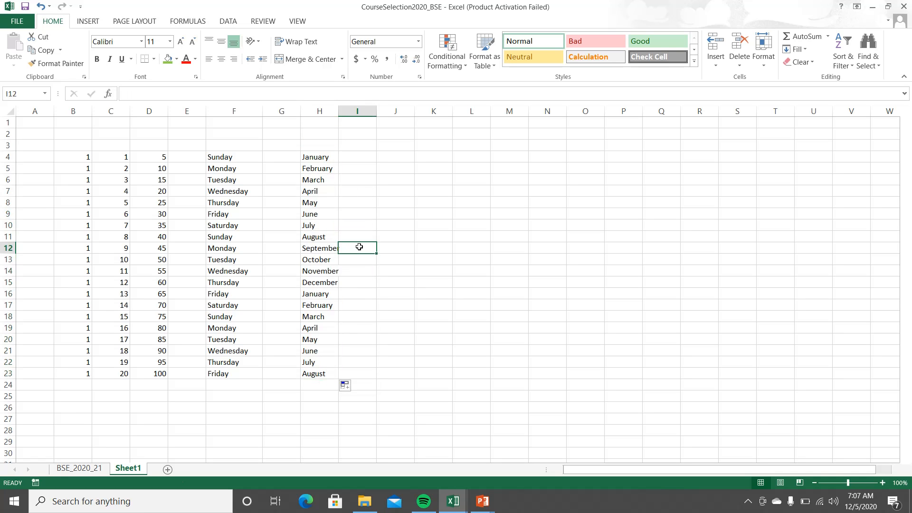
Enter the abbreviation sun in J4 and AutoFill the short weekday names down to J23.
click(396, 159)
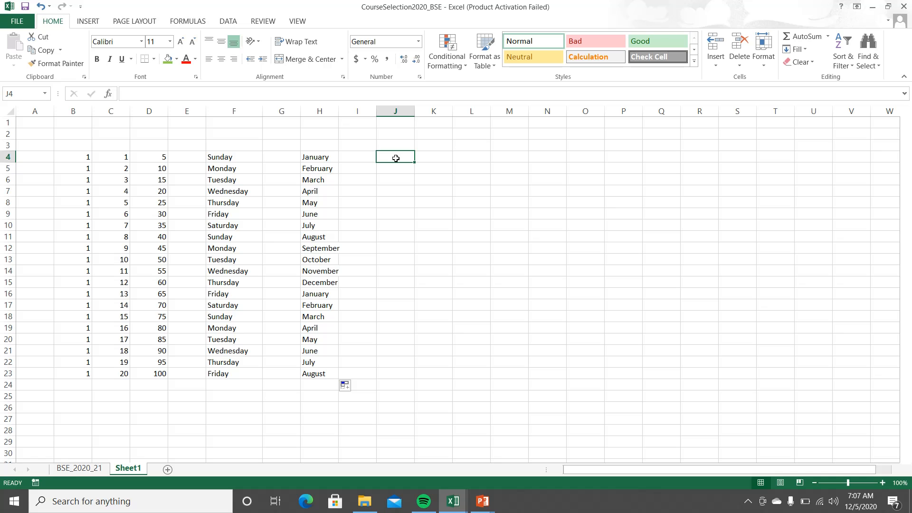
text(sun)
key(Return)
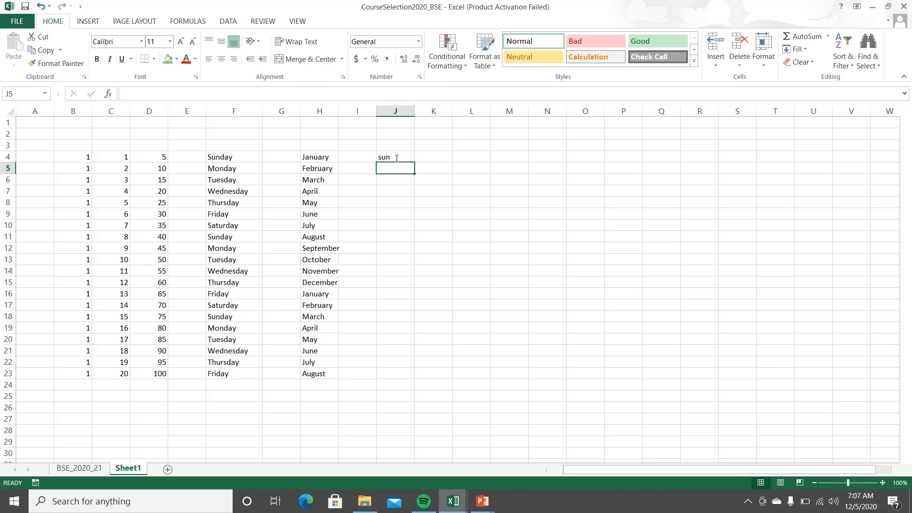
click(396, 158)
drag(413, 163, 397, 377)
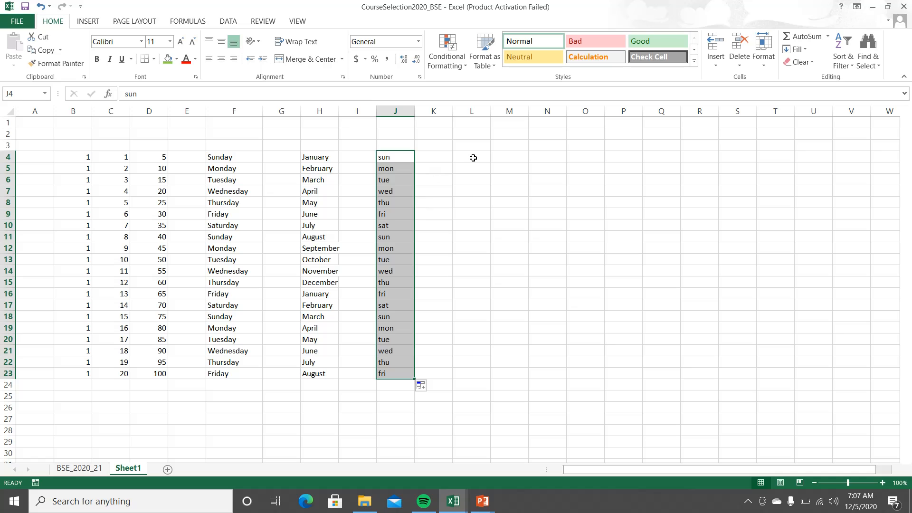
Enter the abbreviation Jan in L4 and AutoFill the short month names down to L24.
click(474, 158)
text(Jan)
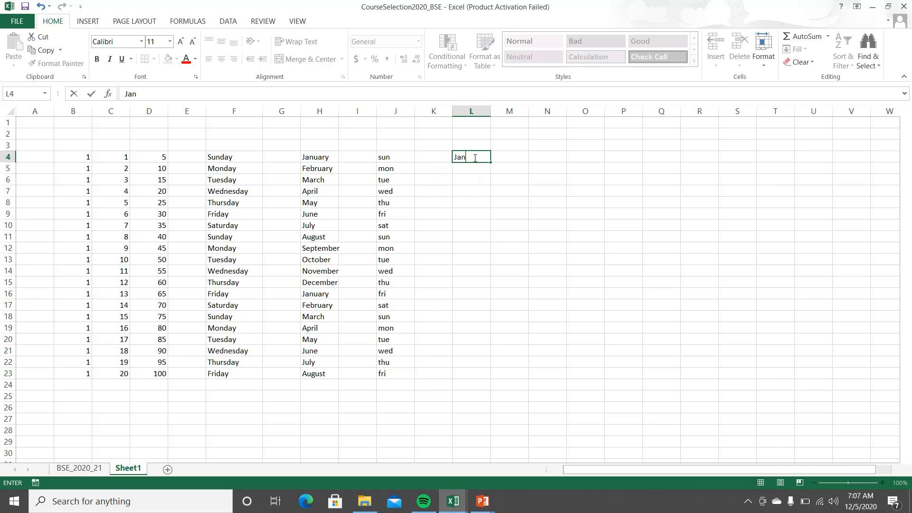
key(Return)
click(474, 157)
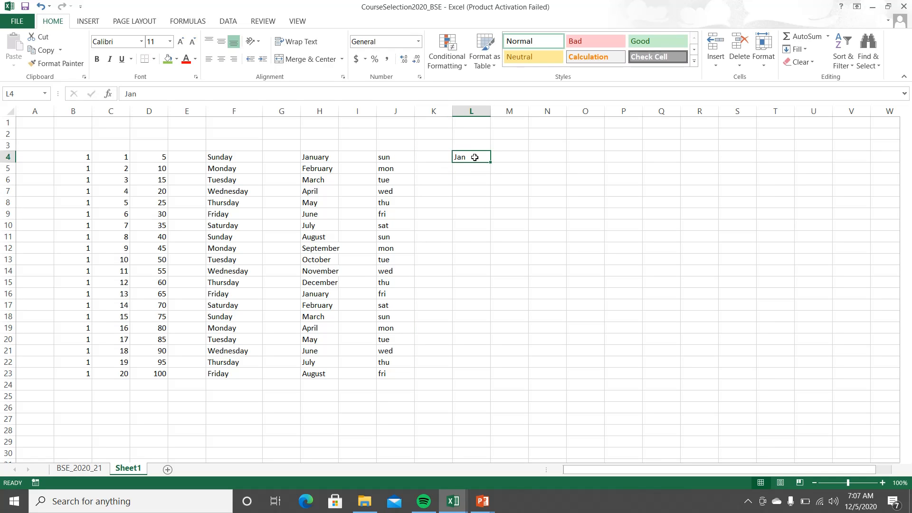
drag(490, 162, 477, 386)
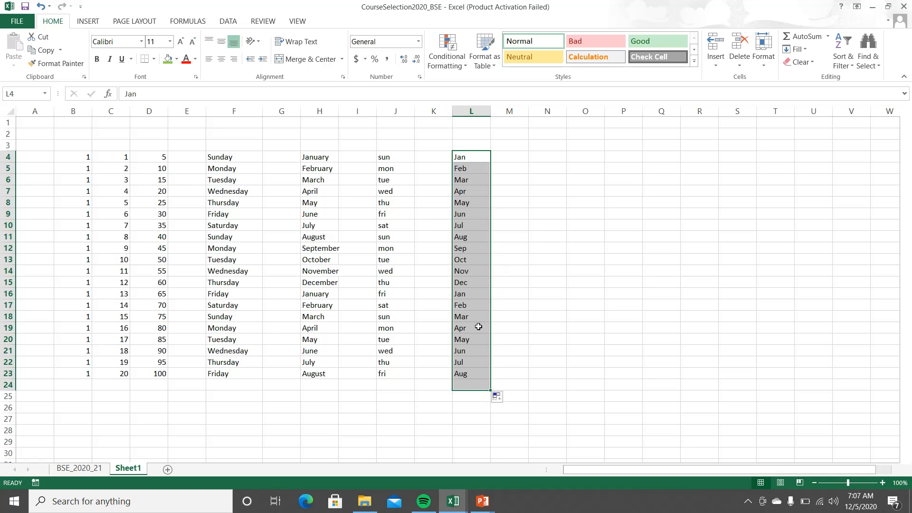
click(596, 269)
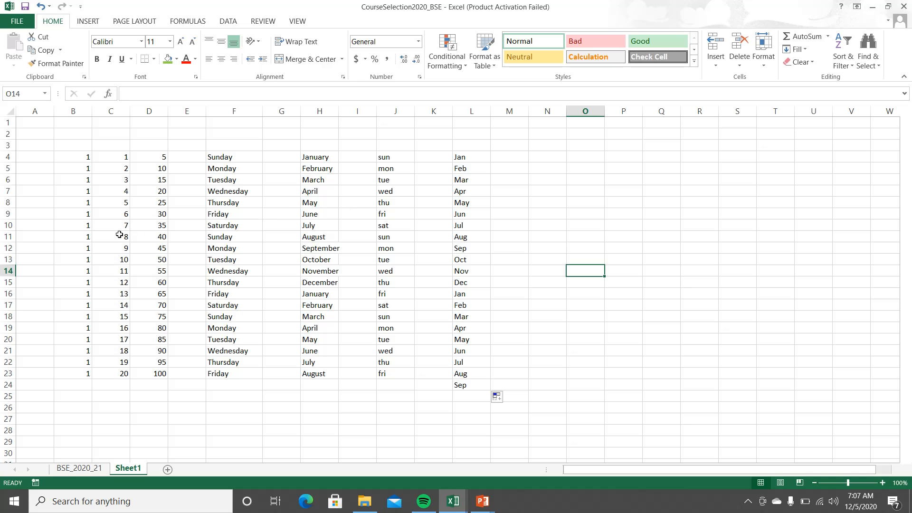
Add another new worksheet and format all of its cells as bold with font size 20.
click(166, 471)
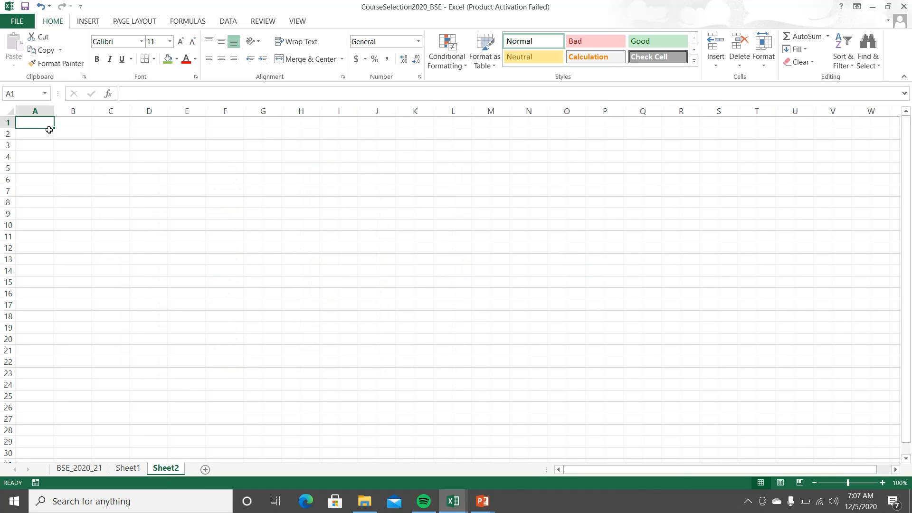
click(9, 113)
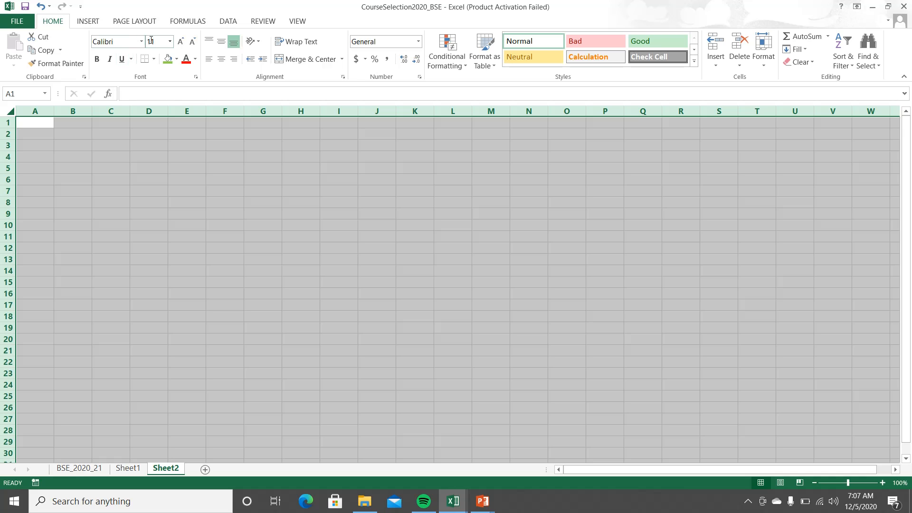
click(181, 42)
click(181, 42)
click(181, 42)
click(181, 42)
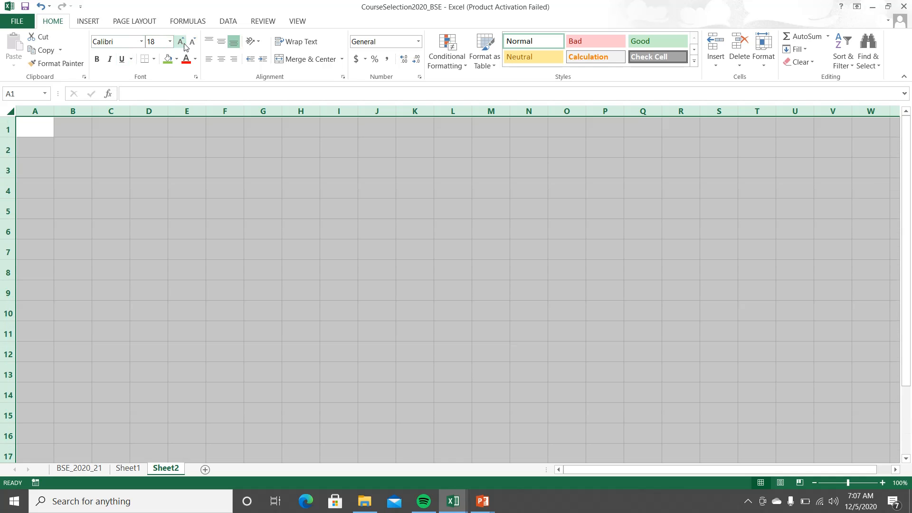
click(185, 46)
click(97, 59)
Enter Sunday in C3 and widen column C to fit the word.
drag(112, 195, 149, 207)
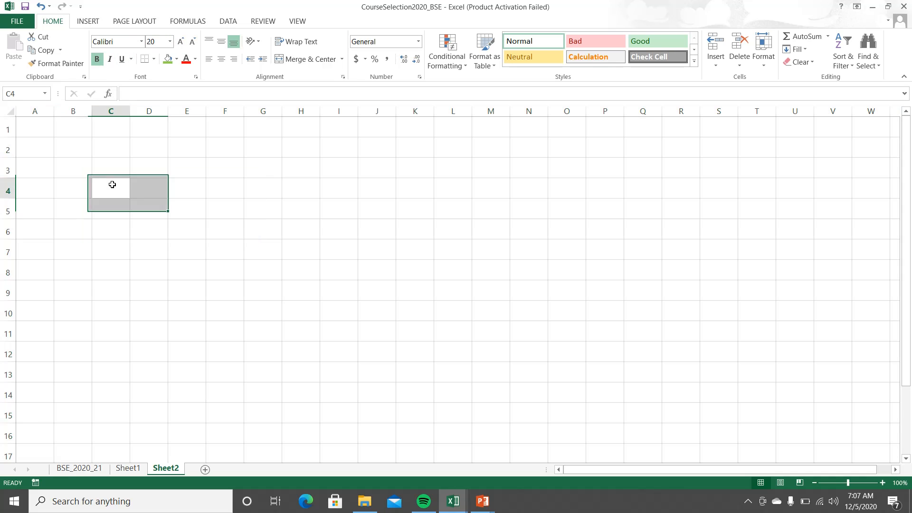
click(112, 169)
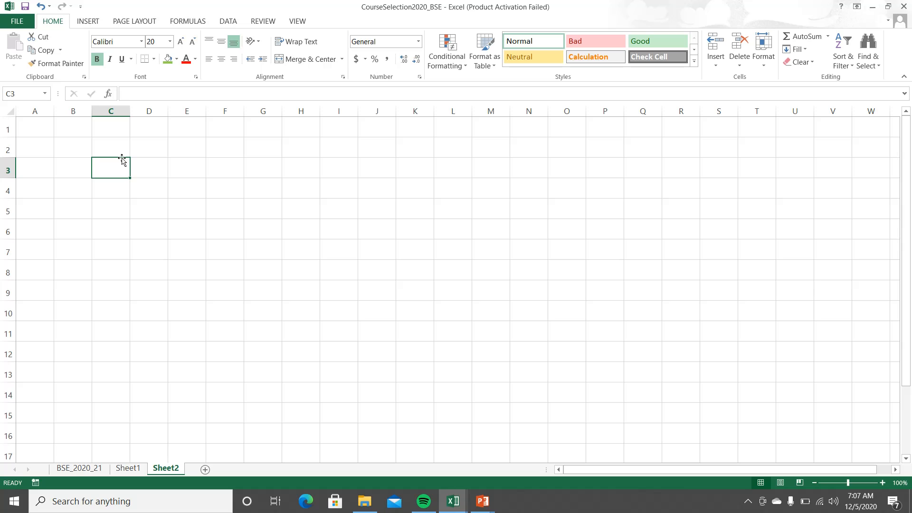
text(Sunday)
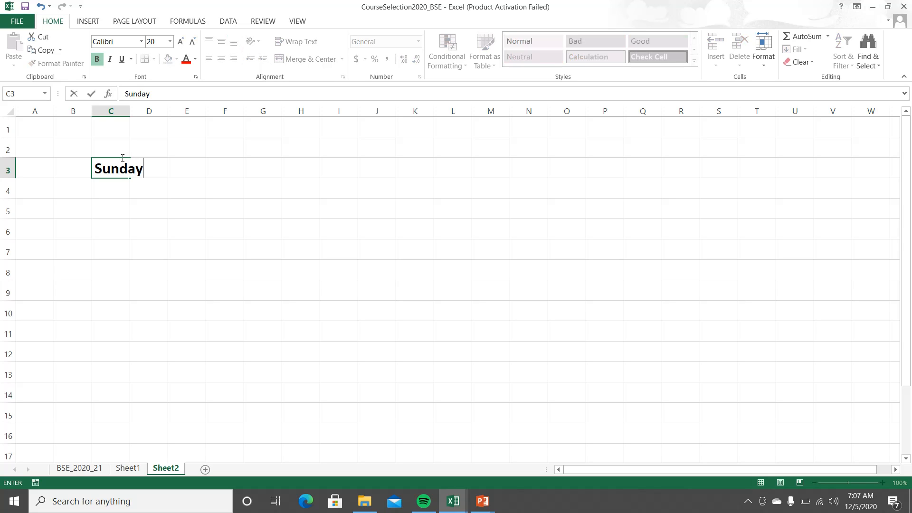
key(Return)
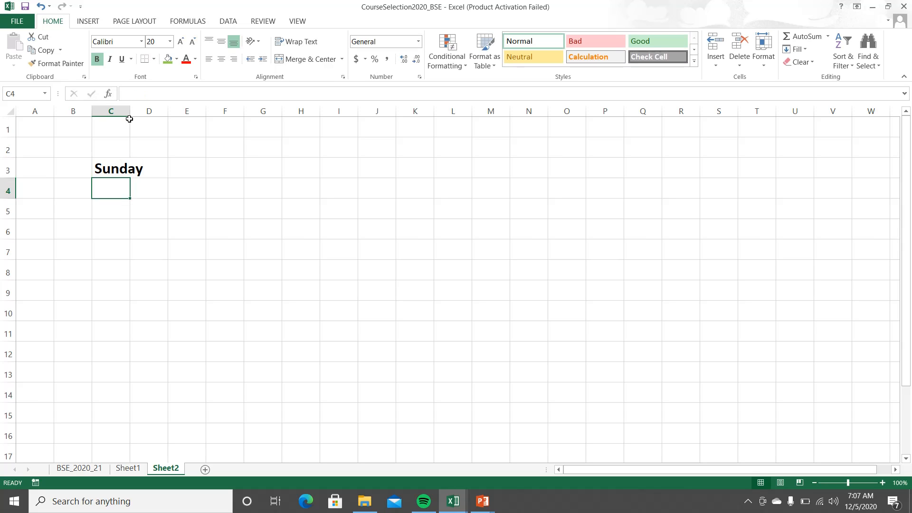
drag(130, 114, 147, 114)
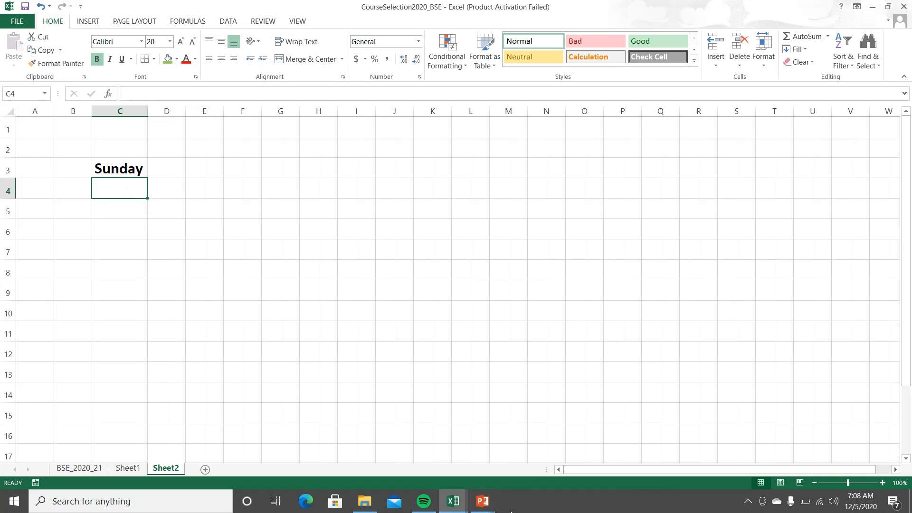
Switch to the PowerPoint slide show to read the conditional formatting definition, and return to the Excel worksheet.
mouse_move(478, 500)
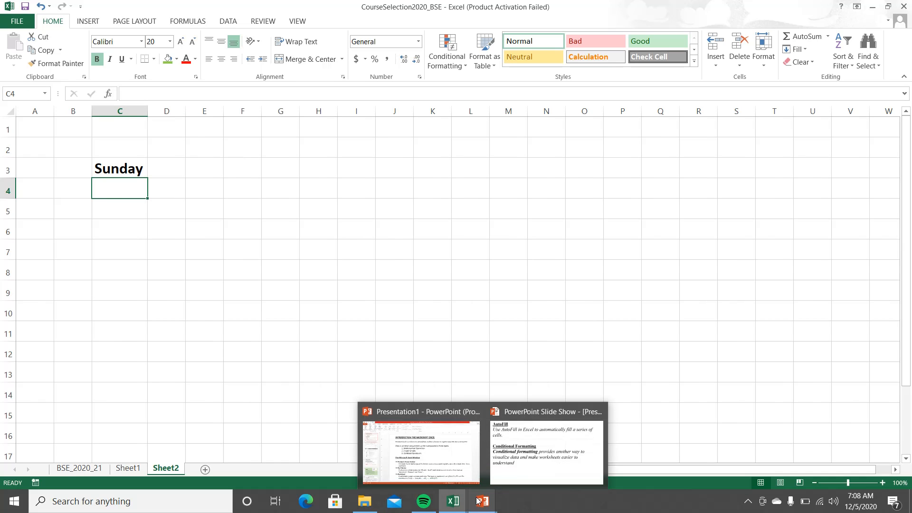
click(503, 463)
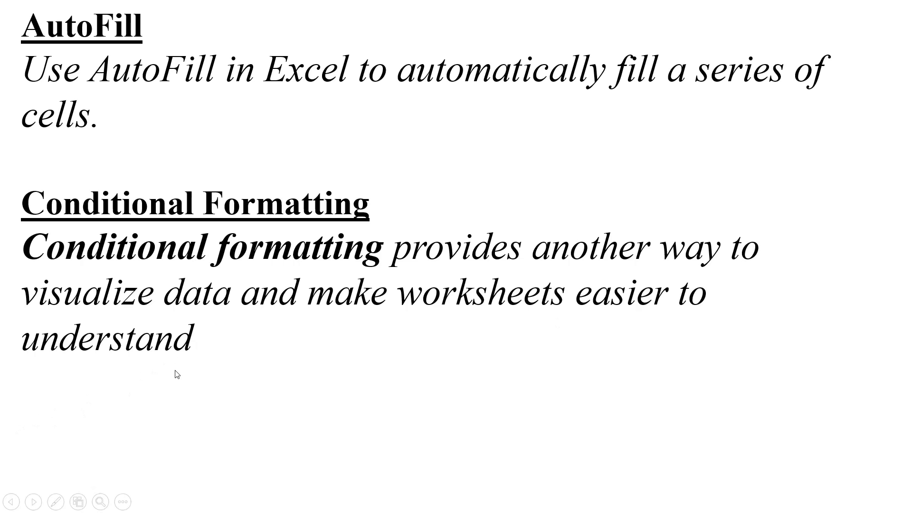
key(super)
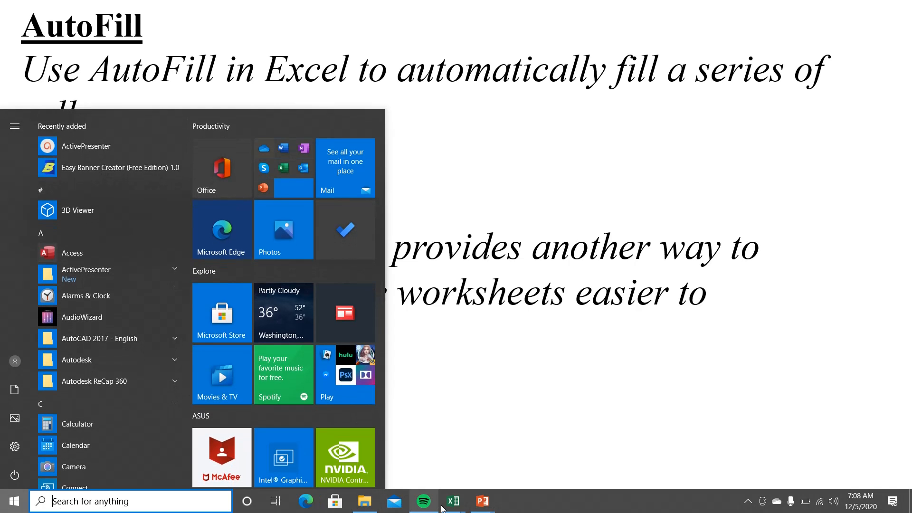
mouse_move(448, 487)
click(494, 436)
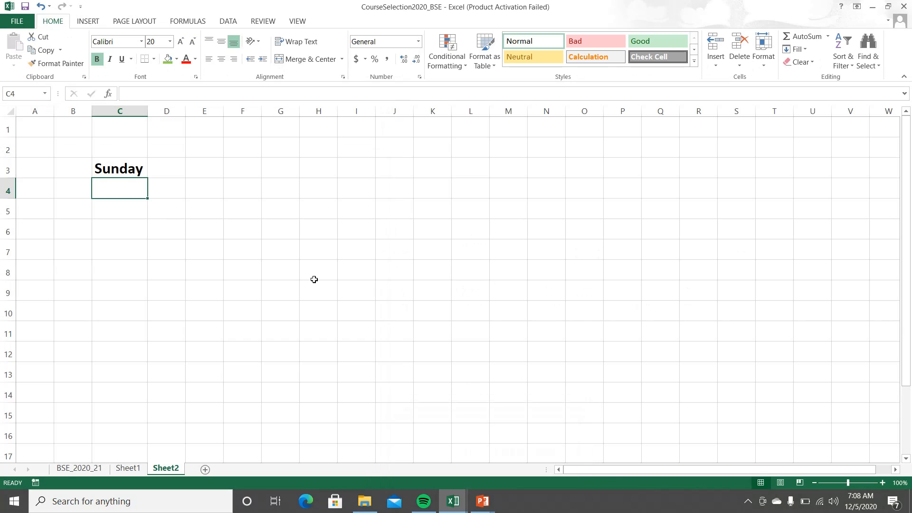
AutoFill the weekday names from C3 down to C11 and widen column C to fit the longest name.
click(128, 172)
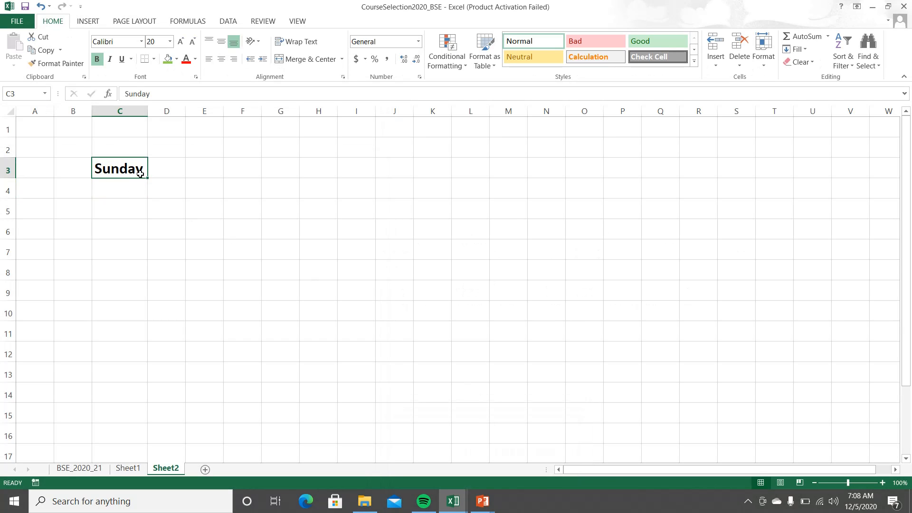
drag(147, 177, 136, 341)
click(178, 326)
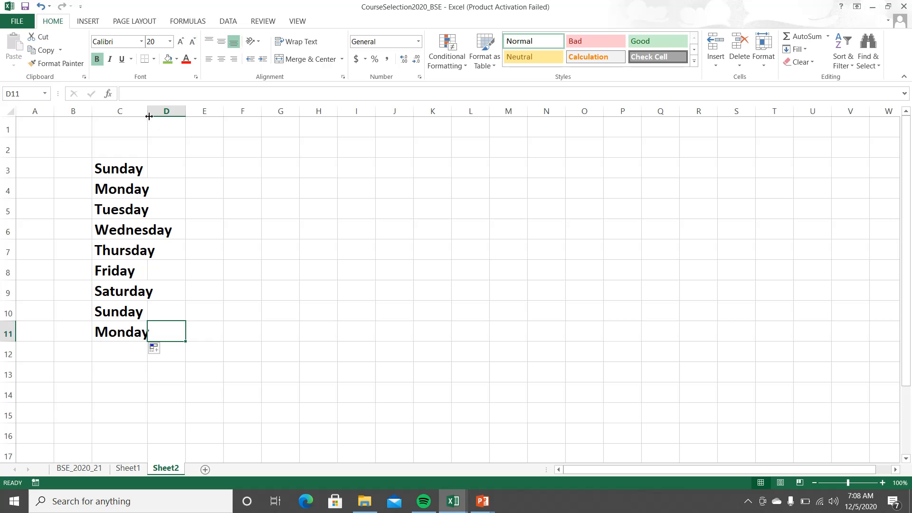
drag(149, 114, 173, 116)
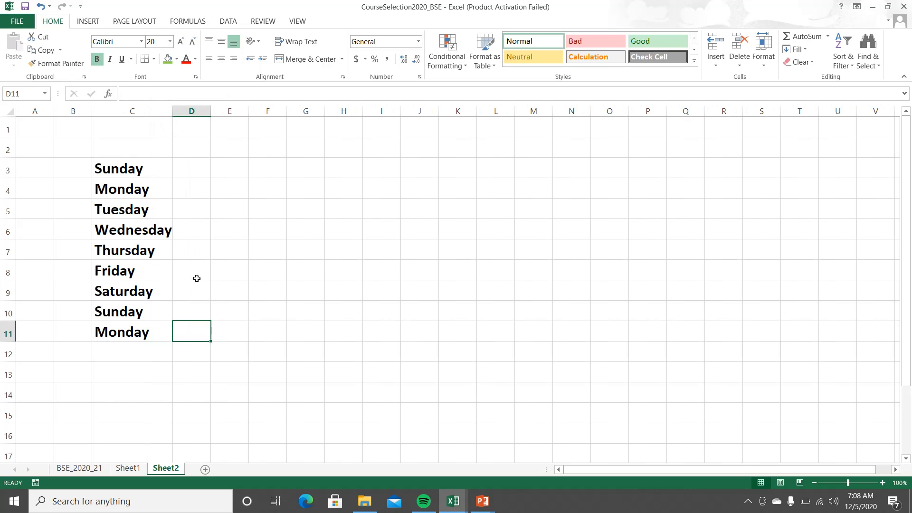
Apply a Text Contains conditional formatting rule to C3:C11 that formats cells containing Sunday with Red Text.
drag(155, 168, 145, 337)
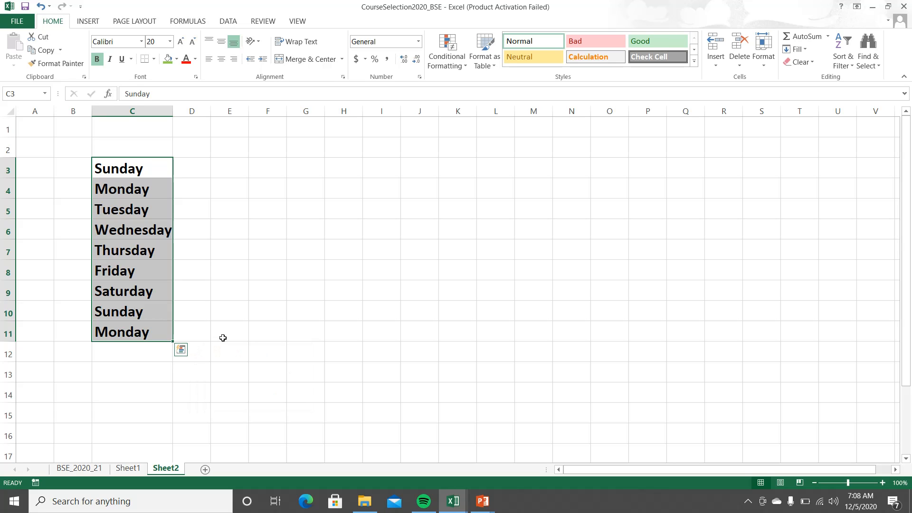
click(181, 351)
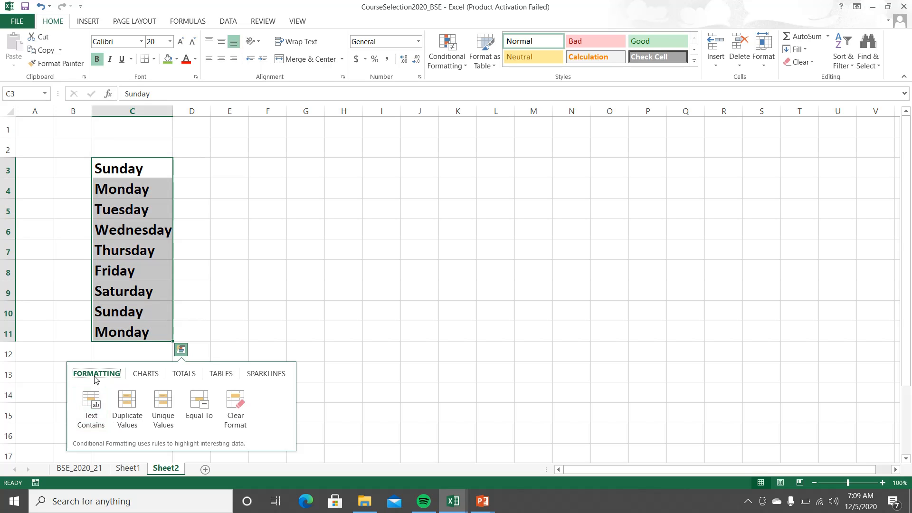
click(145, 373)
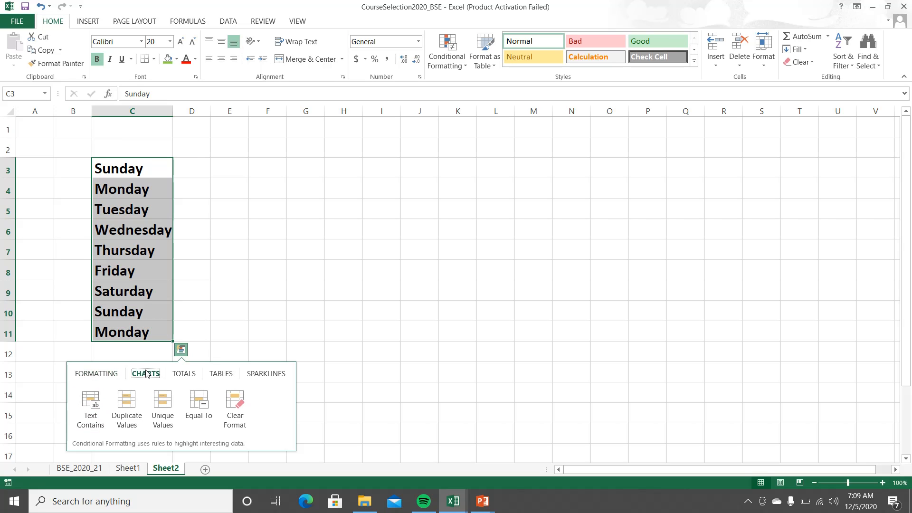
click(179, 375)
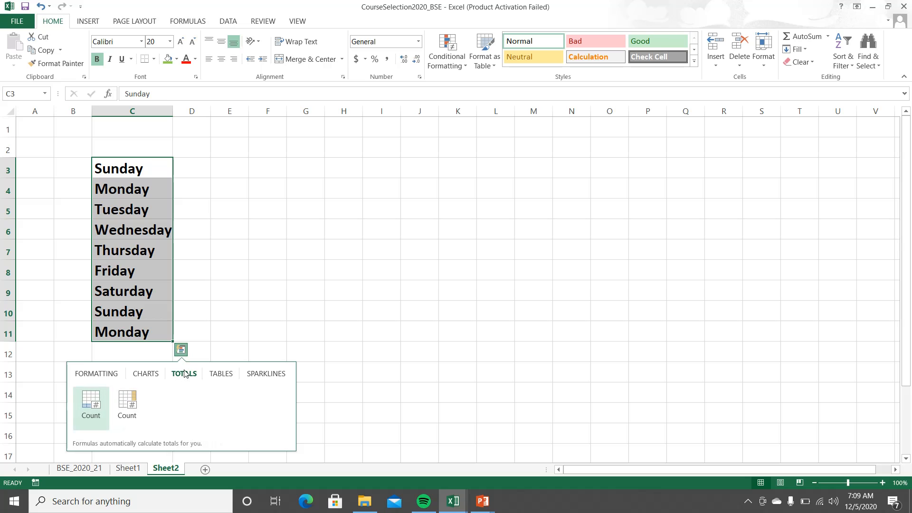
click(216, 375)
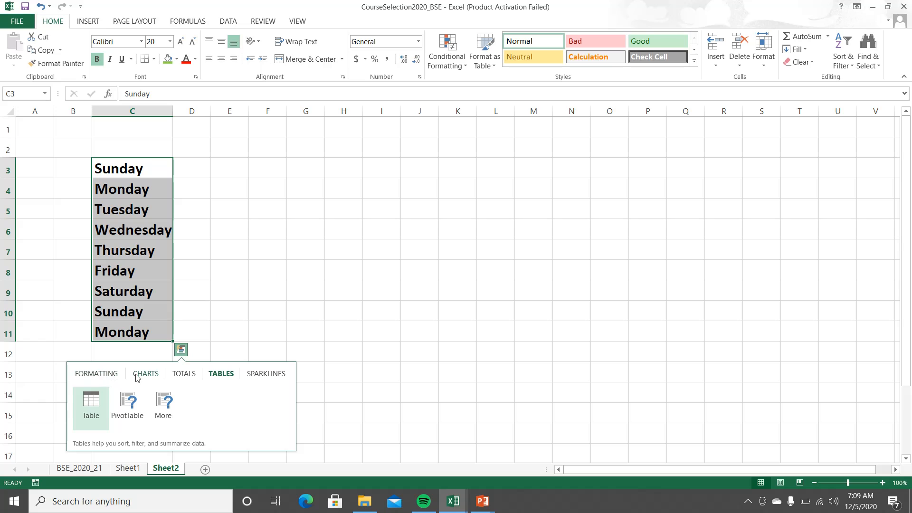
click(102, 376)
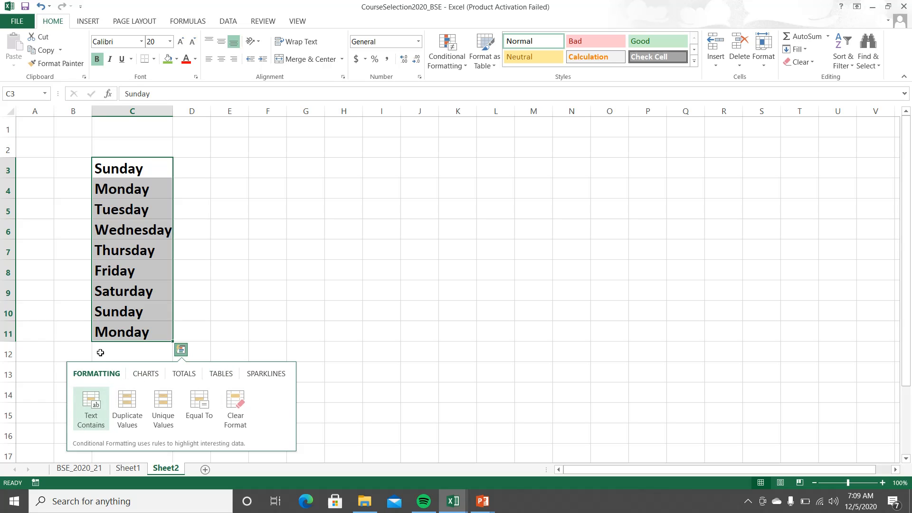
click(96, 402)
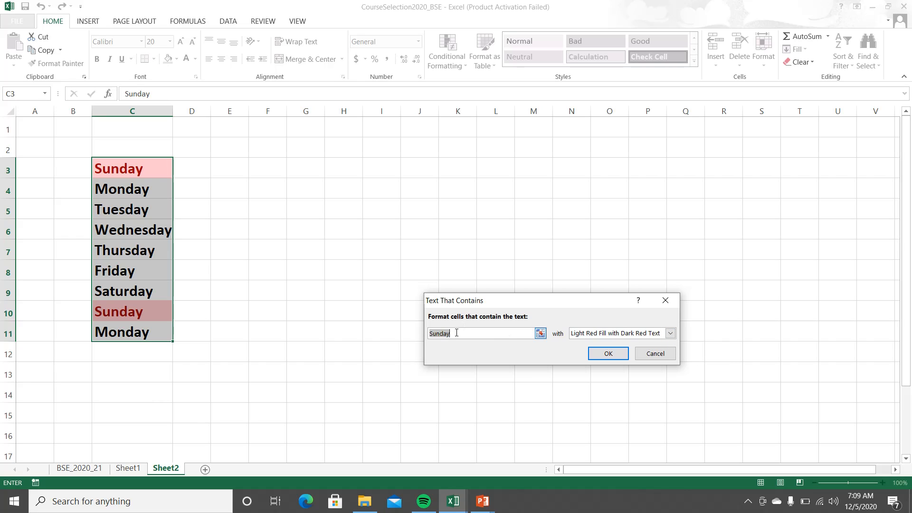
click(671, 334)
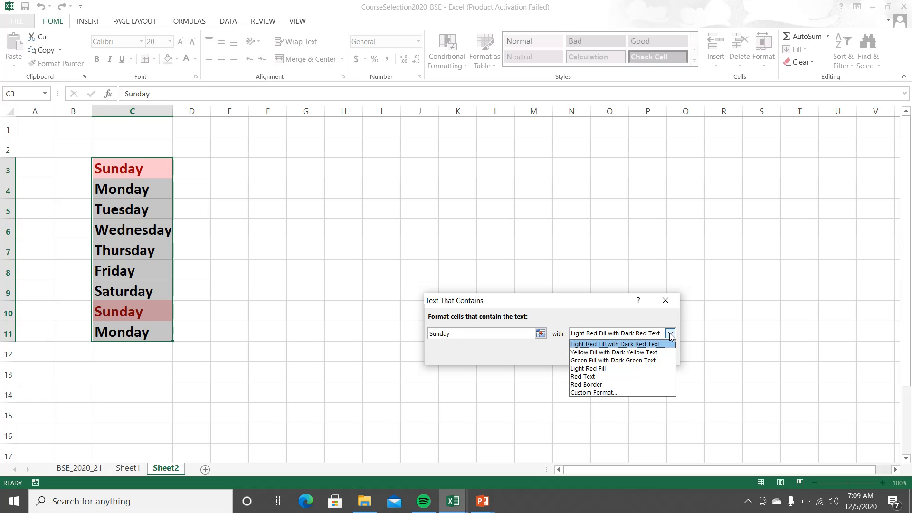
click(587, 377)
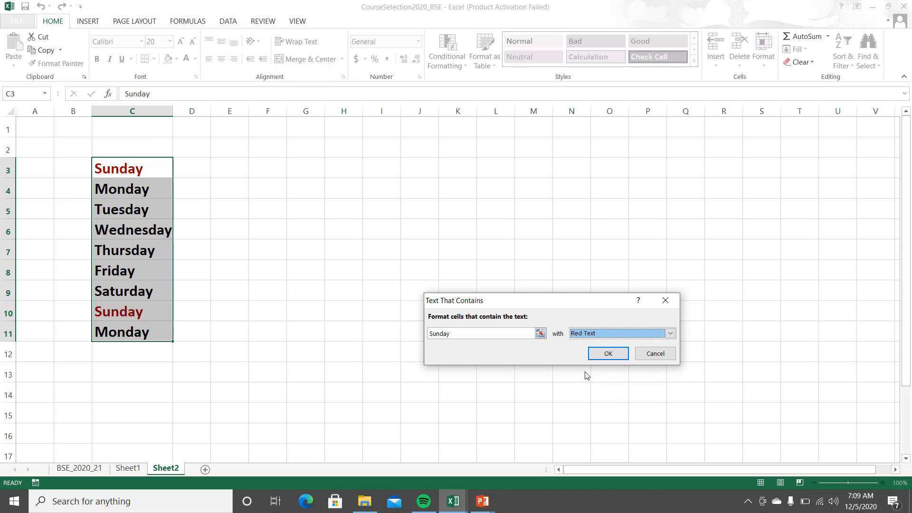
click(609, 354)
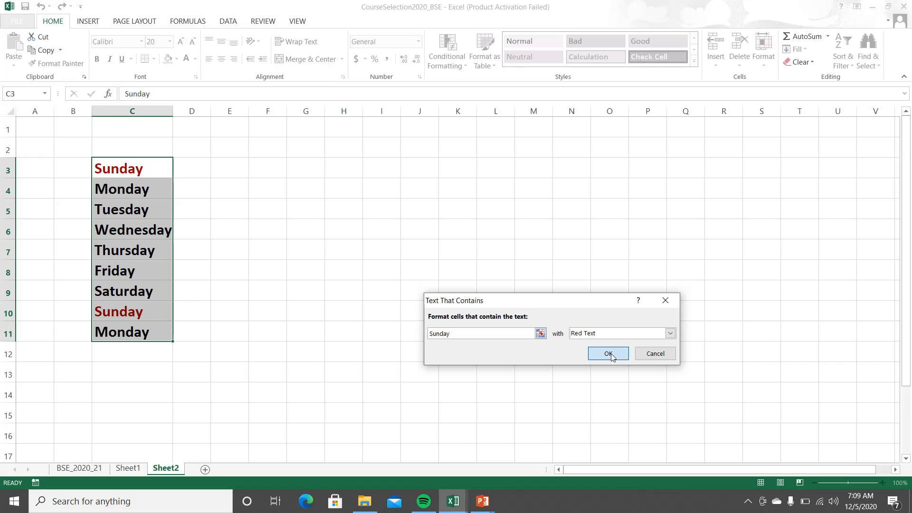
click(410, 348)
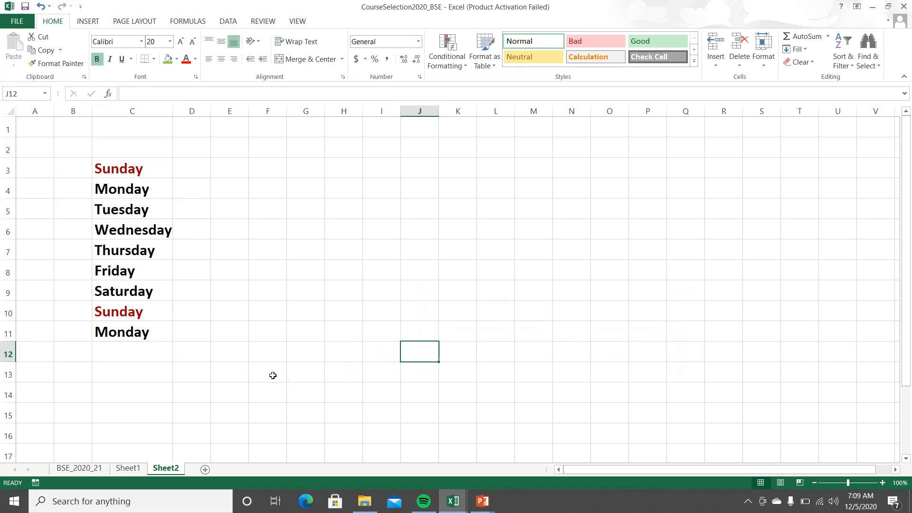
Add another Text Contains rule for Sunday to C3:C11 with a custom format of bold, single underline and standard red font colour.
drag(131, 169, 147, 332)
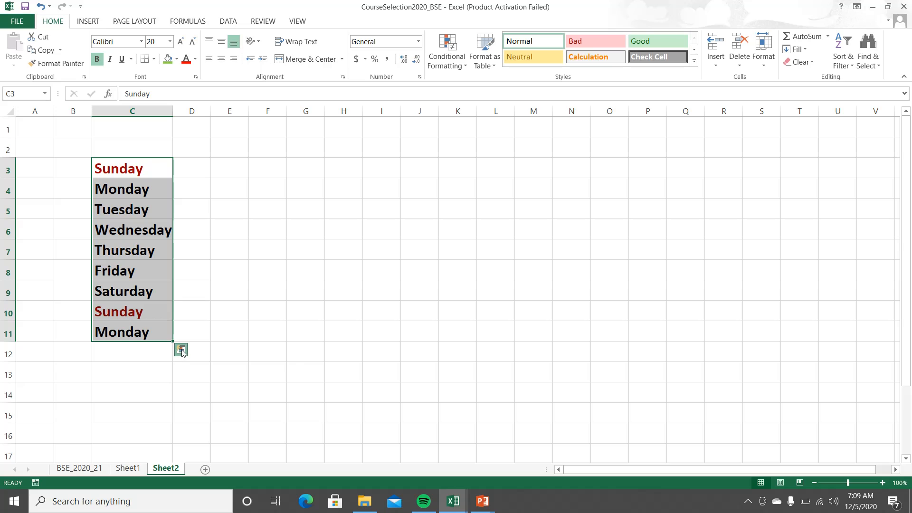
click(181, 351)
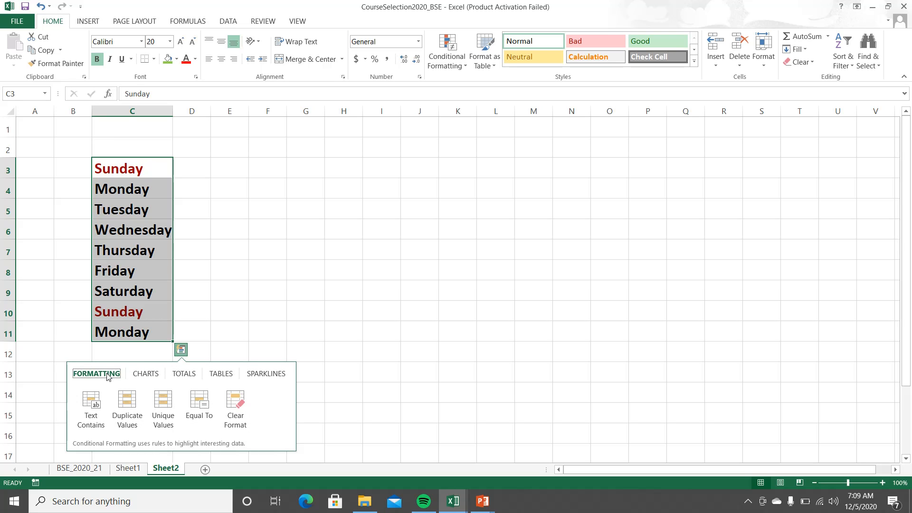
click(95, 404)
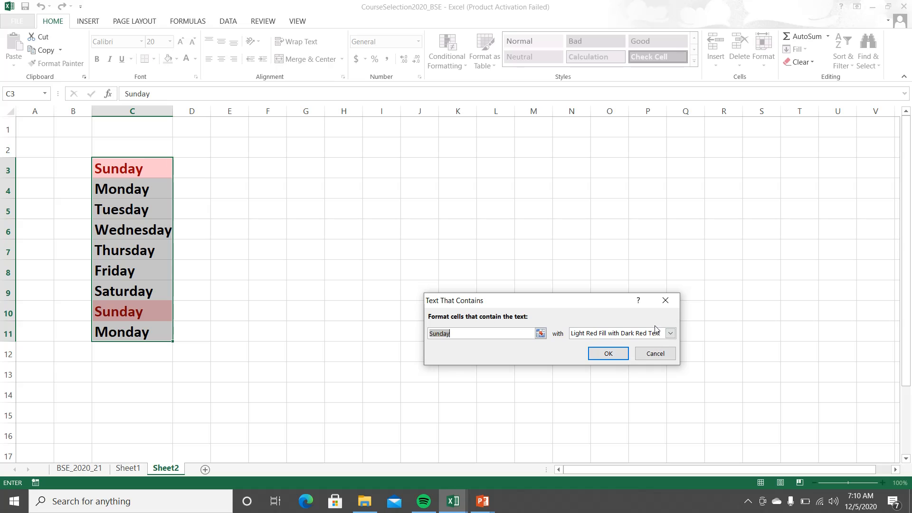
click(670, 333)
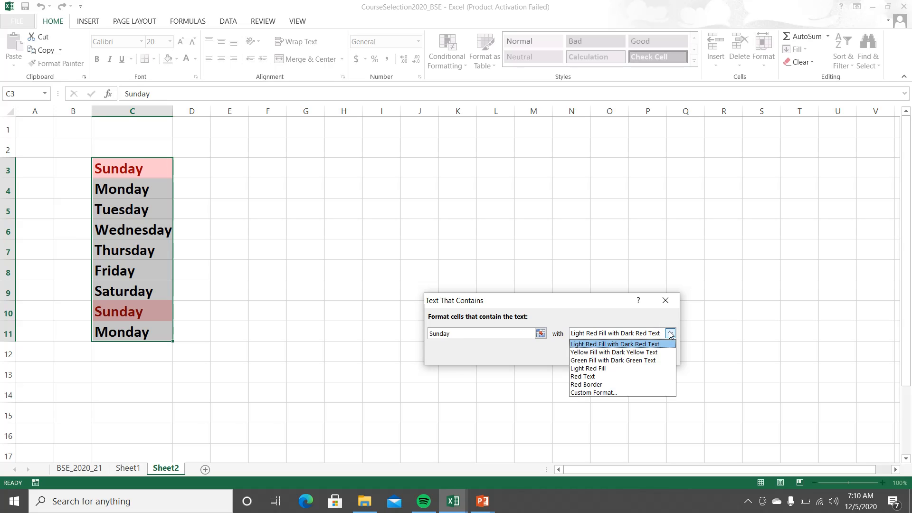
click(593, 393)
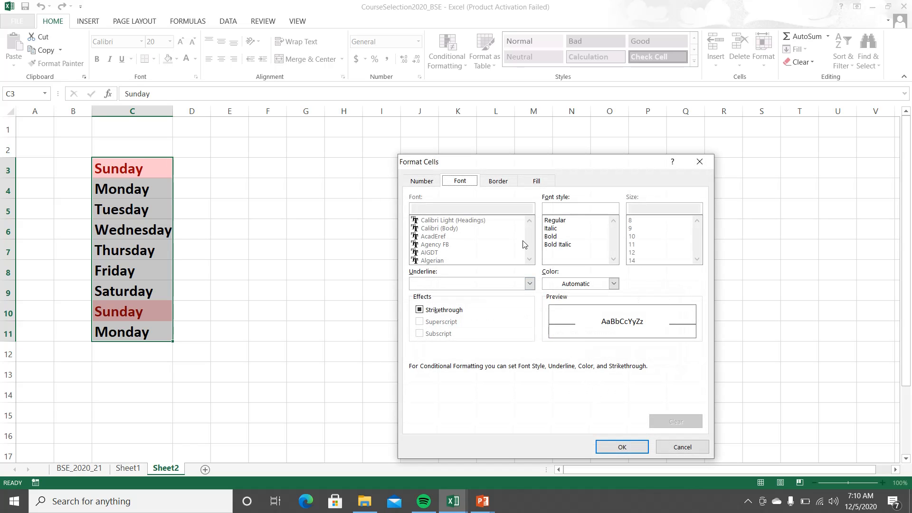
click(552, 236)
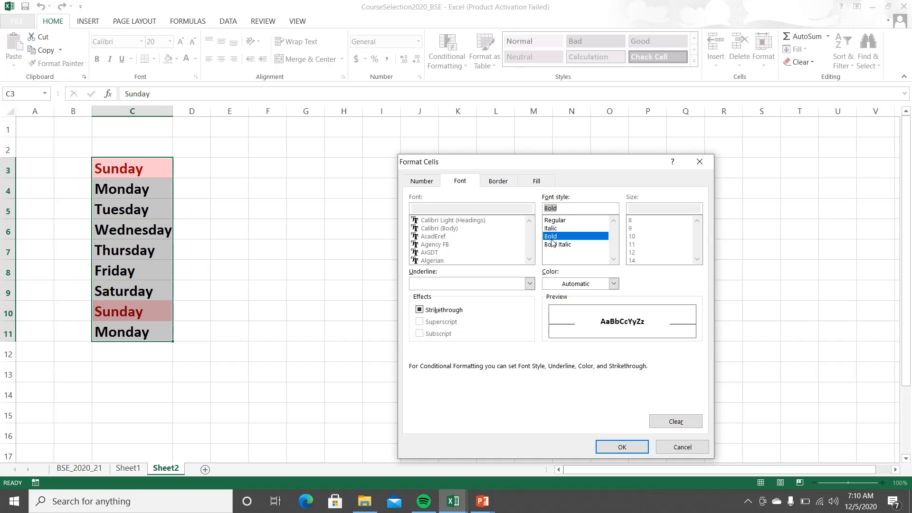
click(530, 284)
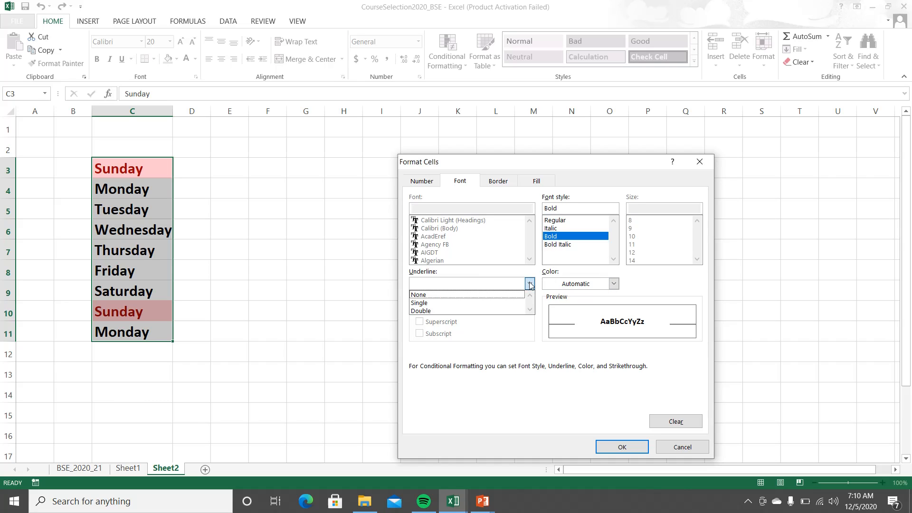
click(421, 303)
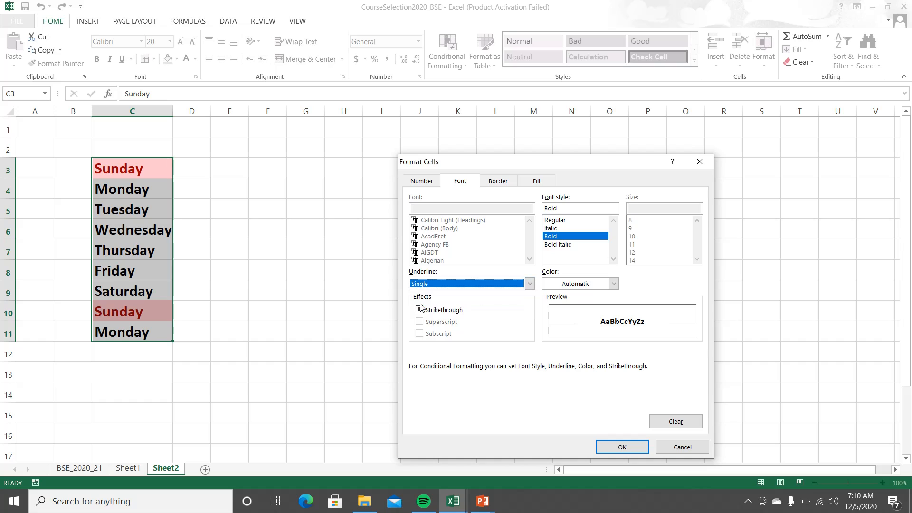
click(613, 284)
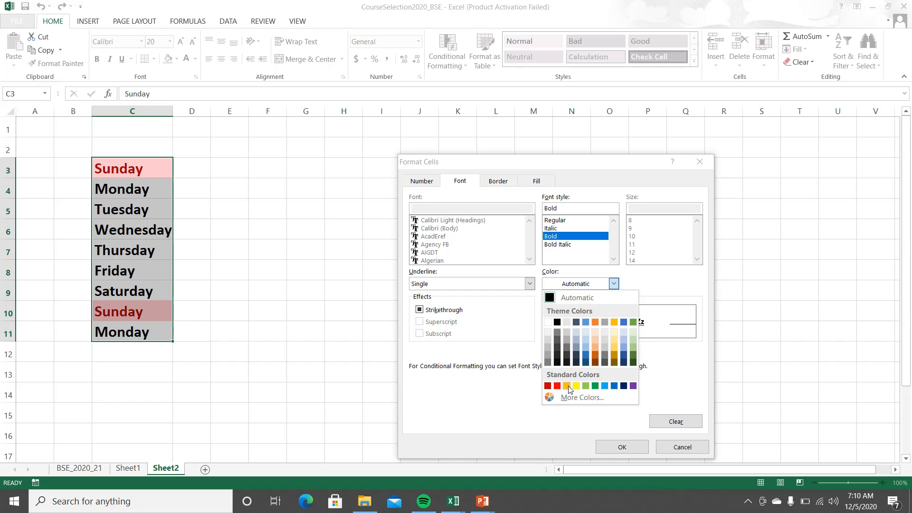
click(557, 386)
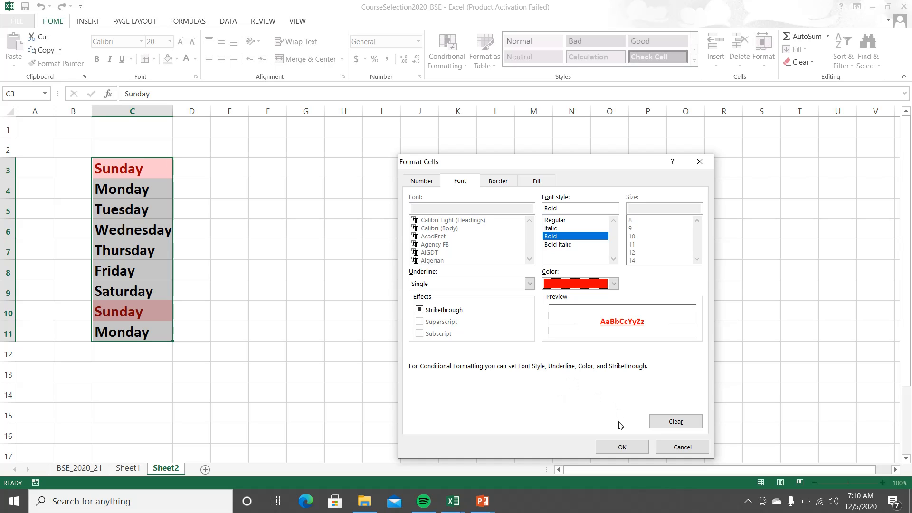
click(622, 447)
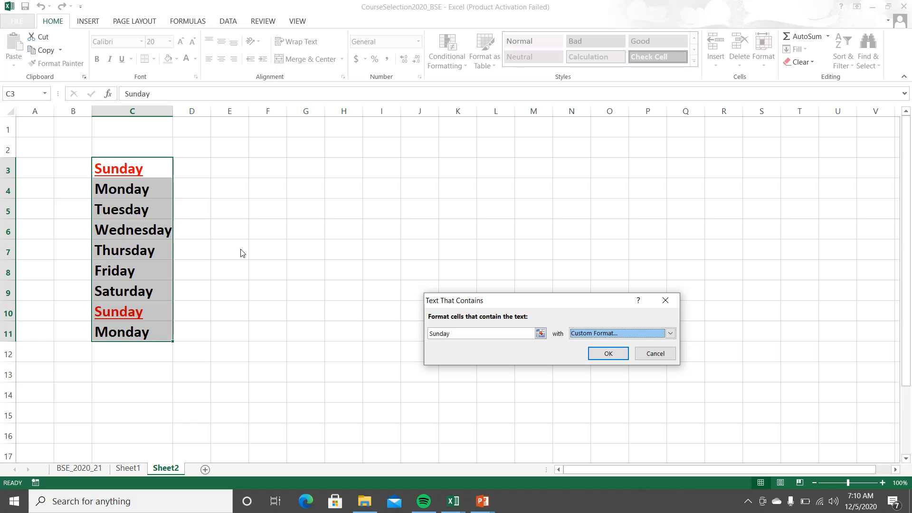
click(609, 355)
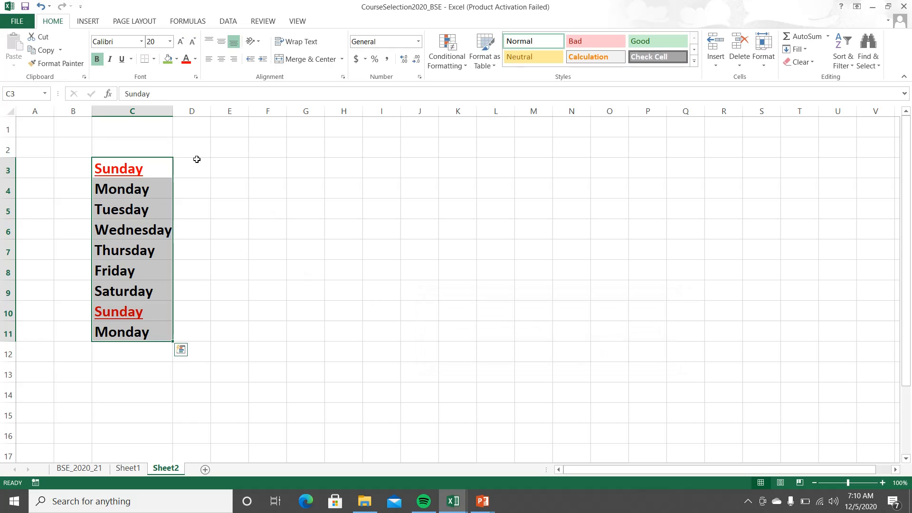
Select the weekday names in C3:C11 and clear their conditional formatting with Quick Analysis.
click(242, 190)
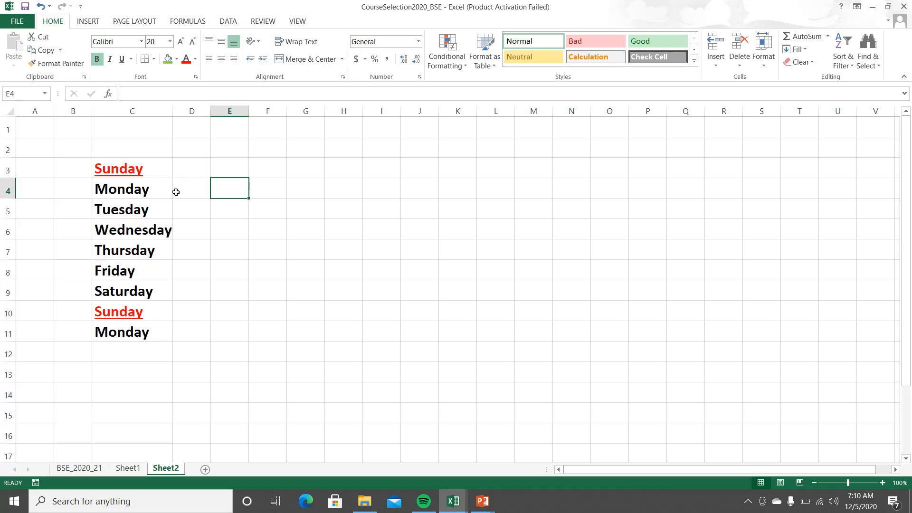
drag(141, 170, 140, 328)
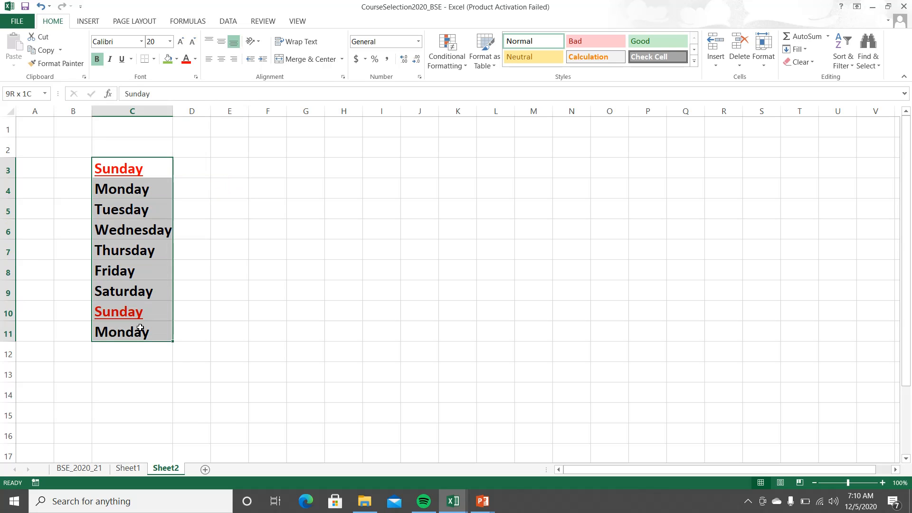
click(180, 351)
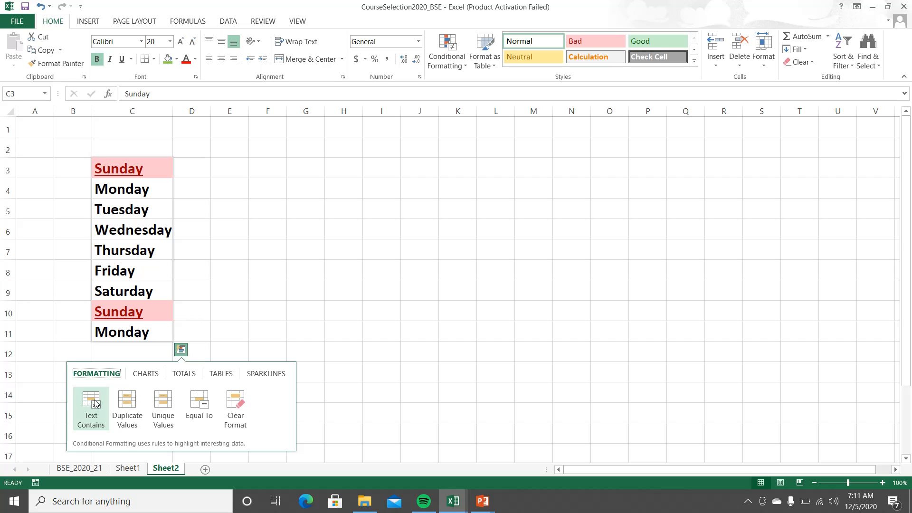
click(242, 408)
click(273, 331)
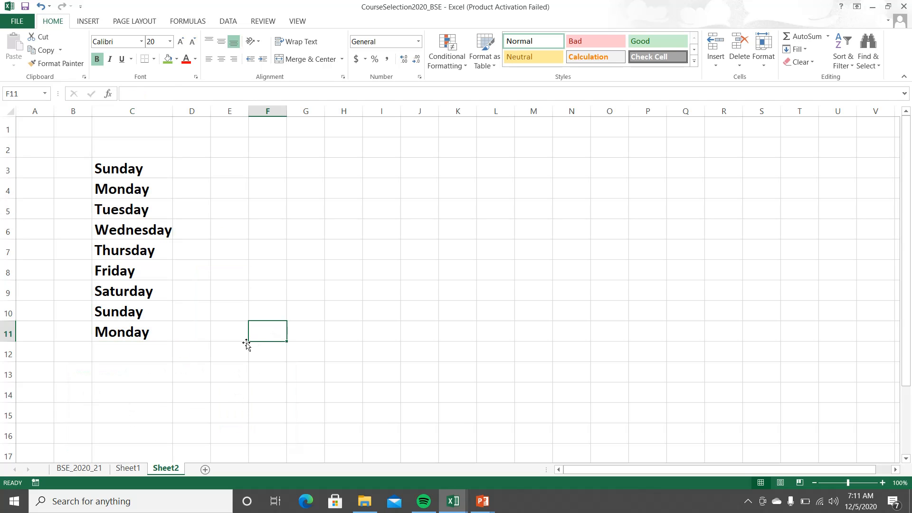
Highlight the duplicate weekday names in C3:C11 with the Duplicate Values formatting from Quick Analysis.
drag(149, 173, 141, 328)
click(180, 350)
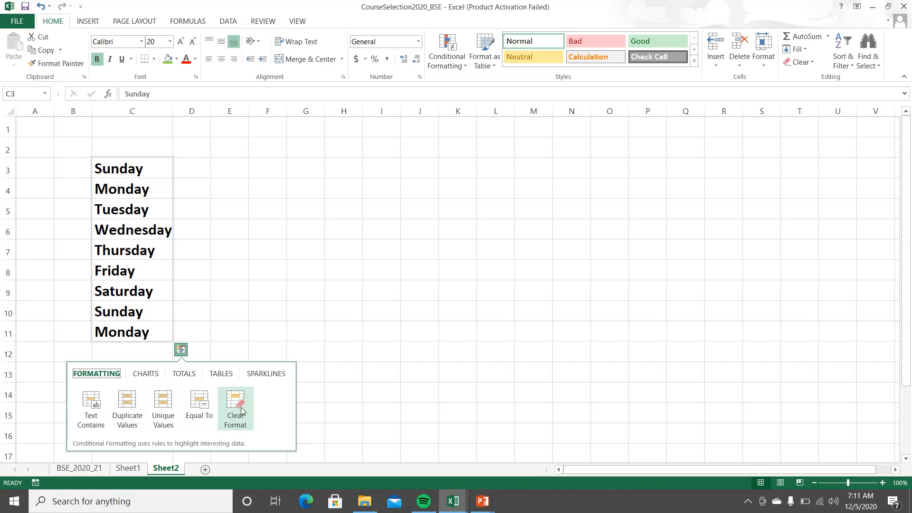
click(127, 408)
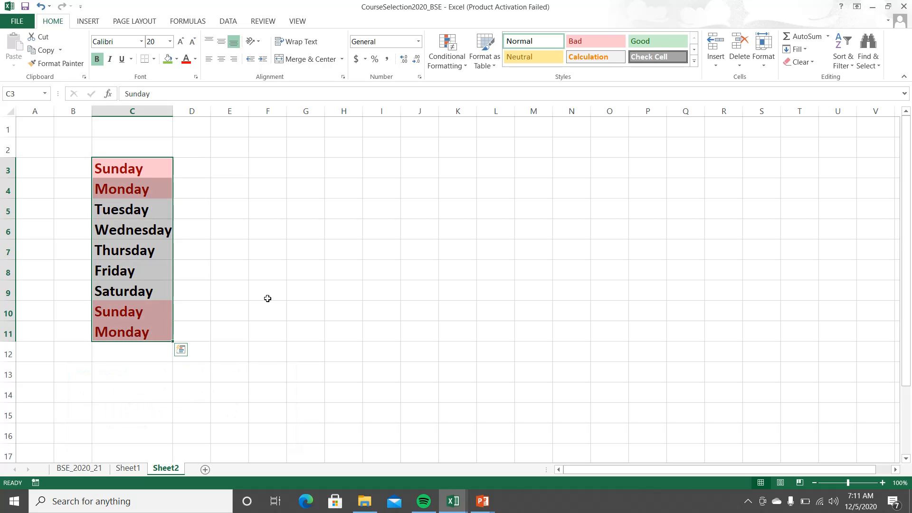
click(266, 271)
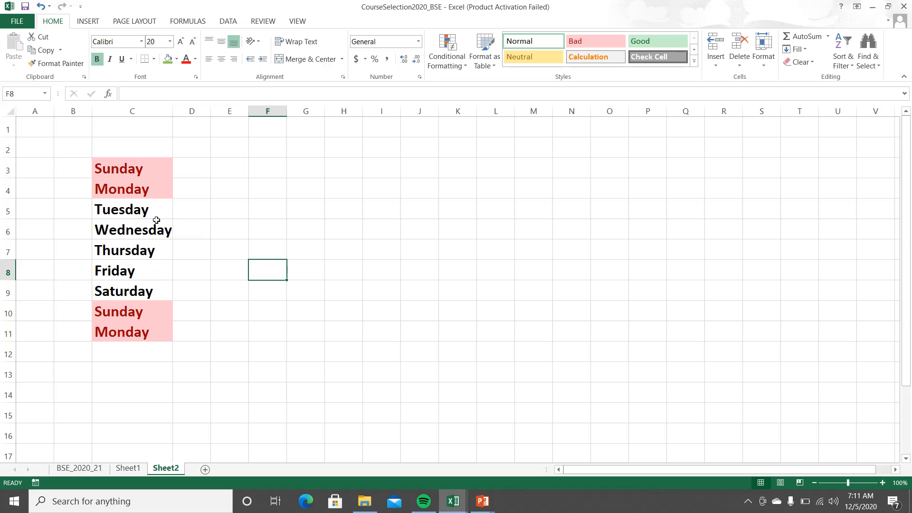
Remove the Duplicate Values highlighting from the weekday names in C3:C11 using Clear Format.
drag(166, 174, 142, 335)
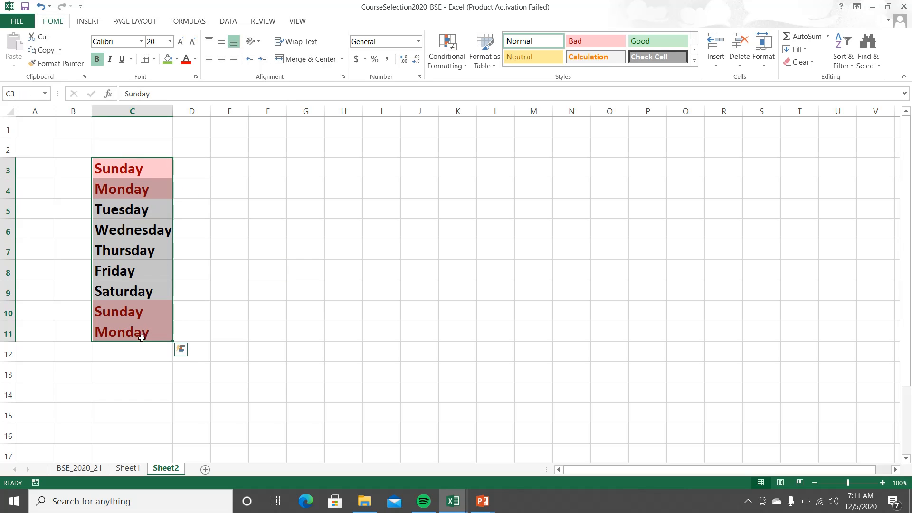
click(181, 349)
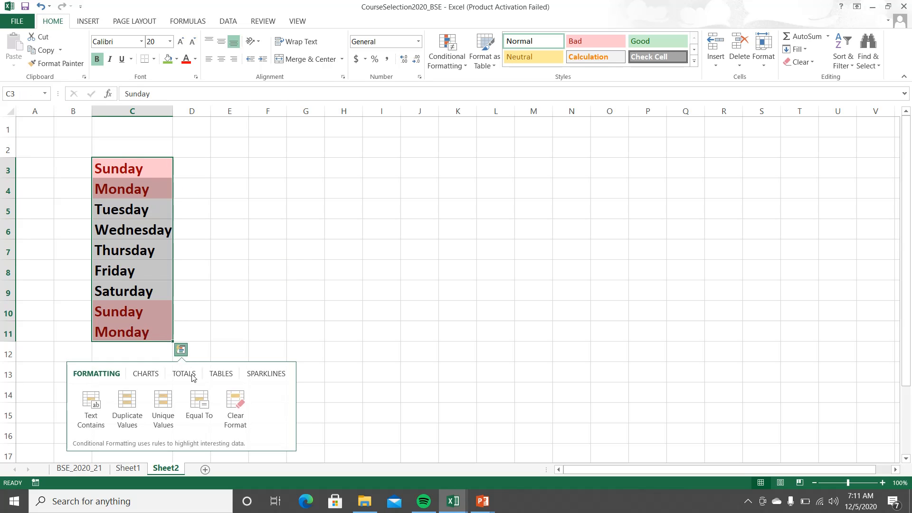
click(233, 405)
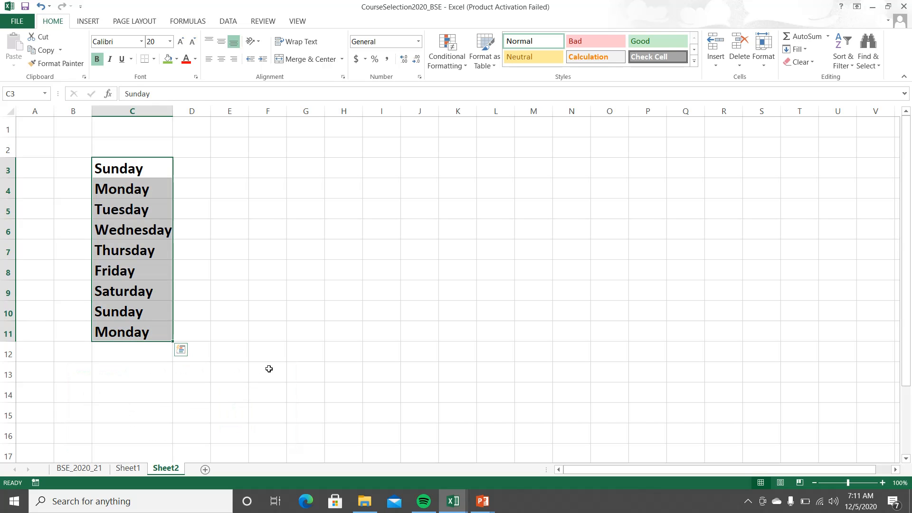
click(273, 310)
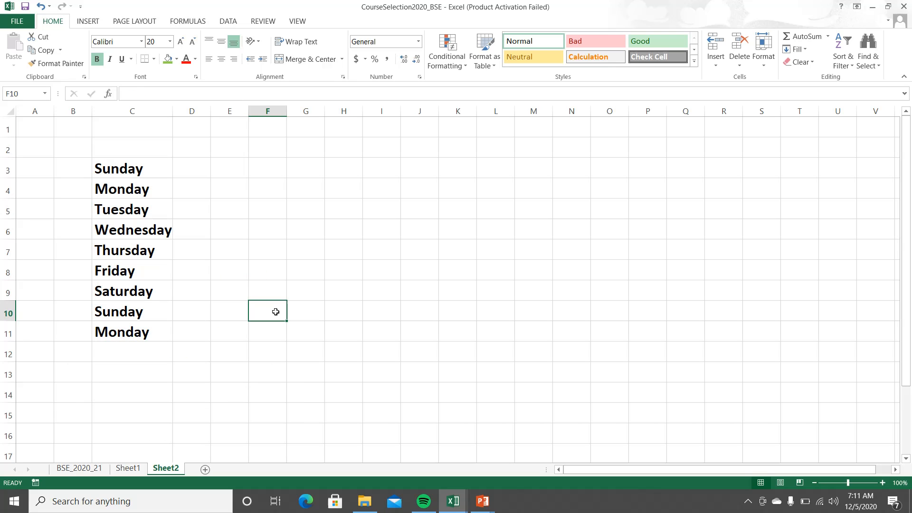
Enter the numbers 12, 34, 56, 76, 78, 90, 76, 45, 34 and 56 down column F in cells F3:F12.
click(270, 165)
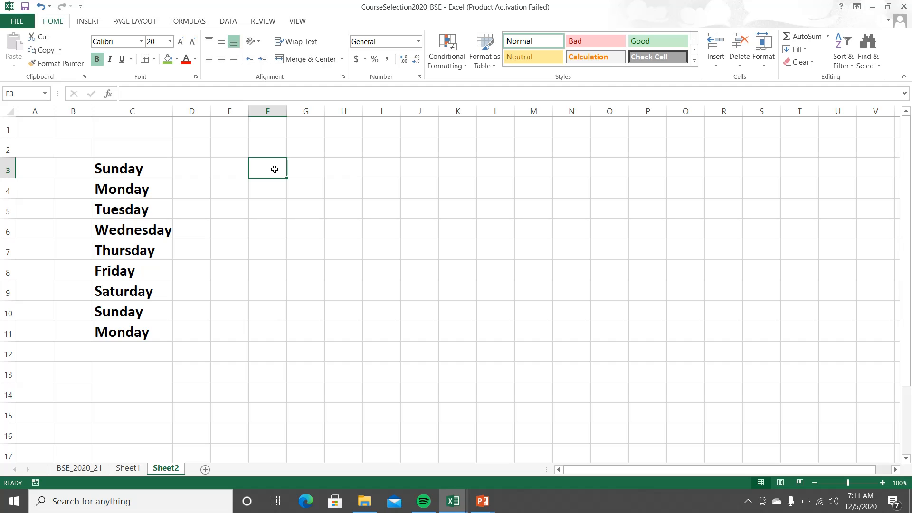
text(12)
key(Return)
text(34)
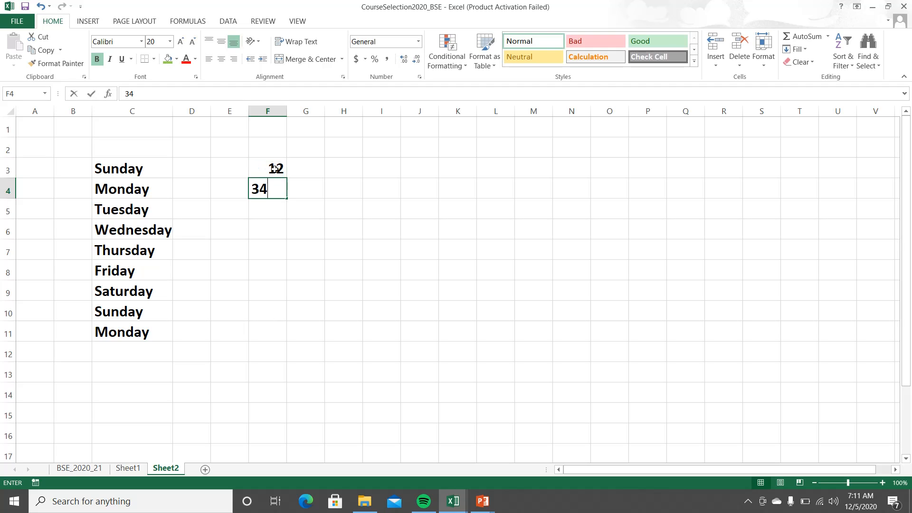
key(Return)
text(56)
key(Return)
text(76)
key(Return)
text(78)
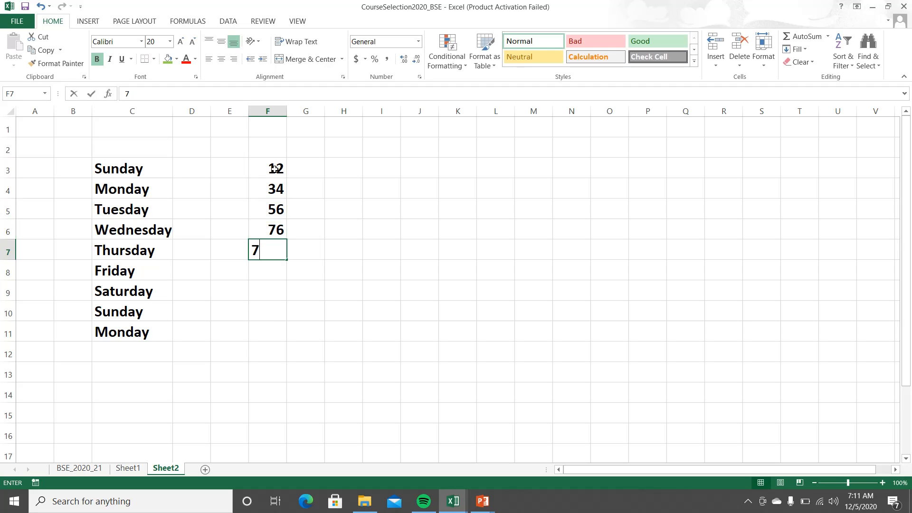
key(Return)
text(90)
key(Return)
text(76)
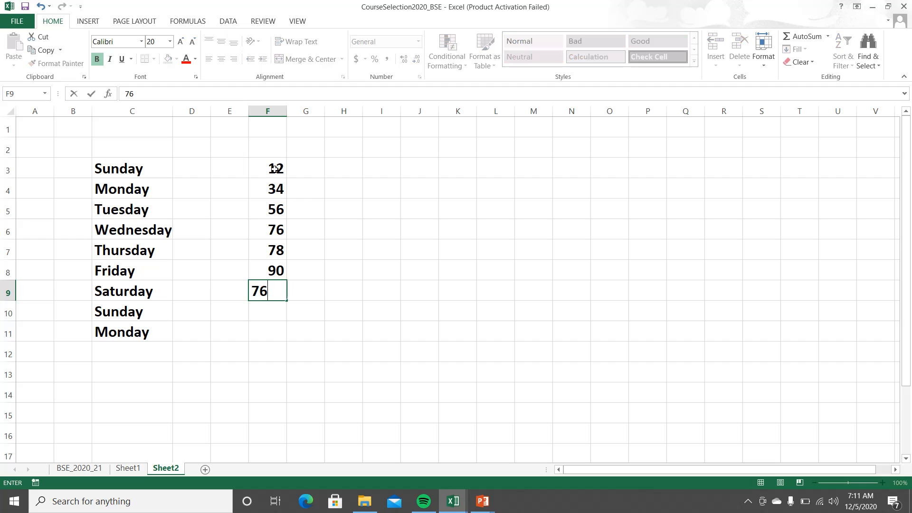
key(Return)
text(45)
key(Return)
text(34)
key(Return)
text(56)
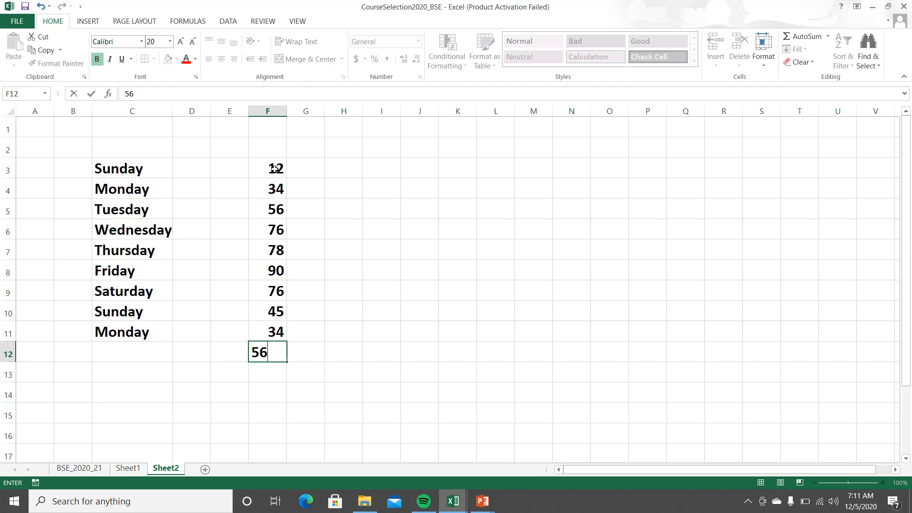
key(Return)
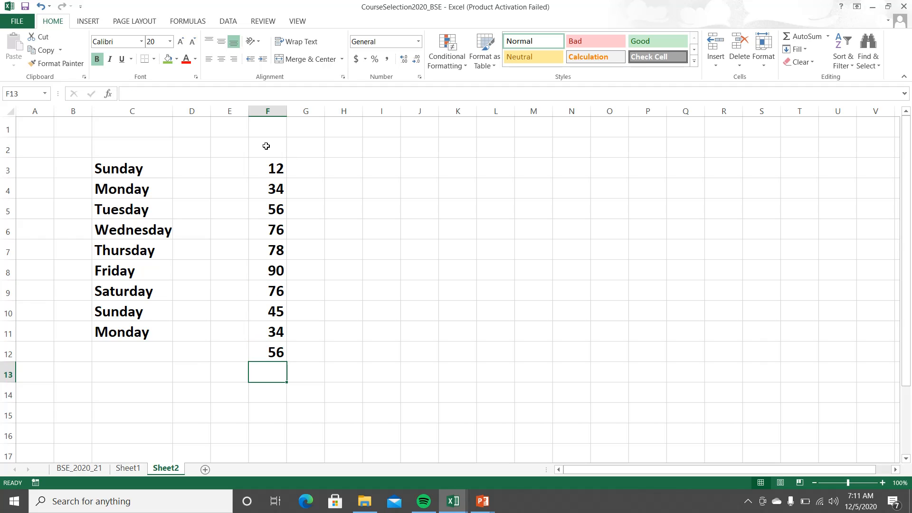
Widen column F to a little over twice its width, leaving its numbers in place.
drag(275, 170, 268, 356)
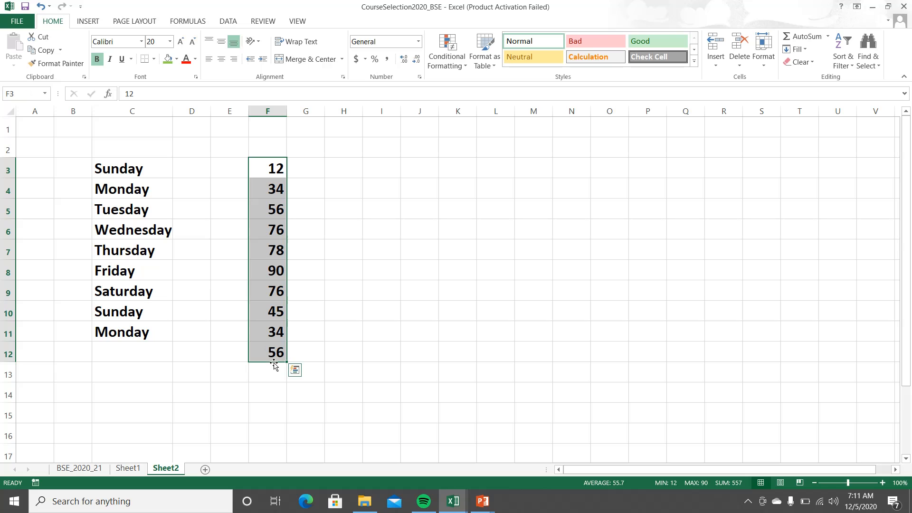
click(267, 148)
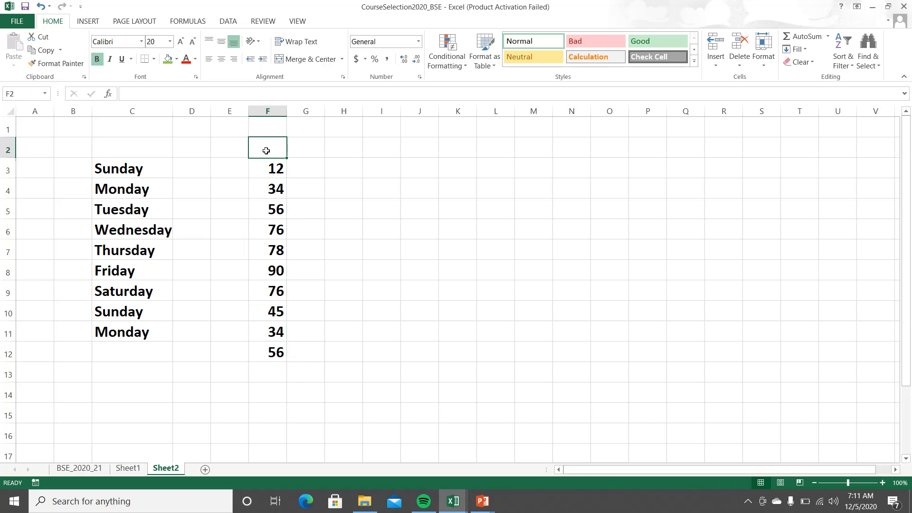
drag(284, 114, 335, 114)
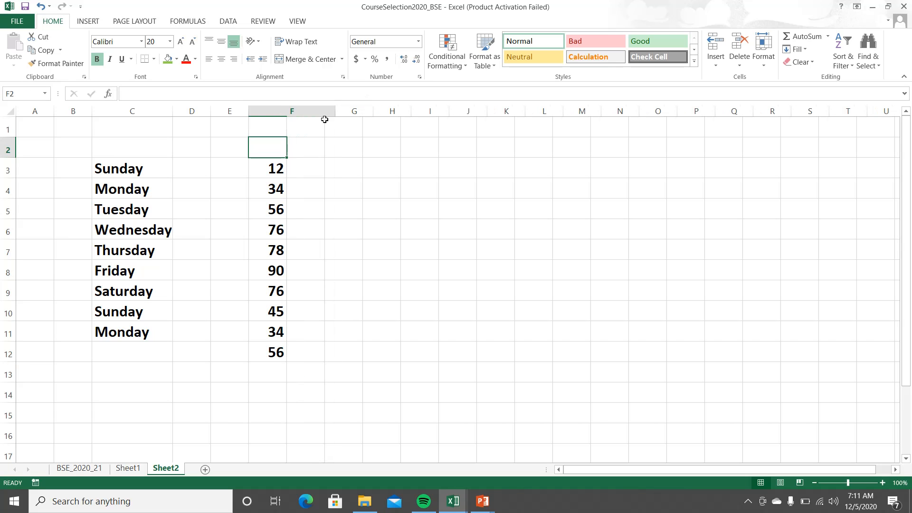
drag(290, 157, 292, 238)
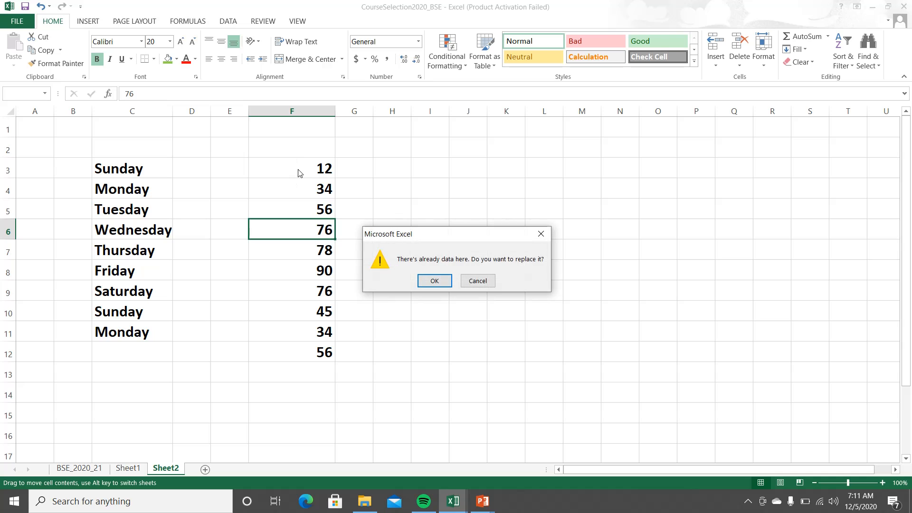
click(468, 279)
Apply Data Bars conditional formatting to the numbers in F3:F12 with Quick Analysis.
drag(295, 174, 298, 348)
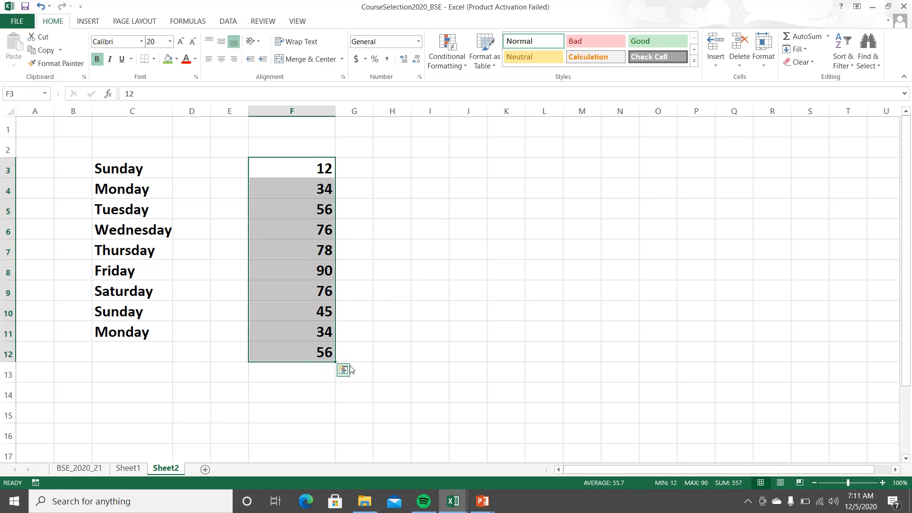
click(343, 370)
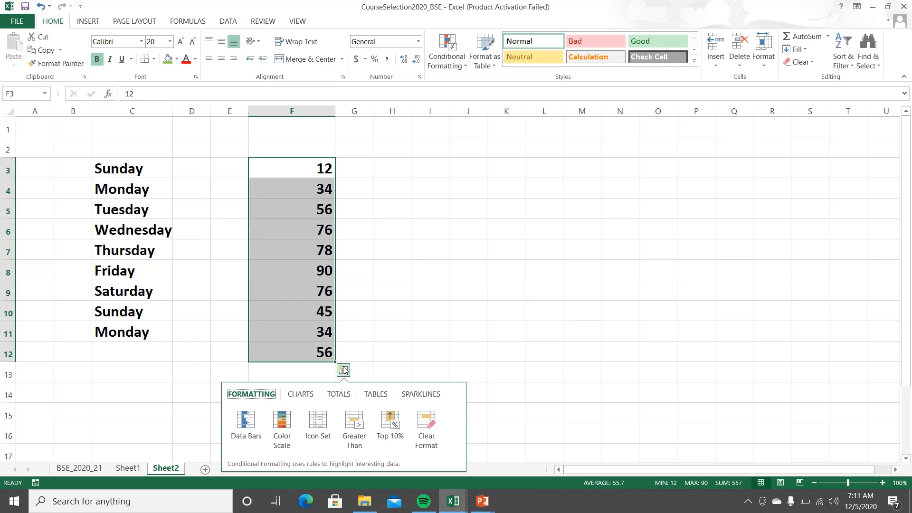
click(246, 431)
click(413, 271)
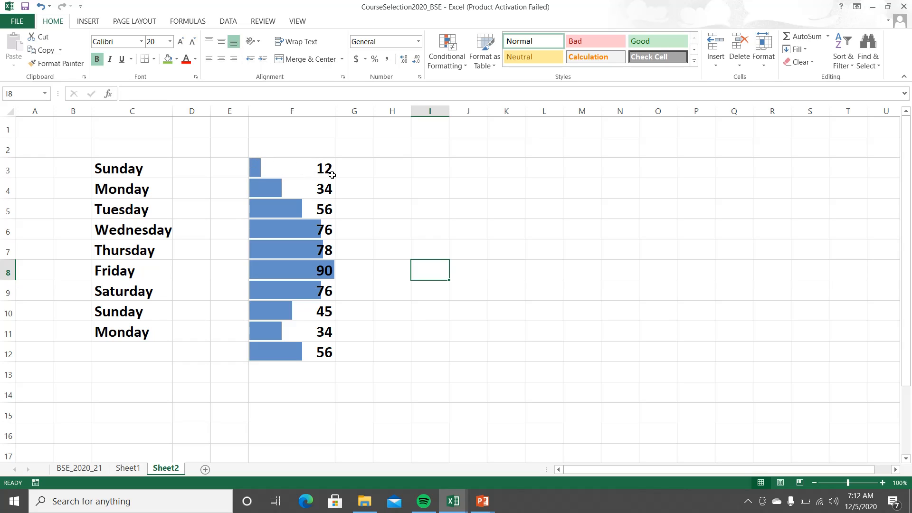
Compare the data bar lengths in cells F3 through F8 with their values.
click(259, 167)
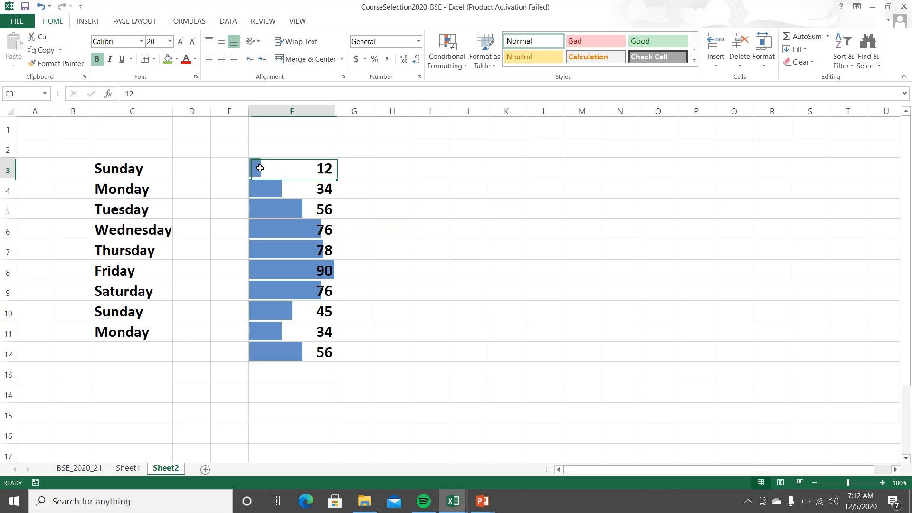
click(279, 188)
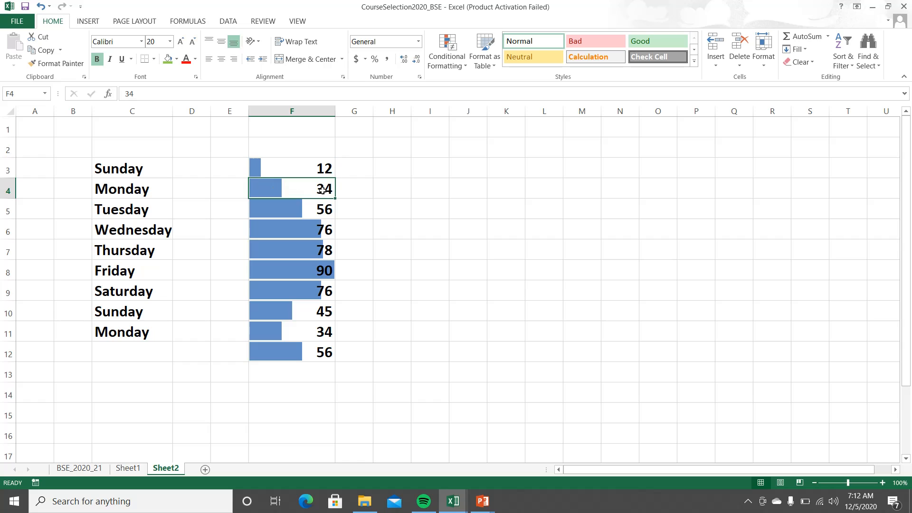
click(306, 208)
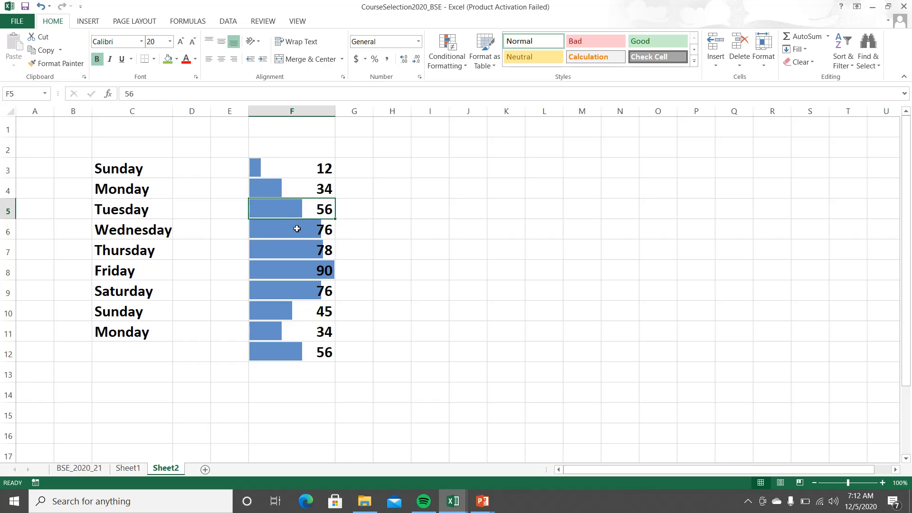
click(299, 230)
click(305, 247)
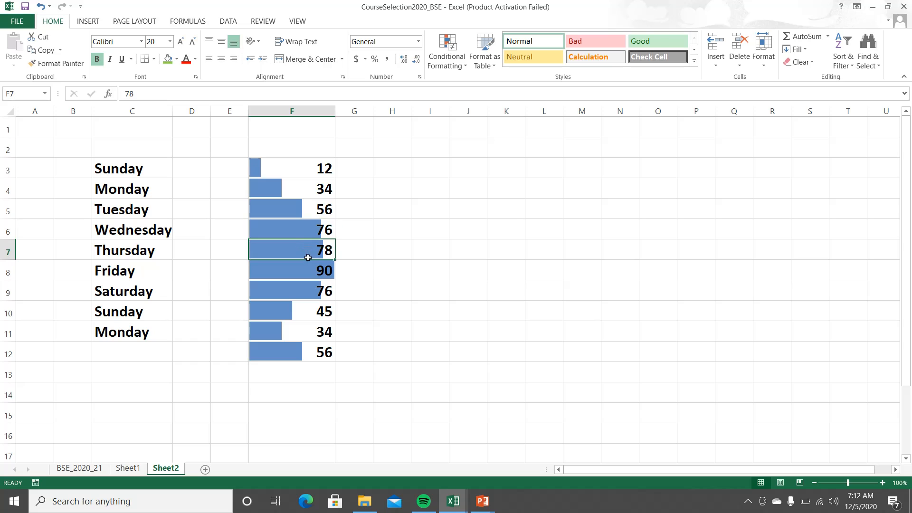
click(312, 265)
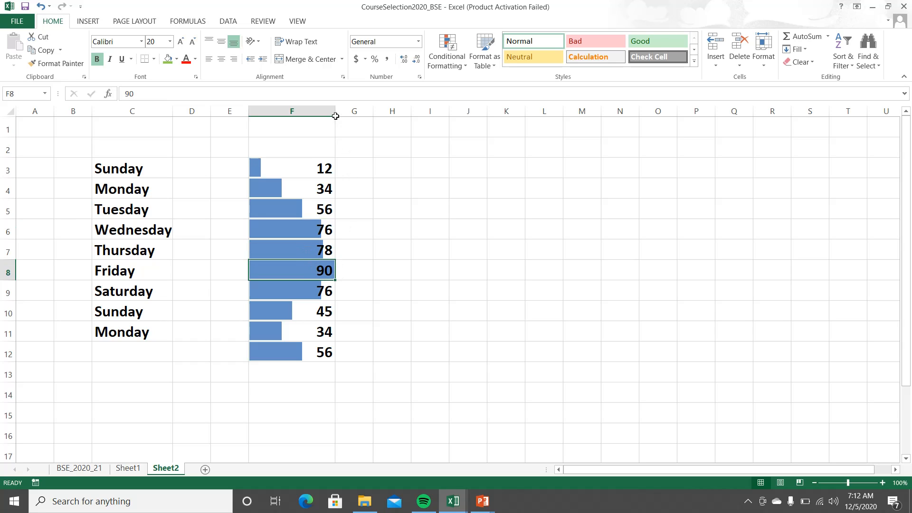
Widen column F by about half and compare the data bars in F9 through F12 with their values.
drag(335, 116, 378, 116)
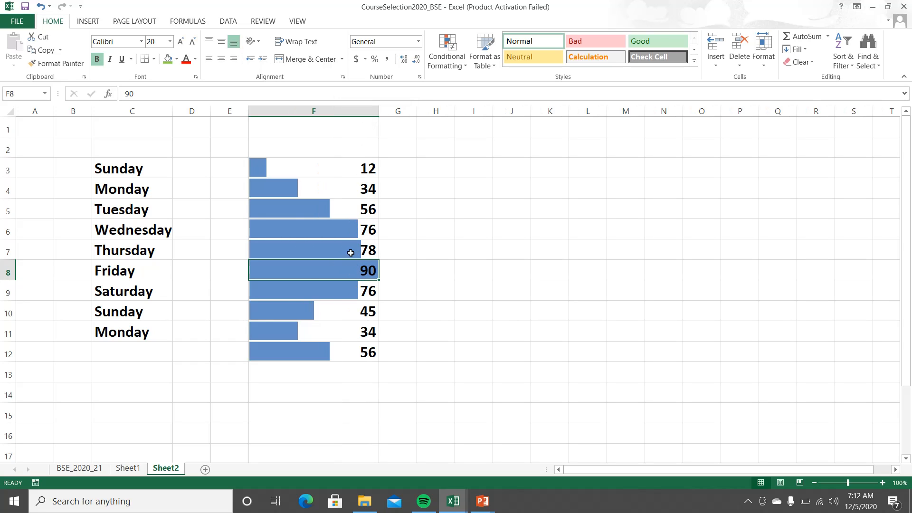
click(340, 288)
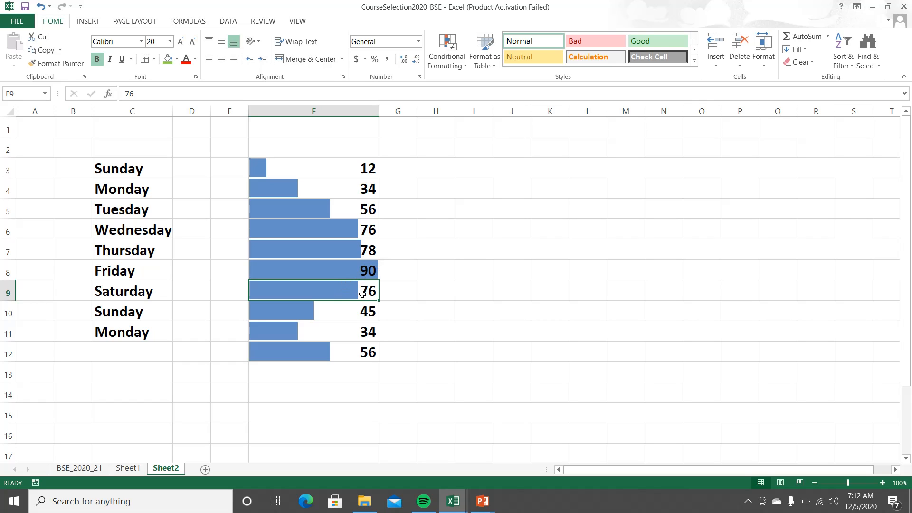
click(353, 313)
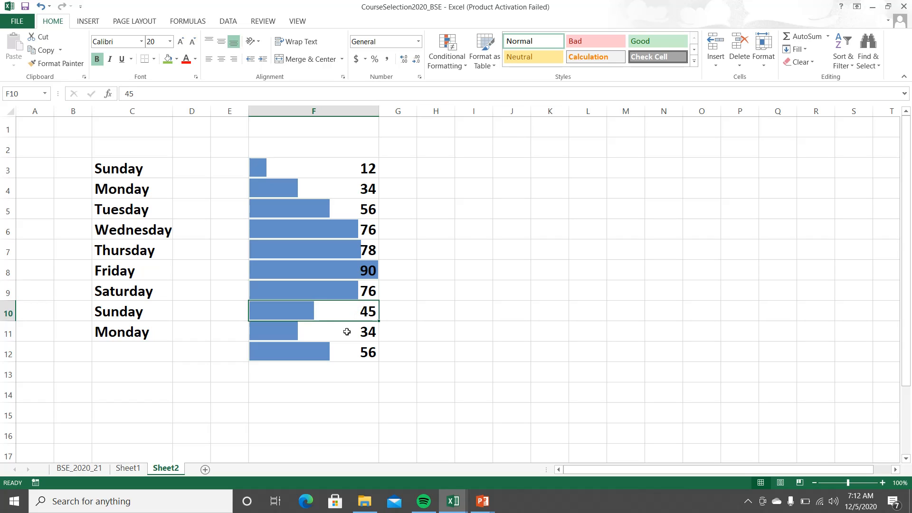
click(346, 331)
click(346, 352)
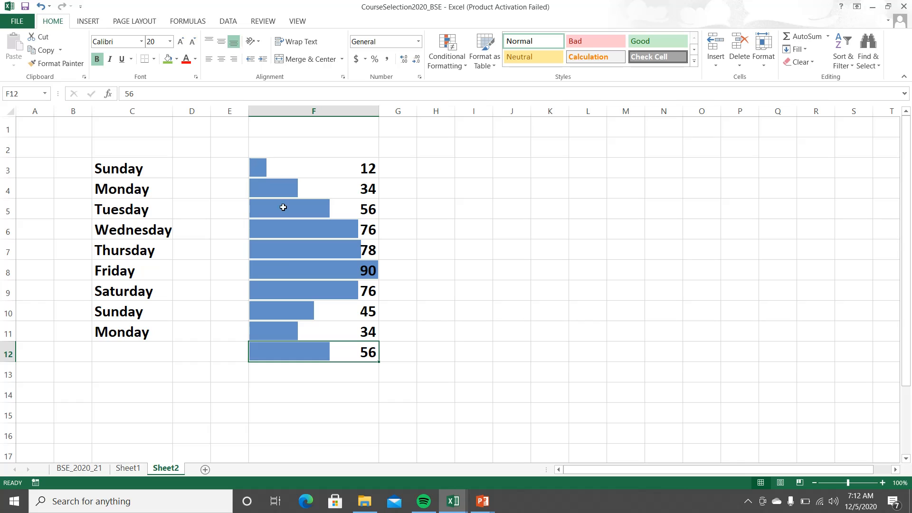
Clear the data bar conditional formatting from the numbers in F3:F12 with Quick Analysis.
drag(302, 170, 320, 352)
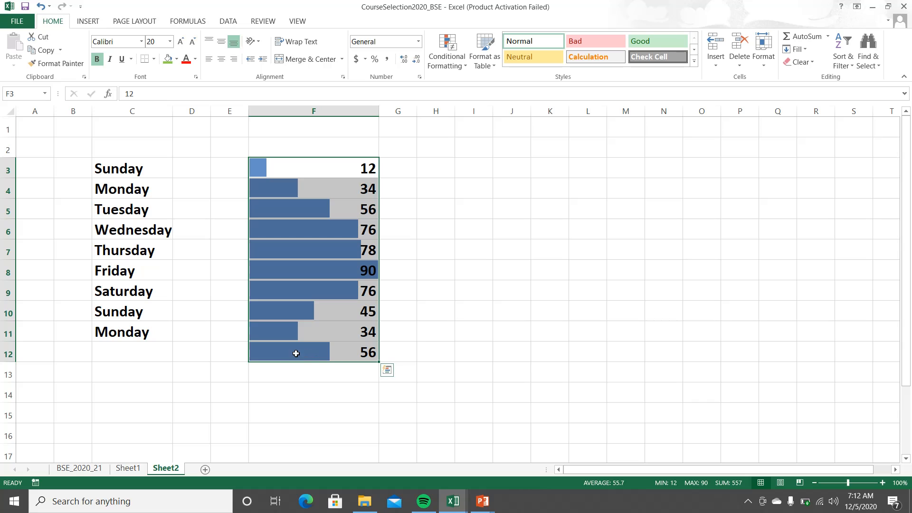
click(386, 373)
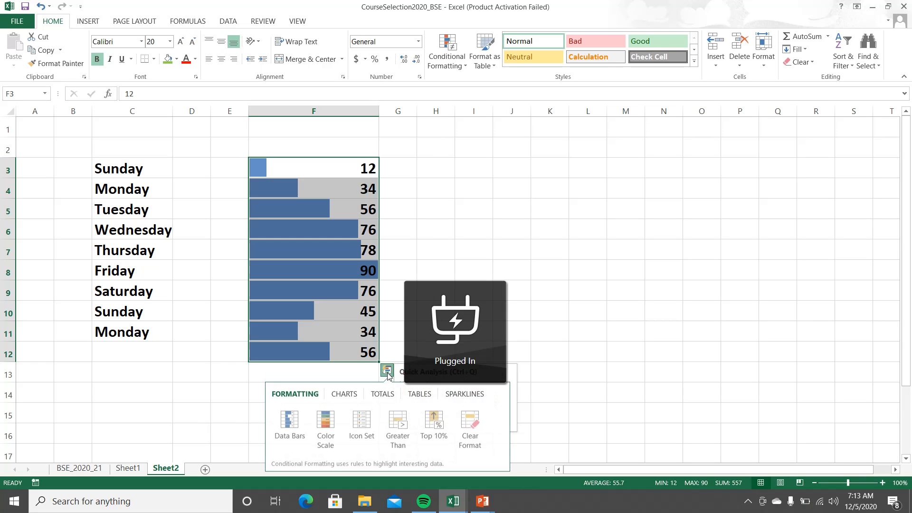
click(475, 430)
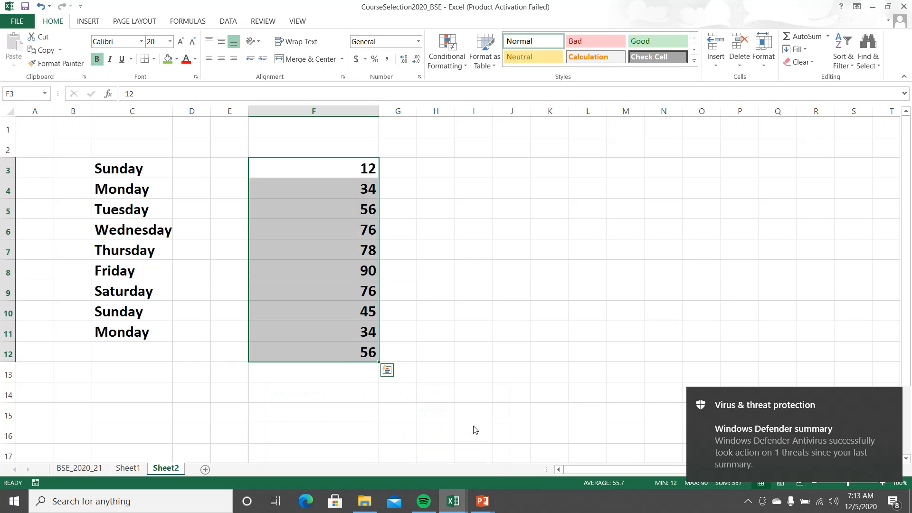
Apply a Greater Than conditional formatting rule to F3:F12 with Quick Analysis, showing values greater than 75 in Red Text.
click(388, 372)
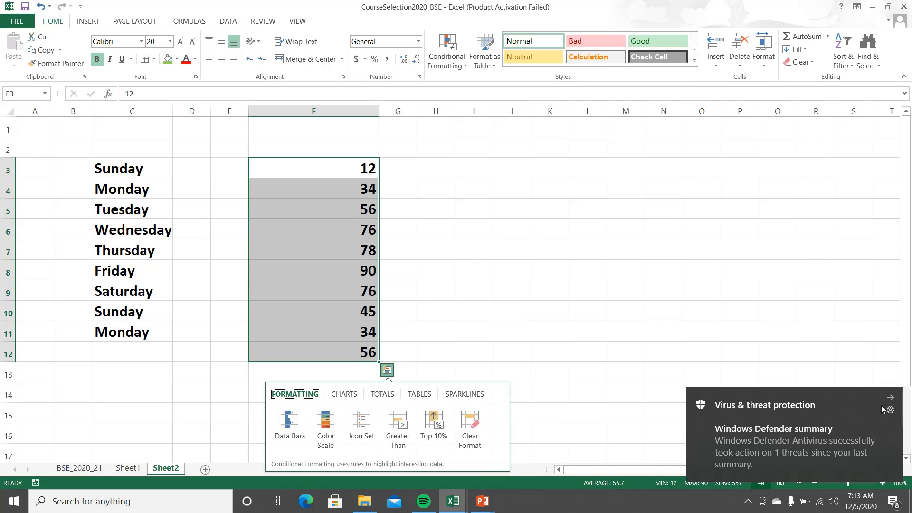
click(891, 399)
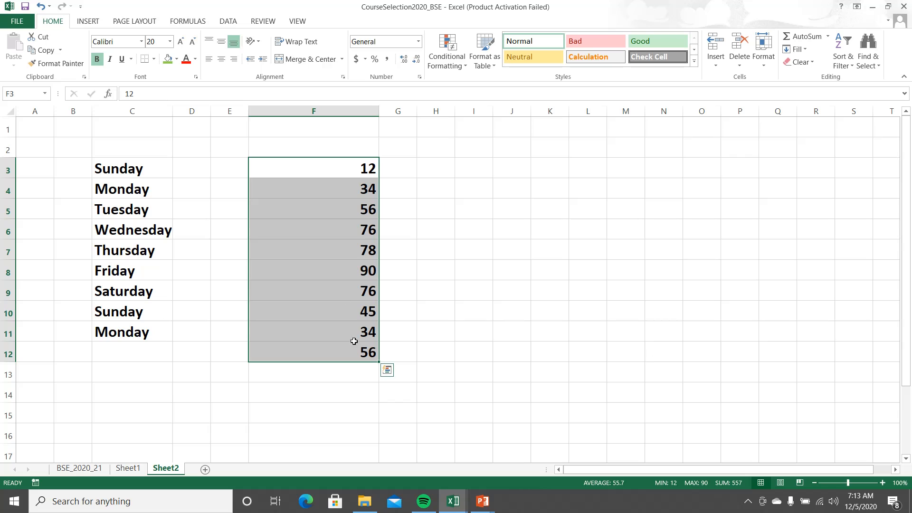
click(388, 372)
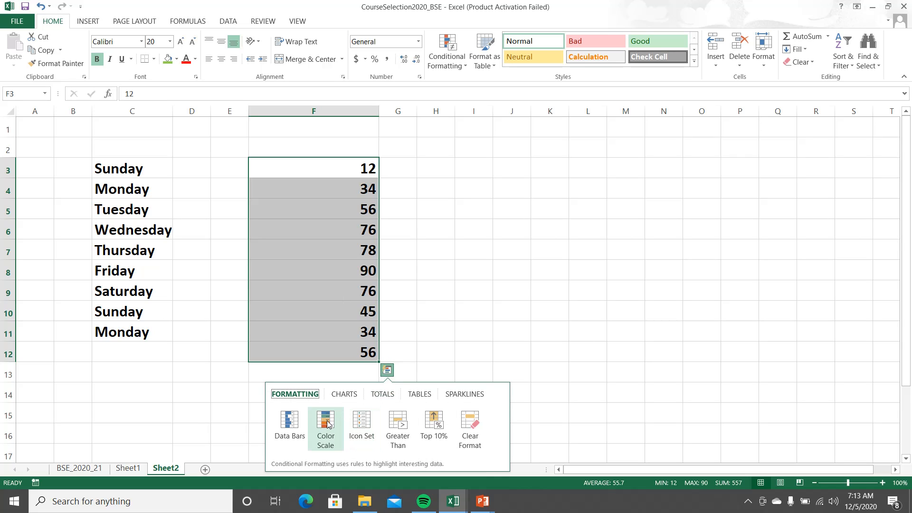
click(398, 426)
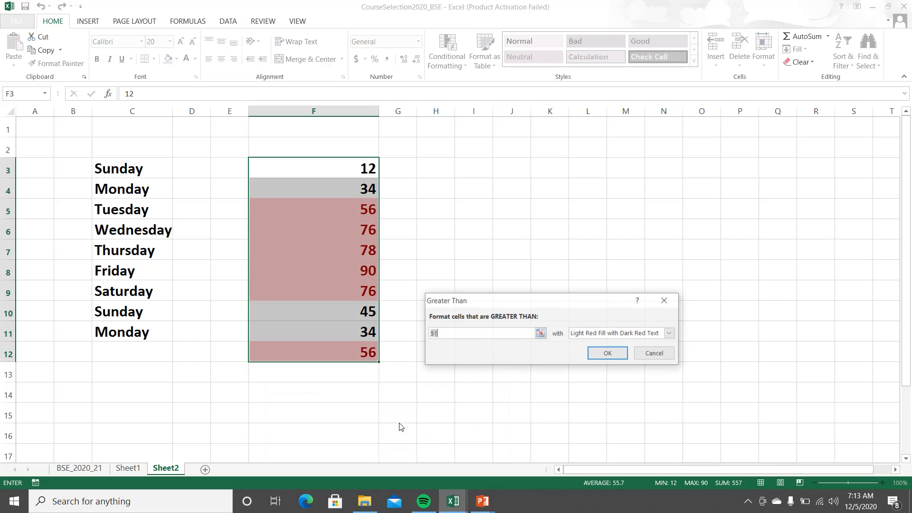
click(448, 332)
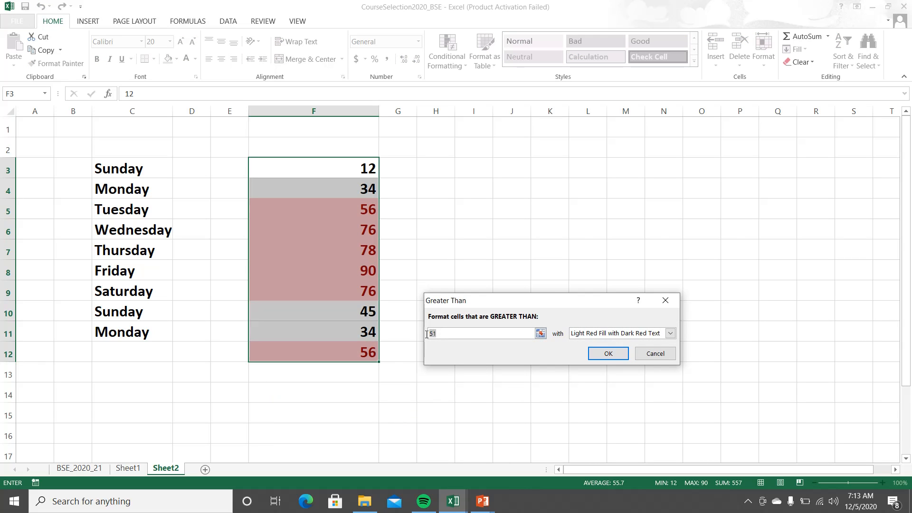
text(75)
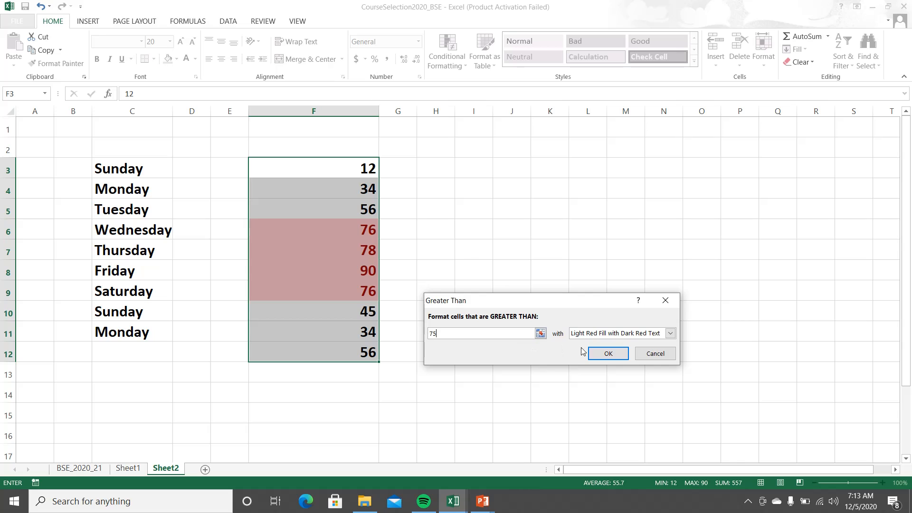
click(670, 333)
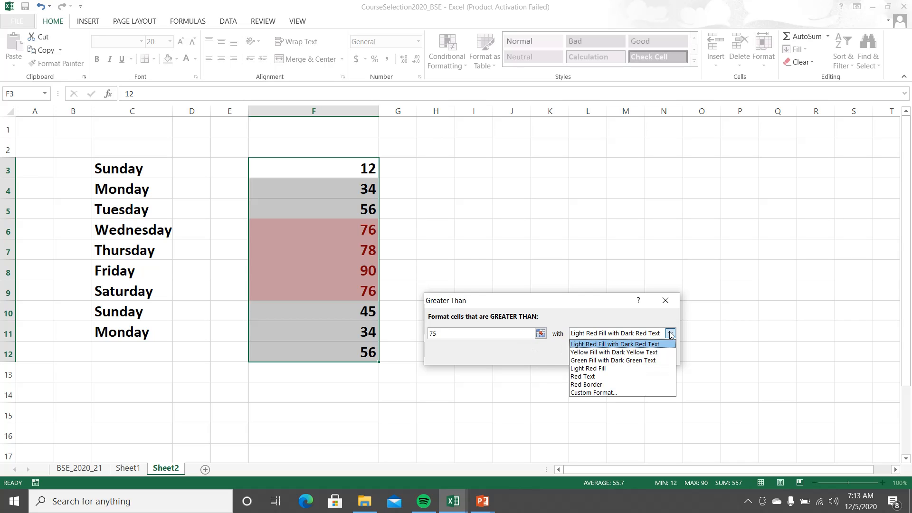
click(593, 377)
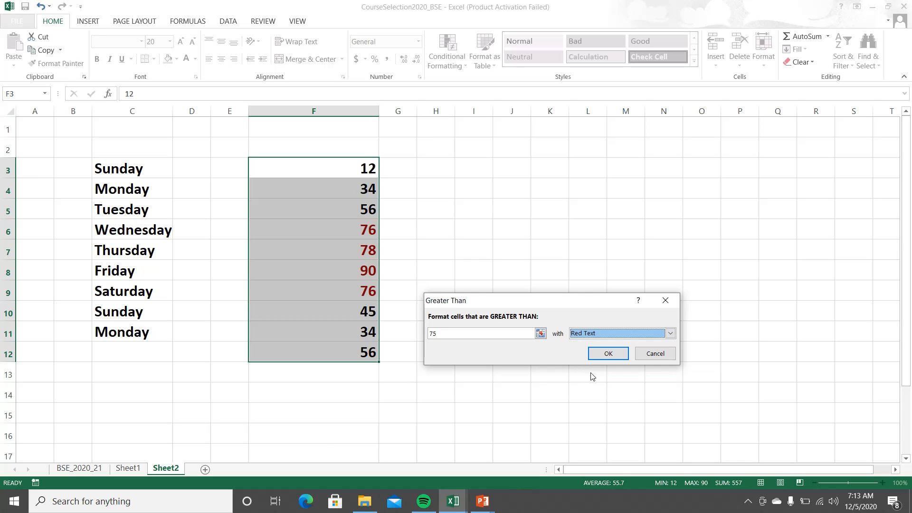
click(609, 354)
click(529, 374)
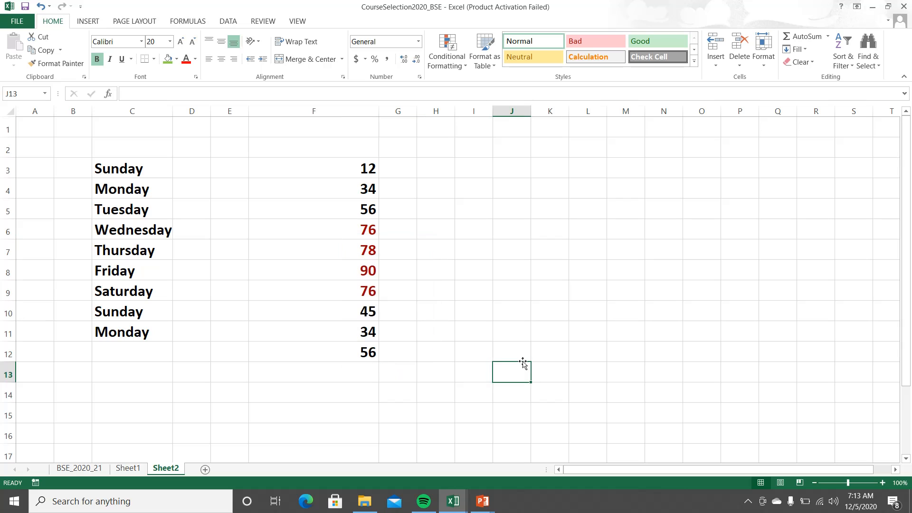
Change the value in F7 to 40 and the value in F3 to 100 to test the rule.
click(367, 249)
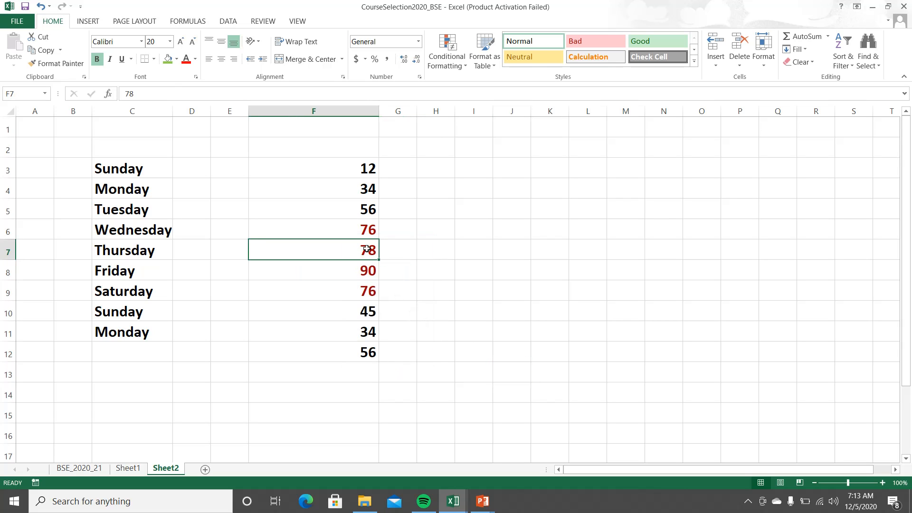
text(40)
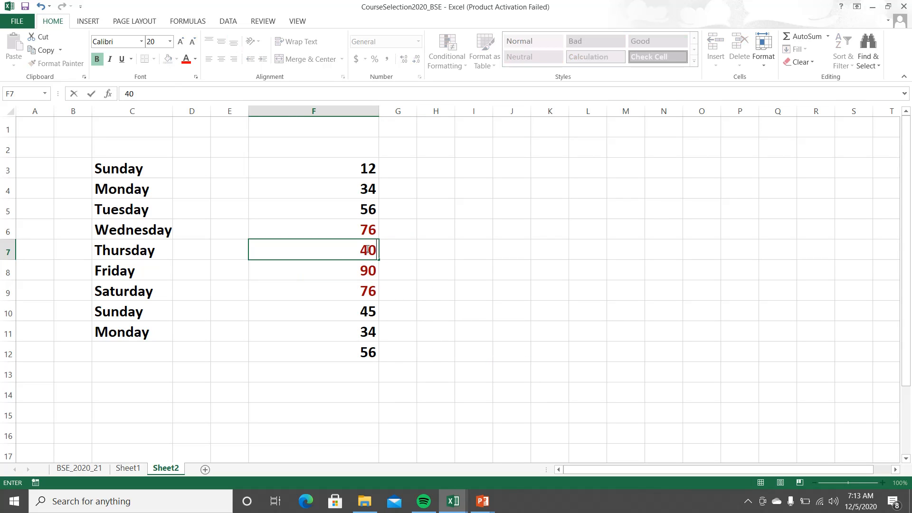
key(Return)
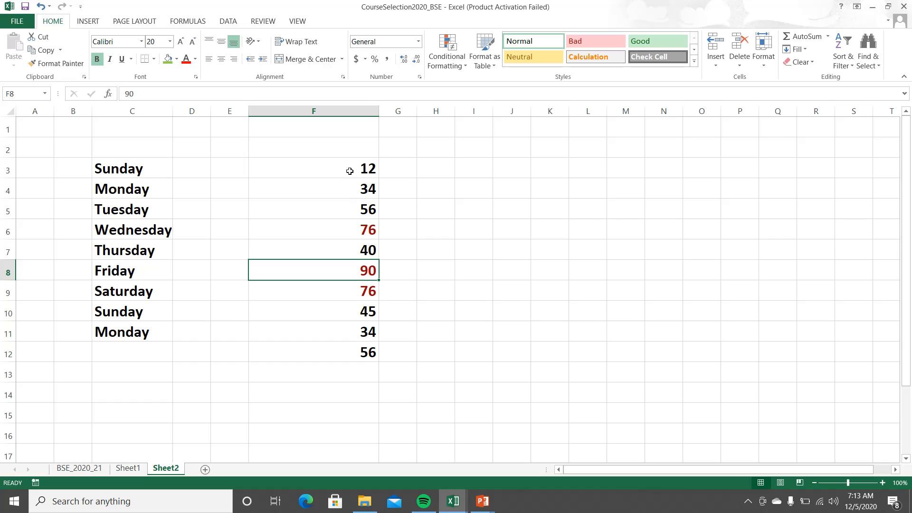
click(350, 169)
text(100)
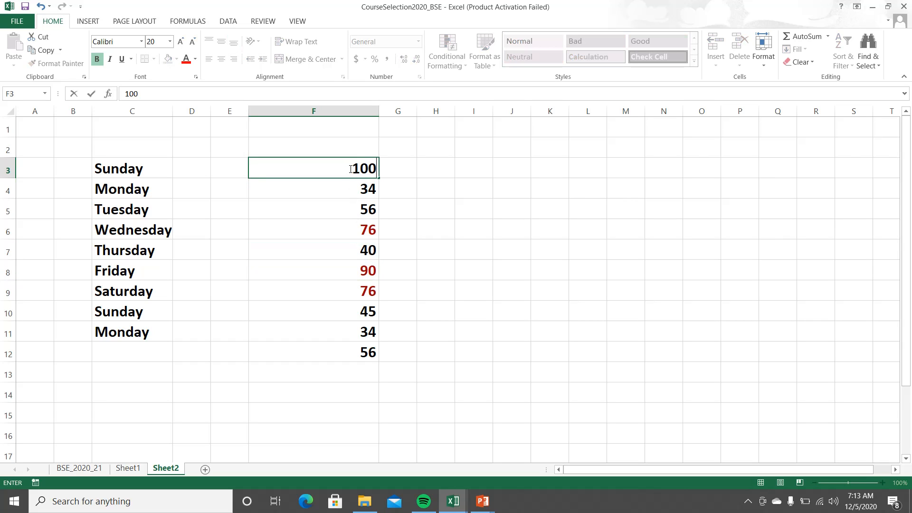
key(Return)
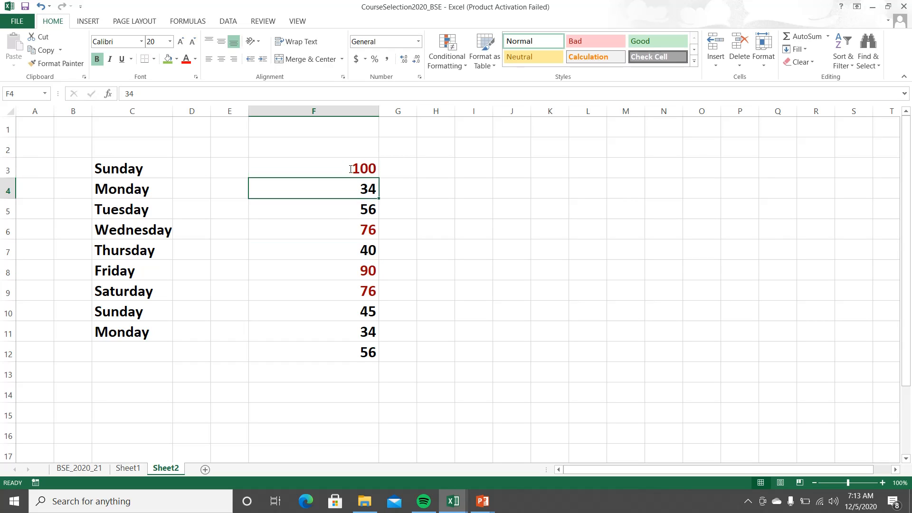
Set the last value in the numbers column, cell F12, to 80.
click(351, 350)
text(80)
key(Return)
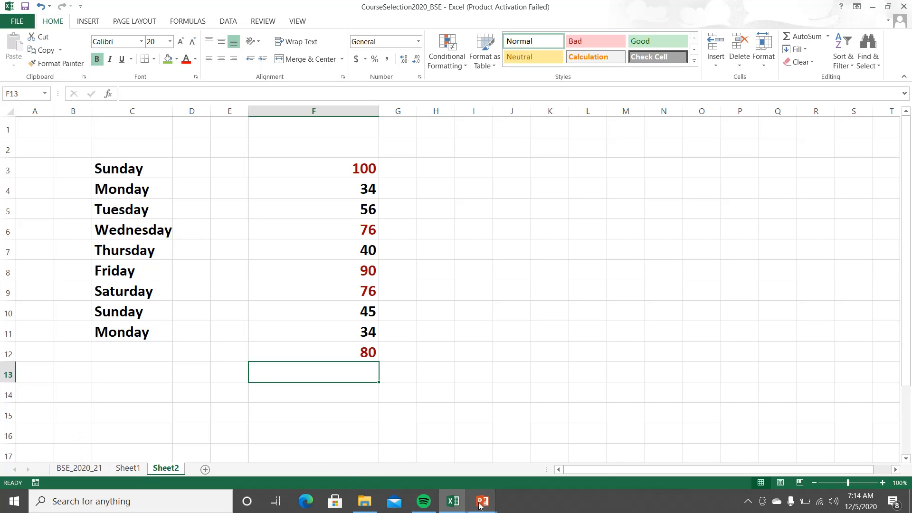
Switch to the PowerPoint slide show and advance to the Advanced Filter slide.
mouse_move(481, 505)
click(515, 464)
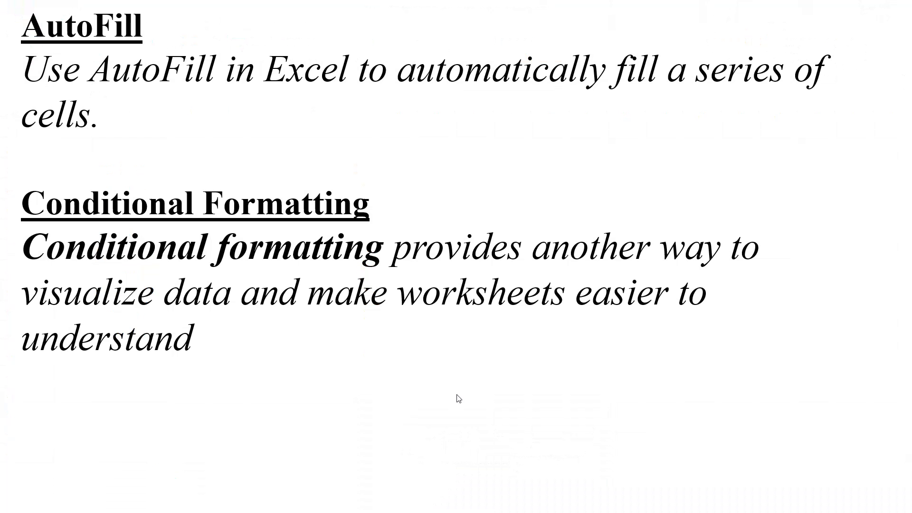
click(433, 375)
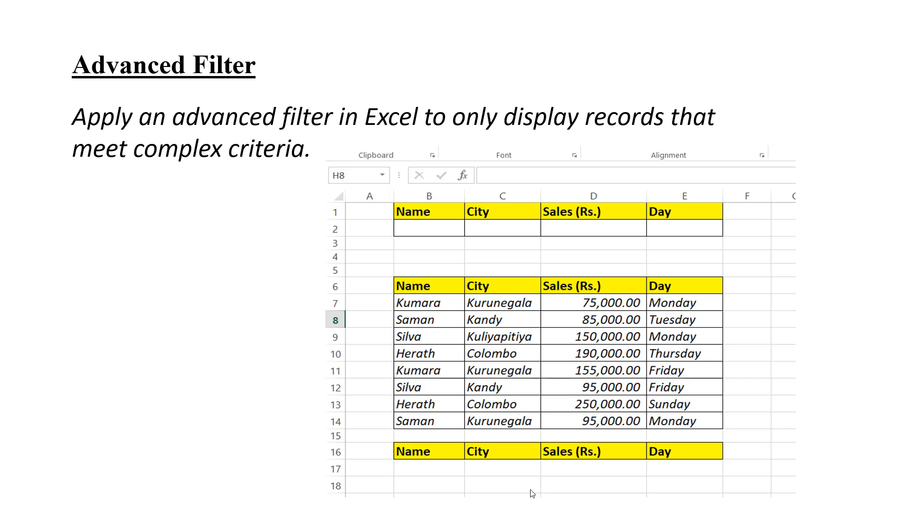
Switch to the Book1 workbook in Excel and open Sheet1 with the sales table.
key(super)
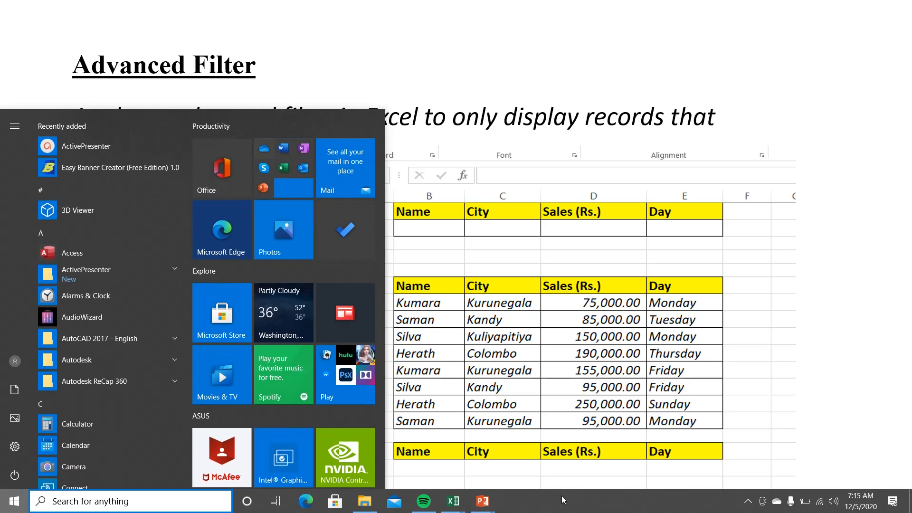
mouse_move(454, 501)
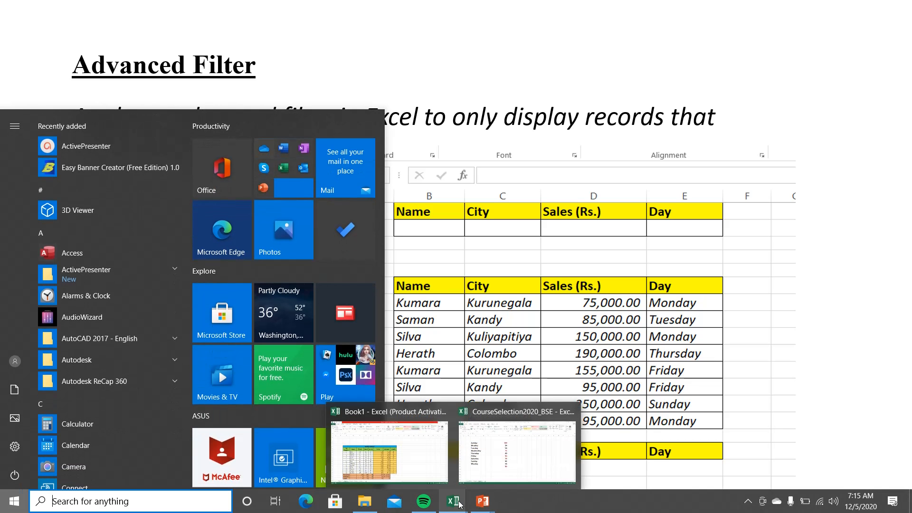
click(441, 474)
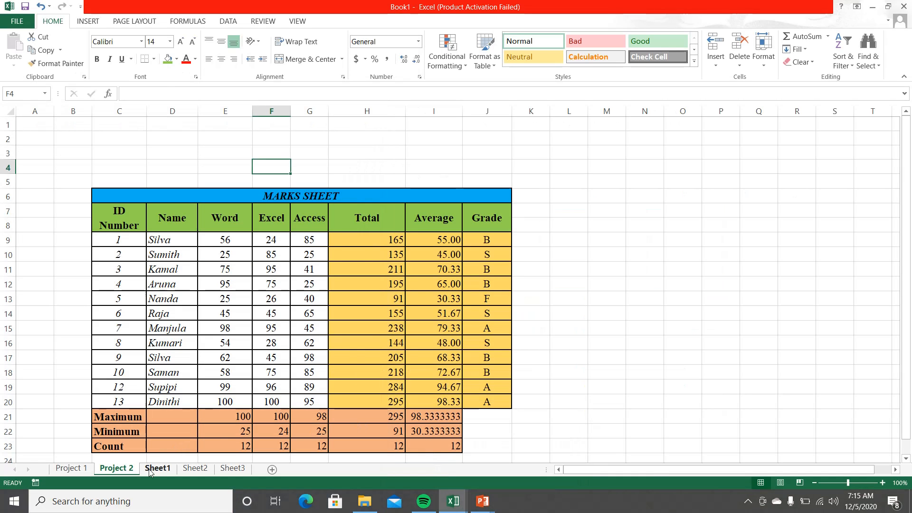
click(149, 470)
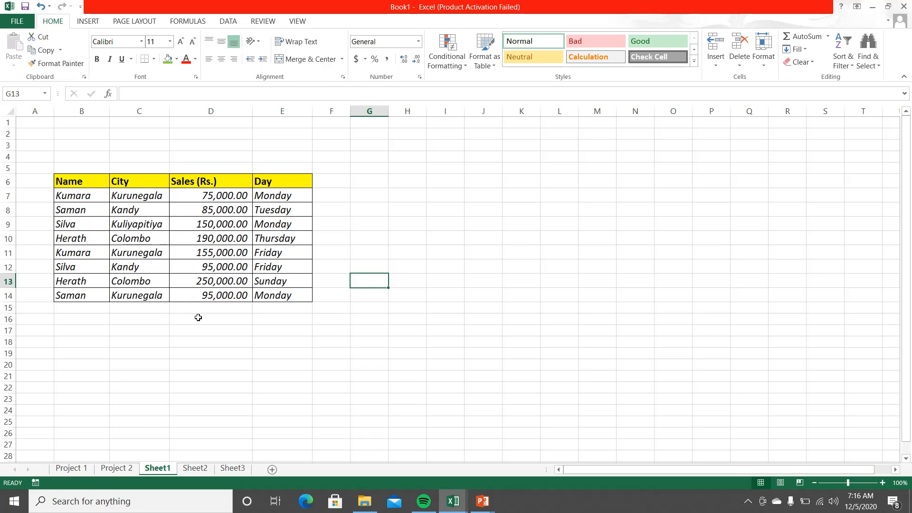
Enter the label Criteria in cell I8, beside the sales table.
click(448, 208)
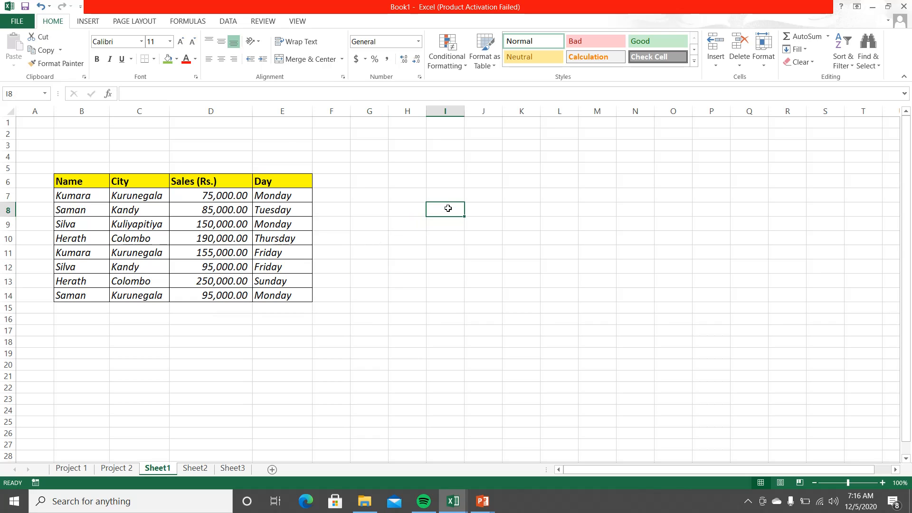
text(C)
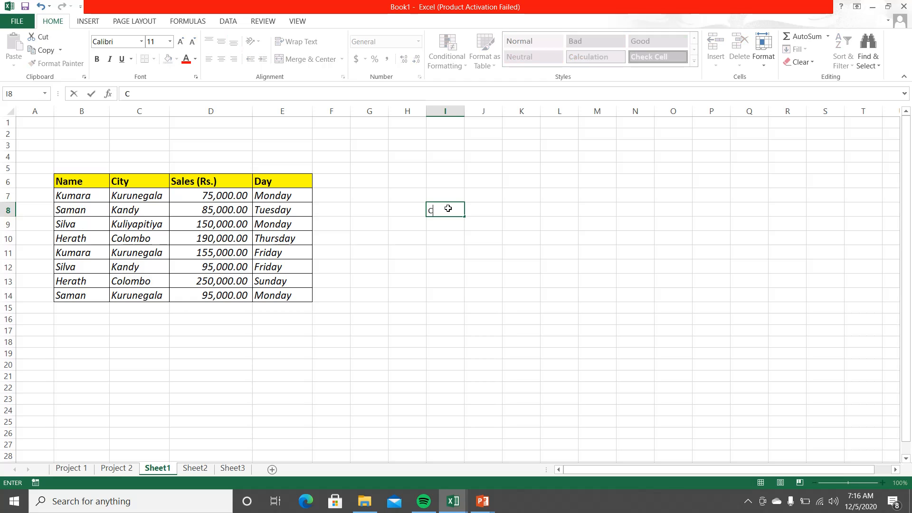
text(iteria)
key(BackSpace)
key(BackSpace)
key(BackSpace)
key(BackSpace)
text(Crit)
key(Return)
click(464, 266)
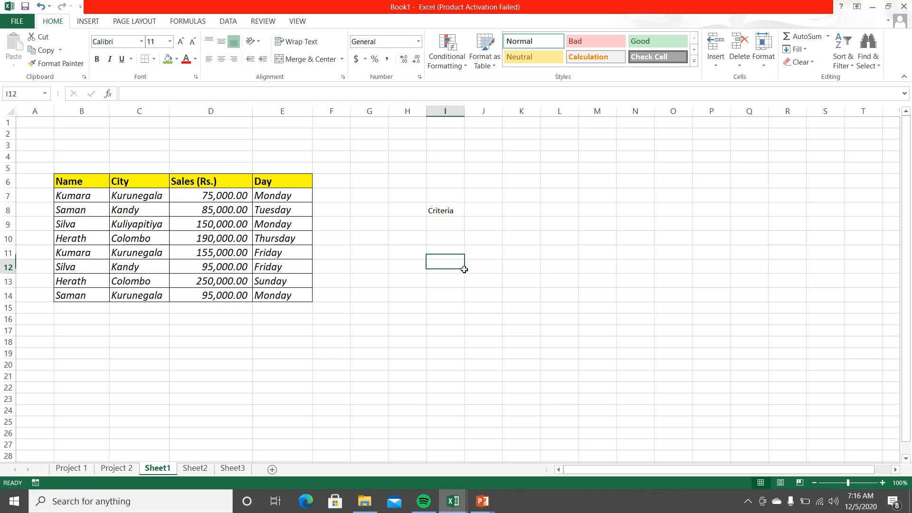
click(448, 219)
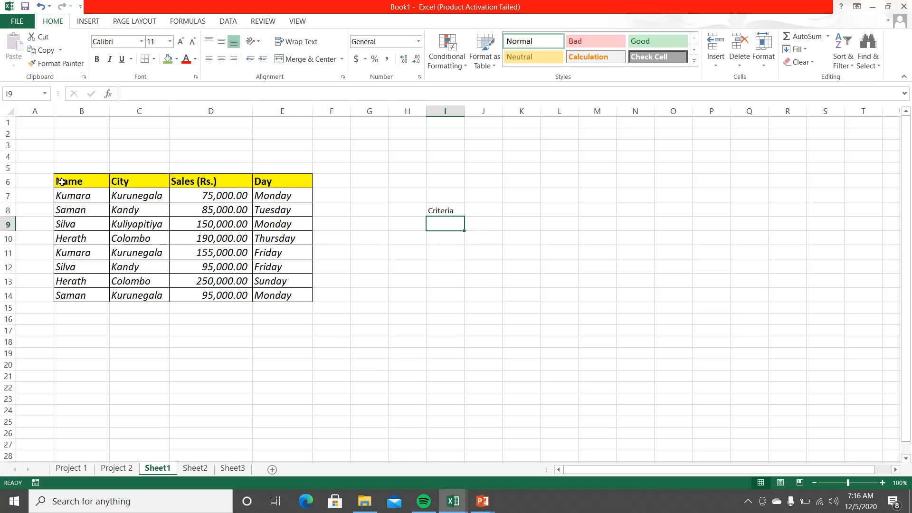
drag(69, 182, 267, 181)
click(190, 184)
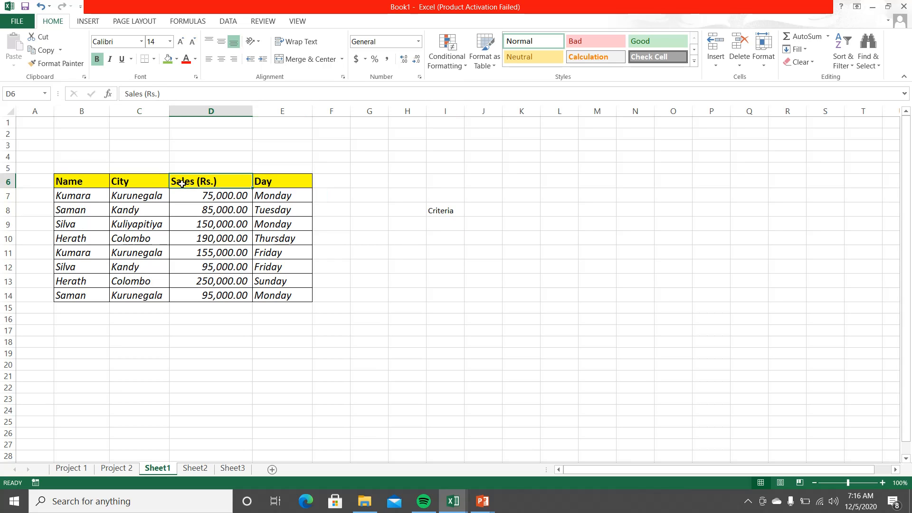
click(130, 183)
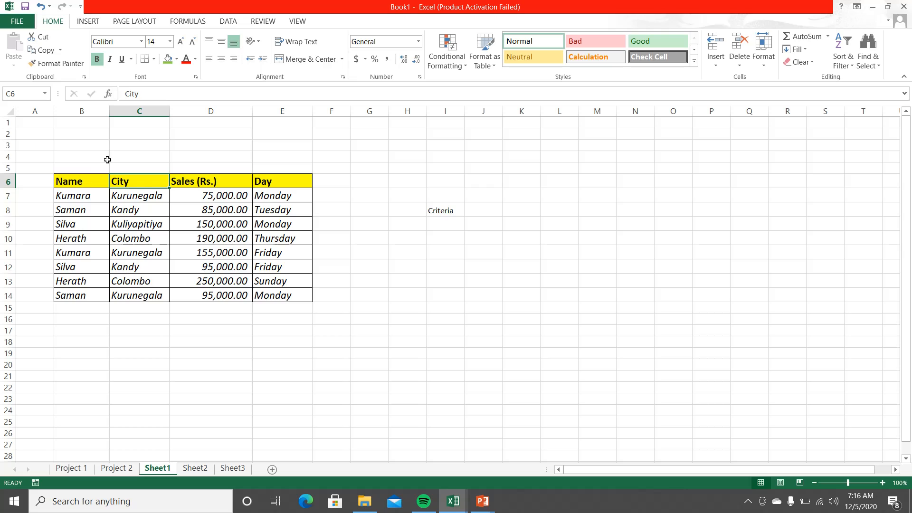
Copy the sales table's header row B6:E6 into row 1, starting at cell B1.
click(93, 190)
drag(90, 181, 258, 182)
key(ctrl+c)
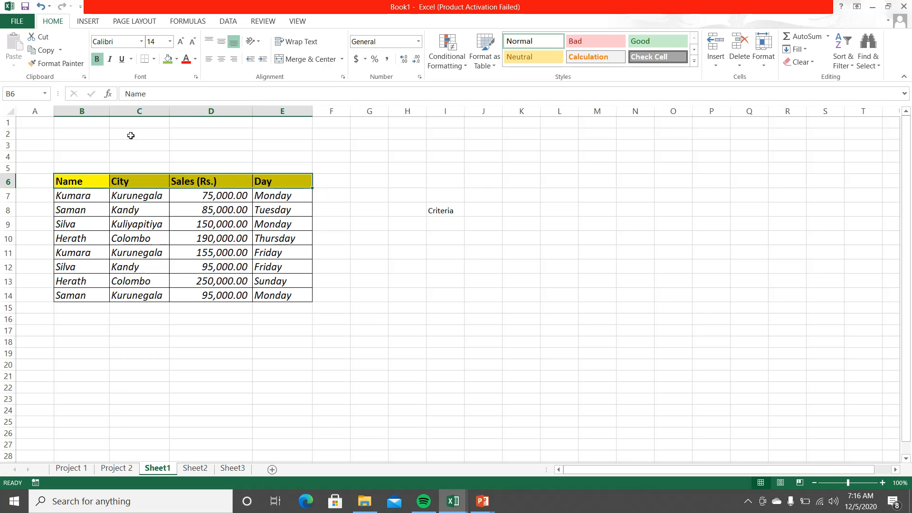
click(42, 49)
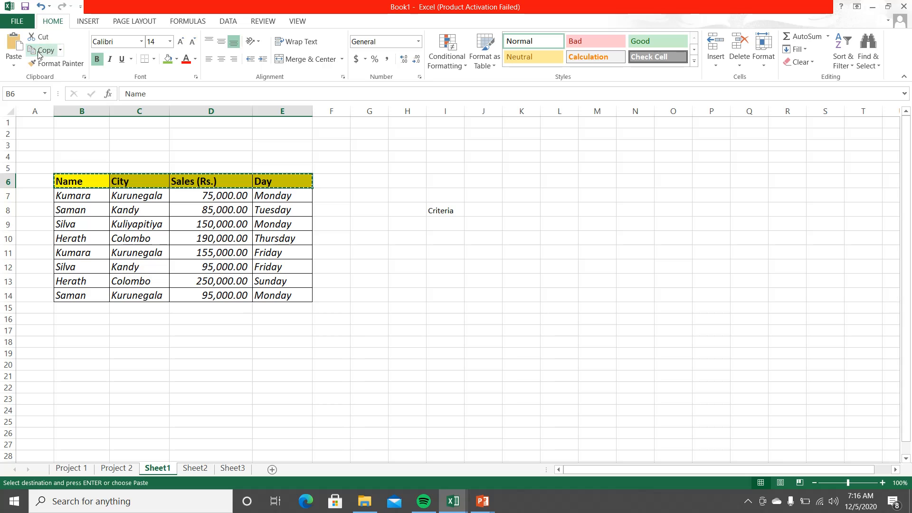
click(86, 126)
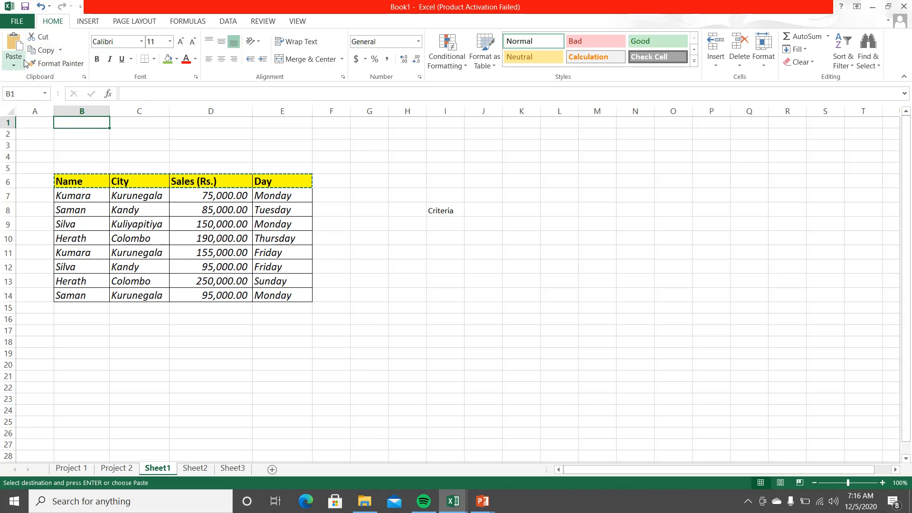
click(19, 45)
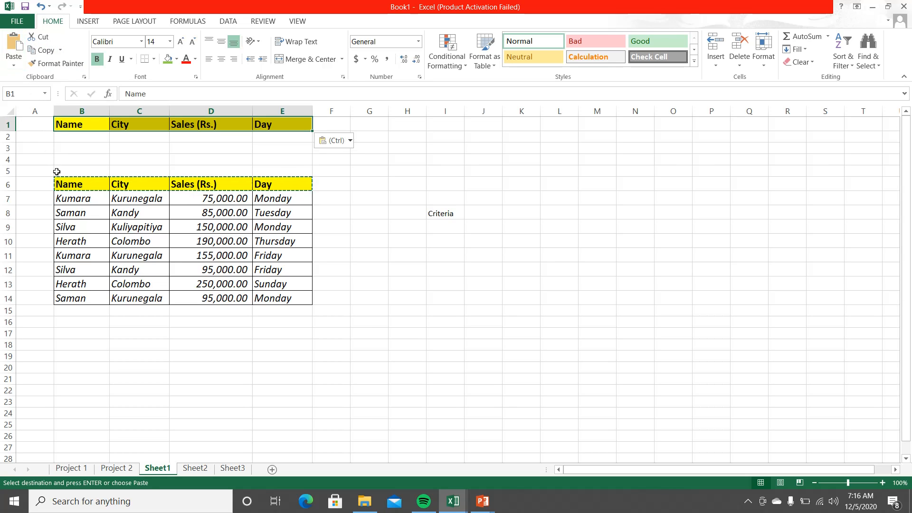
key(Escape)
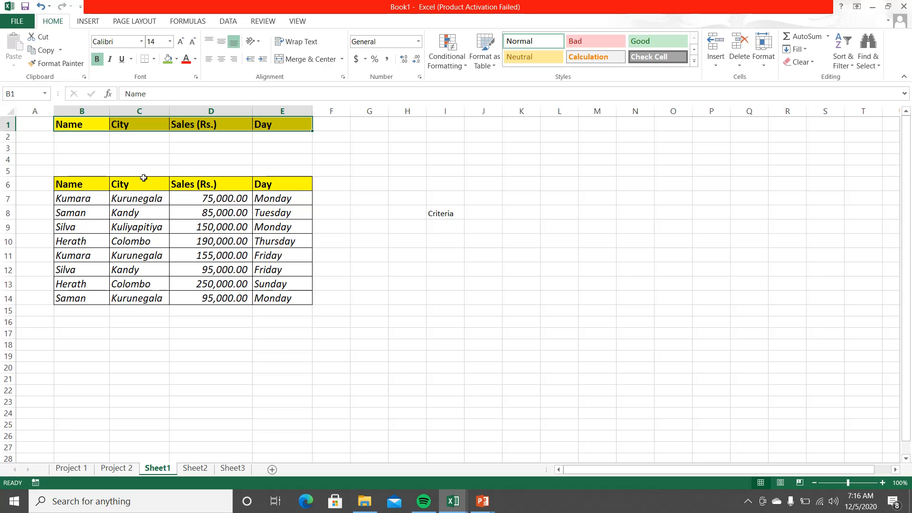
Enter Kurunegala as the filter criterion under the copied City header in cell C2.
click(141, 140)
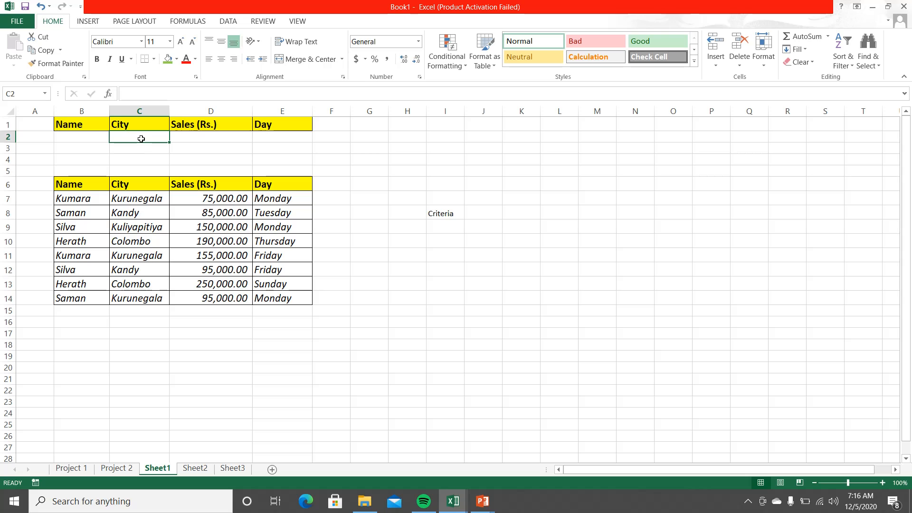
text(Kuruneg)
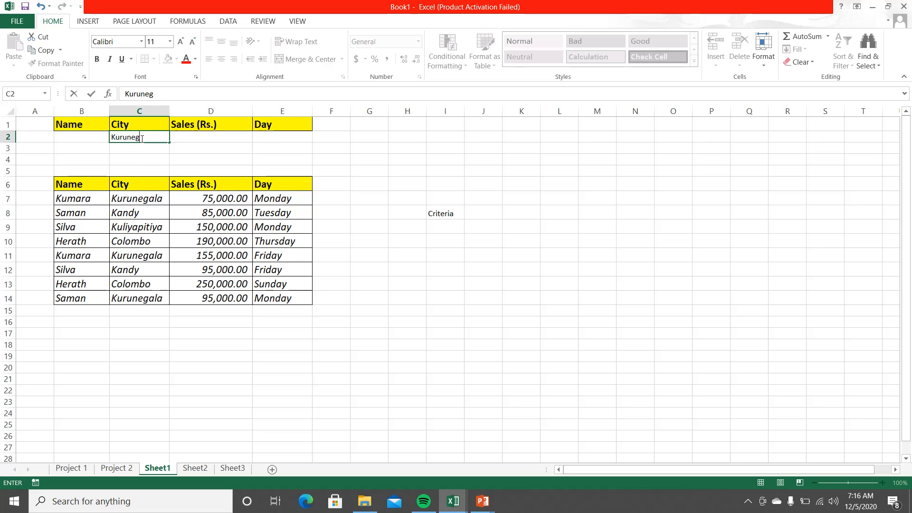
text(ala)
key(Return)
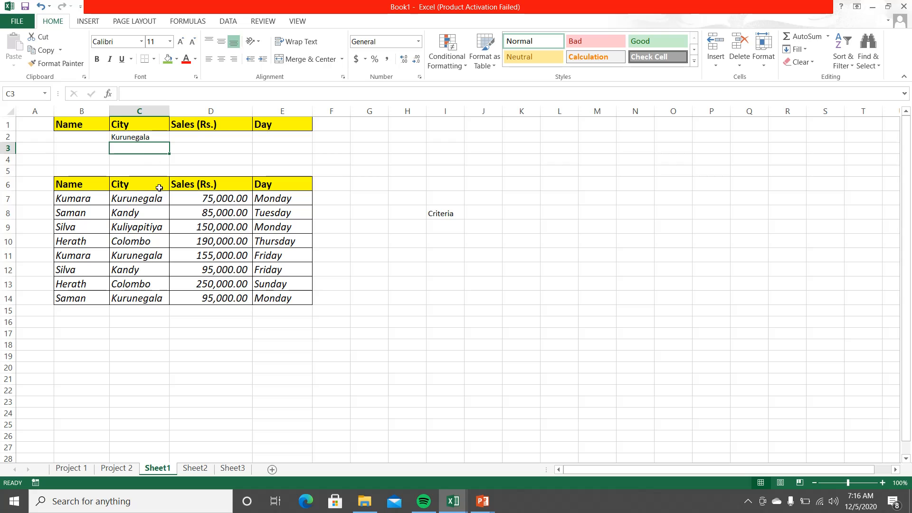
click(139, 137)
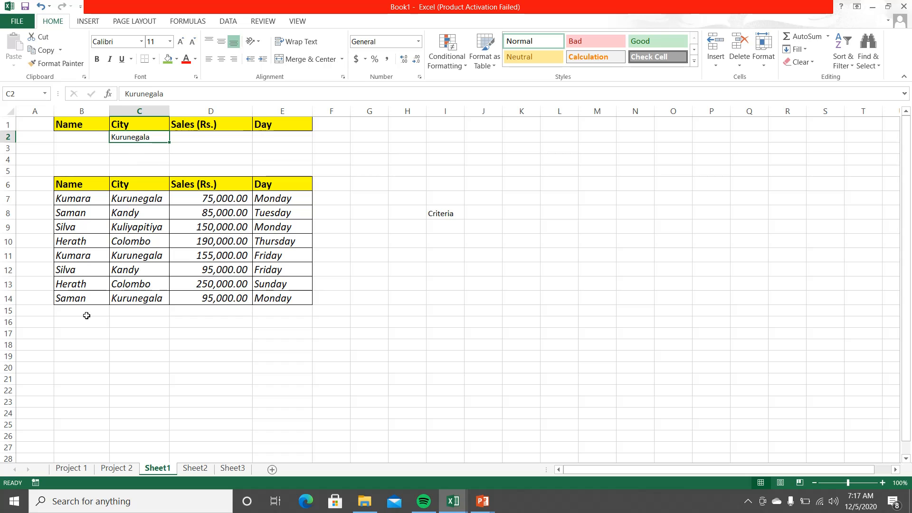
Start an Advanced Filter on the sales table and set its list range to B6:E14.
click(199, 239)
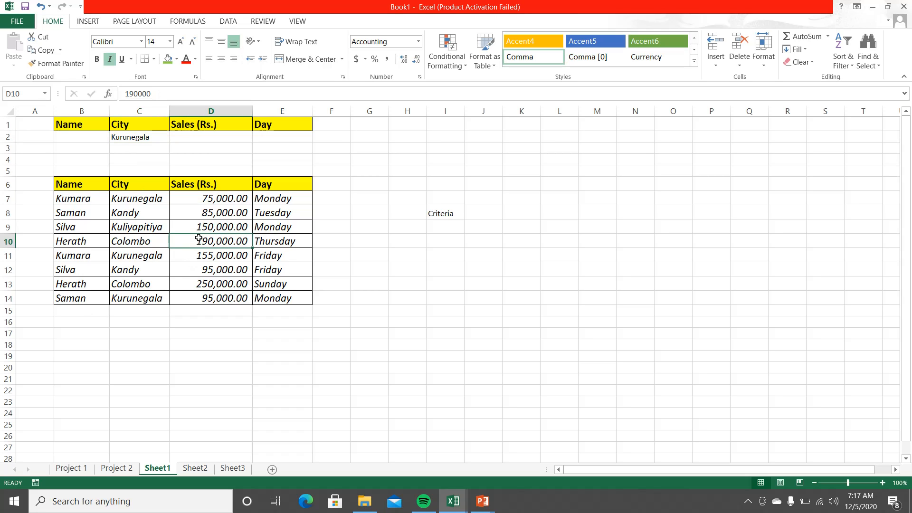
click(373, 265)
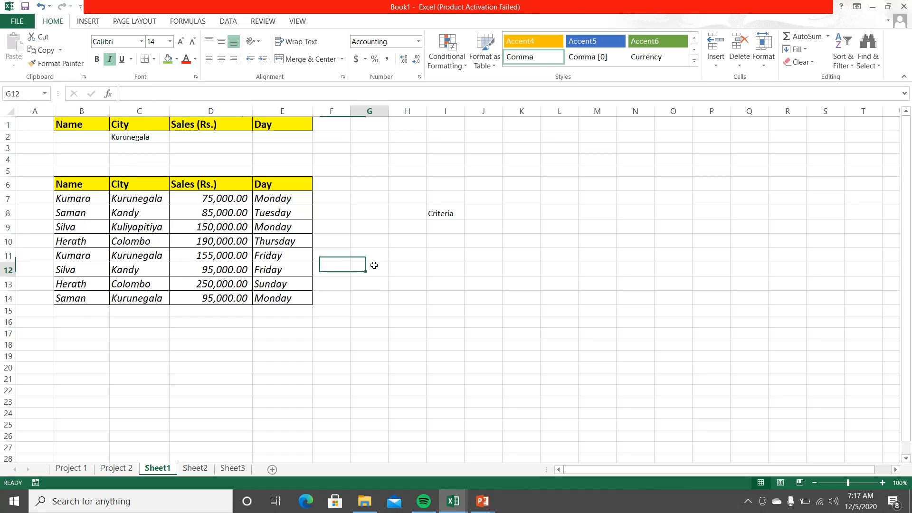
click(218, 238)
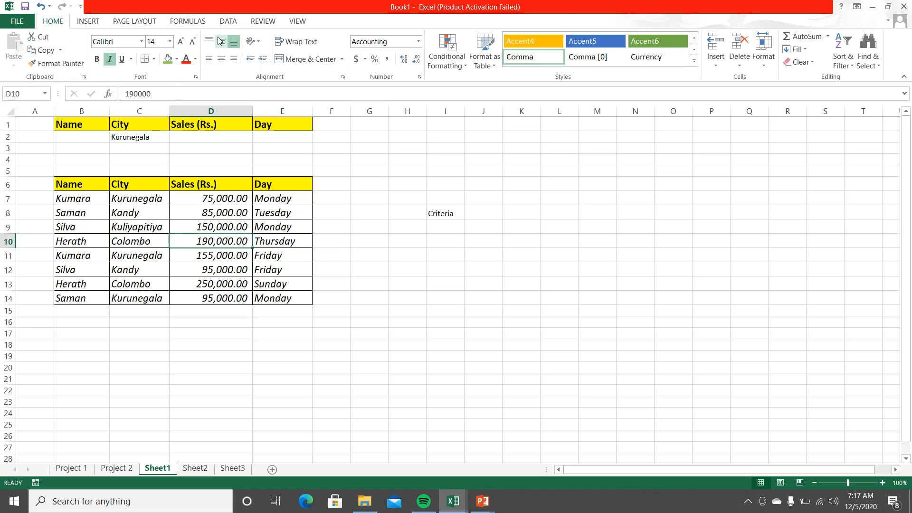
click(229, 21)
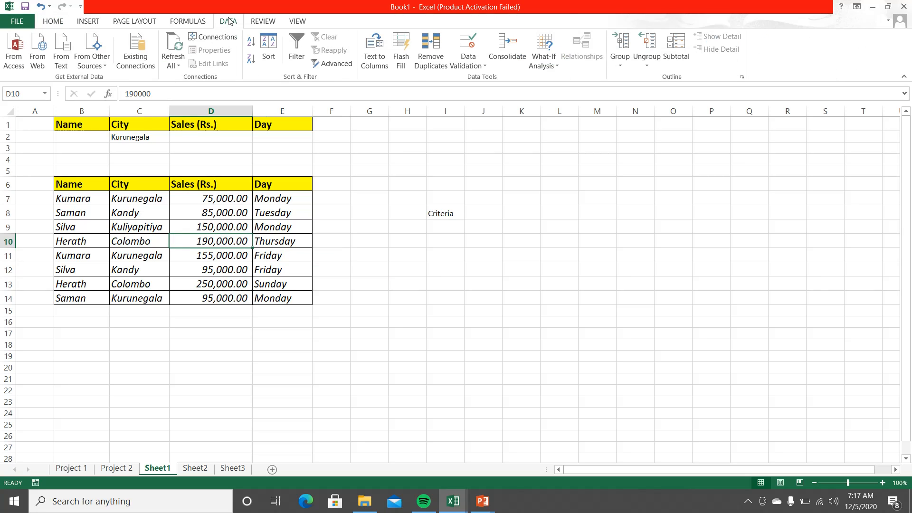
click(326, 64)
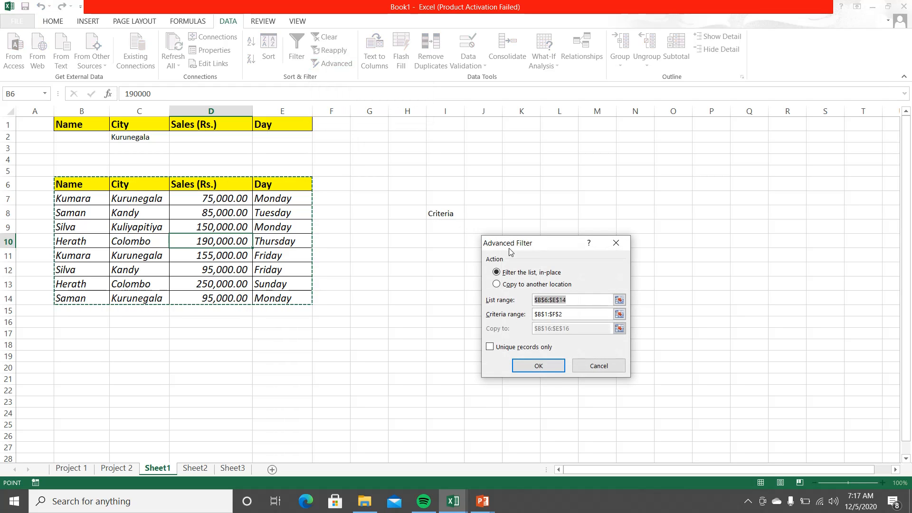
drag(510, 251, 401, 169)
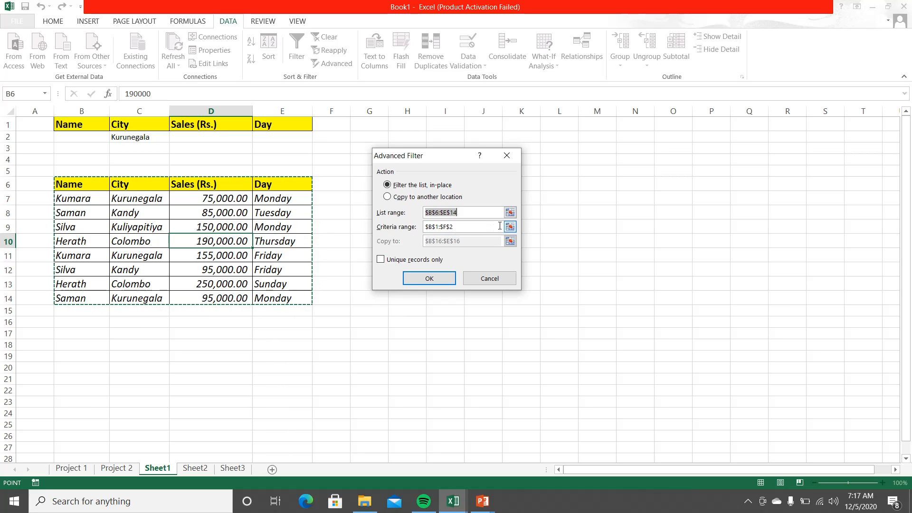
click(510, 213)
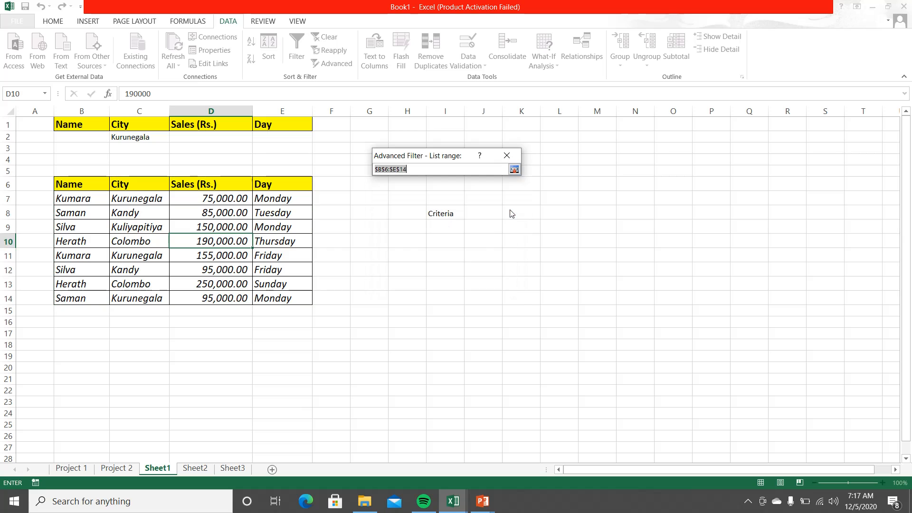
drag(102, 185, 273, 290)
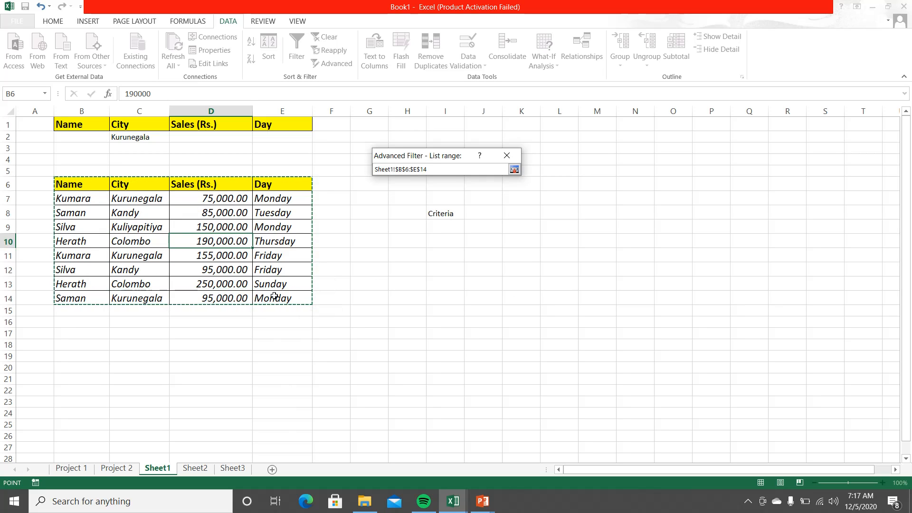
click(514, 170)
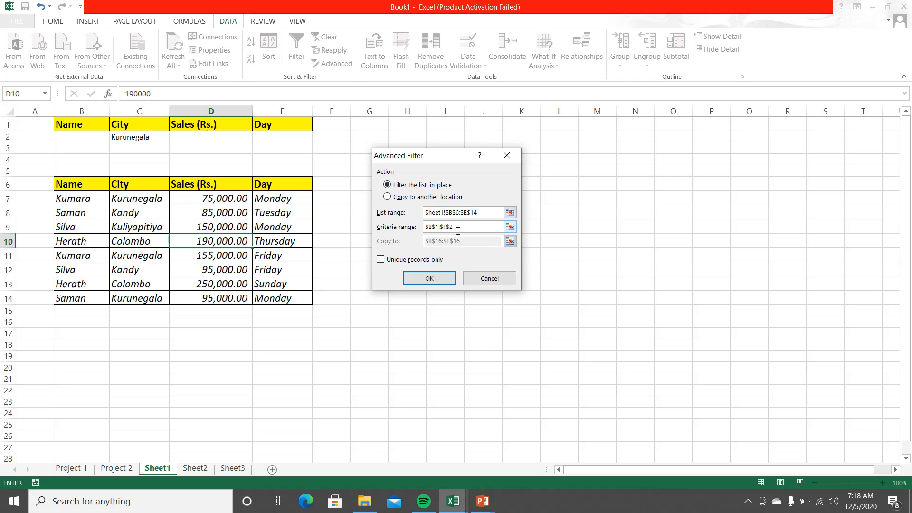
Set the Advanced Filter's criteria range to B1:E2 and apply the filter in place.
click(509, 229)
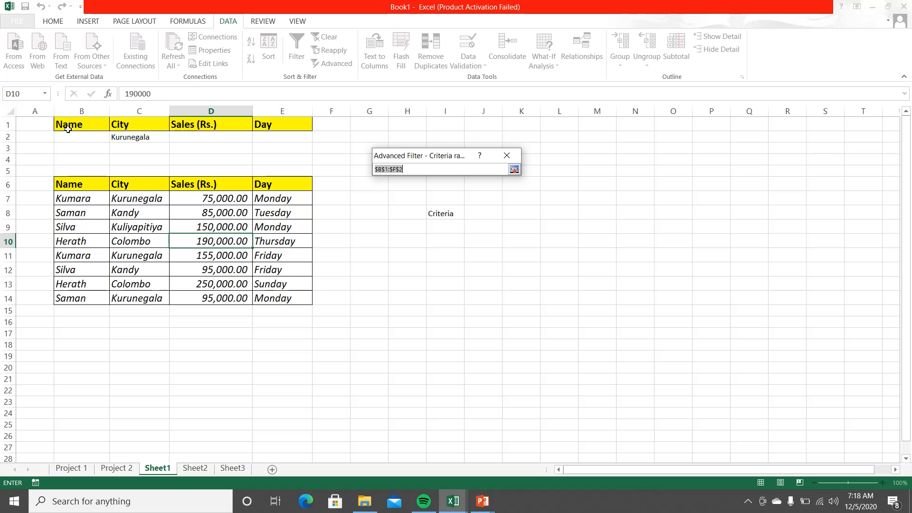
mouse_move(68, 129)
mouse_down()
mouse_move(254, 128)
mouse_move(282, 137)
mouse_up()
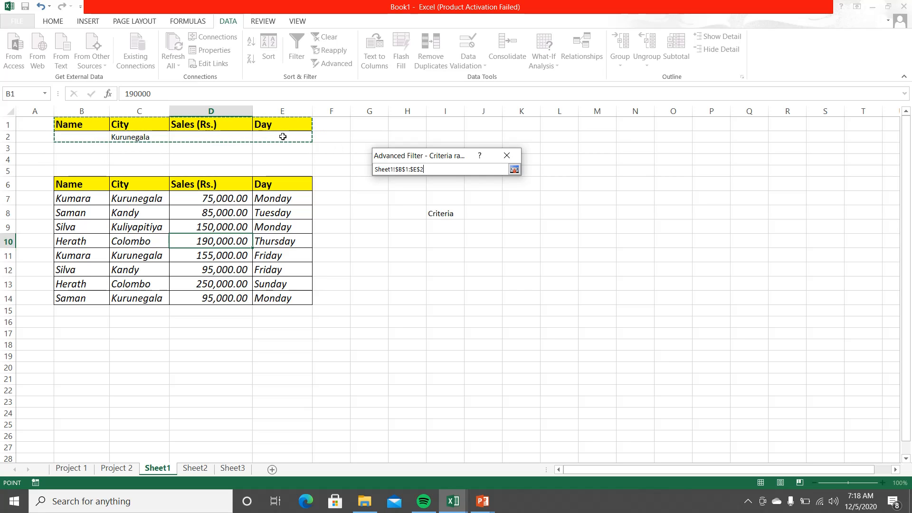
click(515, 169)
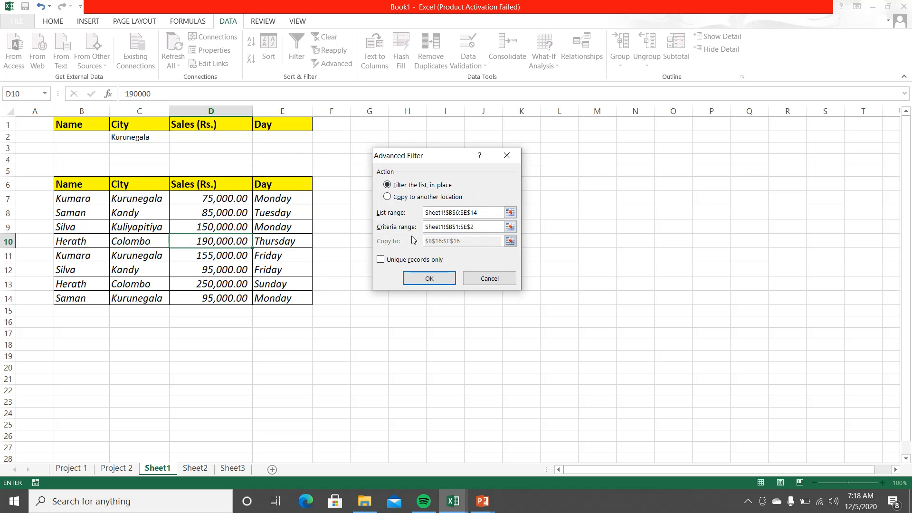
click(429, 281)
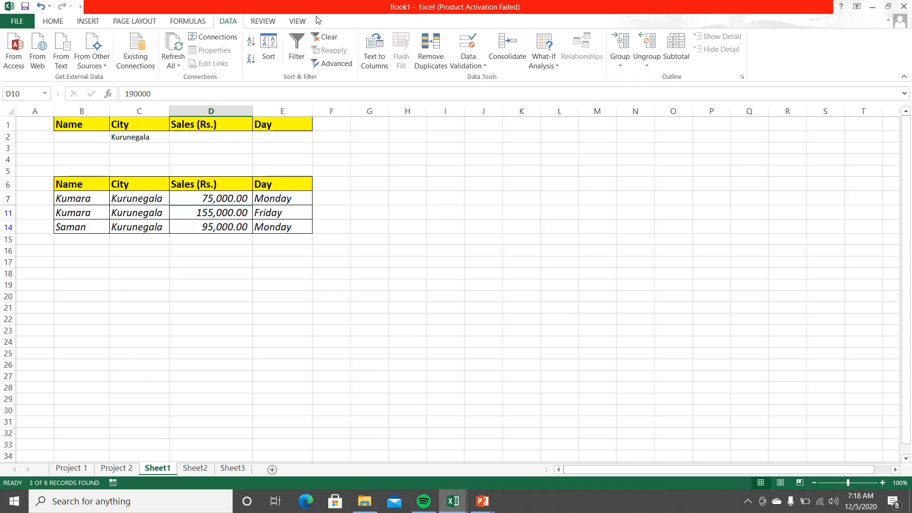
Clear the sales table's filter and delete the stray Criteria text from cell I8.
click(320, 40)
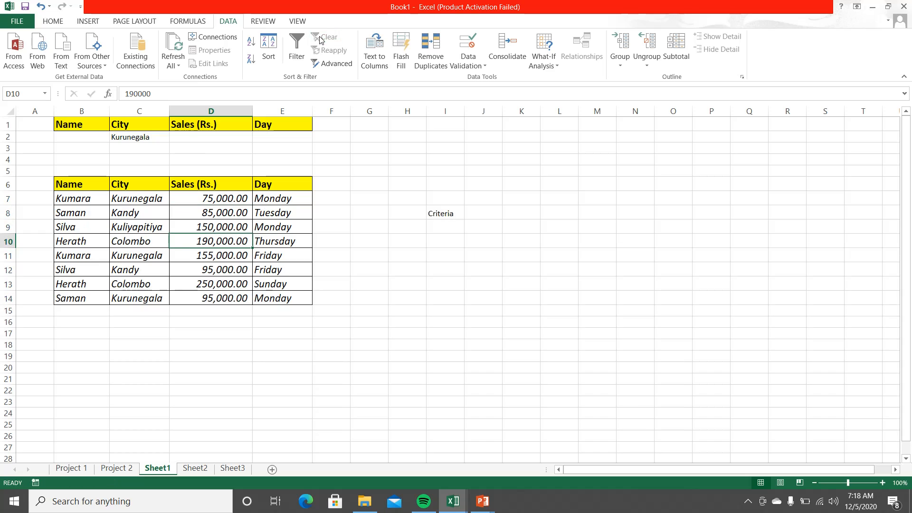
click(443, 213)
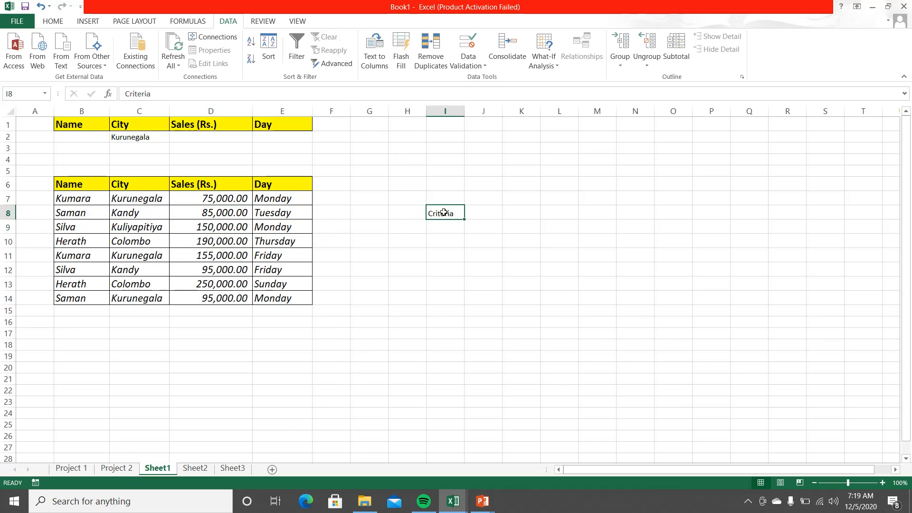
key(Delete)
Copy the sales table's header row B6:E6 below the table, starting at cell B18.
click(97, 185)
drag(96, 184, 267, 185)
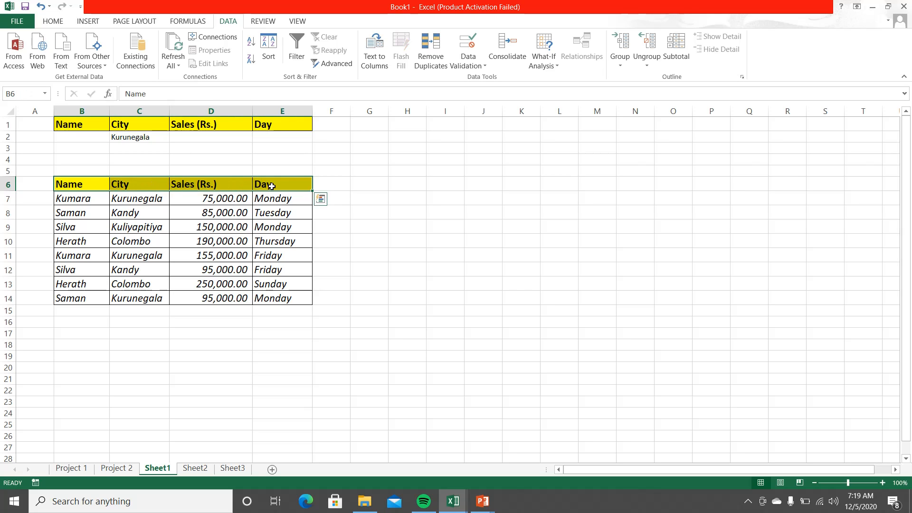
click(52, 21)
click(34, 52)
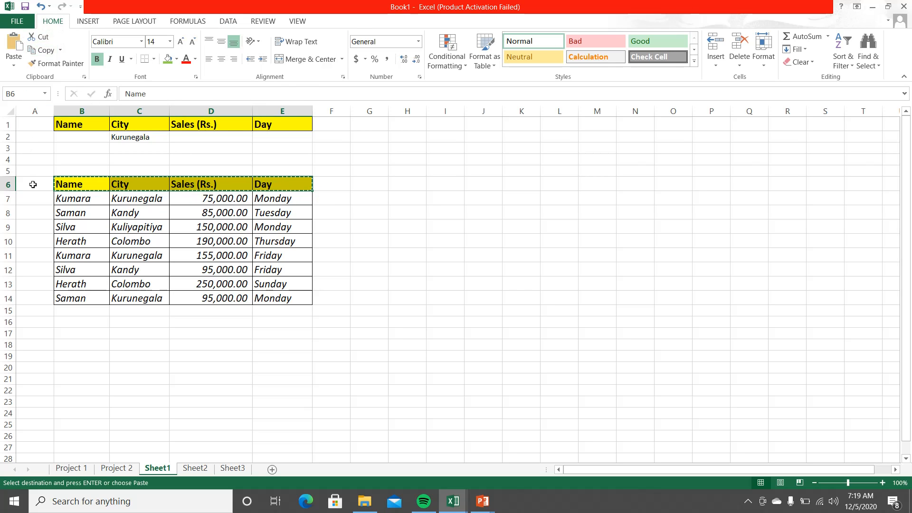
click(78, 344)
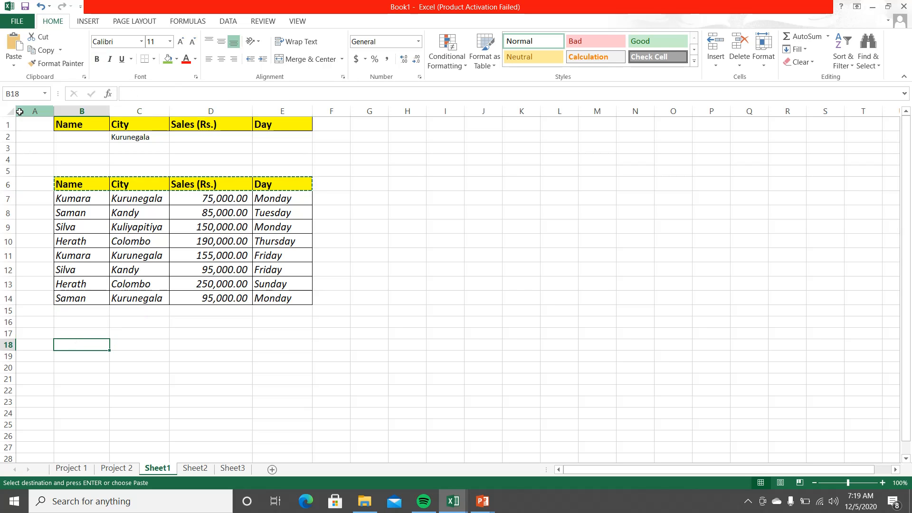
click(13, 48)
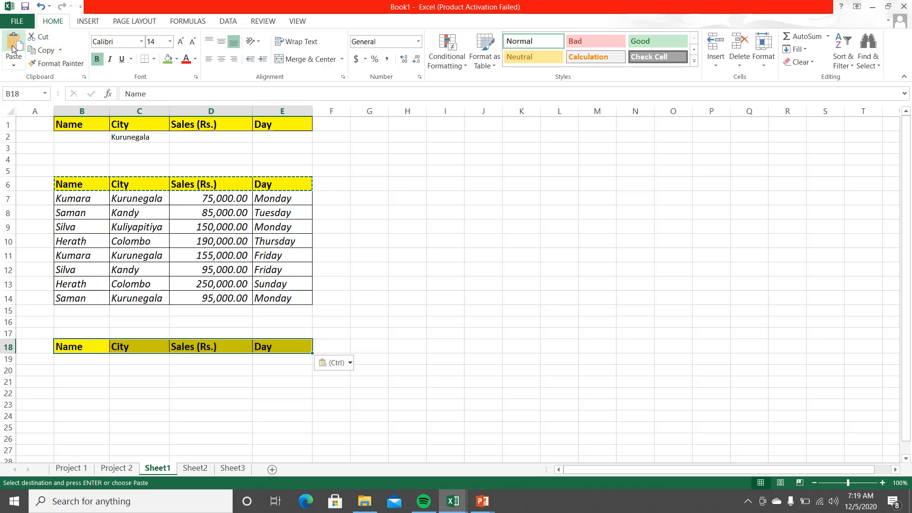
key(Escape)
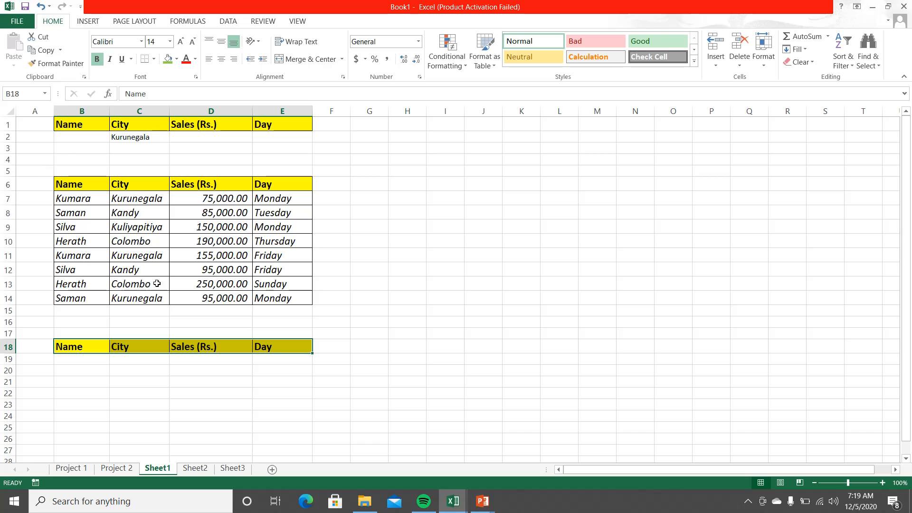
click(399, 299)
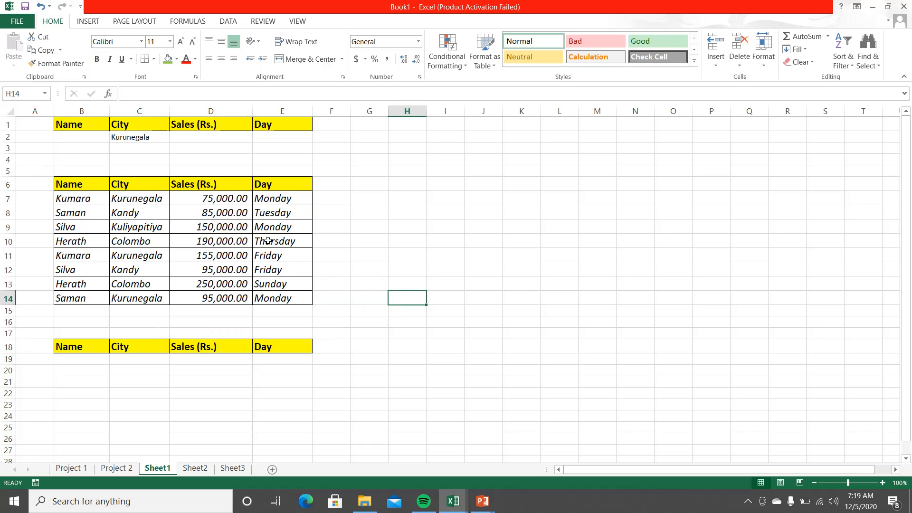
Start an Advanced Filter on the sales table with B1:E2 as its criteria range.
click(236, 227)
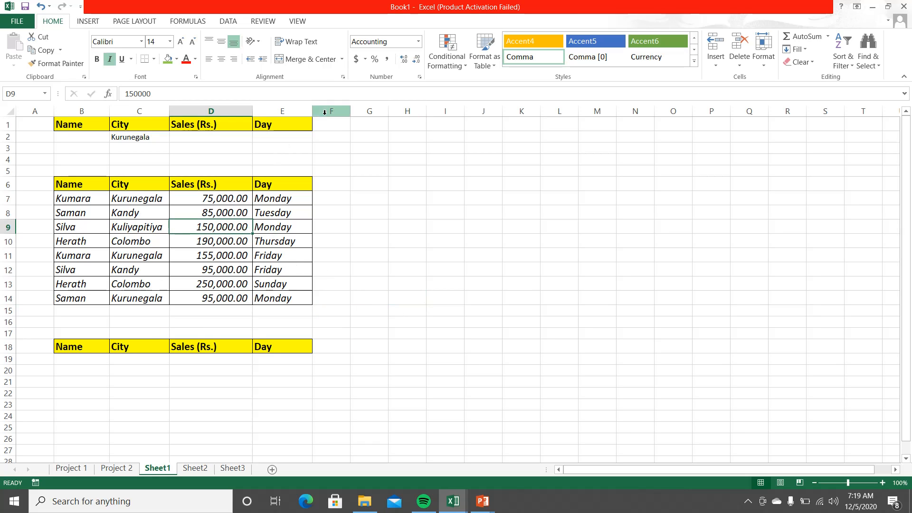
click(229, 21)
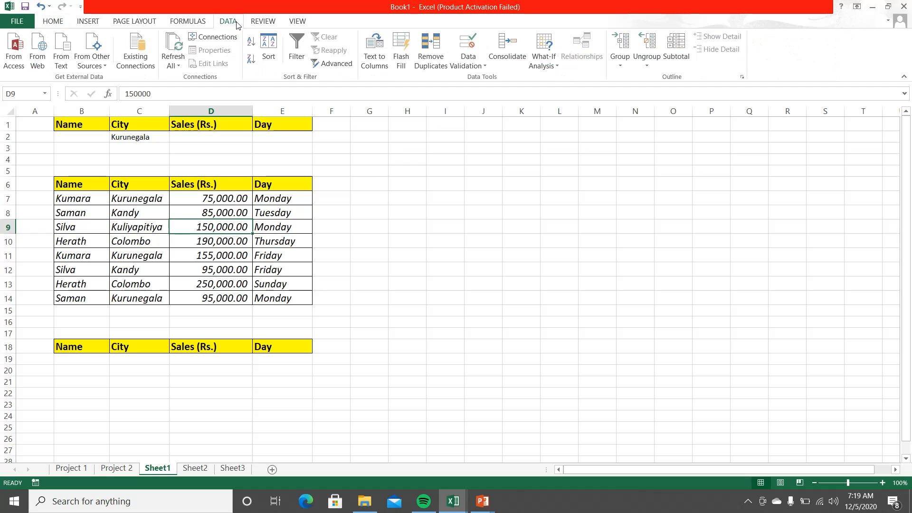
click(328, 64)
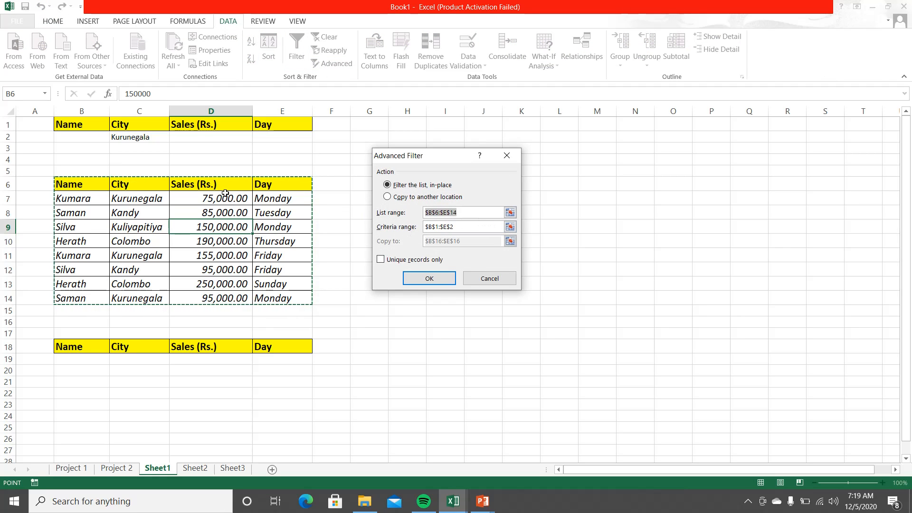
click(510, 227)
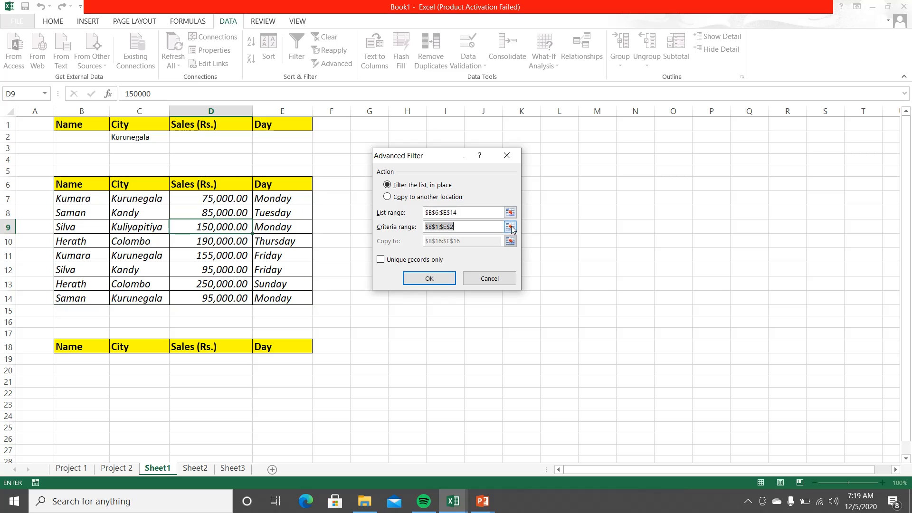
drag(77, 126, 124, 134)
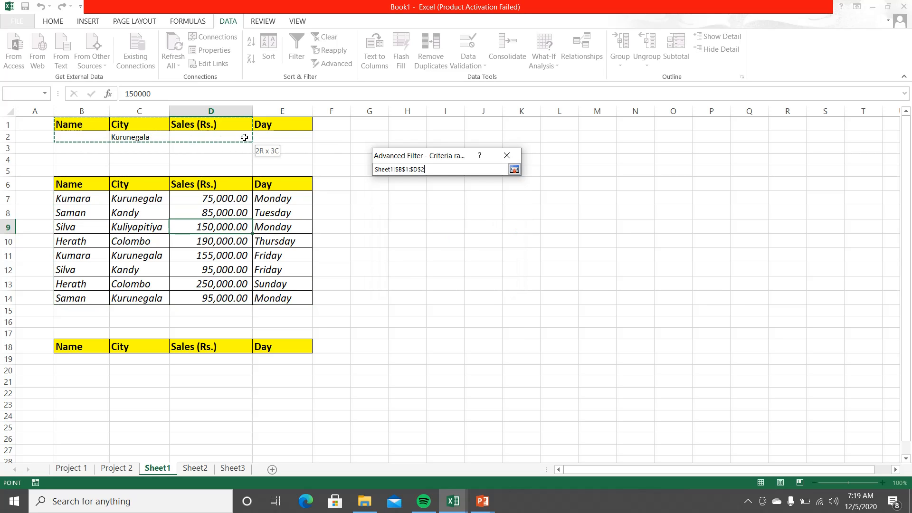
drag(245, 137, 280, 138)
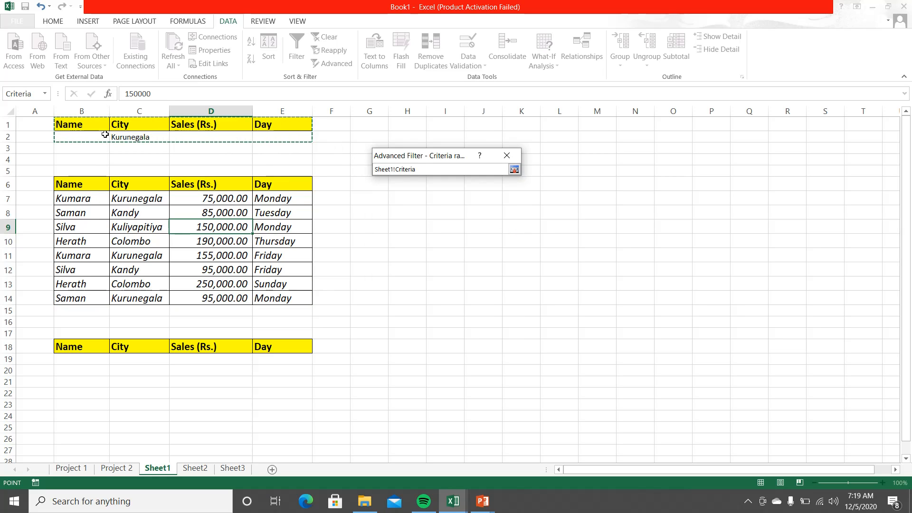
drag(117, 125, 280, 140)
click(512, 169)
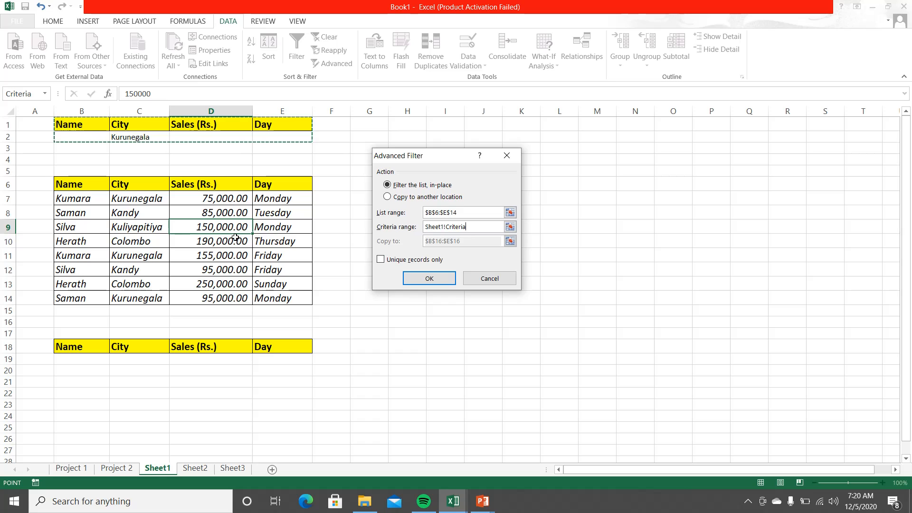
Set the Advanced Filter to copy its results to another location, B18:E18, and apply it.
click(388, 198)
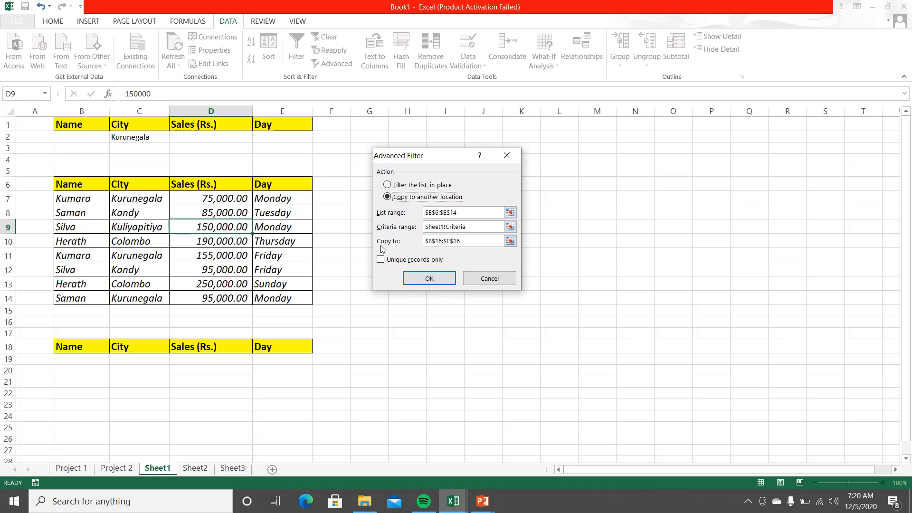
click(387, 185)
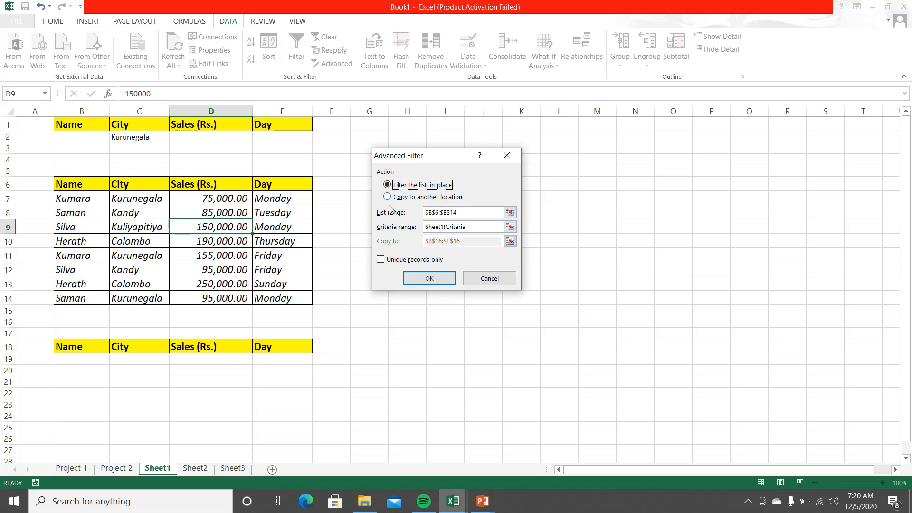
click(388, 197)
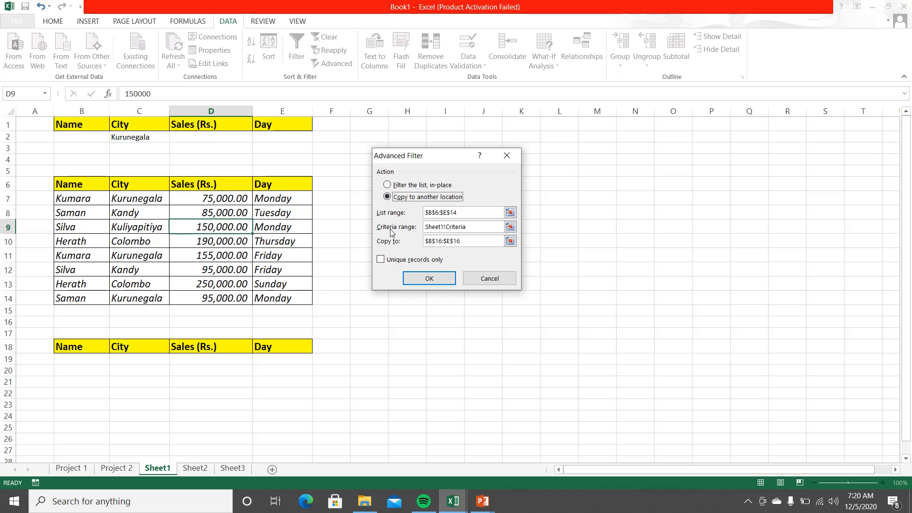
click(510, 242)
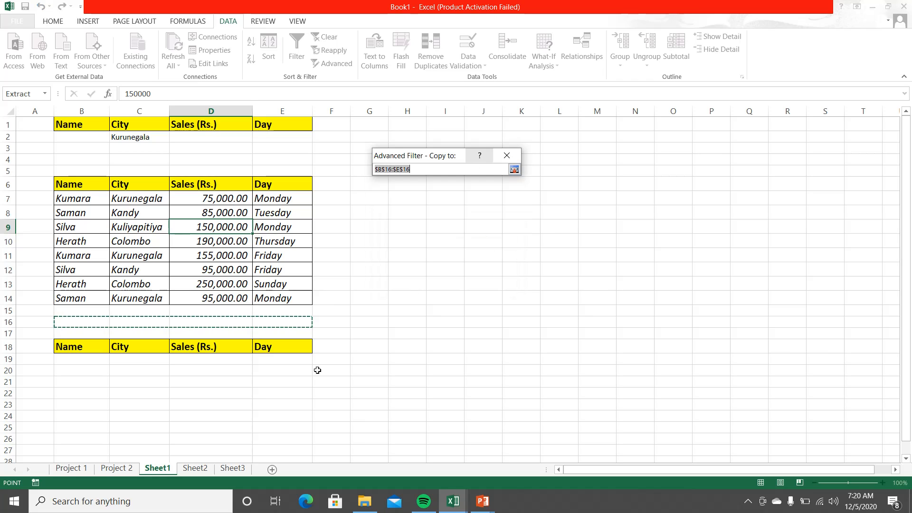
drag(93, 347, 285, 347)
click(514, 170)
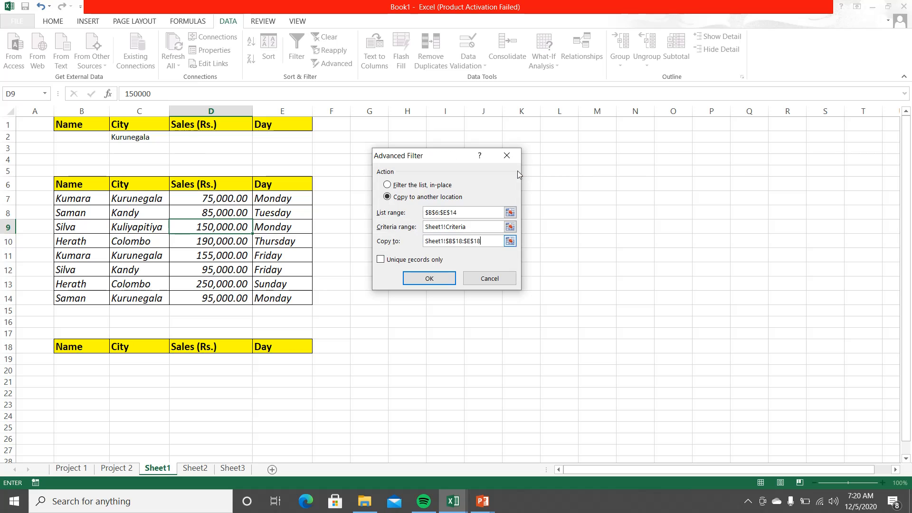
click(428, 279)
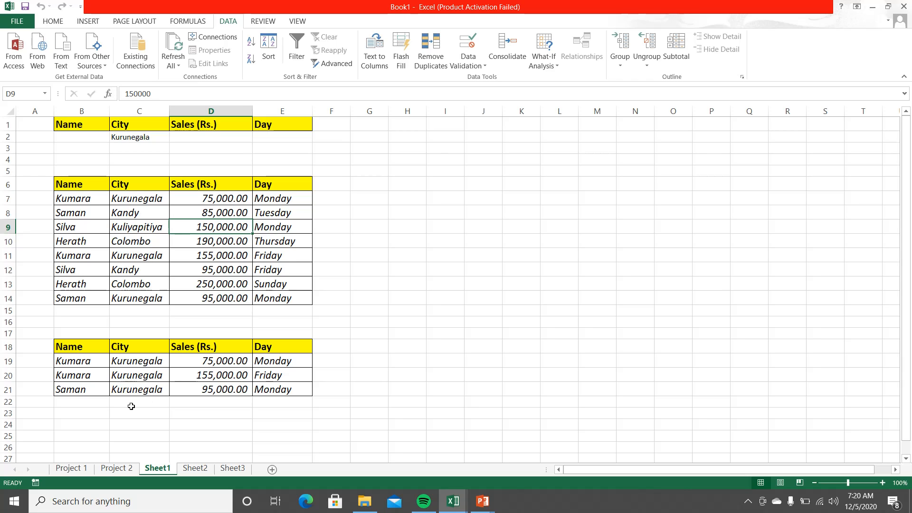
Clear all contents and formatting from A17:F23, removing the extracted Kurunegala records and their headers.
drag(47, 330, 347, 417)
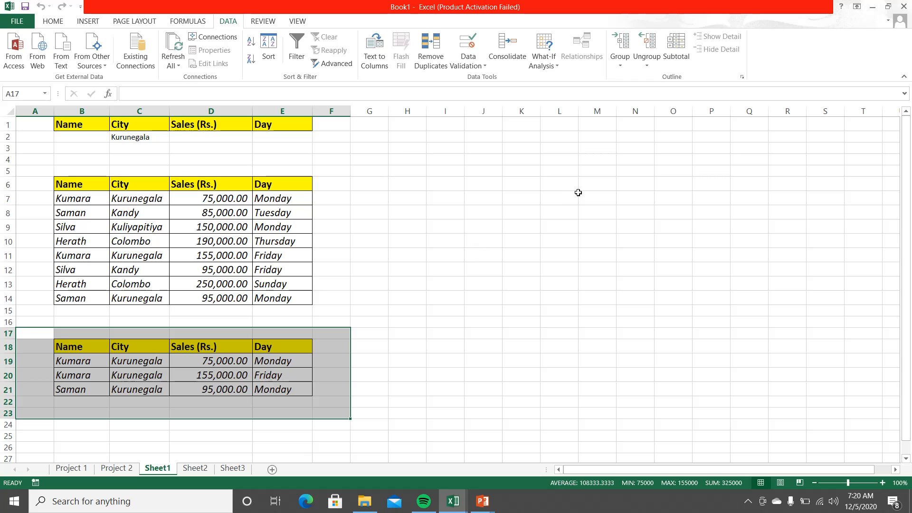
click(53, 24)
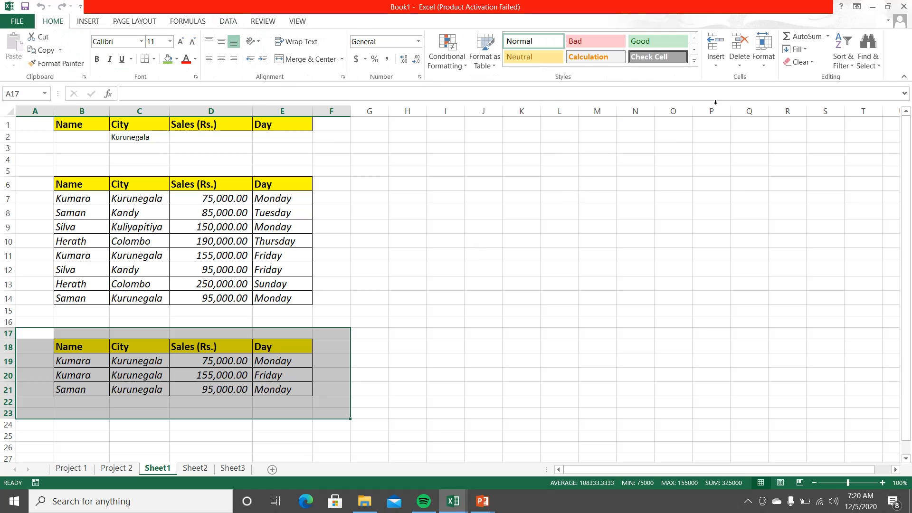
click(812, 62)
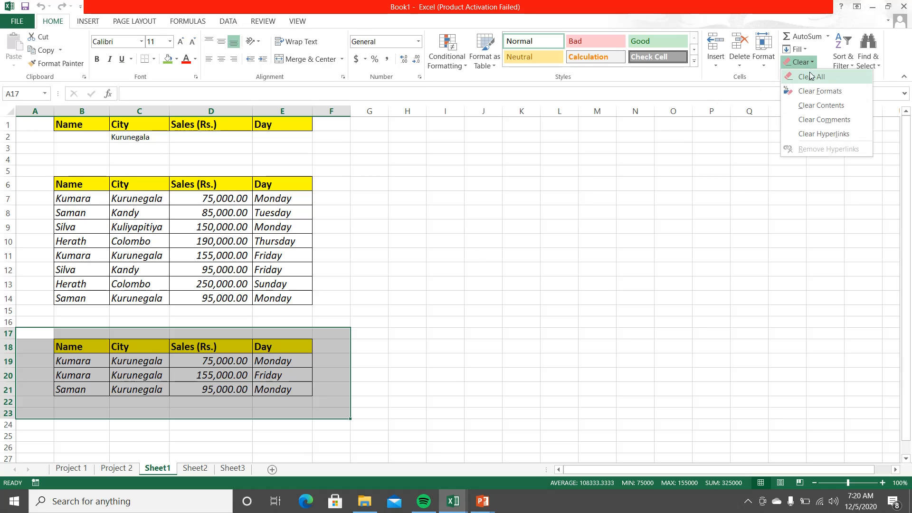
click(811, 76)
click(604, 209)
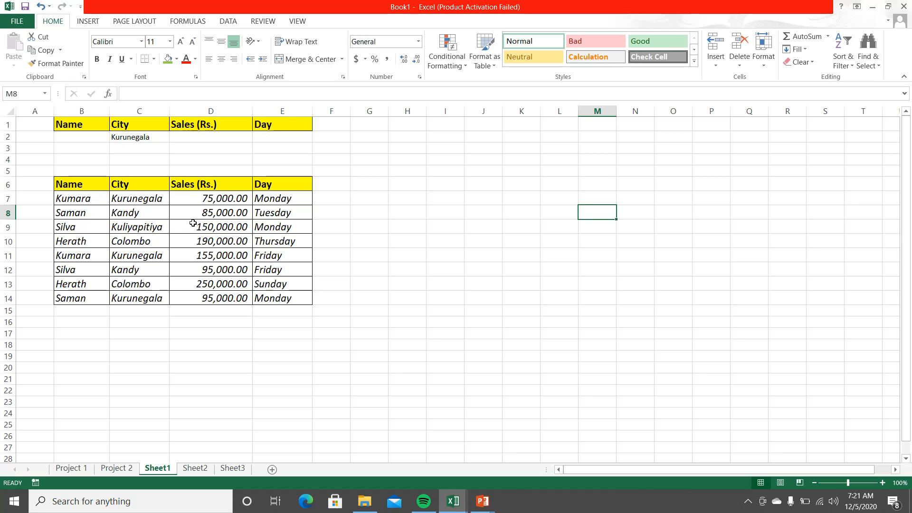
Enter Kandy as a second City criterion in cell C3, below Kurunegala.
click(139, 148)
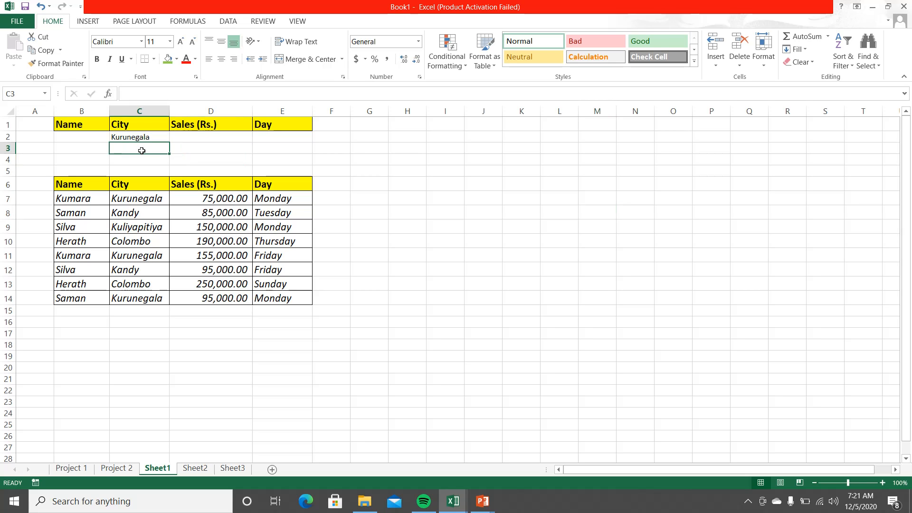
text(Kand)
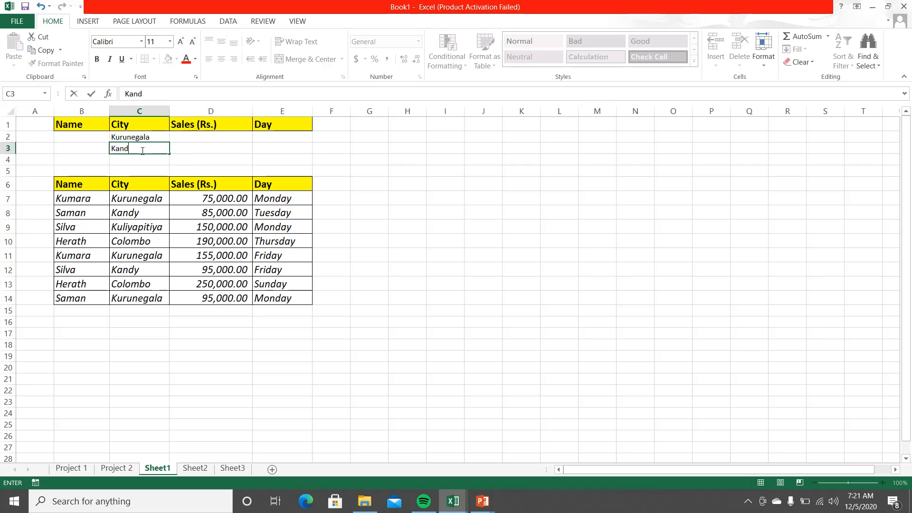
text(y)
key(Return)
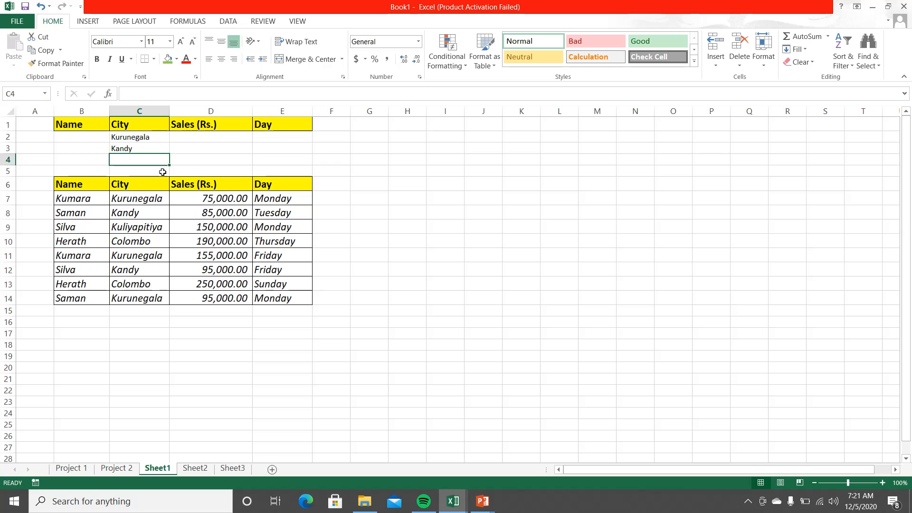
click(370, 217)
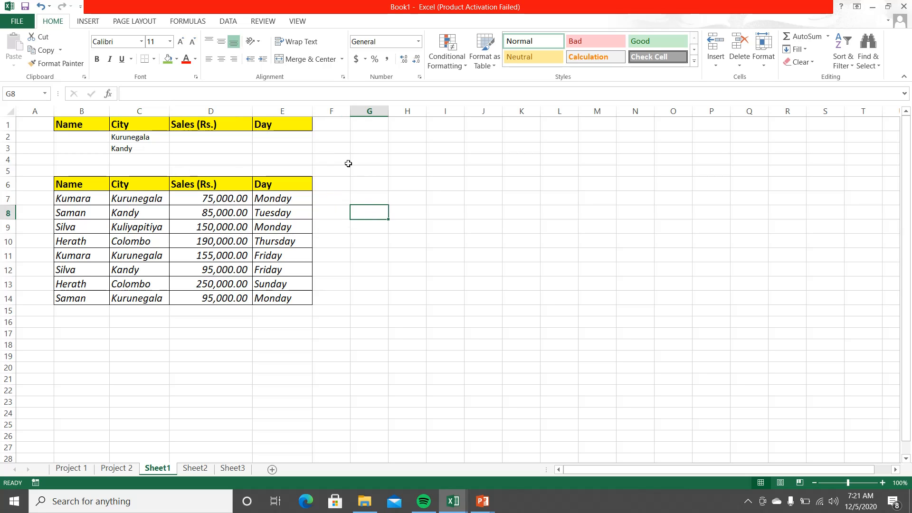
Start a new Advanced Filter and set its list range to the sales table B6:E14.
click(228, 21)
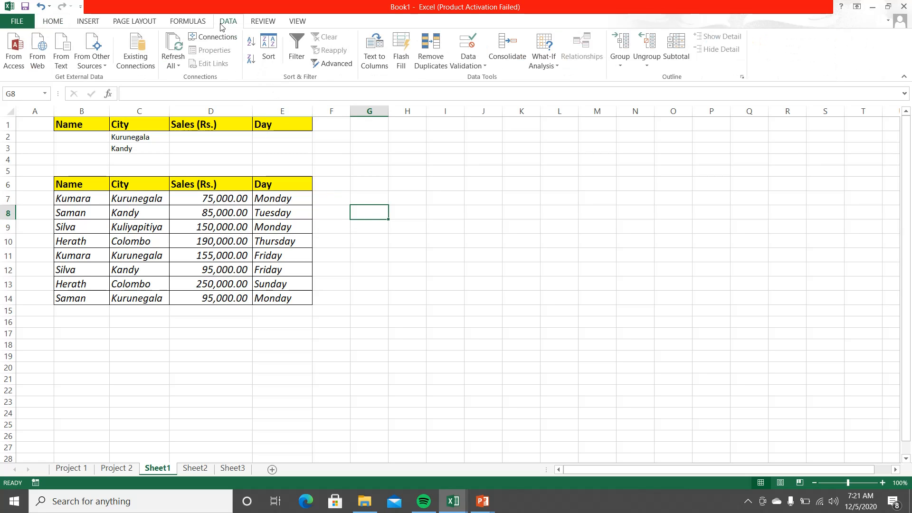
click(328, 63)
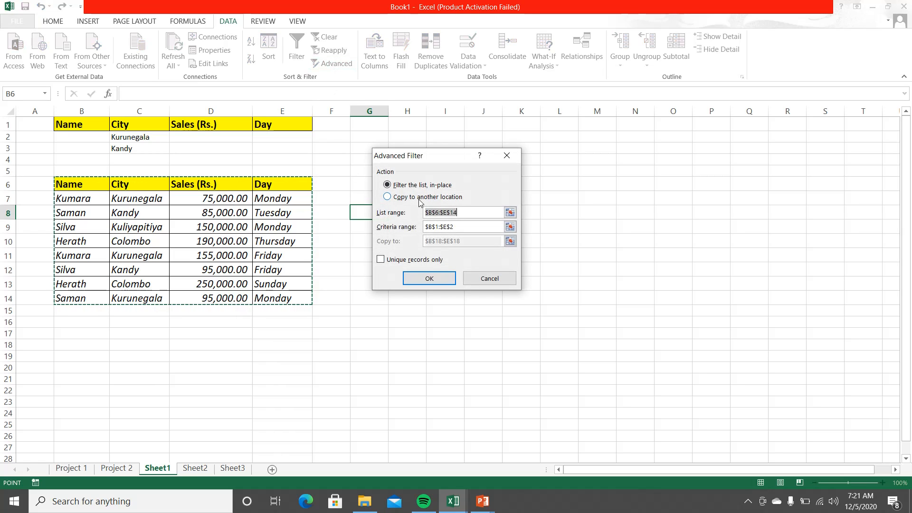
click(514, 215)
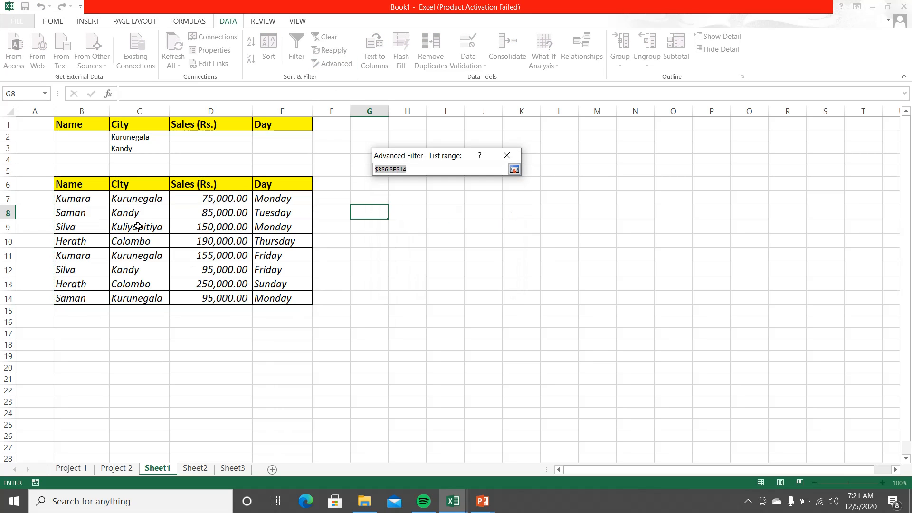
drag(101, 188, 264, 298)
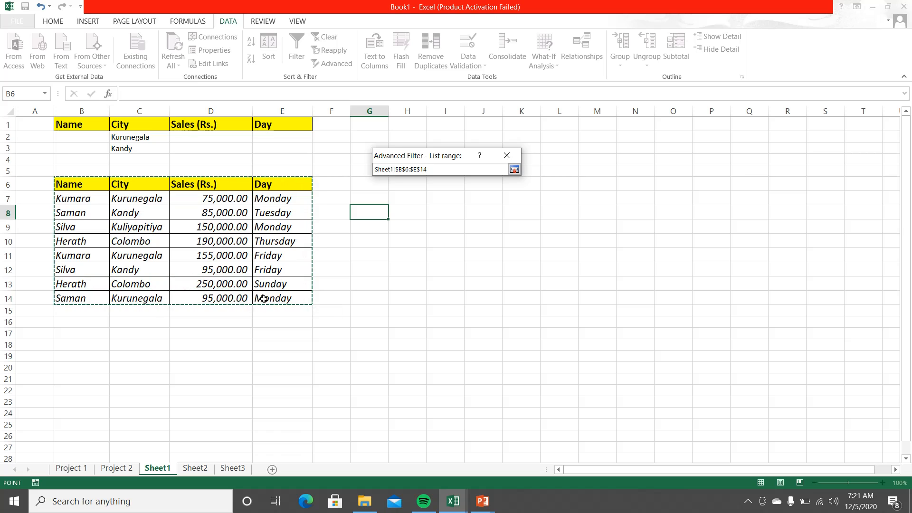
click(517, 170)
Set the Advanced Filter criteria range to B1:E3, covering both cities, and apply the filter in place.
click(510, 226)
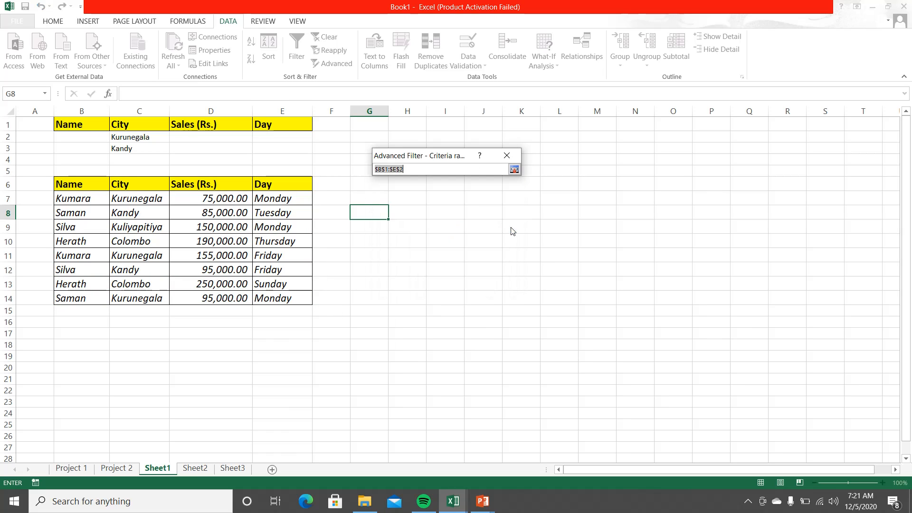
drag(88, 124, 269, 152)
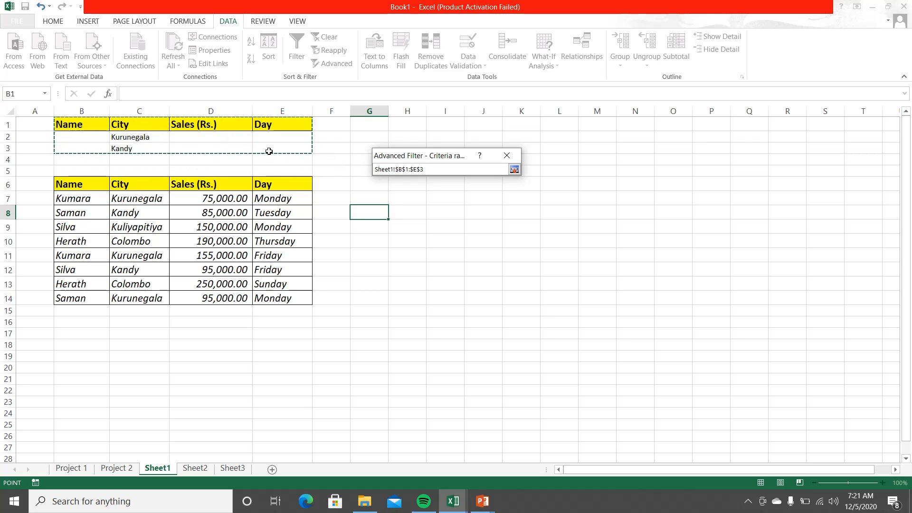
click(515, 169)
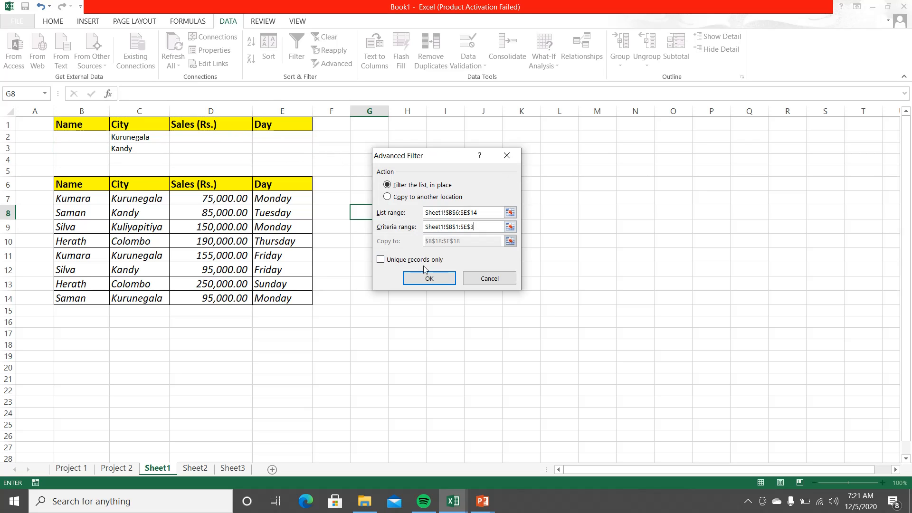
click(429, 279)
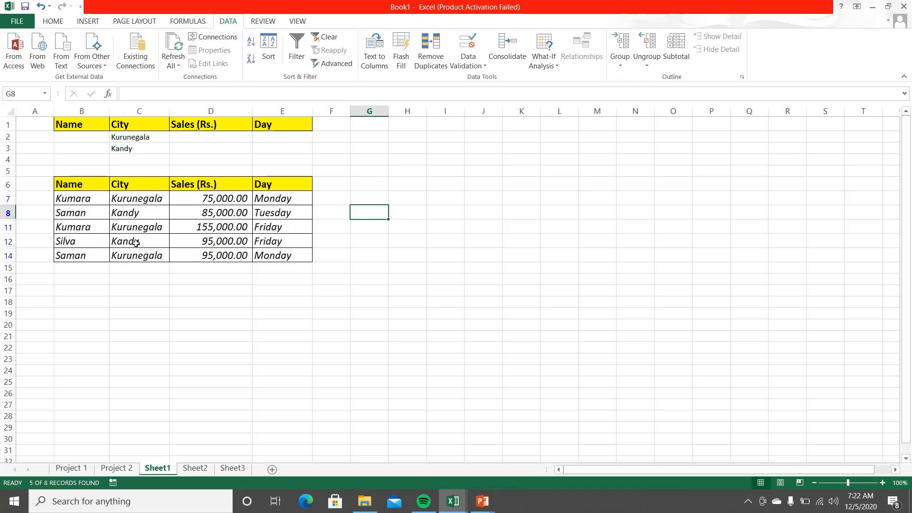
Clear the filter from the sales table and delete the Kandy criterion from cell C3.
click(321, 38)
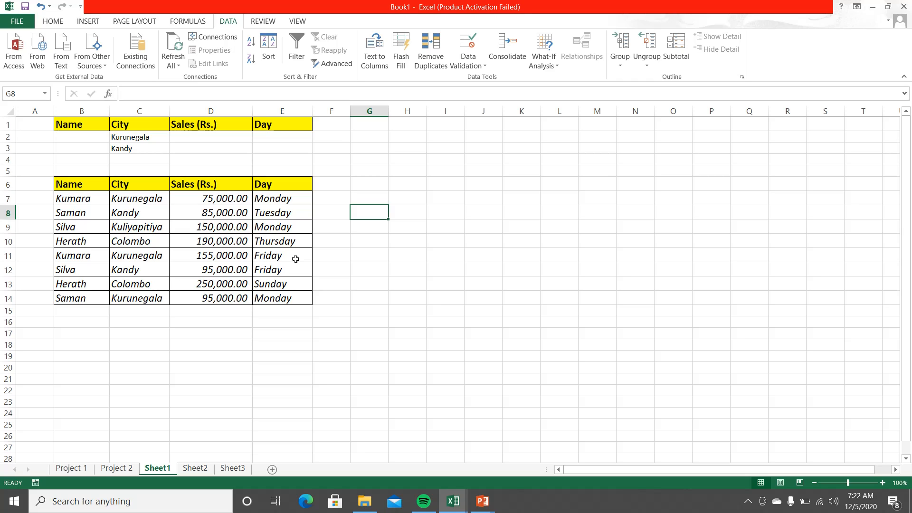
click(156, 152)
key(Delete)
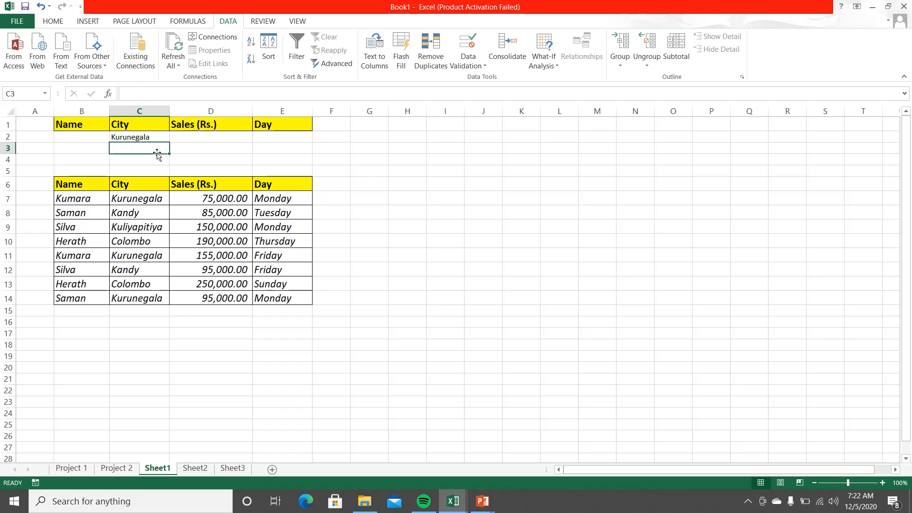
Enter Monday as the Day criterion in cell E2, alongside Kurunegala.
click(281, 136)
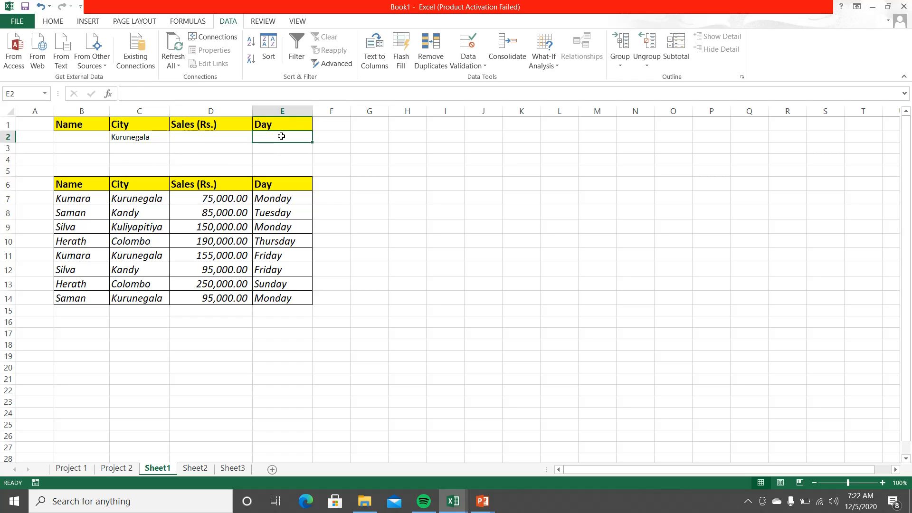
text(Mon)
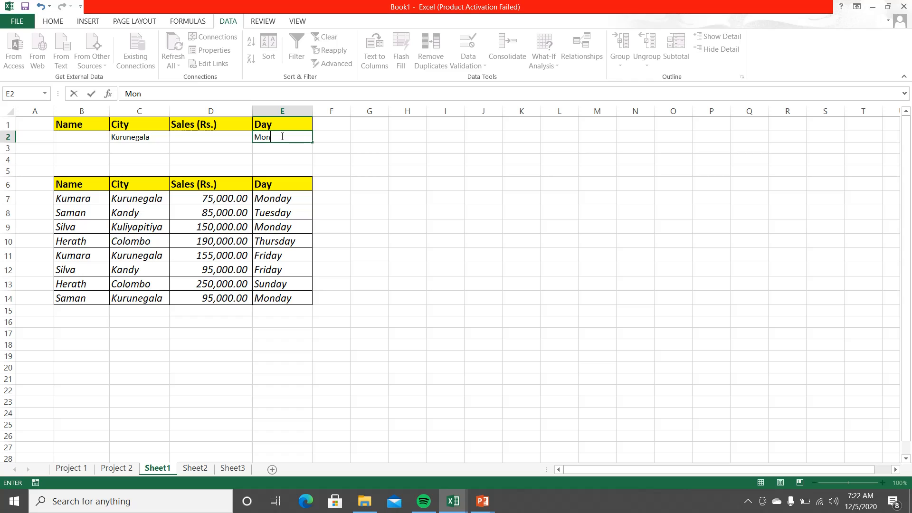
text(day)
key(Return)
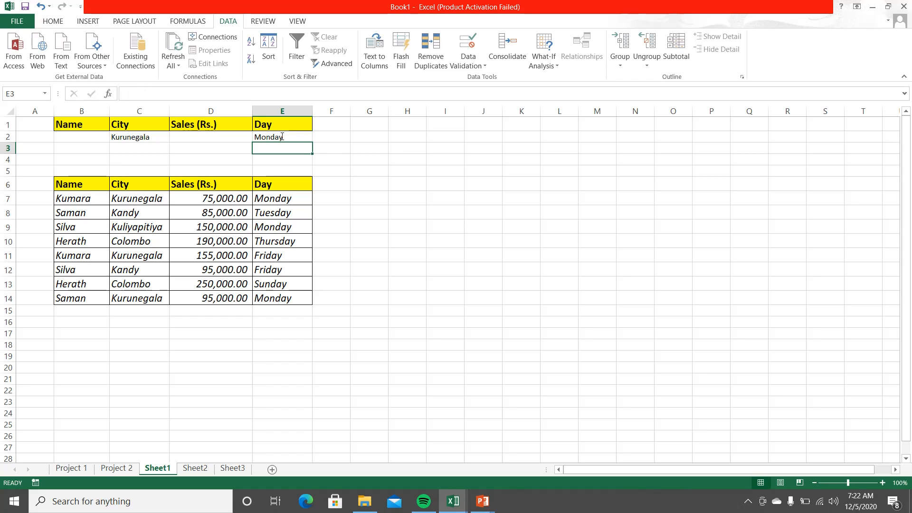
click(223, 240)
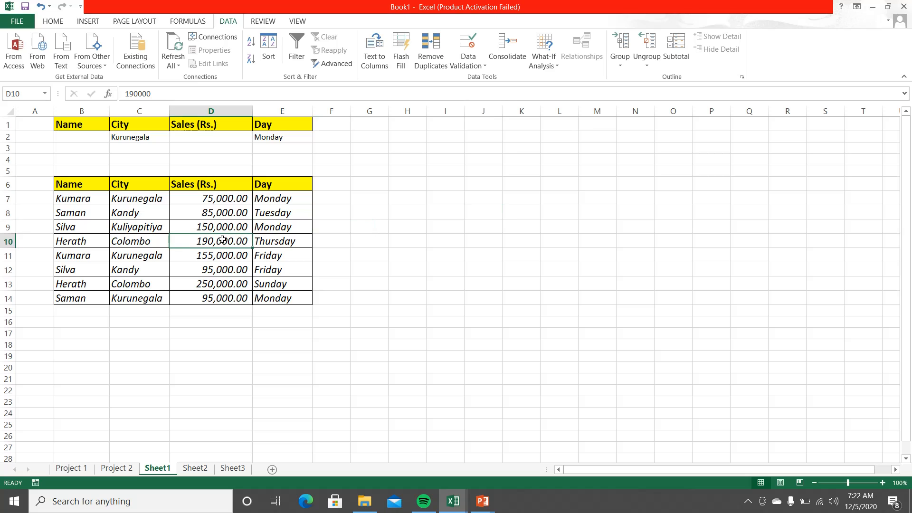
Copy the sales table's header row B6:E6 and paste it at B17 below the table.
drag(80, 185, 306, 185)
key(ctrl+c)
click(53, 21)
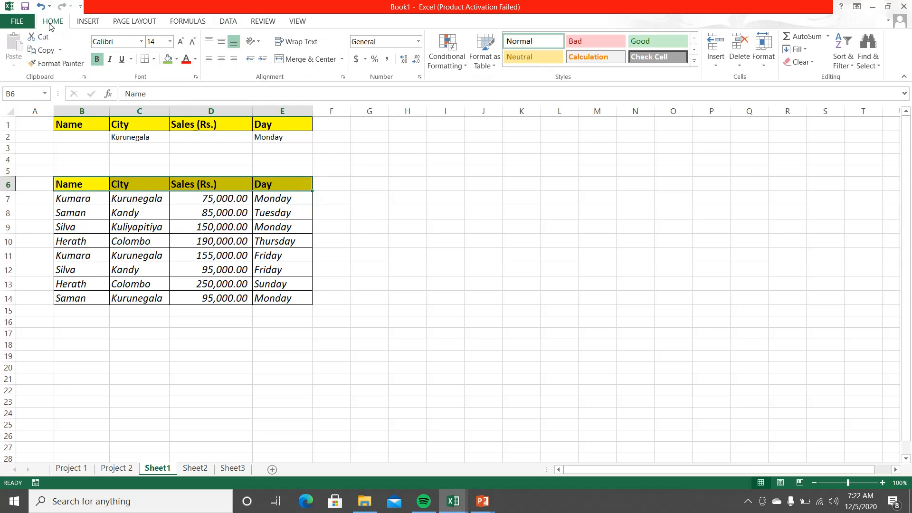
click(43, 50)
click(62, 333)
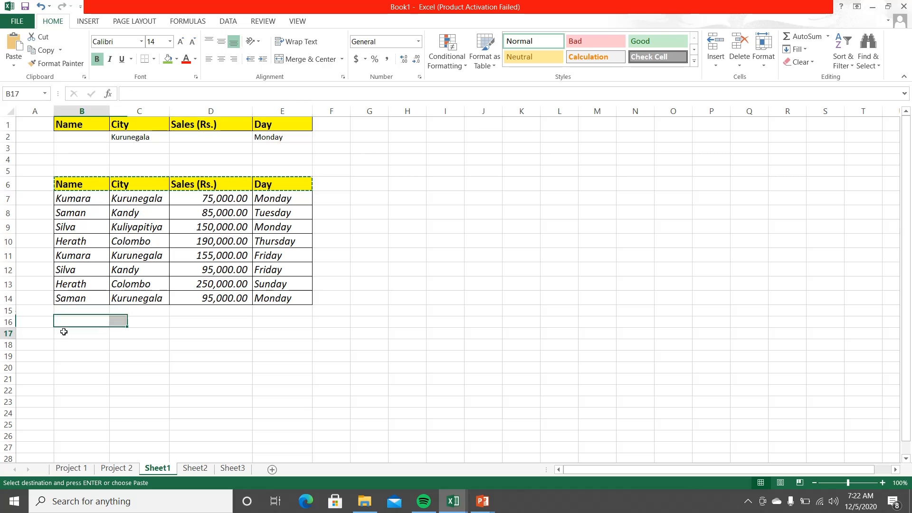
key(ctrl+v)
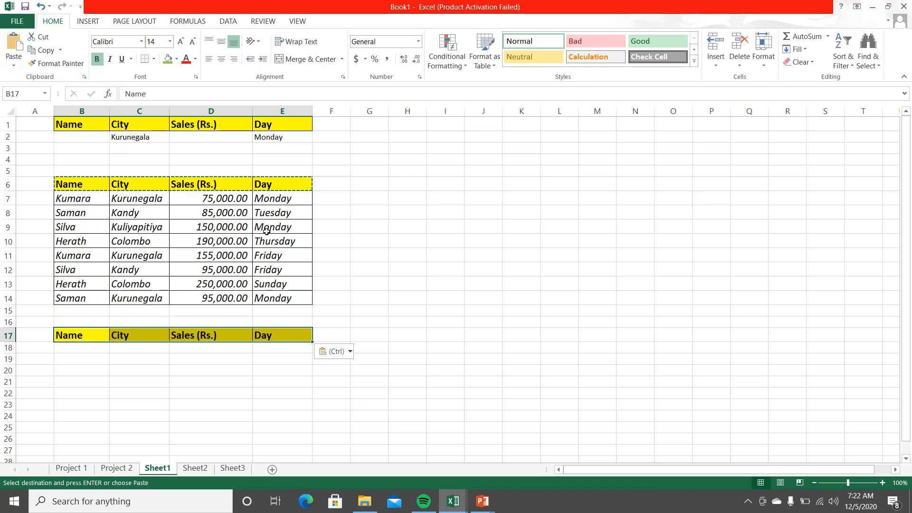
key(Escape)
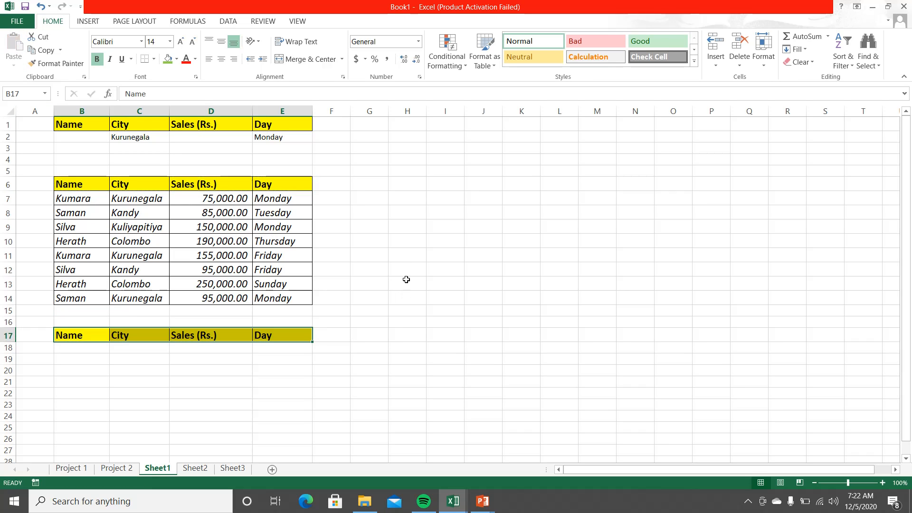
Start an Advanced Filter that copies to another location, with the sales table B6:E14 as its list range.
click(406, 257)
click(229, 21)
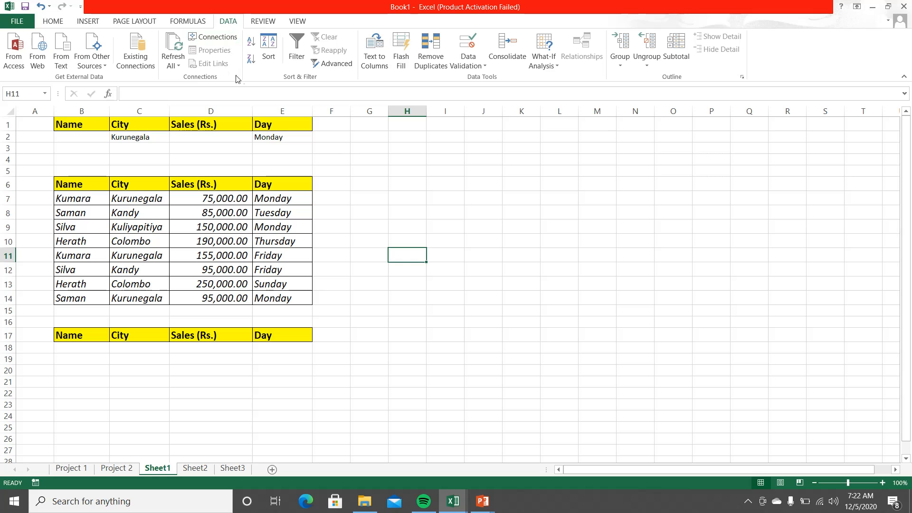
click(332, 64)
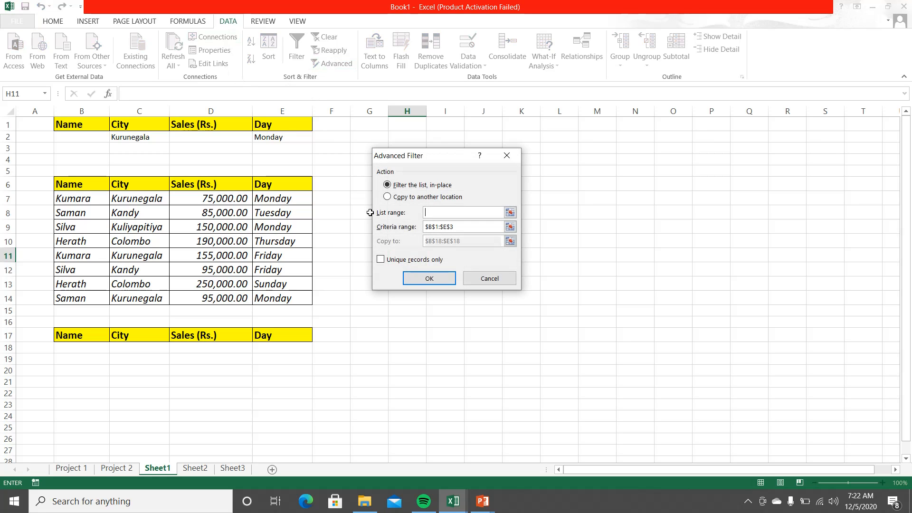
click(387, 196)
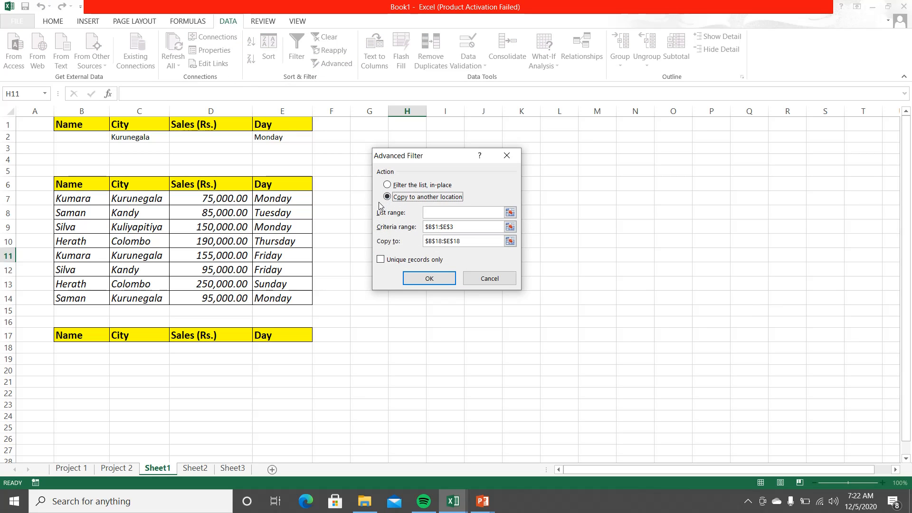
click(509, 213)
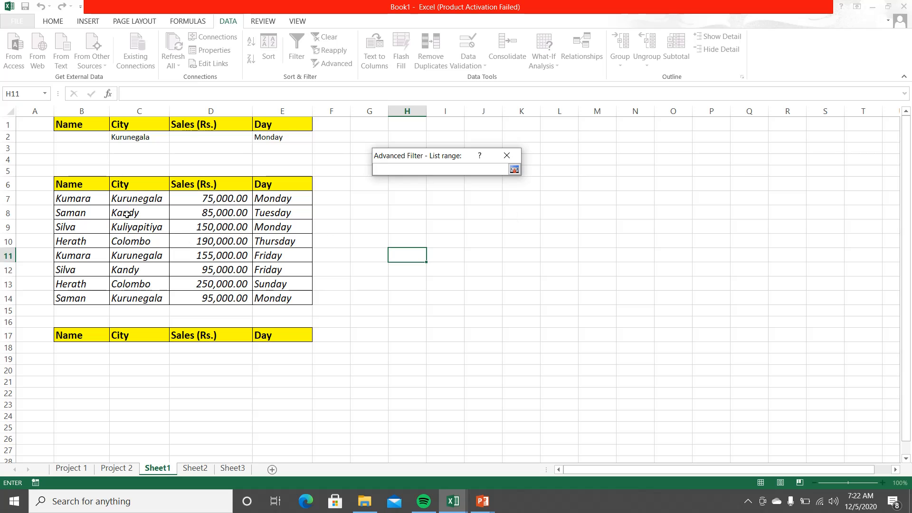
drag(103, 184, 298, 299)
click(514, 170)
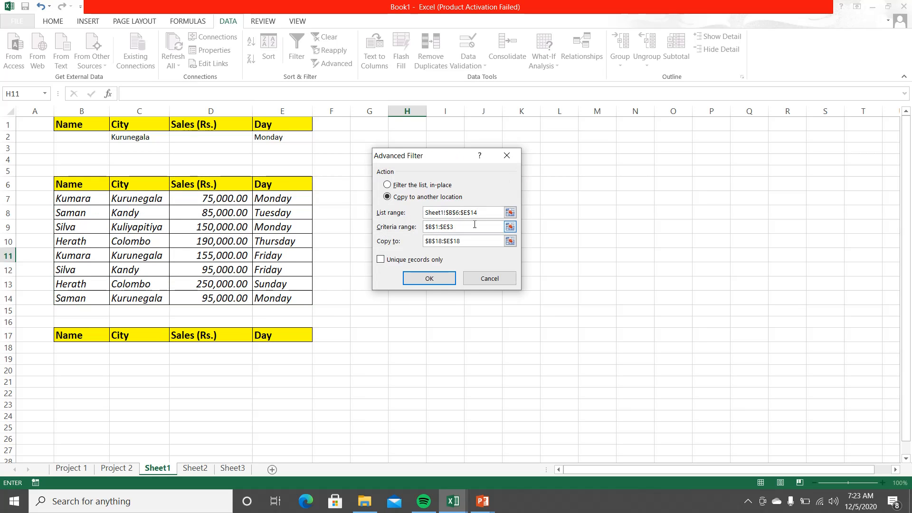
Set the Advanced Filter criteria range to B1:E2, covering the Kurunegala and Monday criteria.
click(510, 227)
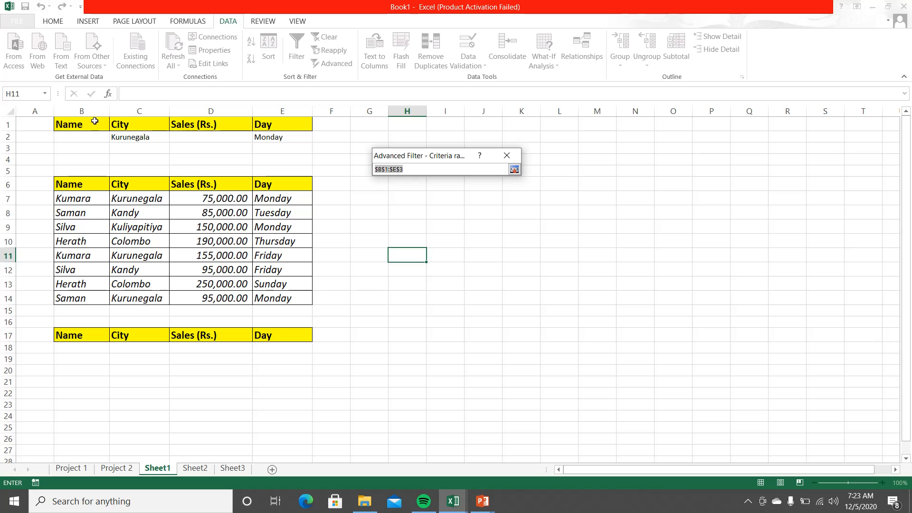
drag(95, 123, 309, 139)
click(514, 170)
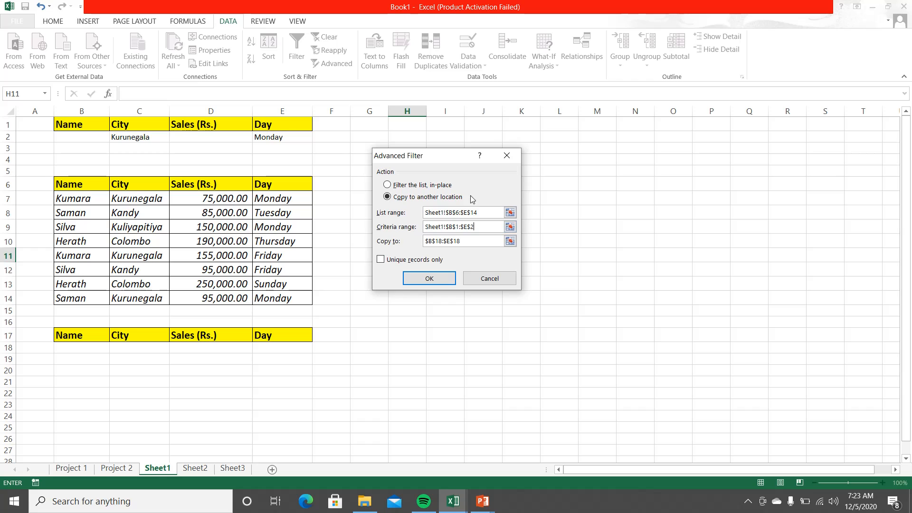
Set the Advanced Filter's copy destination to the pasted headers B17:E17 and apply the filter.
click(510, 241)
drag(90, 335, 259, 336)
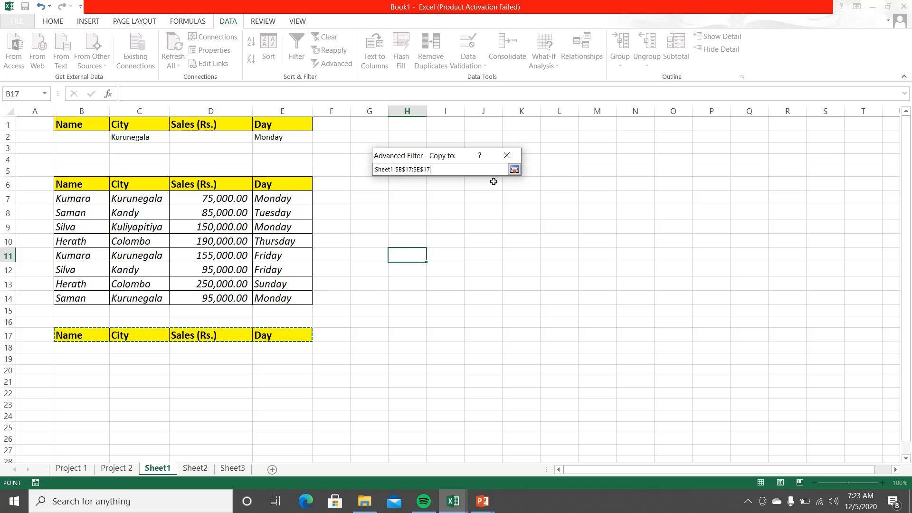
click(514, 169)
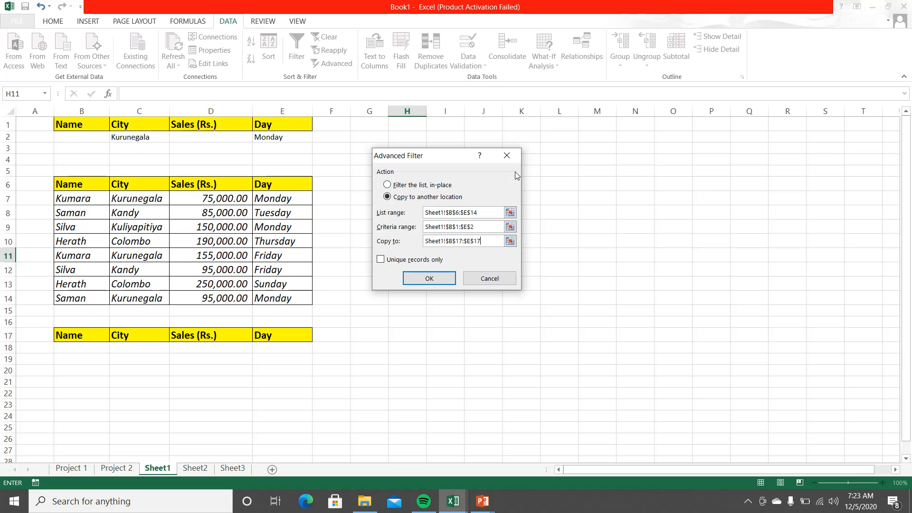
click(430, 279)
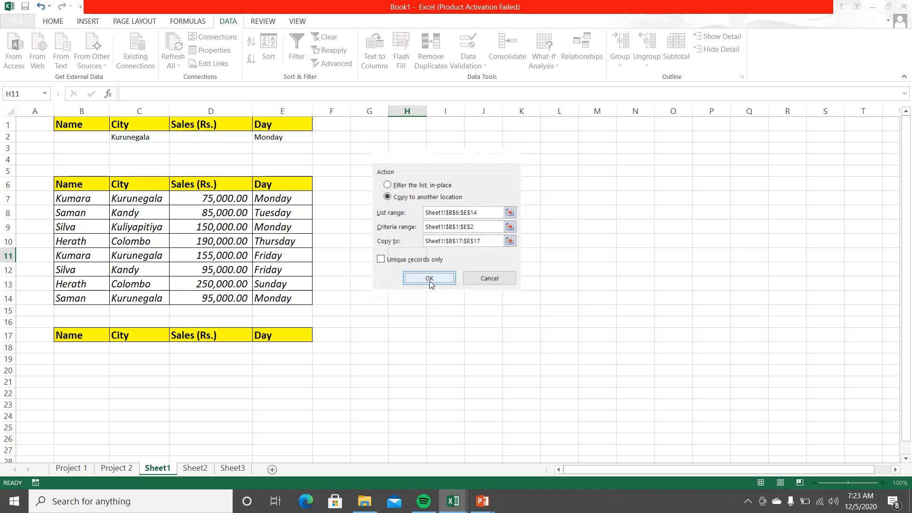
click(362, 345)
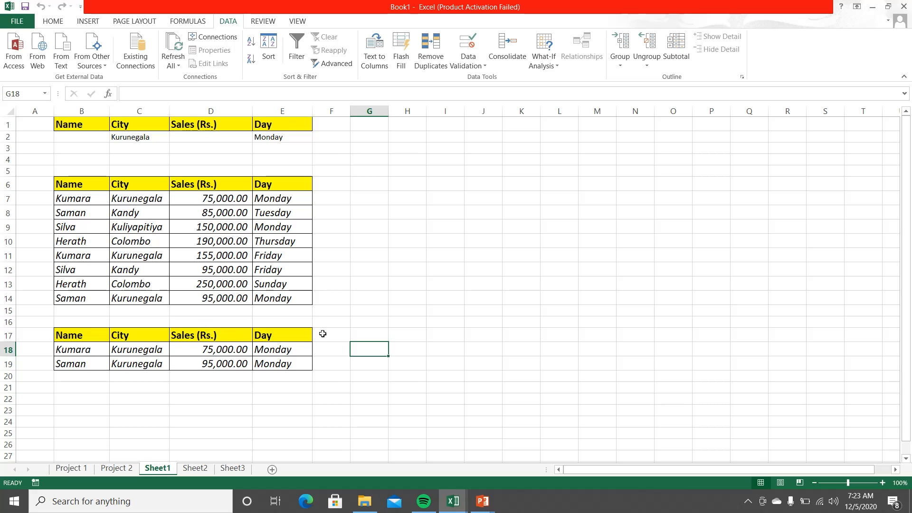
click(379, 306)
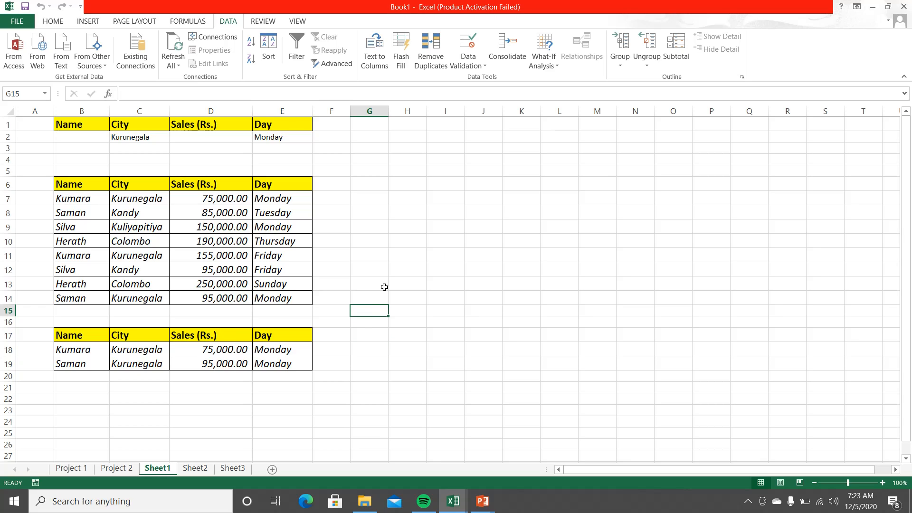
Clear all contents and formatting from the extracted records and headers in B17:E19.
drag(70, 334, 305, 357)
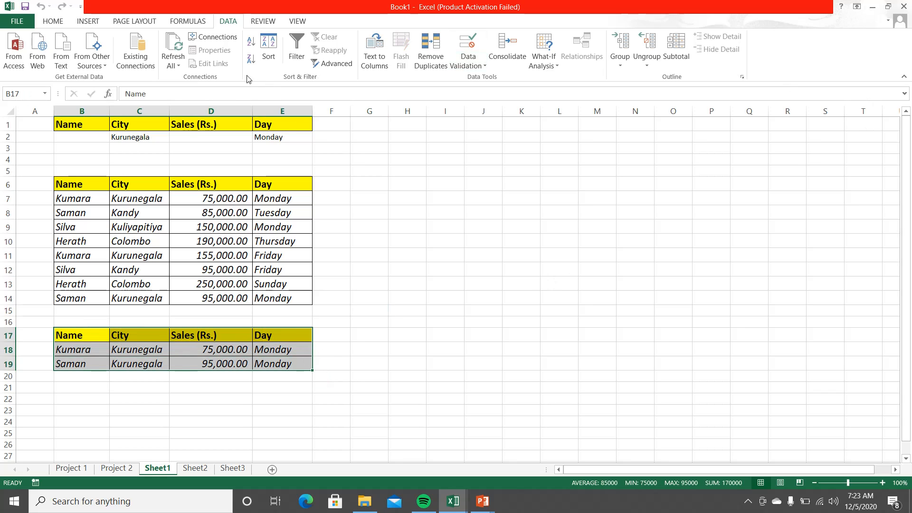
click(59, 21)
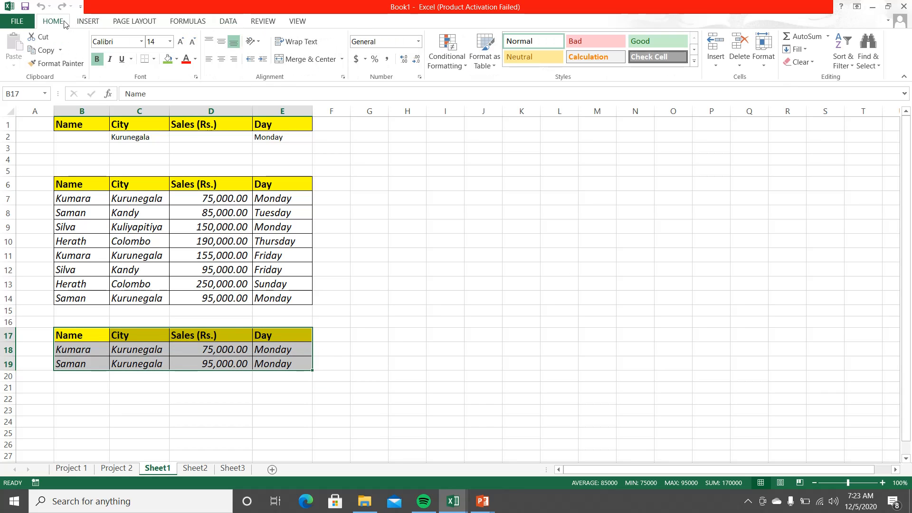
click(807, 63)
click(805, 77)
click(682, 189)
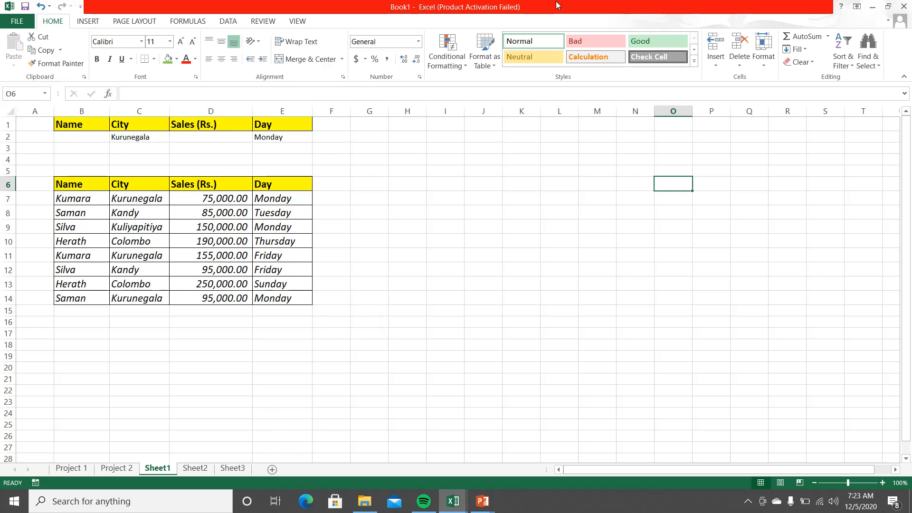
Delete the Monday criterion from cell E2.
click(363, 194)
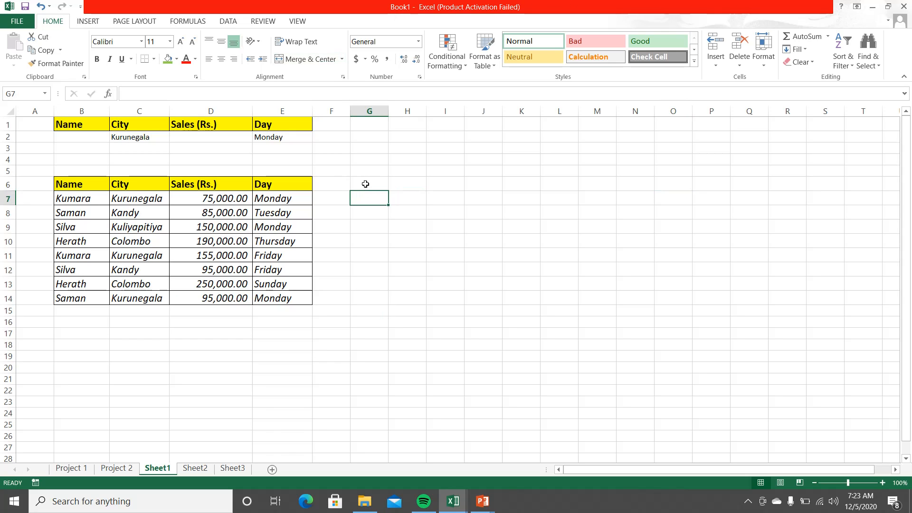
click(297, 141)
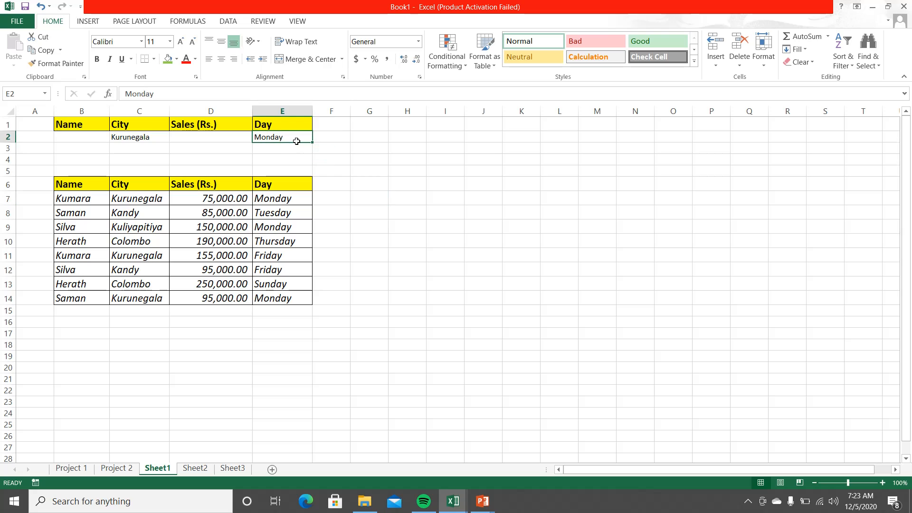
key(Delete)
click(331, 219)
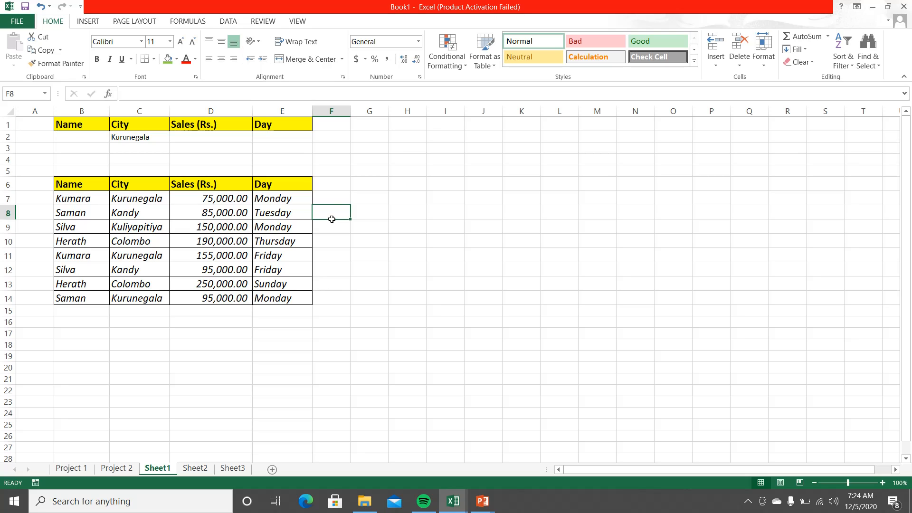
Enter the sales criterion >=100000 in cell D2, beside the Kurunegala criterion.
click(201, 138)
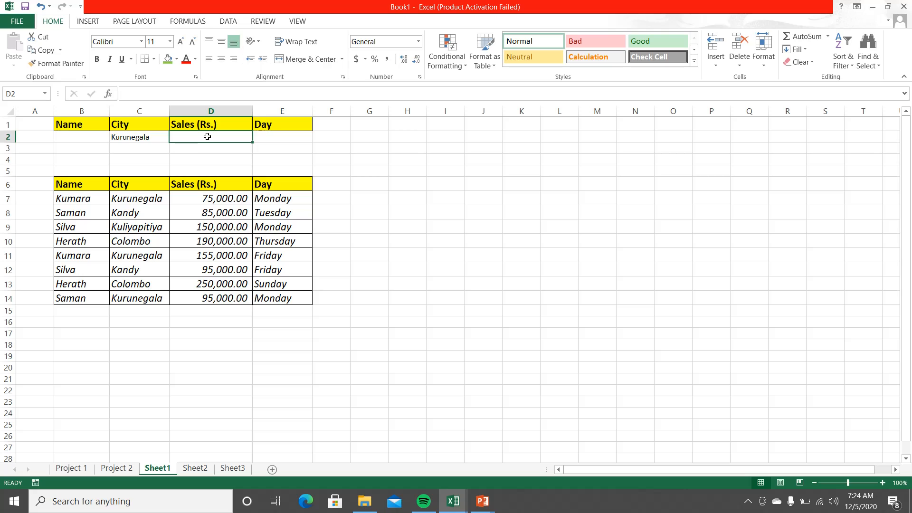
click(209, 157)
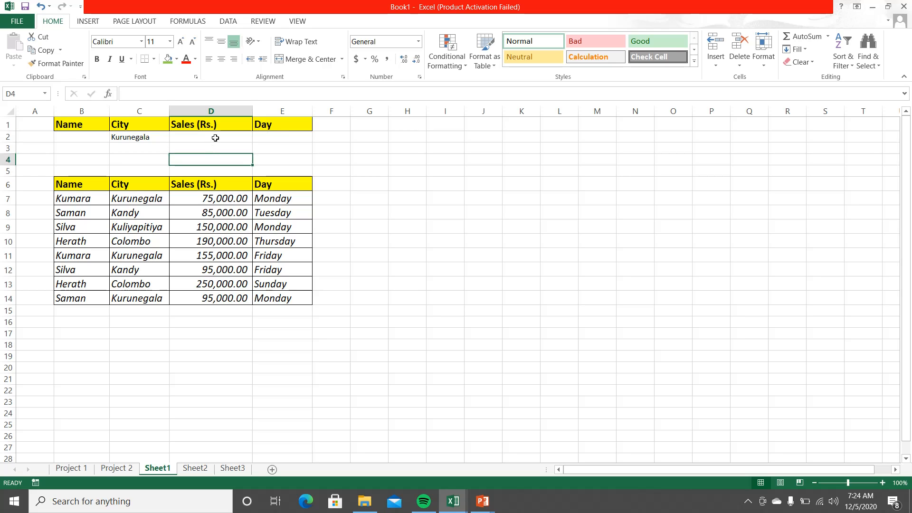
click(215, 137)
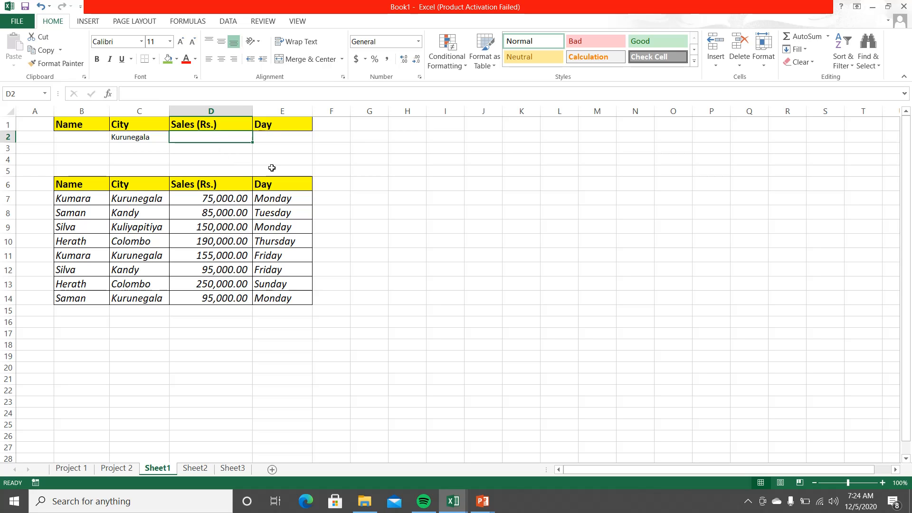
text(>)
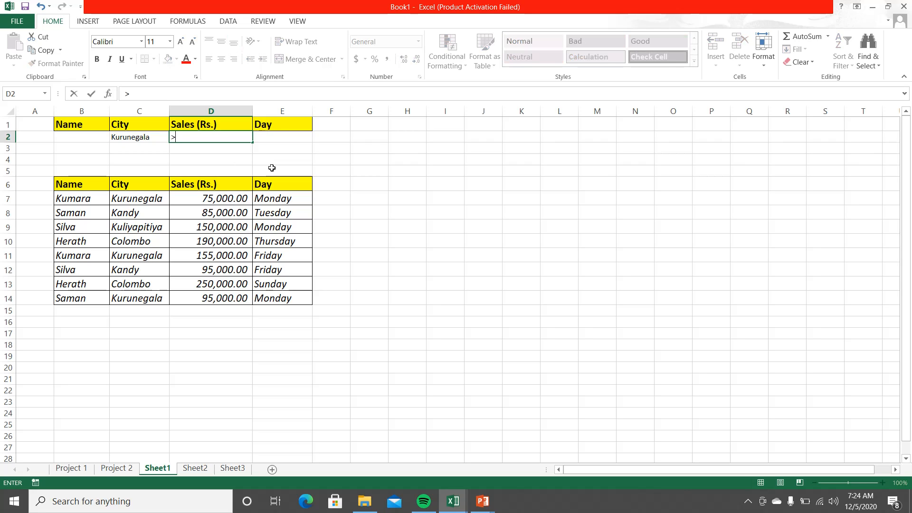
text(=100000)
key(Return)
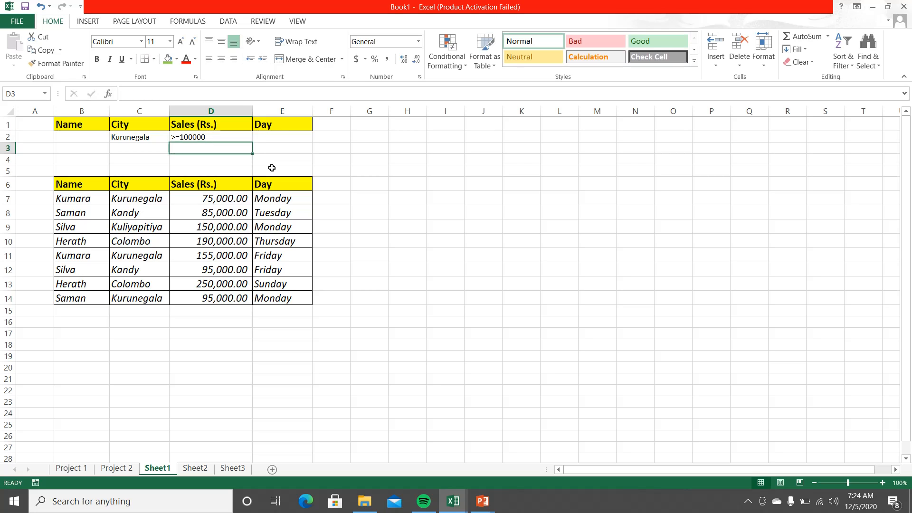
click(190, 138)
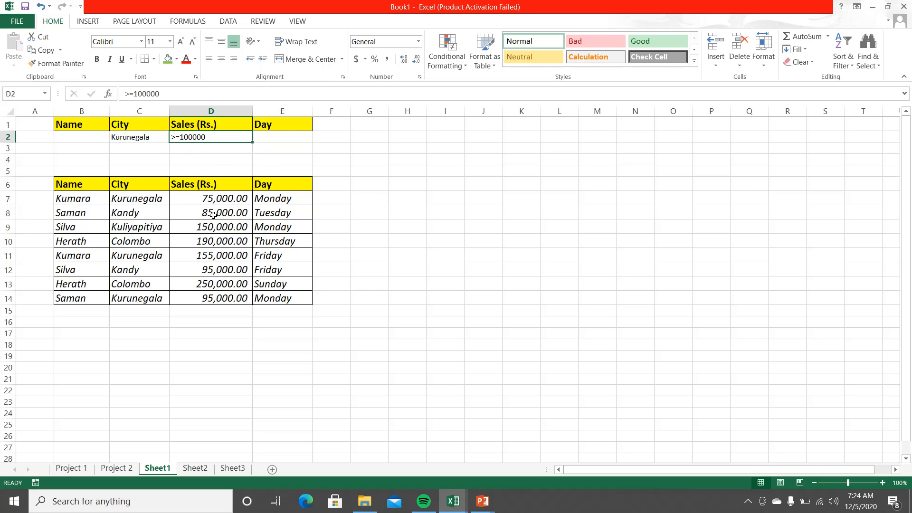
click(210, 160)
click(201, 138)
click(214, 157)
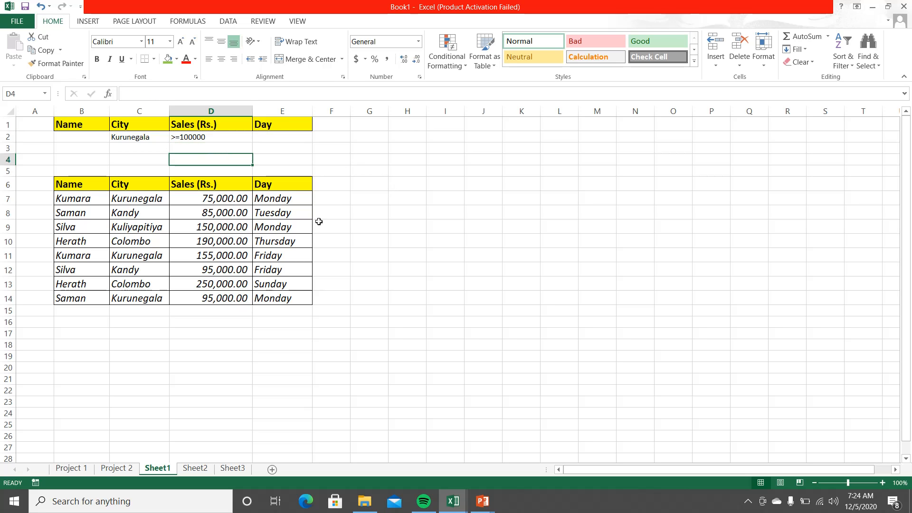
Start an Advanced Filter on the sales table with the list range set to B6:E14.
click(222, 243)
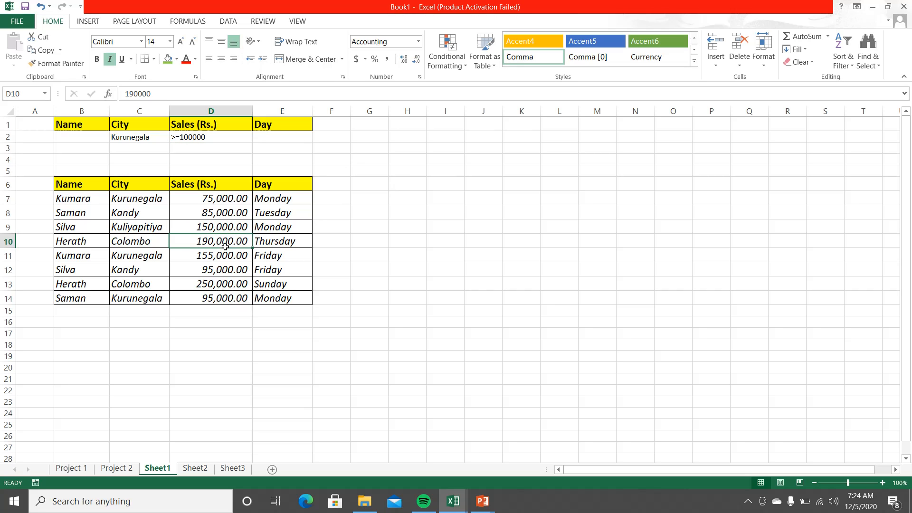
click(227, 22)
click(332, 63)
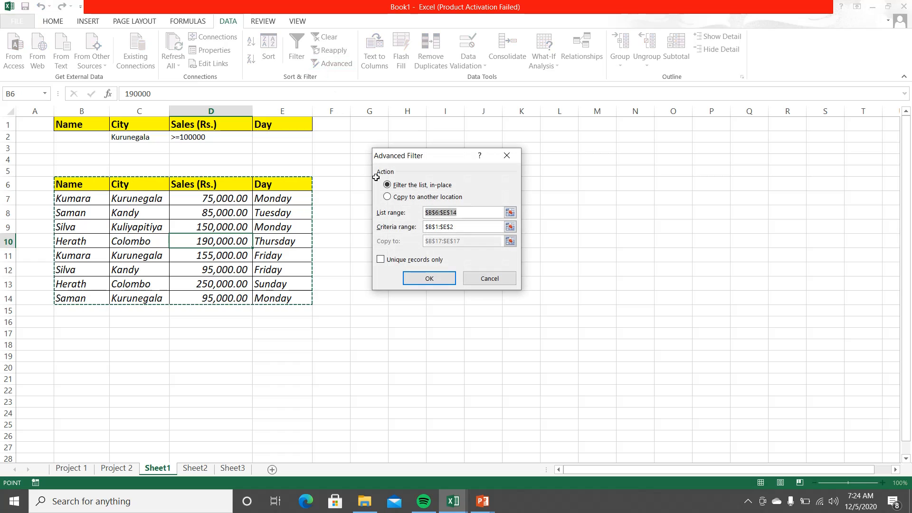
click(510, 214)
drag(102, 185, 281, 297)
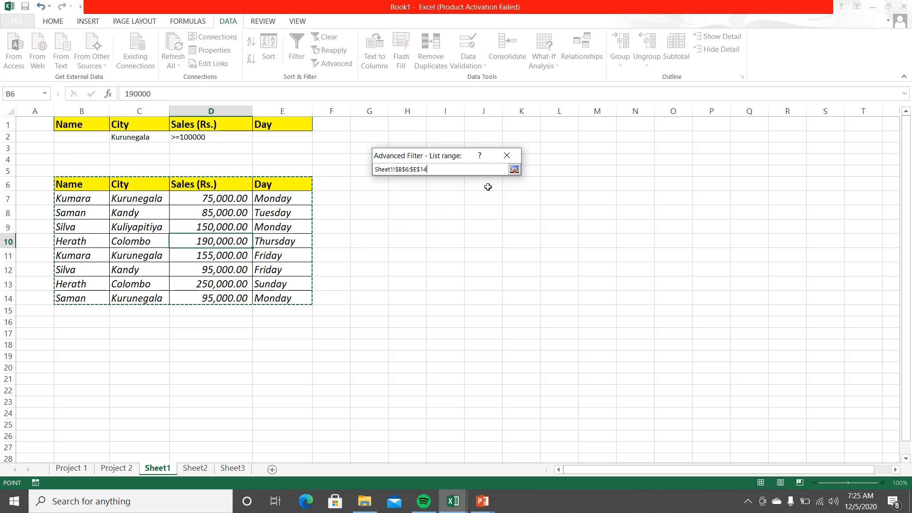
click(514, 169)
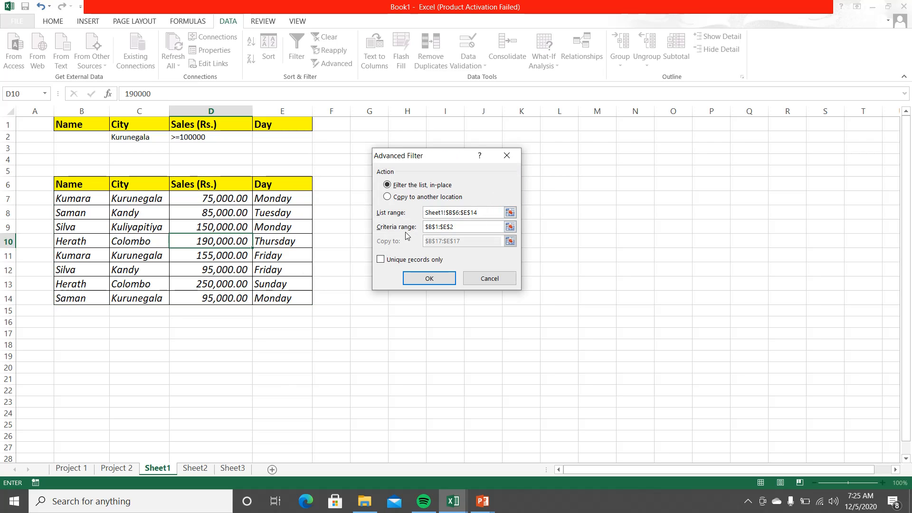
Set the Advanced Filter criteria range to B1:E2 and filter the list in place.
click(510, 226)
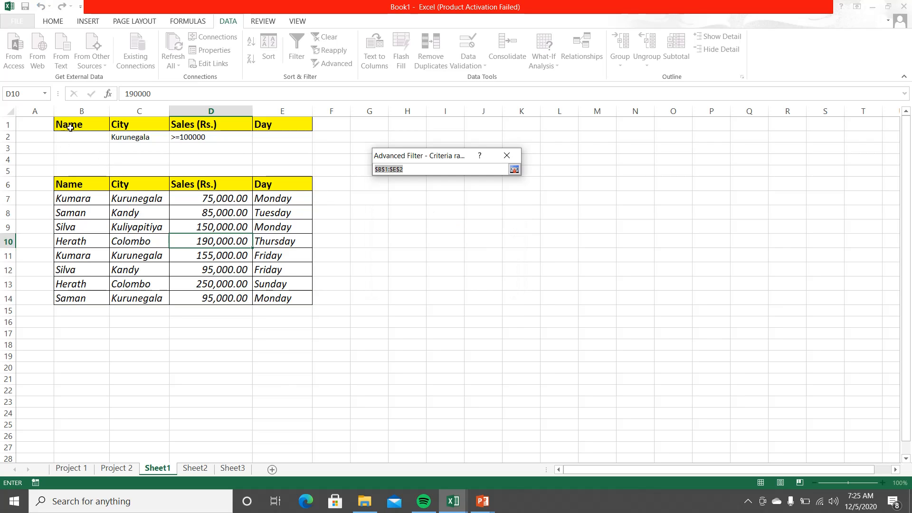
drag(71, 127, 270, 143)
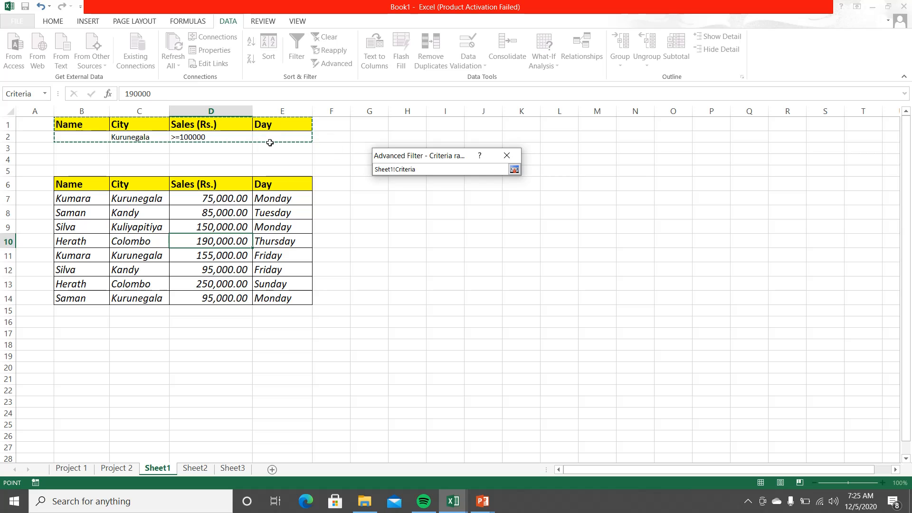
click(515, 169)
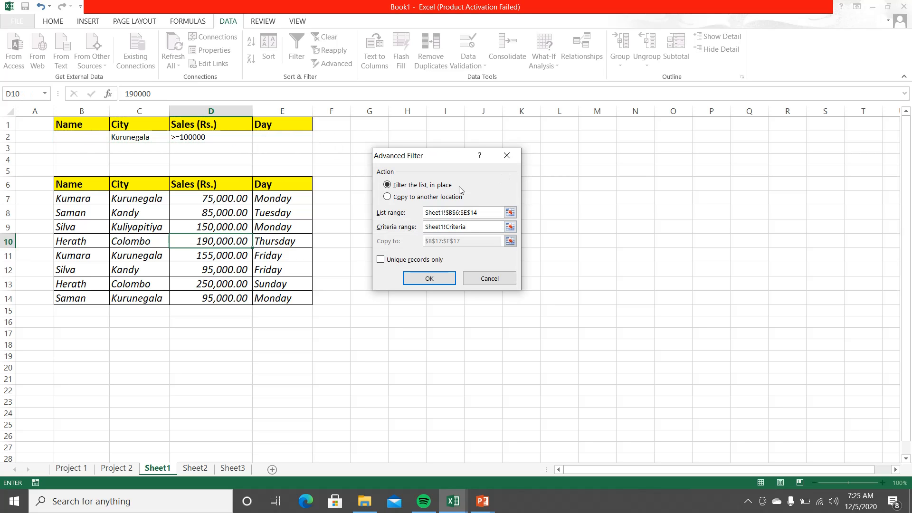
click(424, 280)
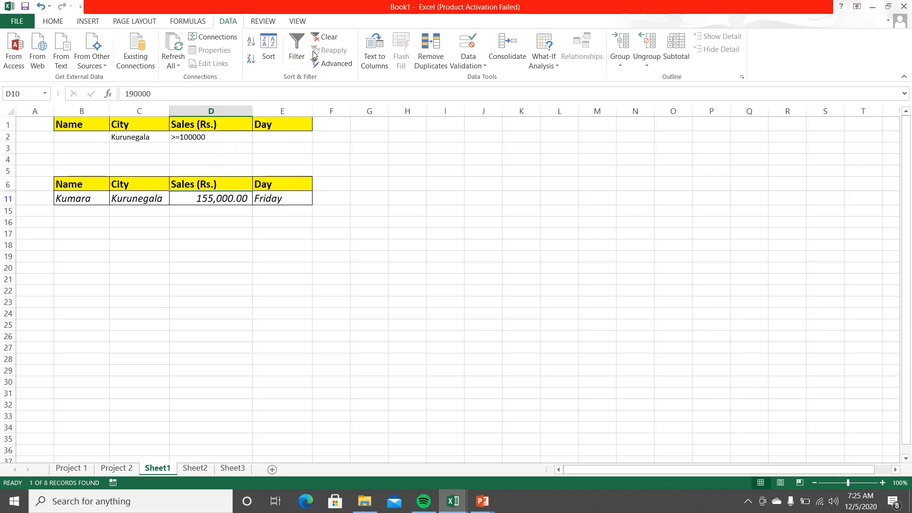
Clear the filter from the sales table and delete the >=100000 criterion from cell D2.
click(322, 38)
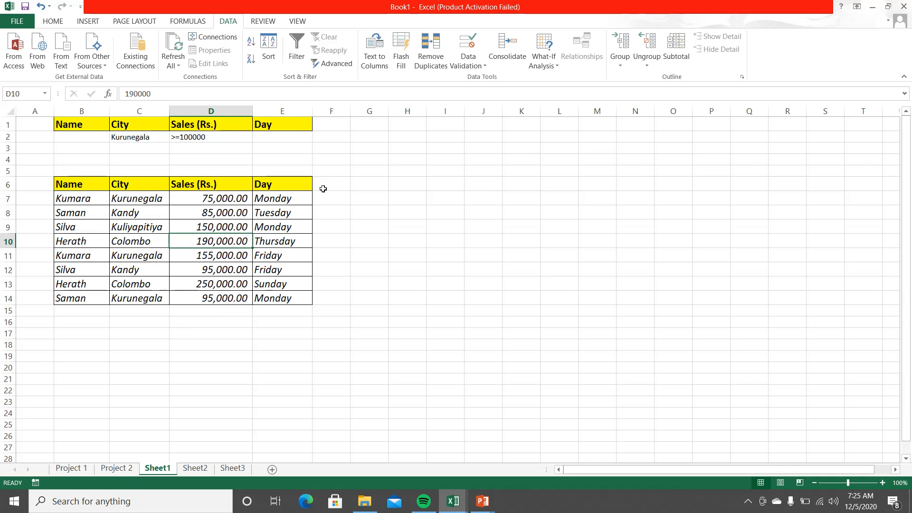
click(220, 140)
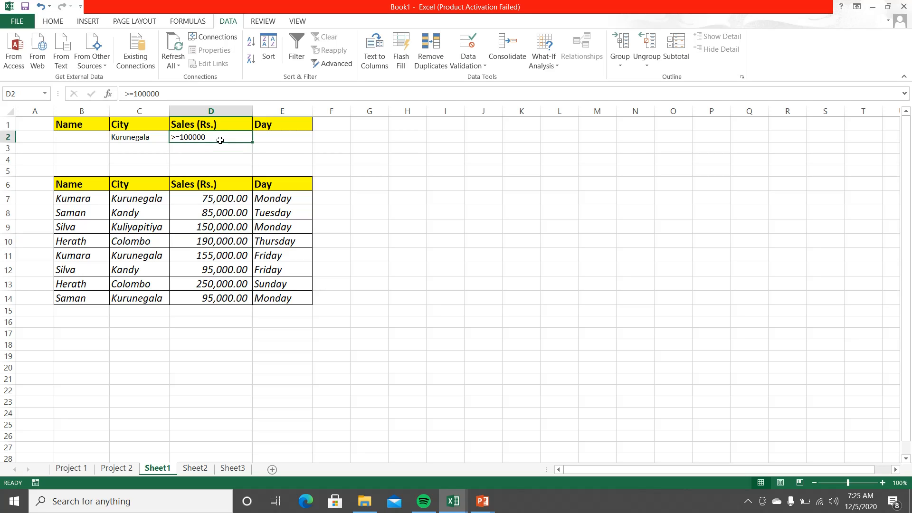
key(Delete)
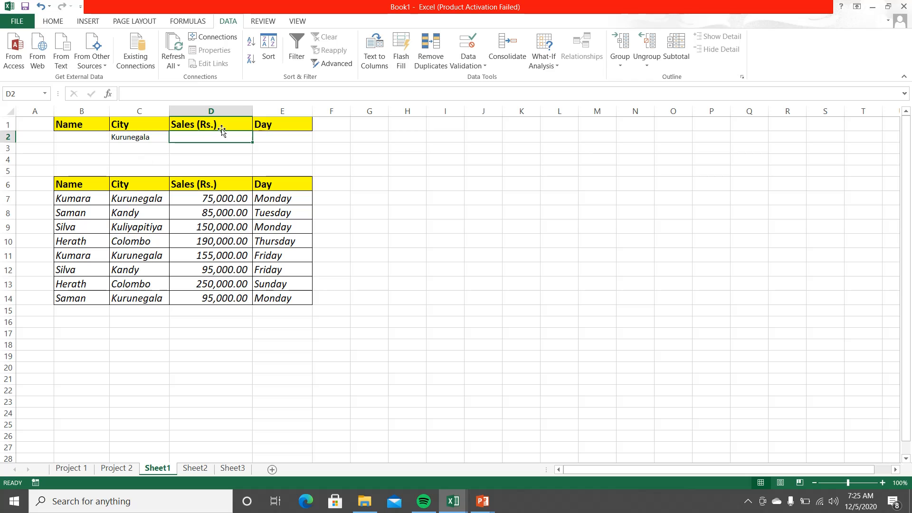
Widen column F and enter the formula criterion =D7>=100000 in cell F2, leaving its header cell F1 blank.
click(271, 135)
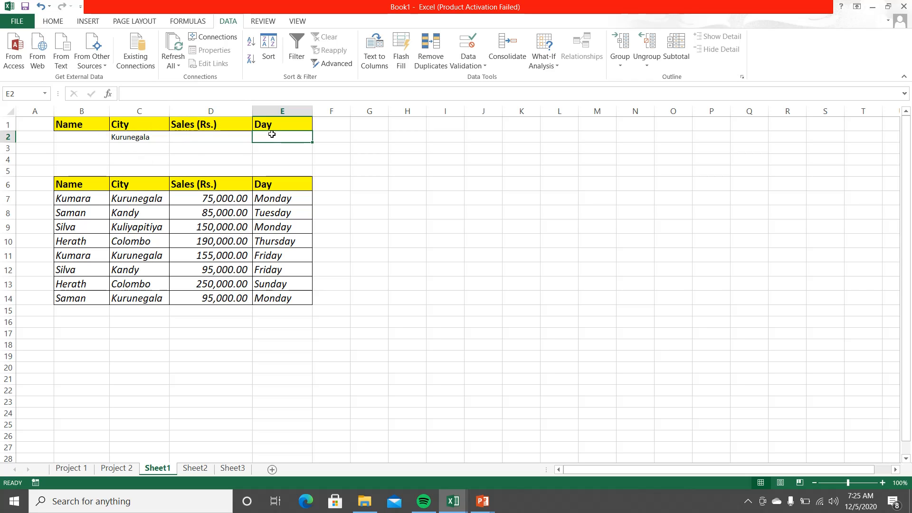
drag(353, 111, 407, 111)
click(356, 137)
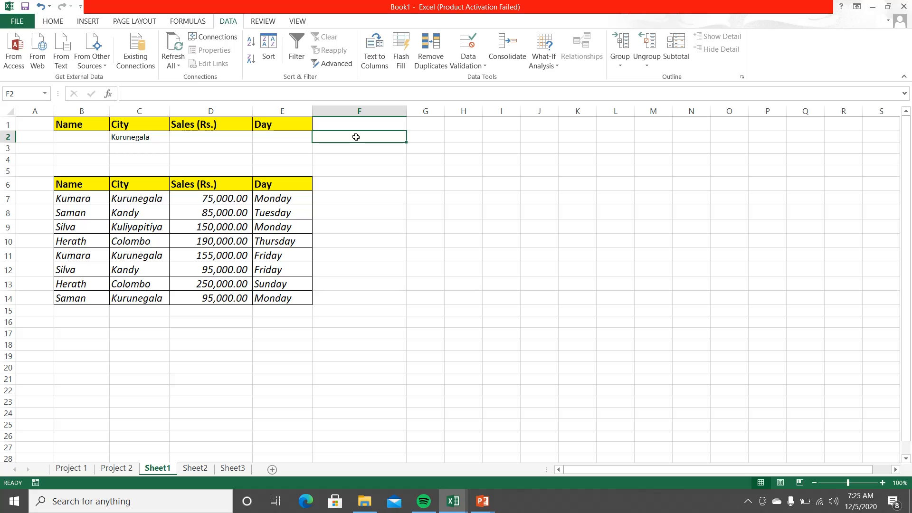
click(333, 126)
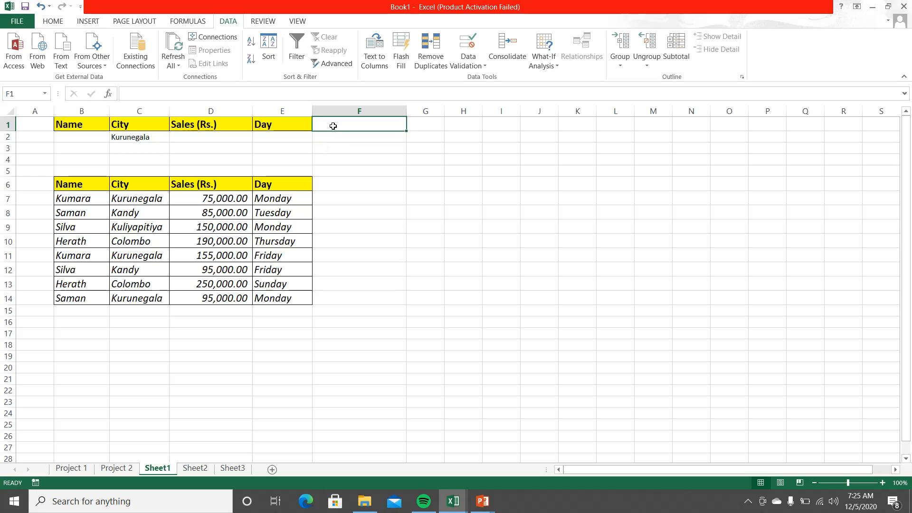
click(340, 137)
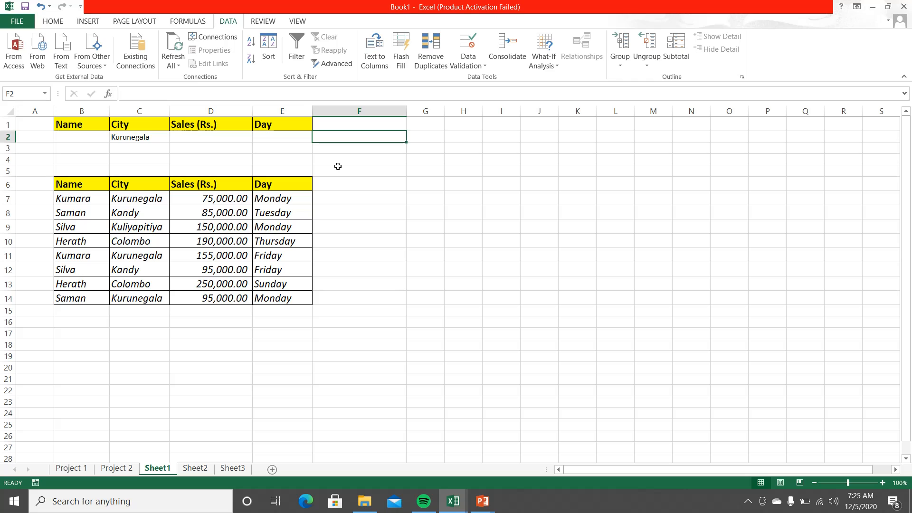
text(=)
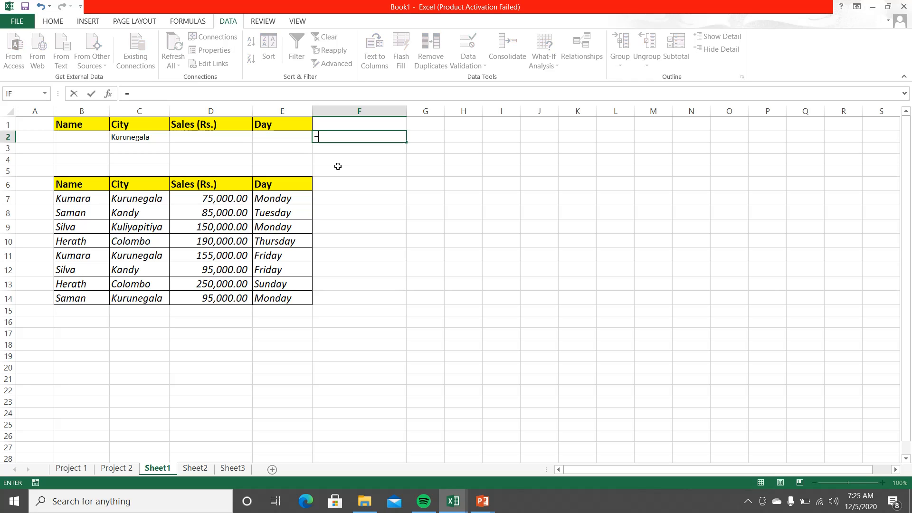
click(209, 199)
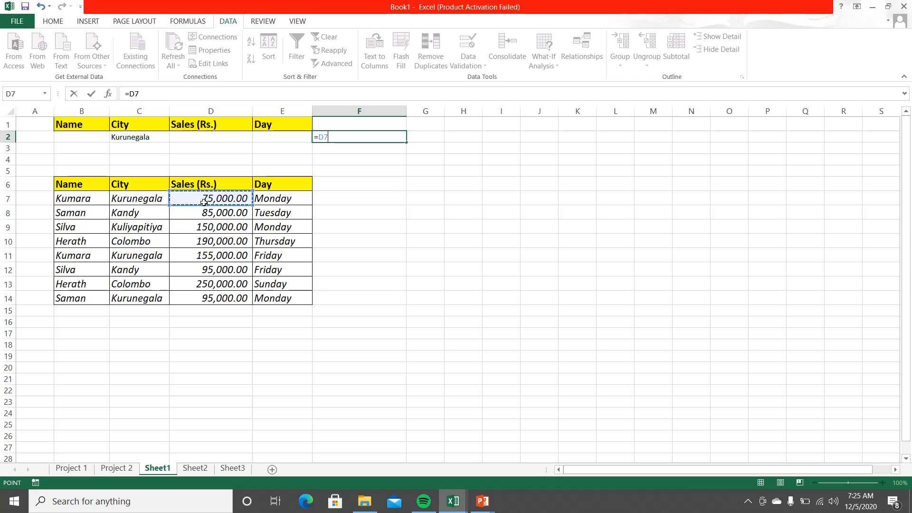
text(>=100)
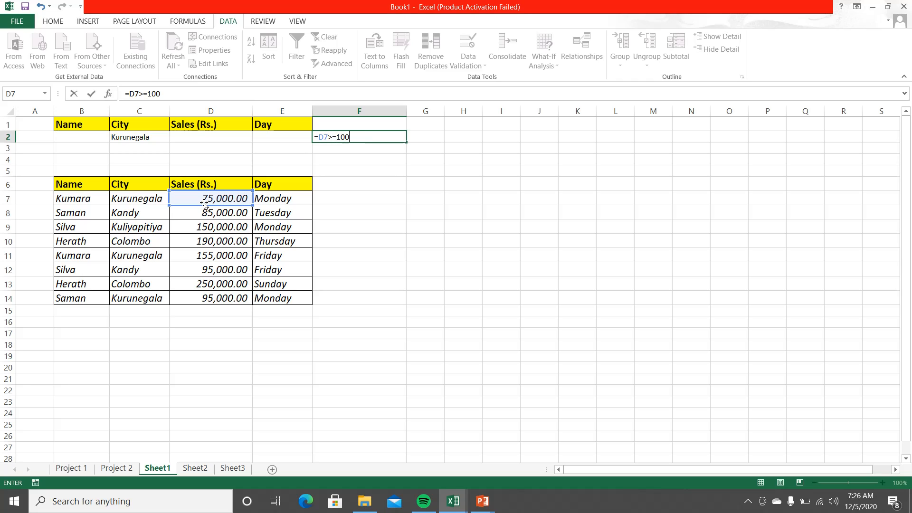
text(000)
key(Return)
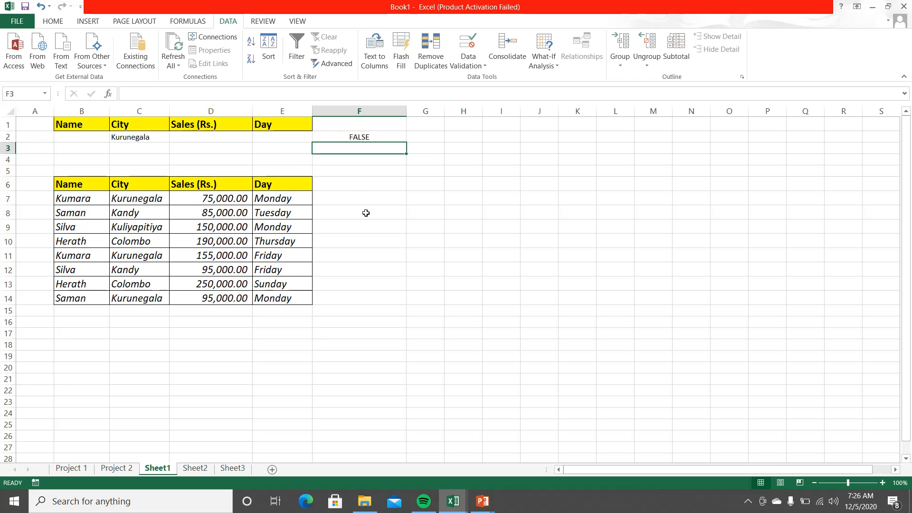
Open the Advanced Filter again and select the sales table B6:E14 as the list range.
click(408, 215)
click(335, 64)
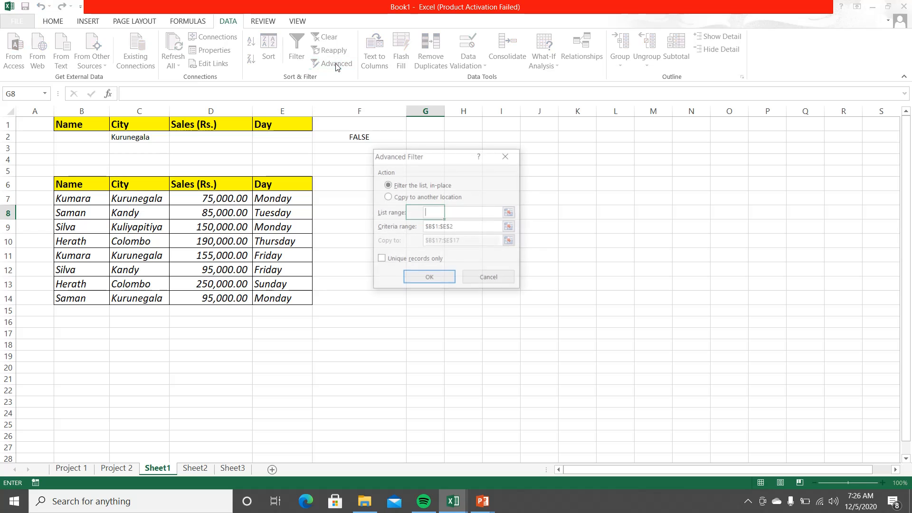
click(509, 212)
drag(97, 186, 280, 298)
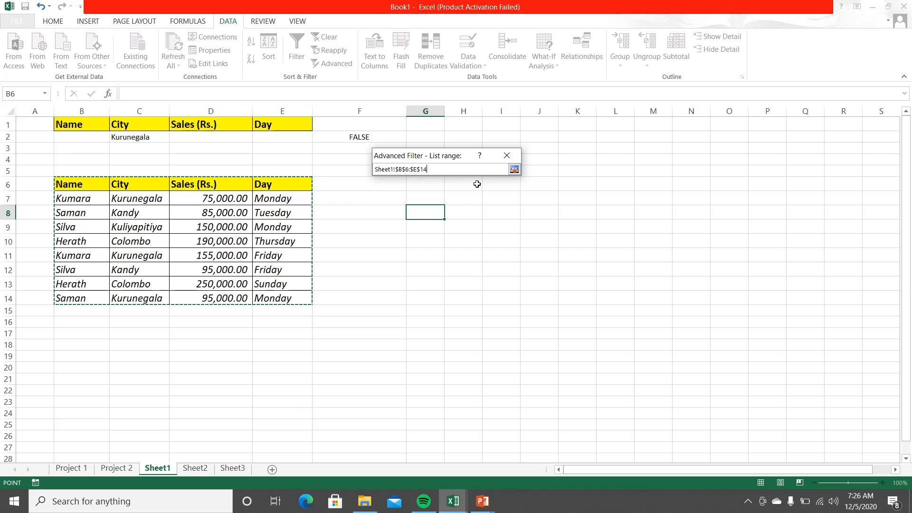
click(514, 169)
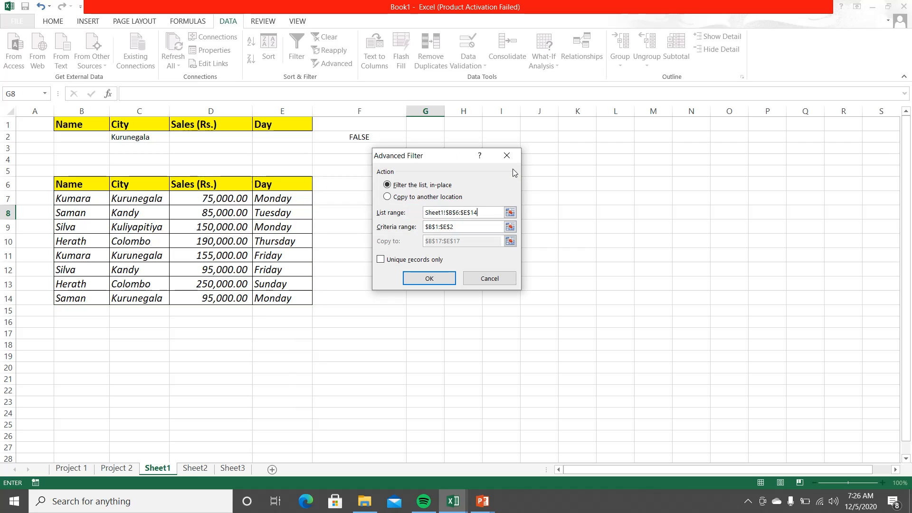
Set the criteria range to B1:F2 to include the formula criterion, and filter the list in place.
click(510, 227)
drag(70, 127, 329, 140)
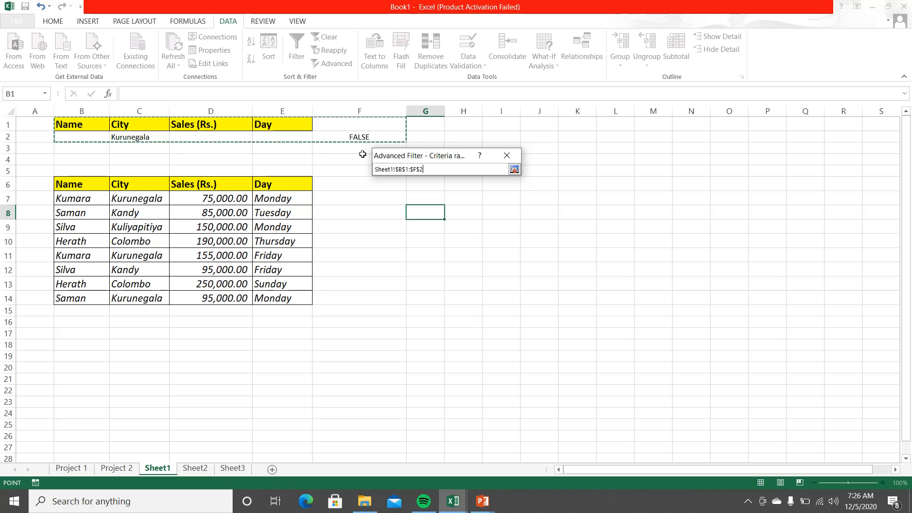
click(514, 170)
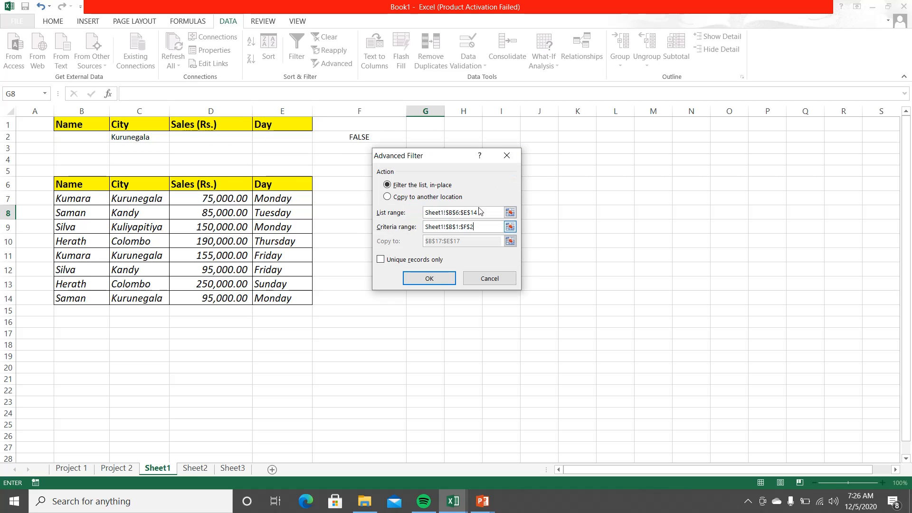
click(430, 280)
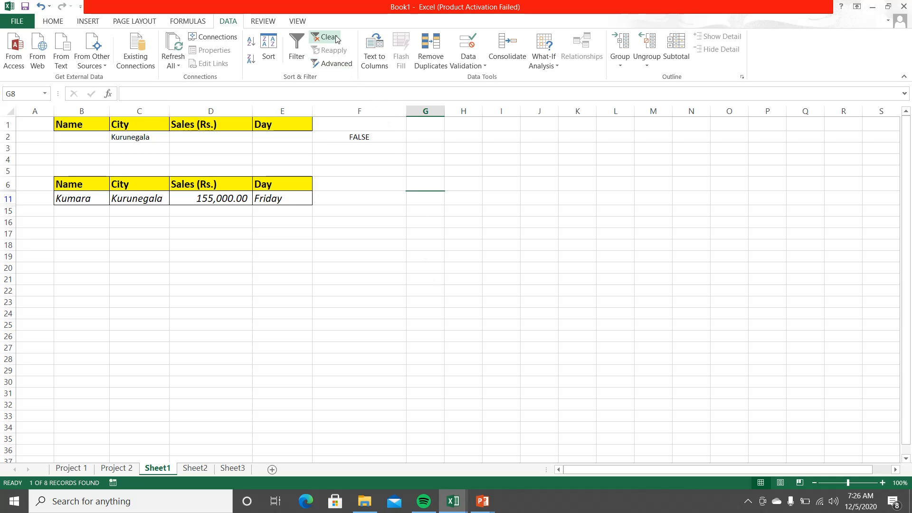
Clear the filter from the sales table and delete the formula criterion from cell F2.
click(336, 38)
click(432, 258)
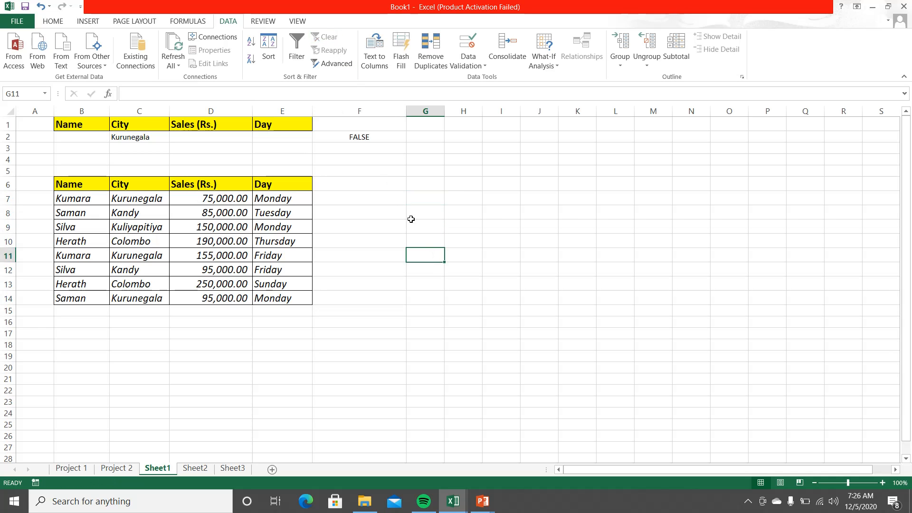
click(371, 137)
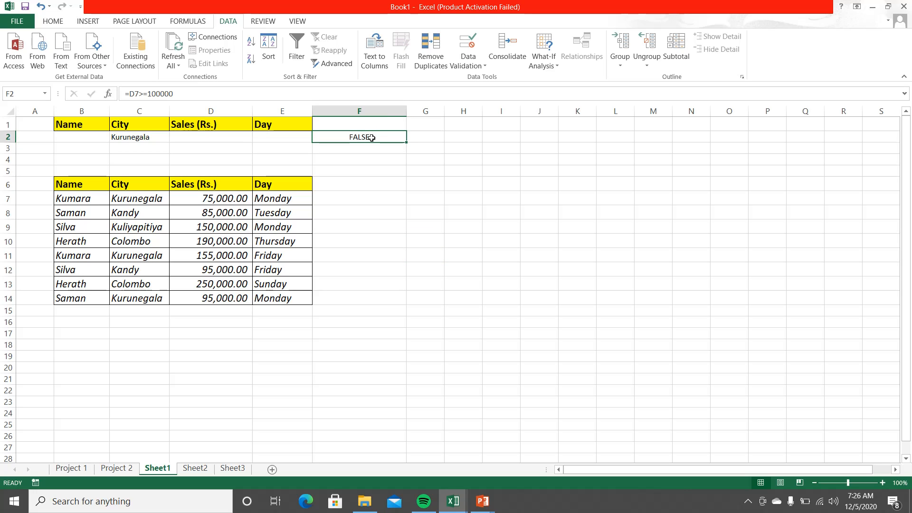
key(Delete)
click(376, 226)
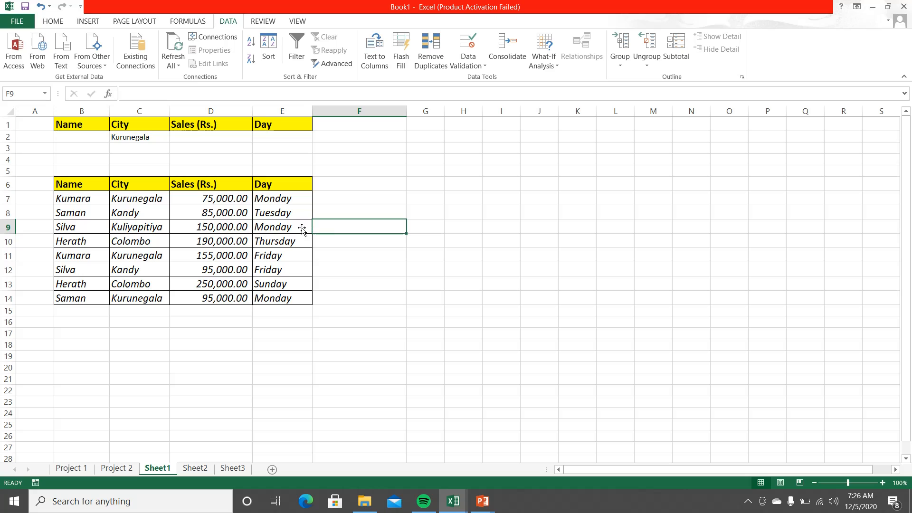
Delete the Kurunegala city criterion from cell C2.
click(154, 139)
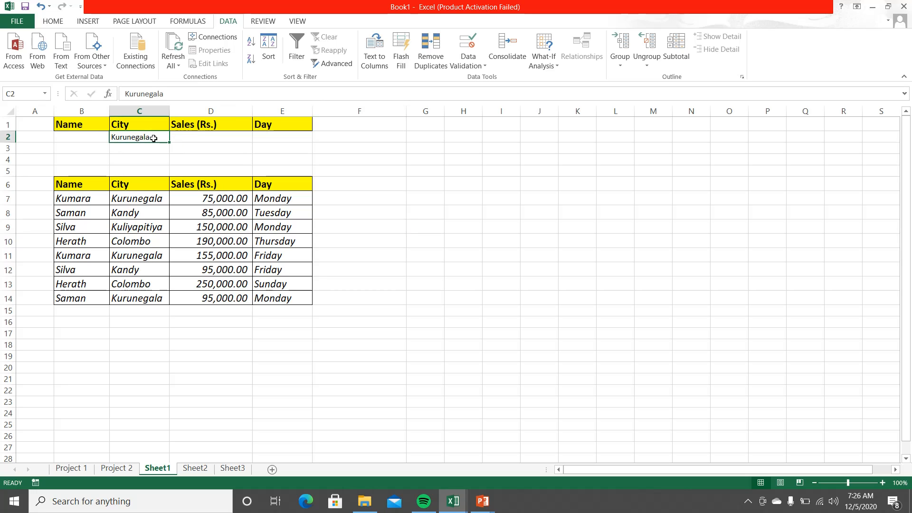
key(Delete)
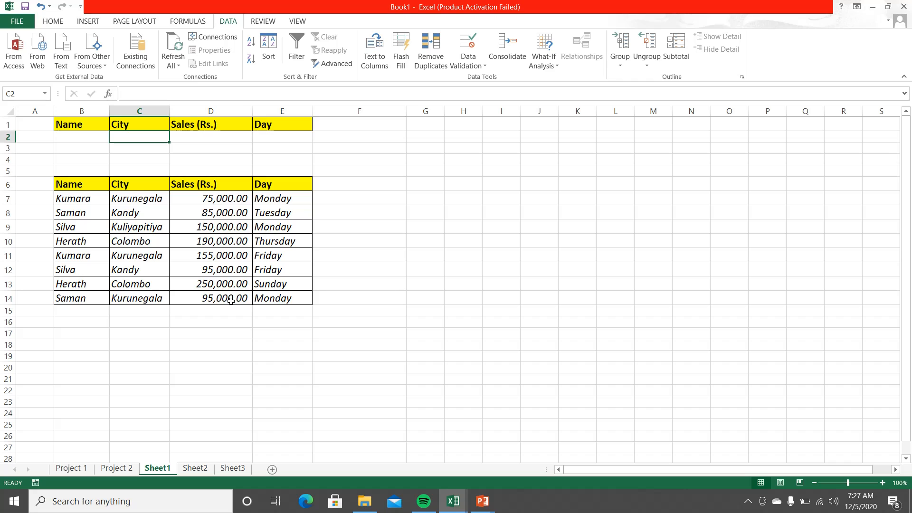
Examine which amounts in the Sales (Rs.) column of the sales table lie between 50,000 and 100,000.
click(222, 201)
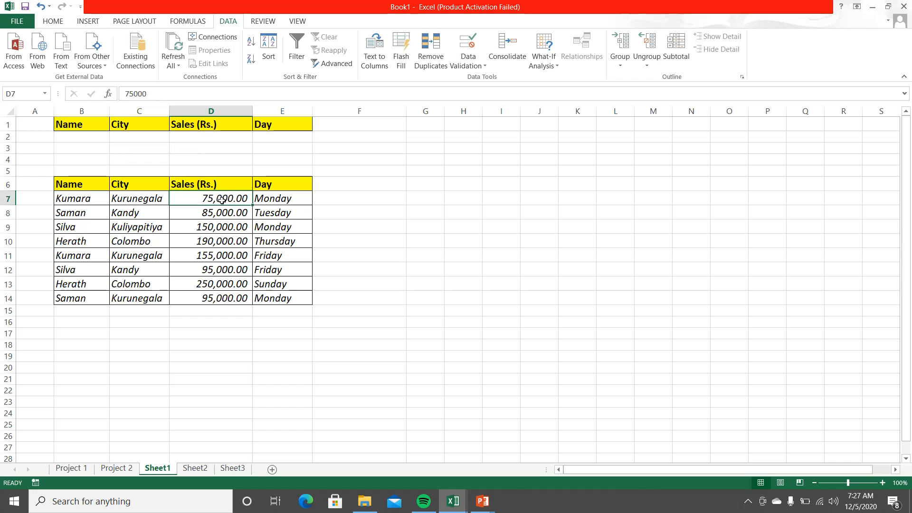
click(222, 215)
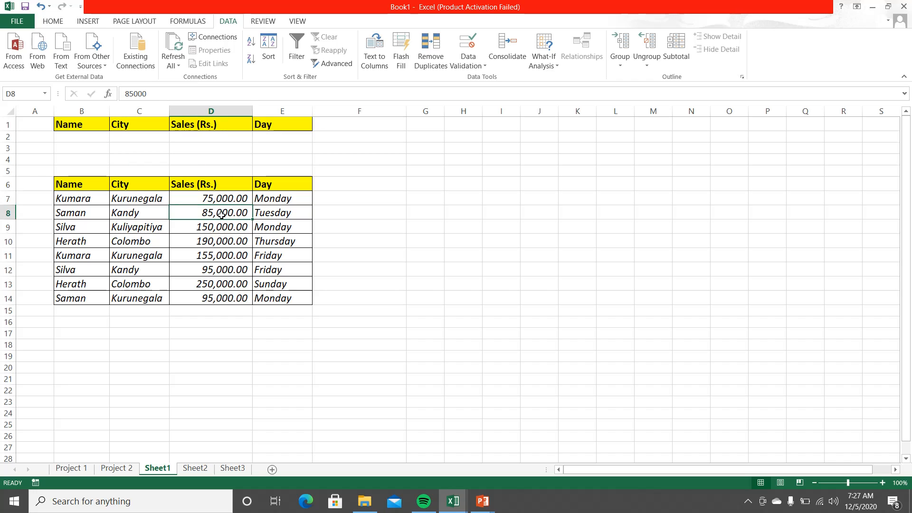
click(213, 272)
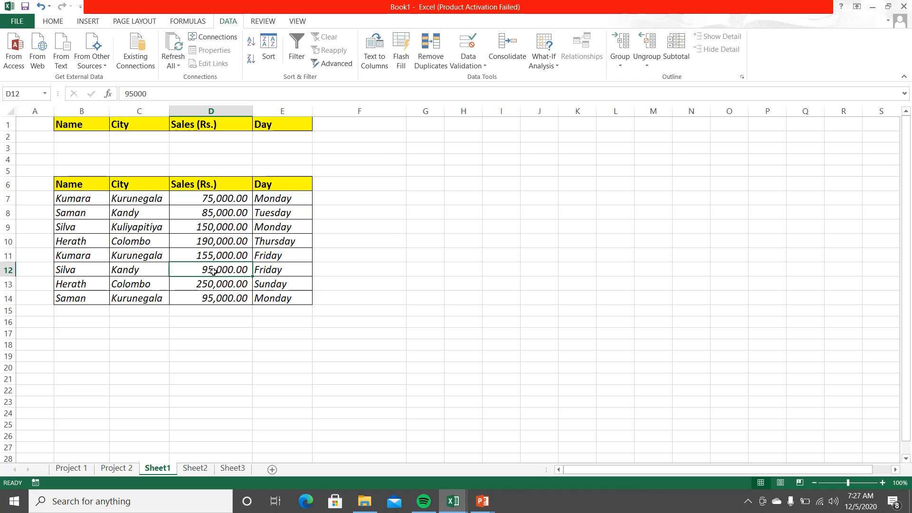
click(218, 298)
click(348, 250)
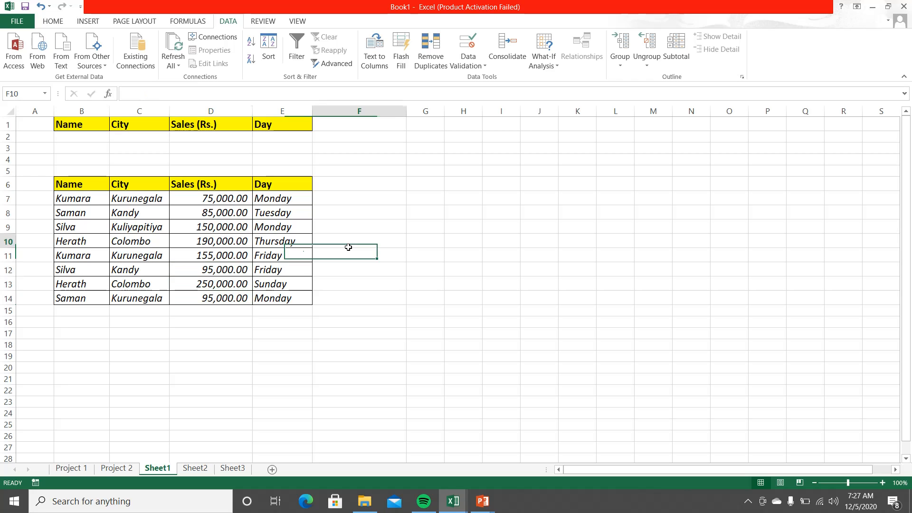
click(348, 246)
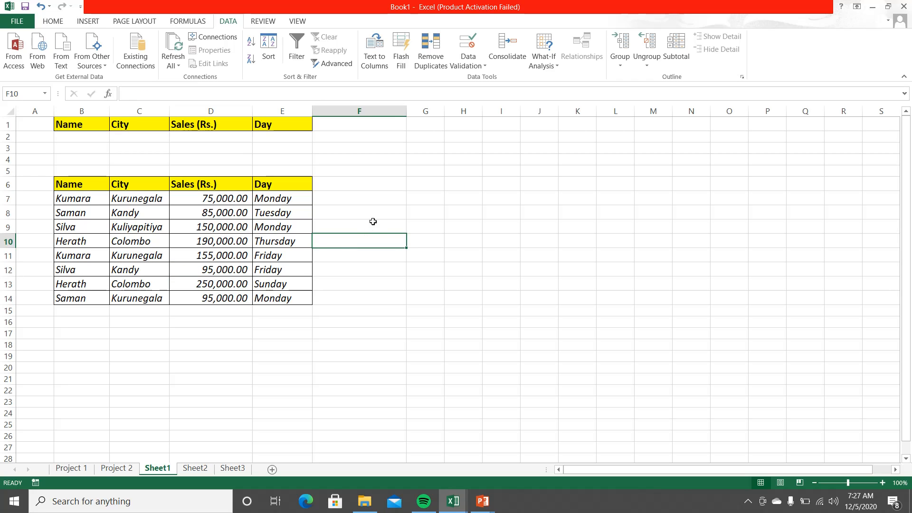
click(396, 181)
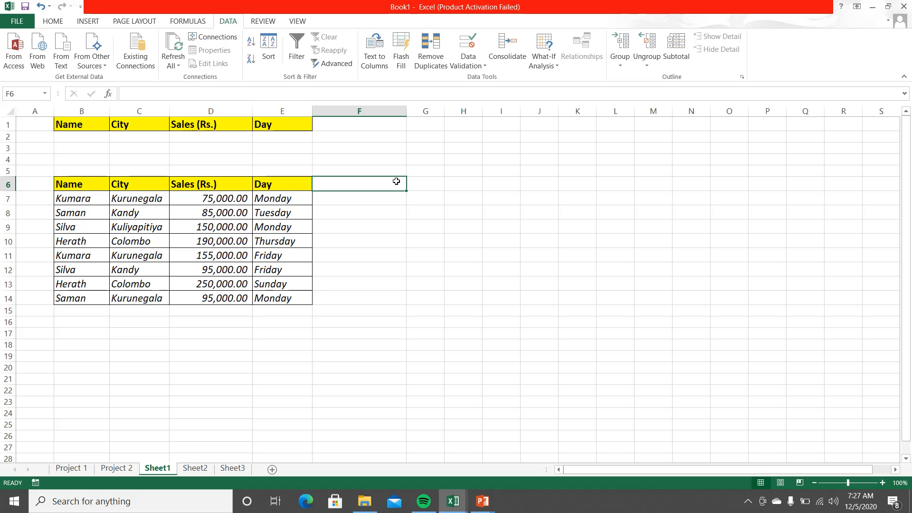
click(210, 135)
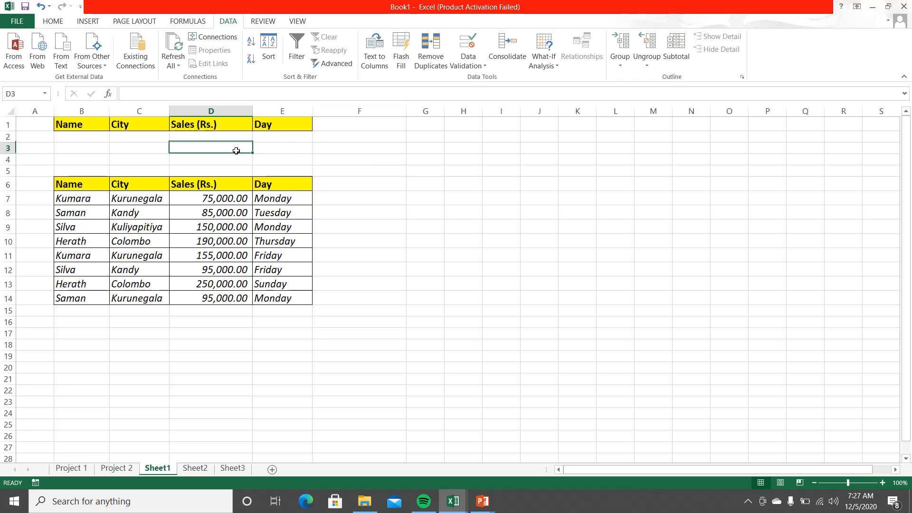
Widen column G next to the criteria area.
click(325, 138)
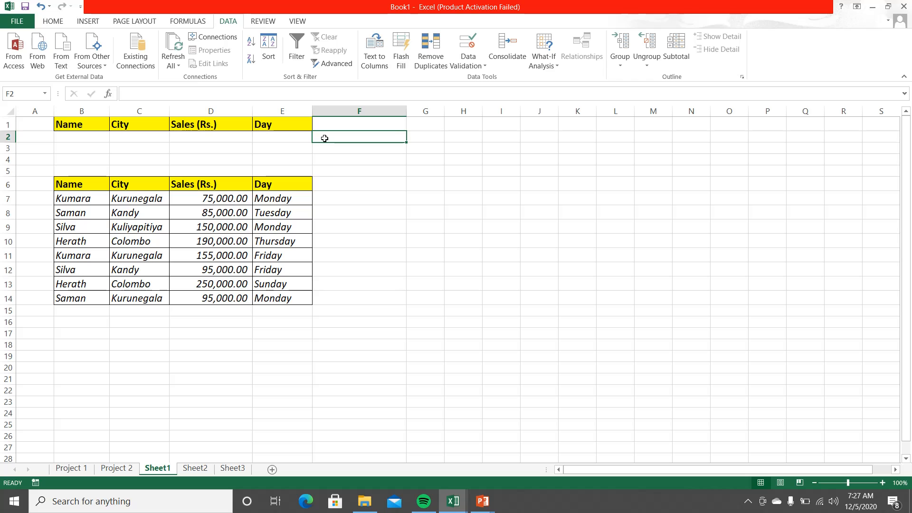
click(428, 137)
drag(445, 111, 490, 112)
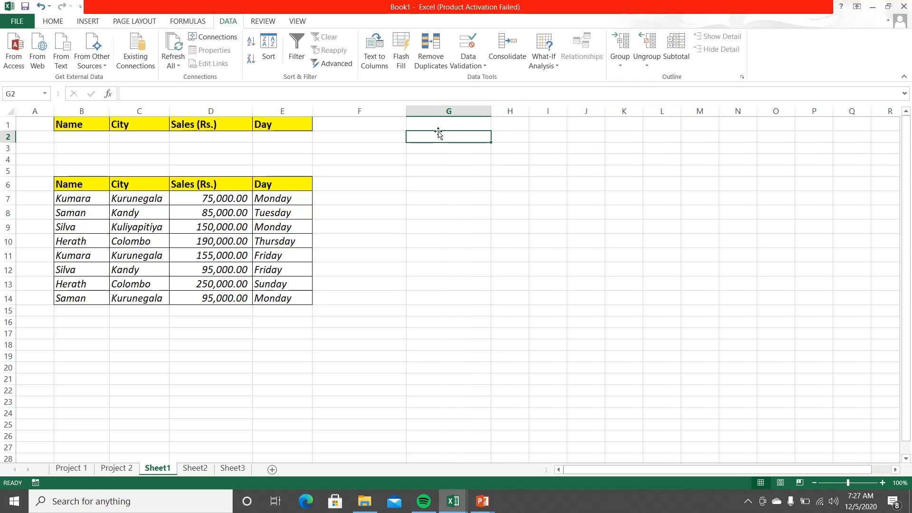
click(221, 137)
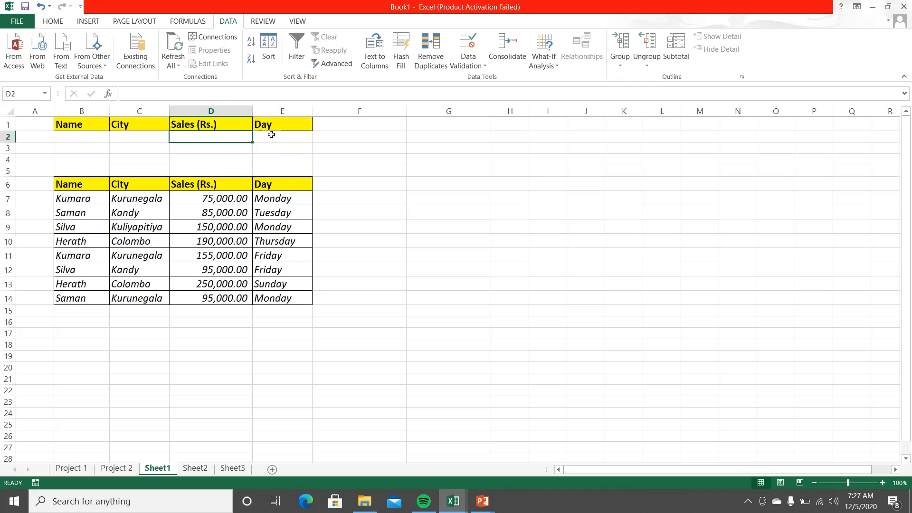
click(153, 135)
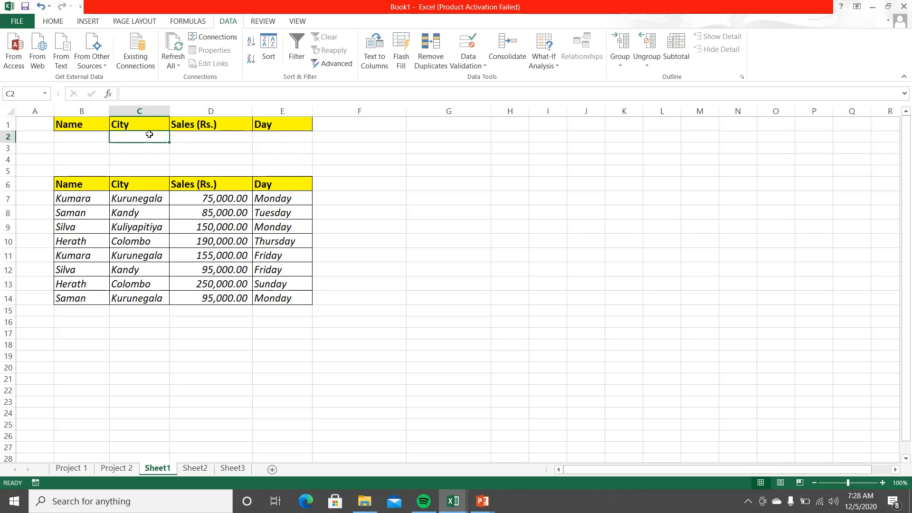
click(146, 152)
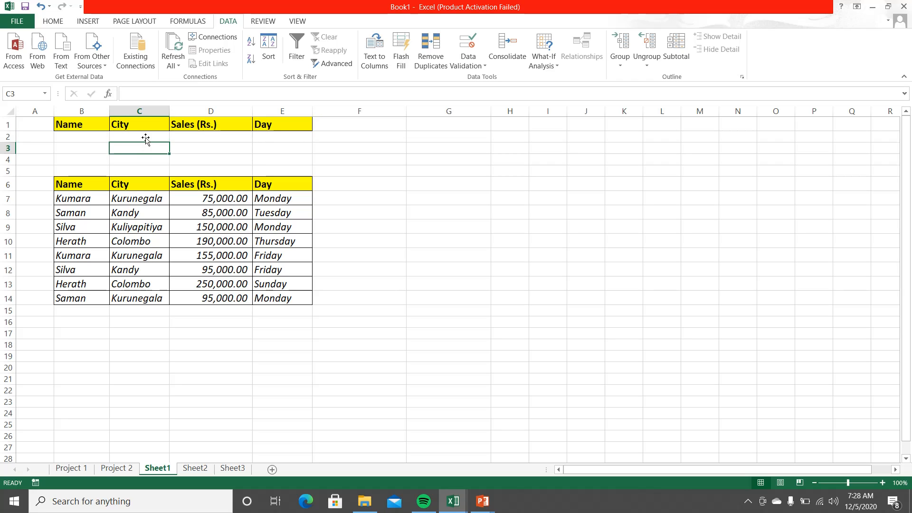
click(145, 137)
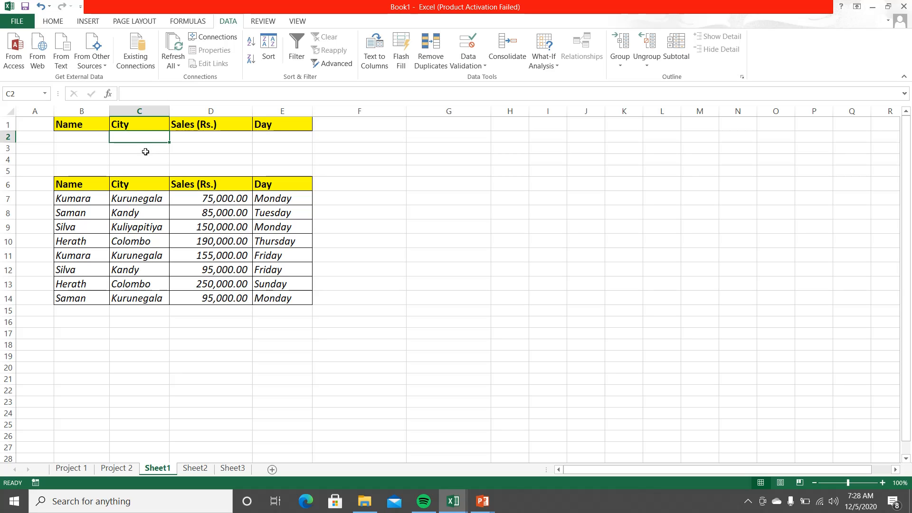
click(146, 151)
click(148, 138)
click(148, 148)
click(149, 137)
click(150, 148)
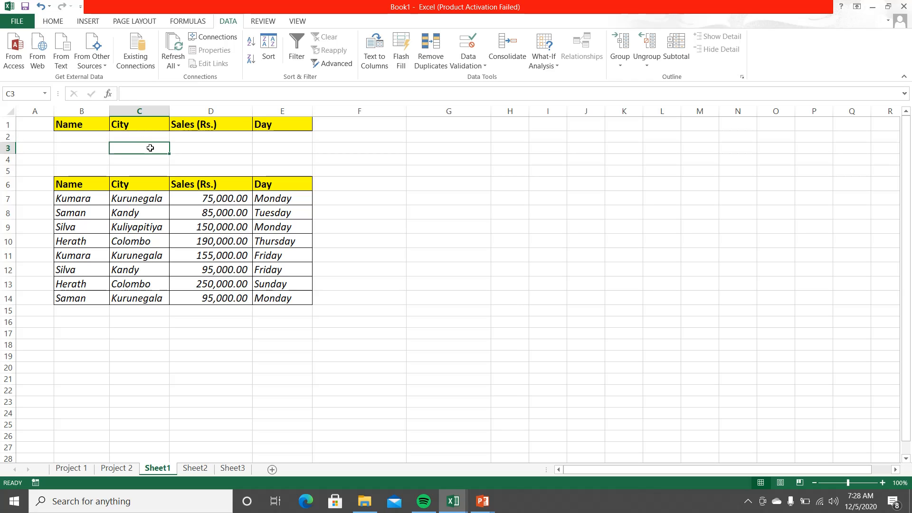
click(150, 137)
click(150, 150)
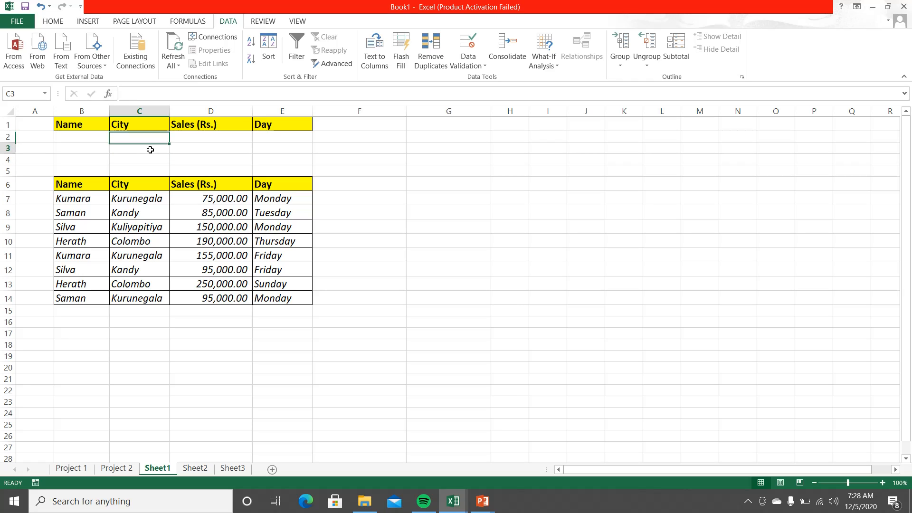
click(196, 137)
click(197, 147)
click(198, 137)
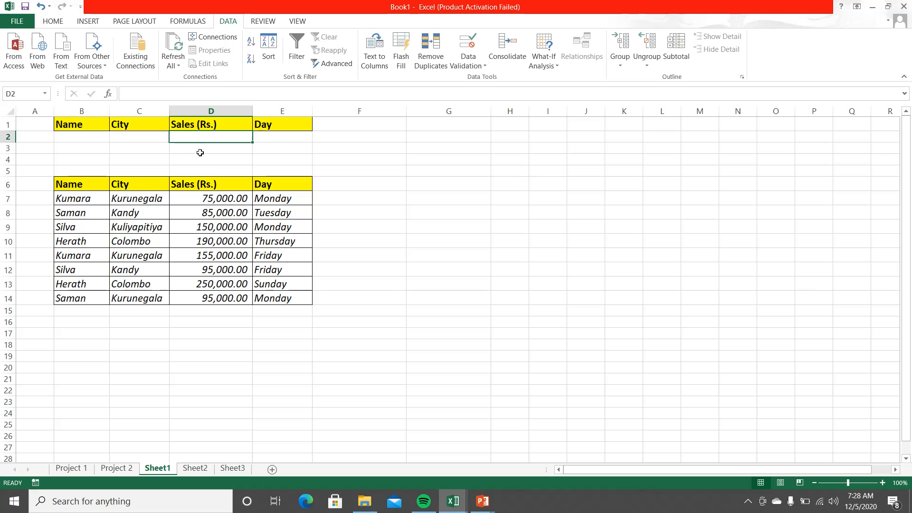
click(200, 152)
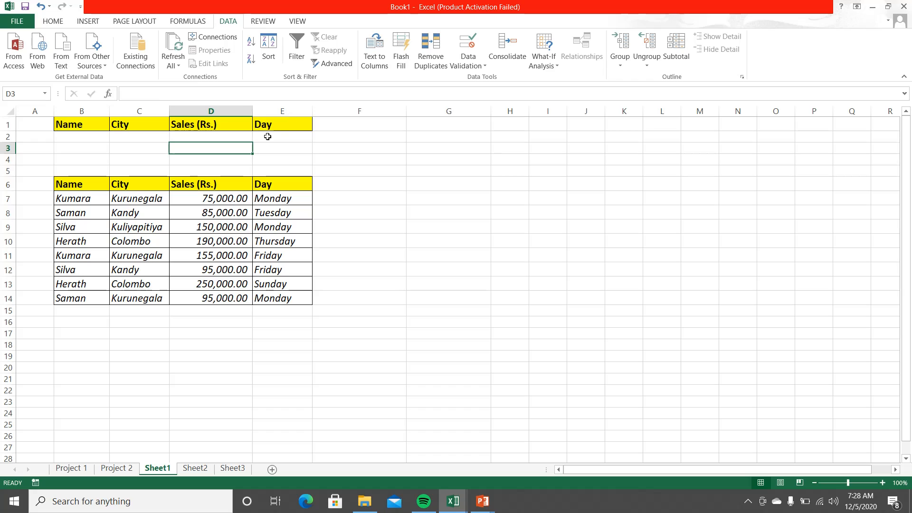
click(340, 135)
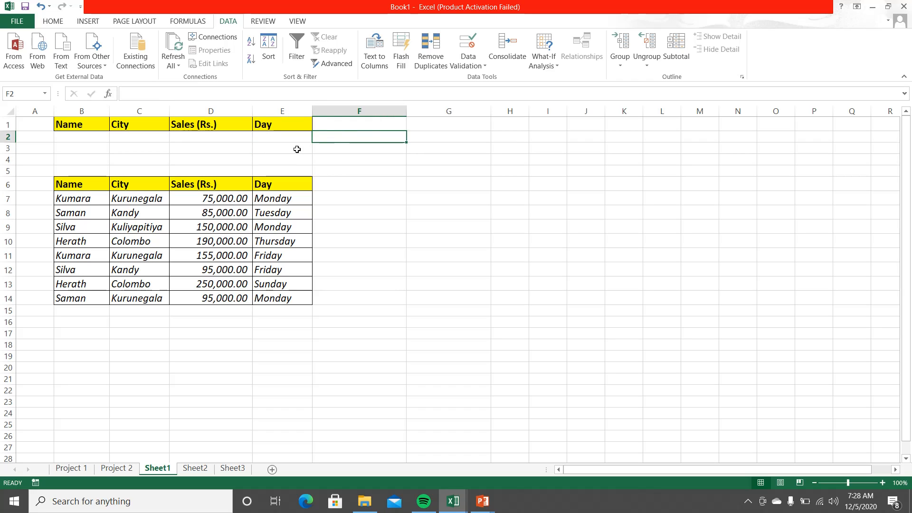
Copy the Sales (Rs.) criteria header from D1 over the Day header in E1 and widen column E.
click(232, 125)
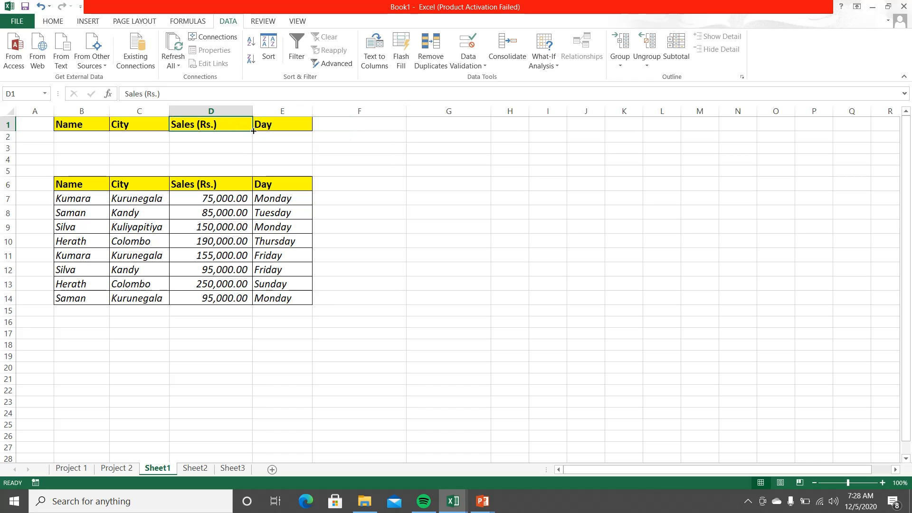
drag(253, 131, 334, 111)
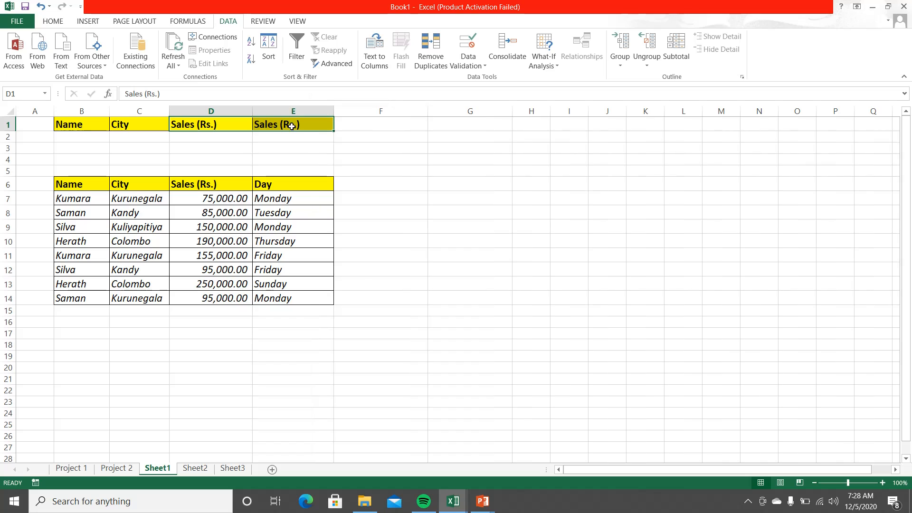
Enter the sales range criteria >=50000 in cell D2 and <=100000 in cell E2.
click(240, 141)
text(>=)
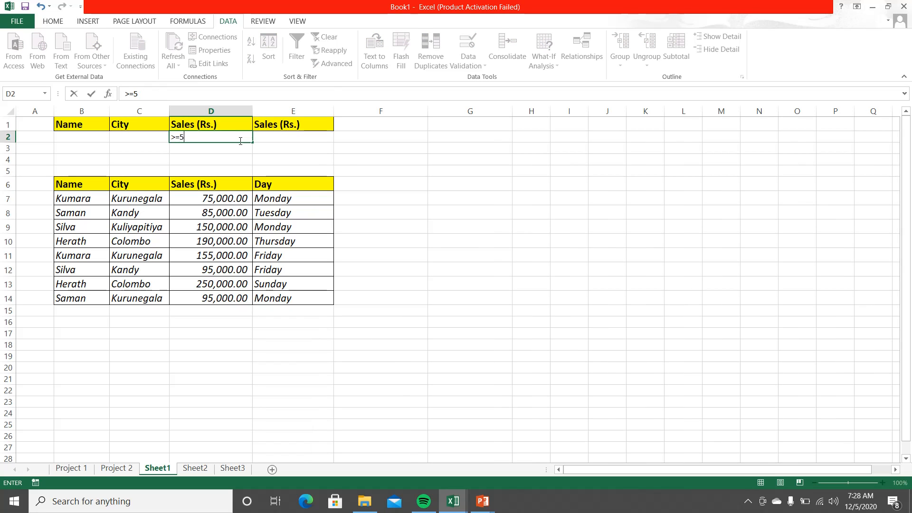
text(50000)
key(Tab)
text(<=)
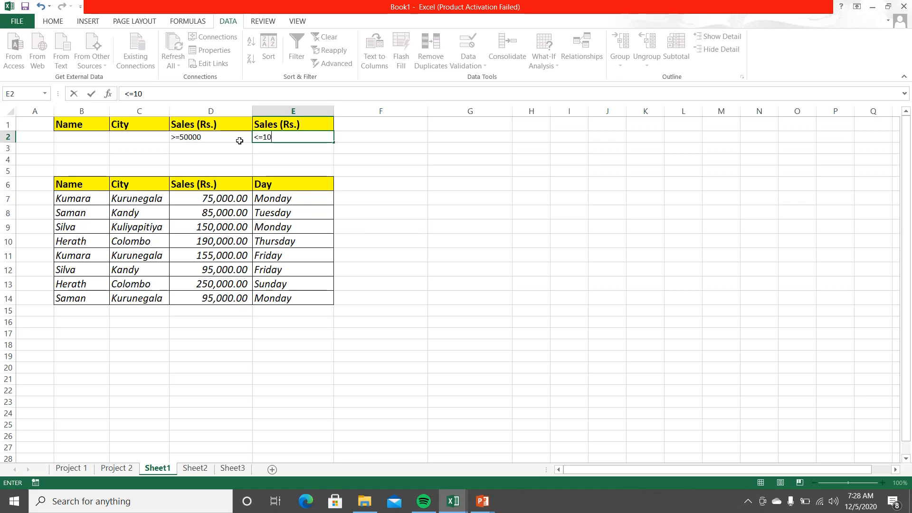
text(100000)
key(Return)
click(378, 222)
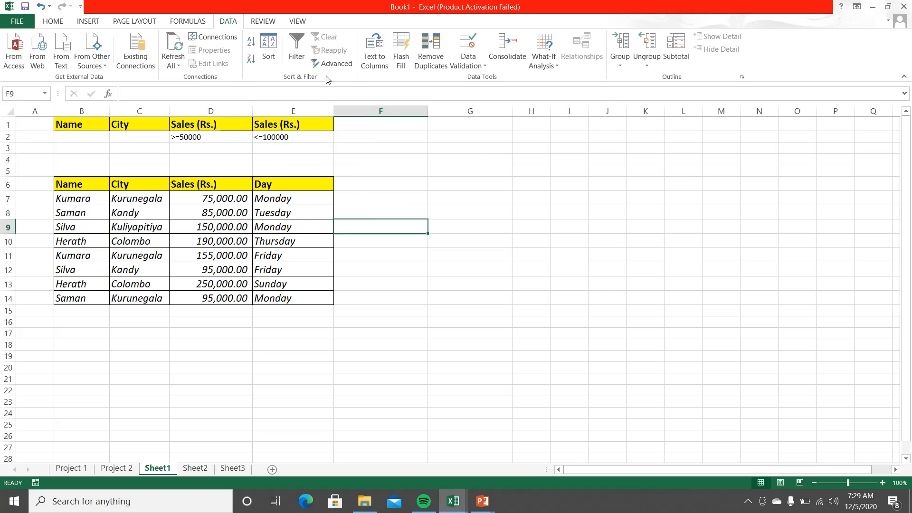
Copy the sales table's header row B6:E6 to B17:E17 as the headers of the output area.
drag(97, 190, 285, 184)
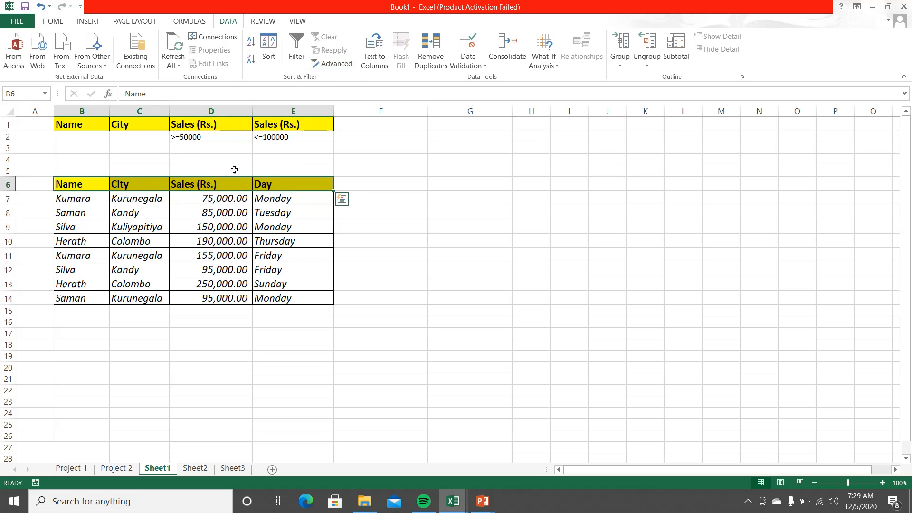
click(52, 21)
click(43, 50)
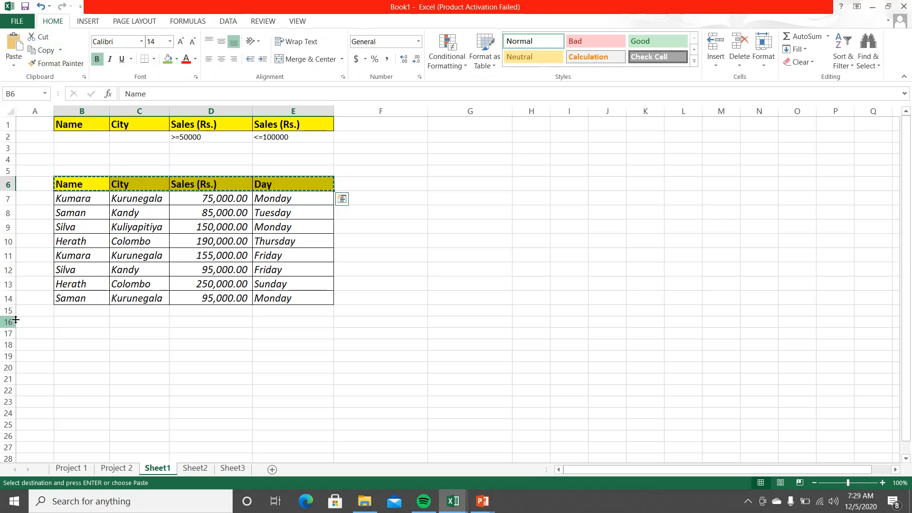
click(69, 333)
click(20, 48)
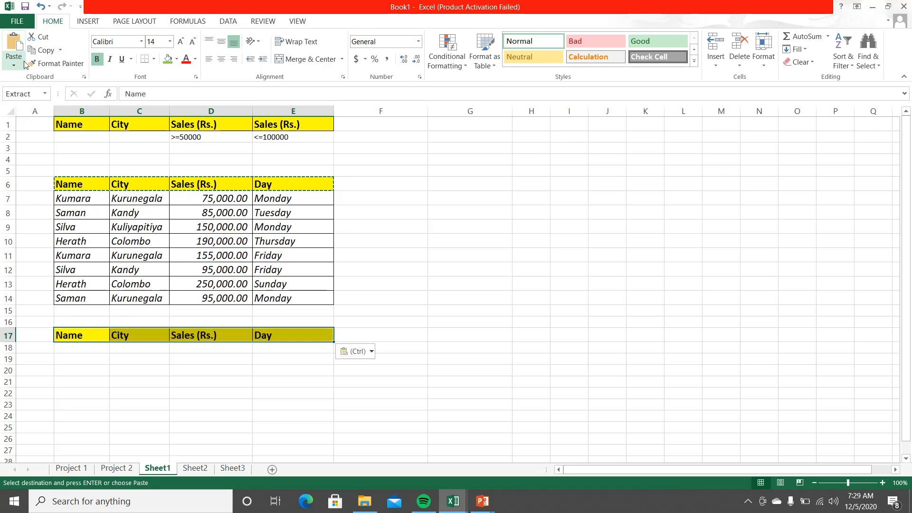
key(Escape)
click(378, 238)
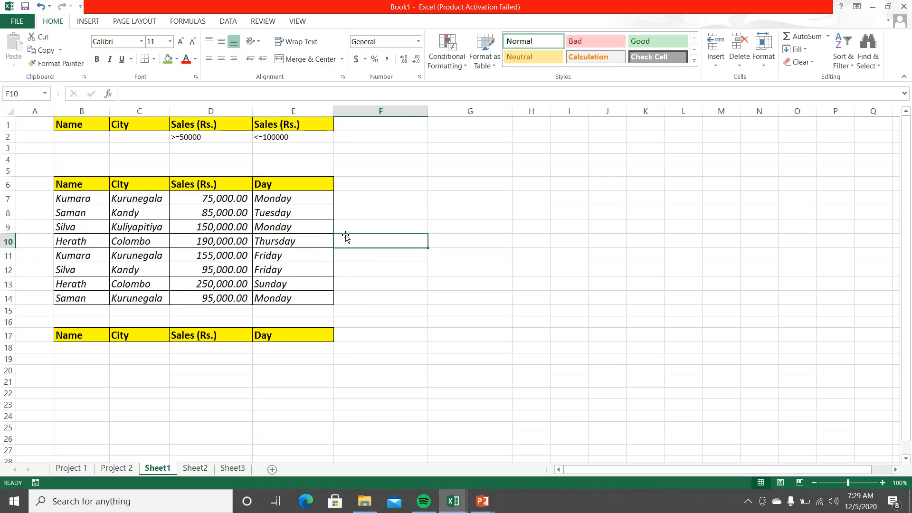
Set up an Advanced Filter that copies to another location, with list range B6:E14 and criteria range B1:E2.
click(228, 20)
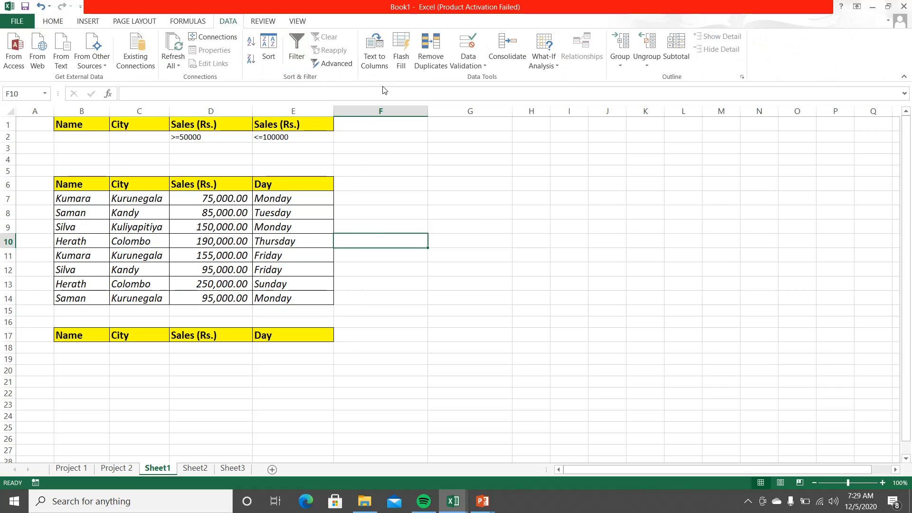
click(333, 64)
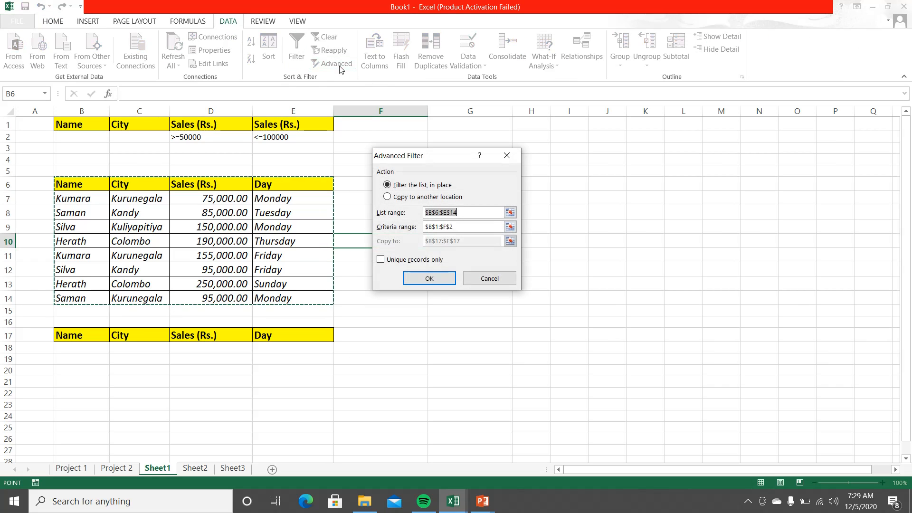
click(387, 197)
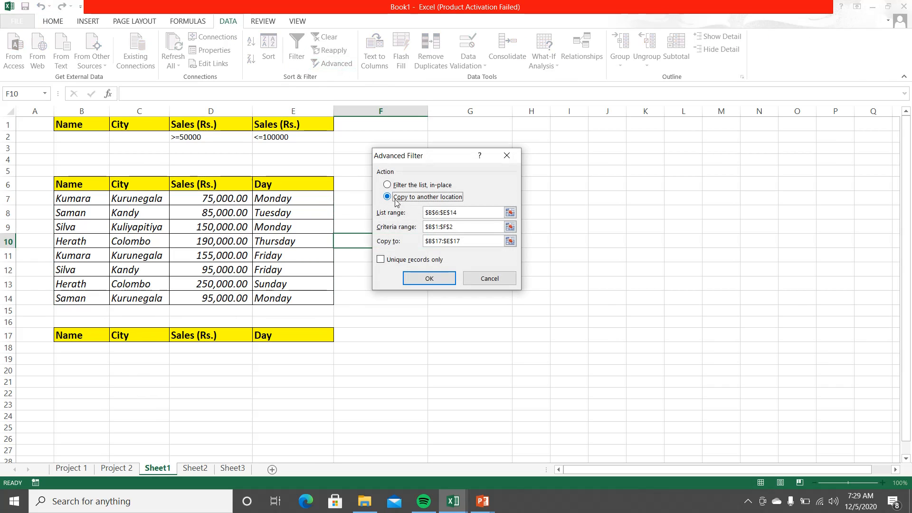
click(510, 212)
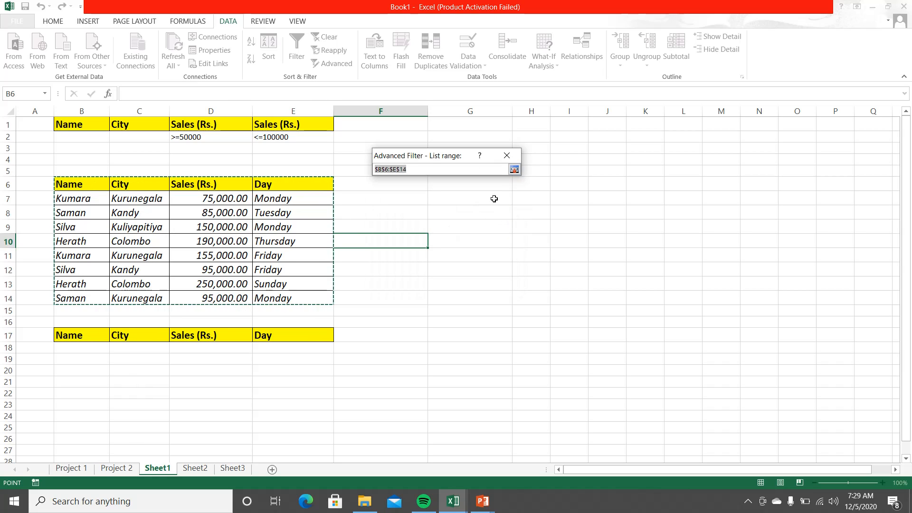
click(515, 170)
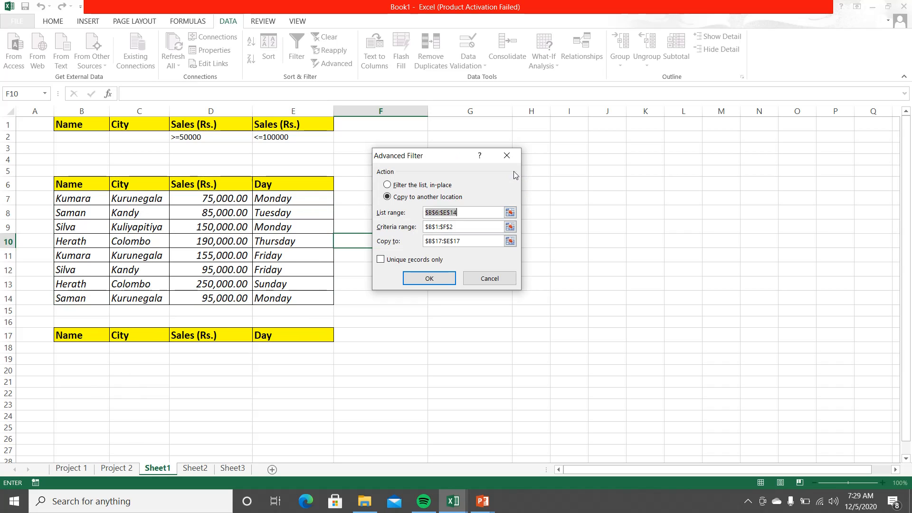
click(510, 226)
drag(65, 124, 309, 138)
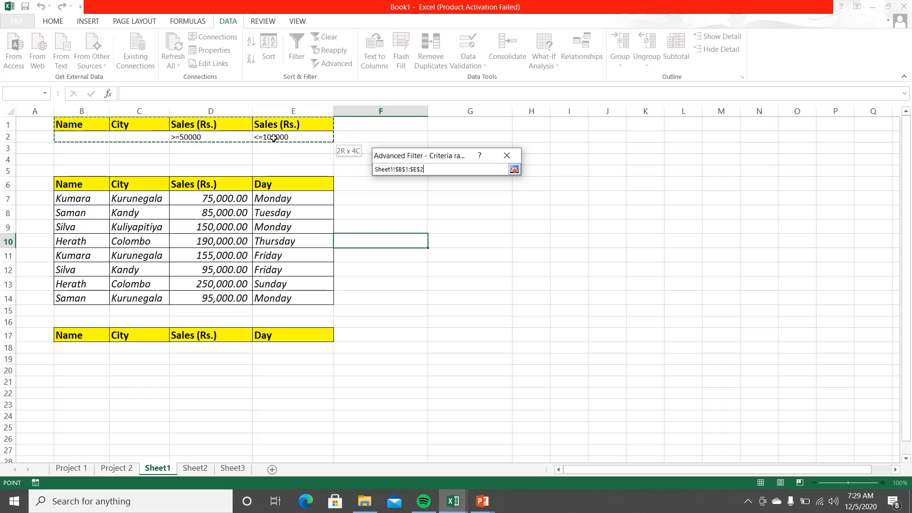
click(515, 169)
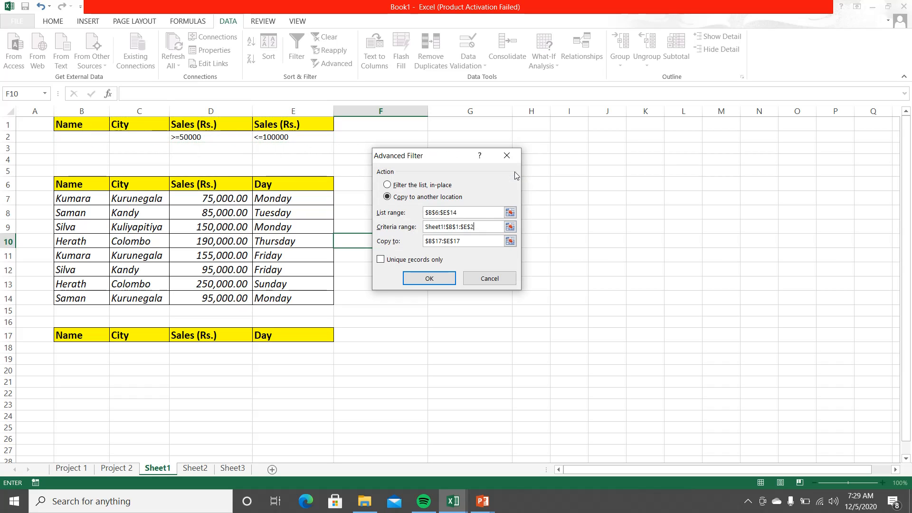
Set the filter's copy destination to the header row B17:E17 and run the filter.
click(510, 242)
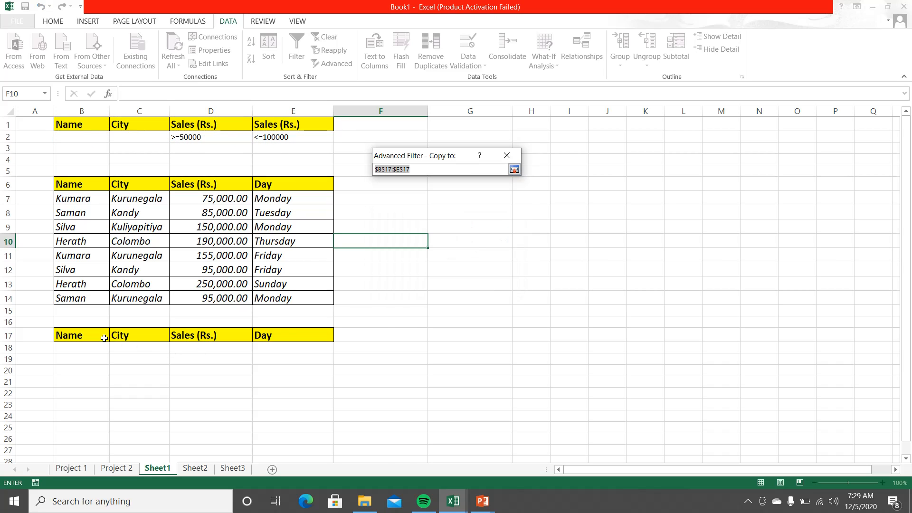
drag(102, 336, 252, 334)
click(514, 170)
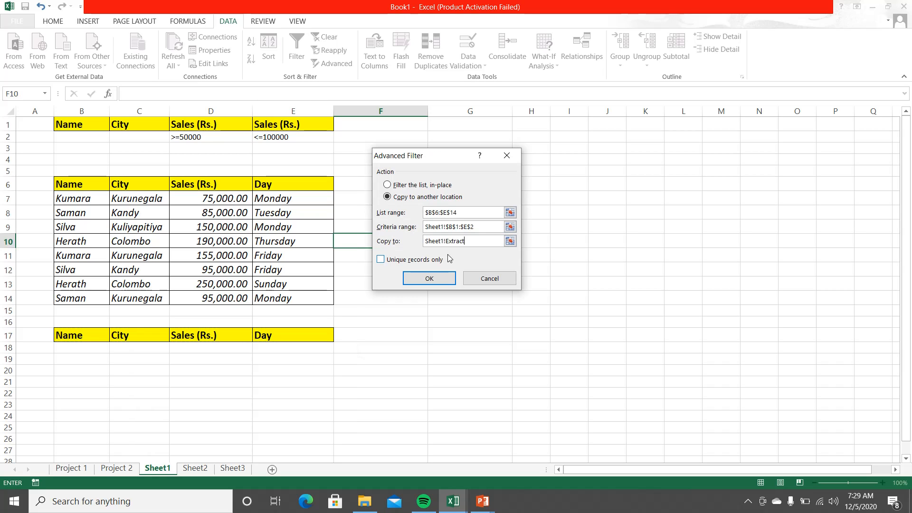
click(438, 277)
click(407, 329)
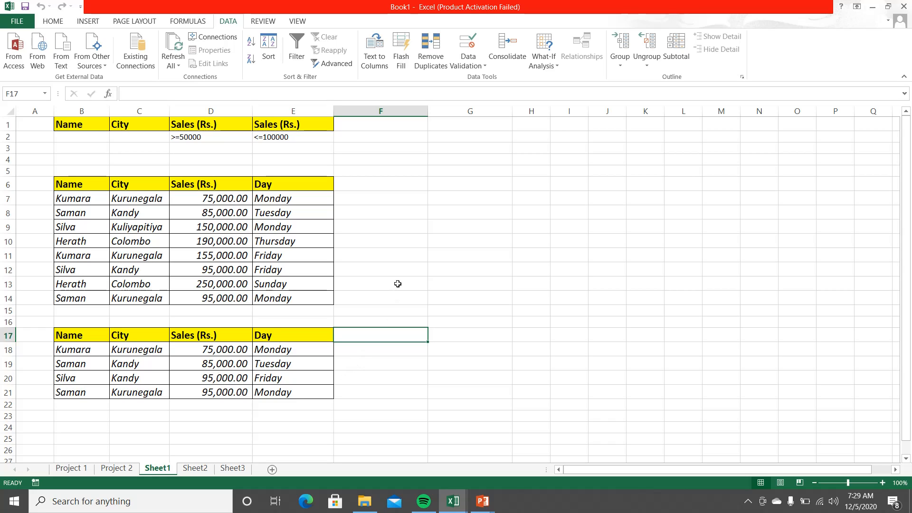
click(391, 309)
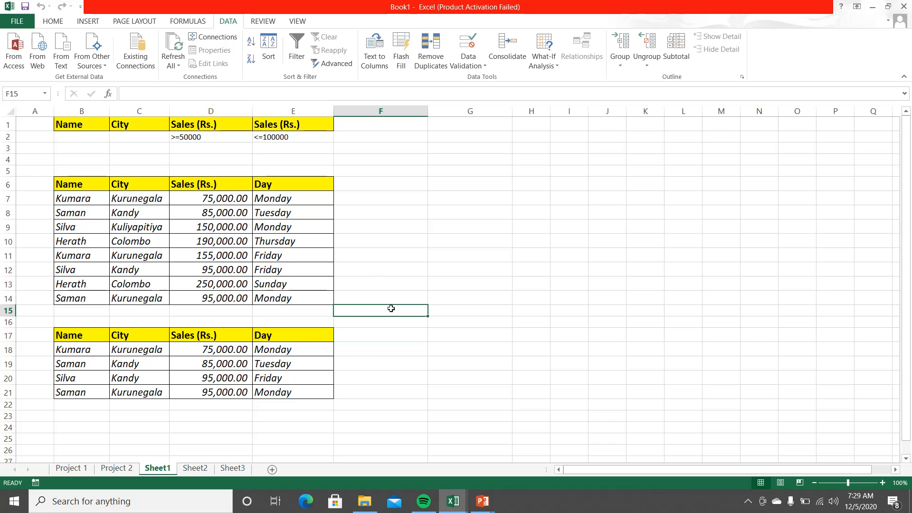
Enter the formula =D7>=50000 in cell F2 as the lower sales limit criterion.
click(385, 138)
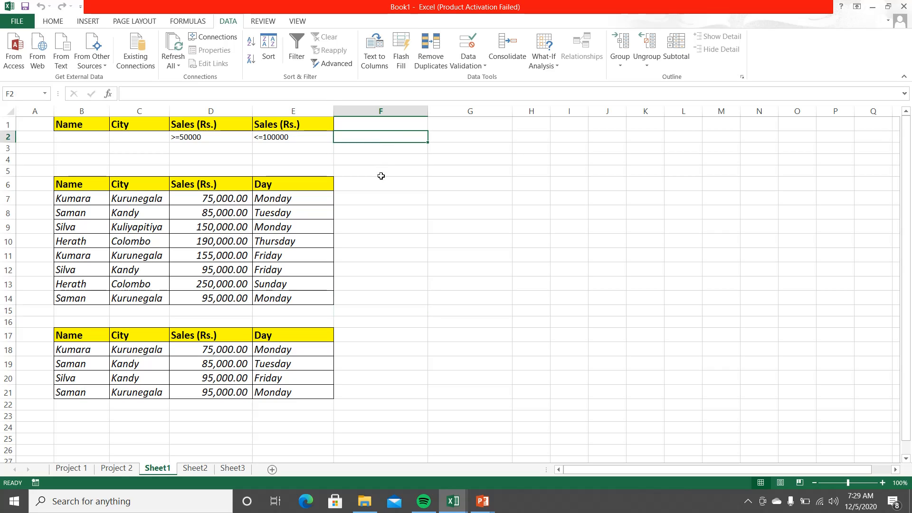
text(=)
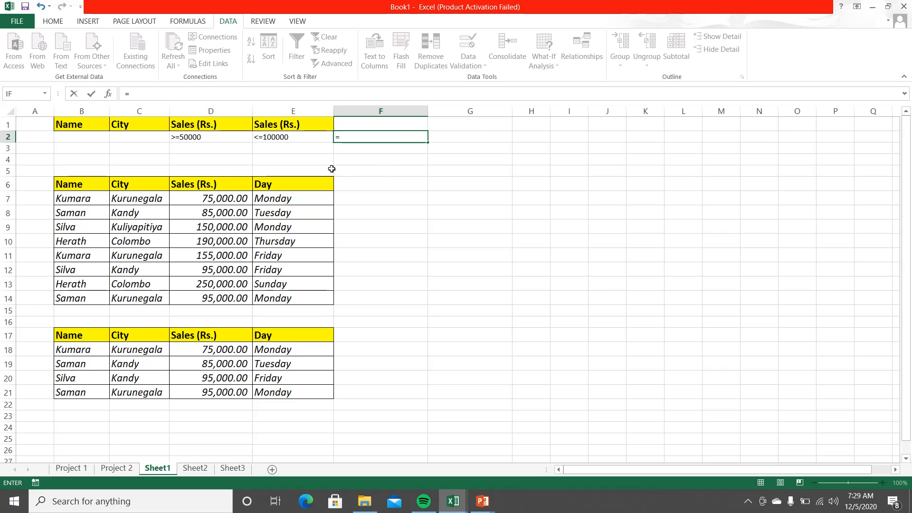
click(212, 199)
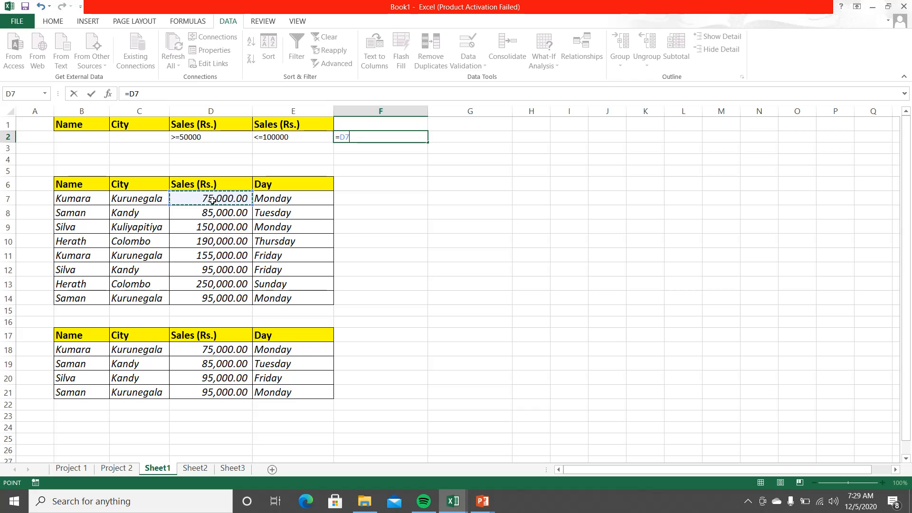
text(>=5000)
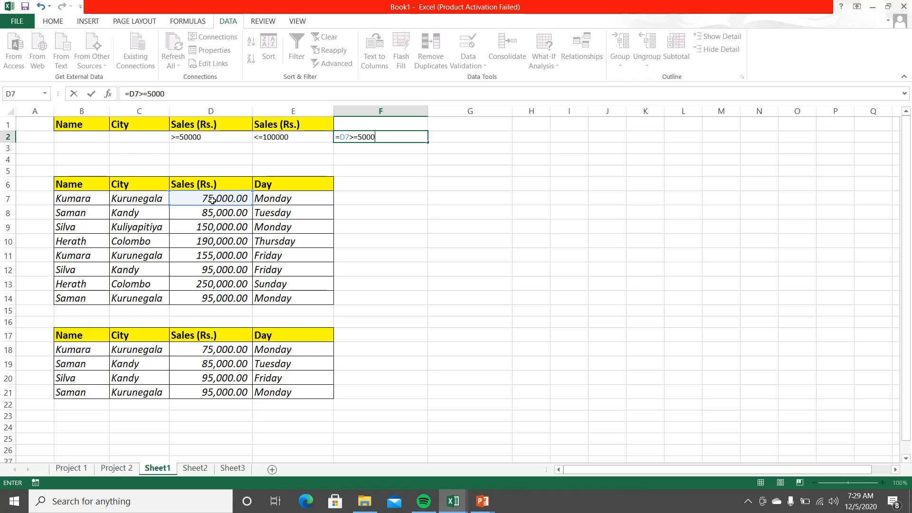
text(0)
key(Return)
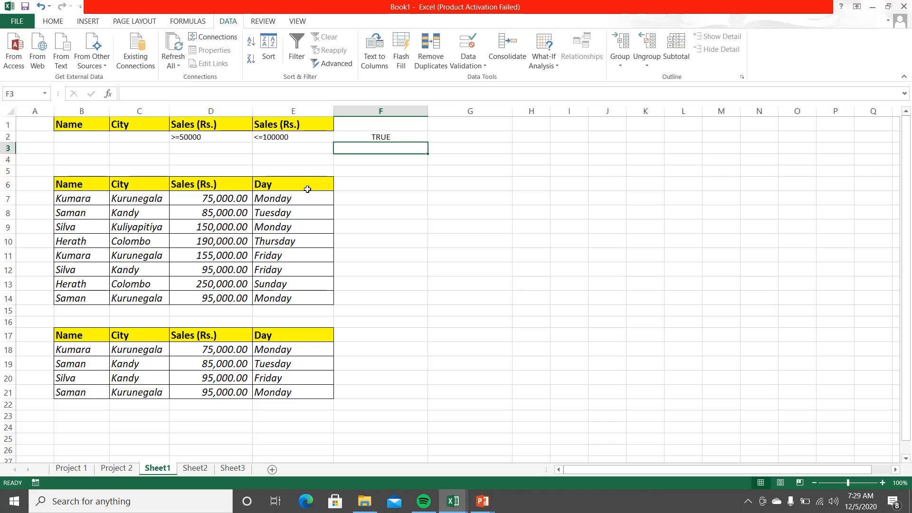
Enter the formula =D7<=100000 in cell G2 as the upper sales limit criterion.
click(460, 135)
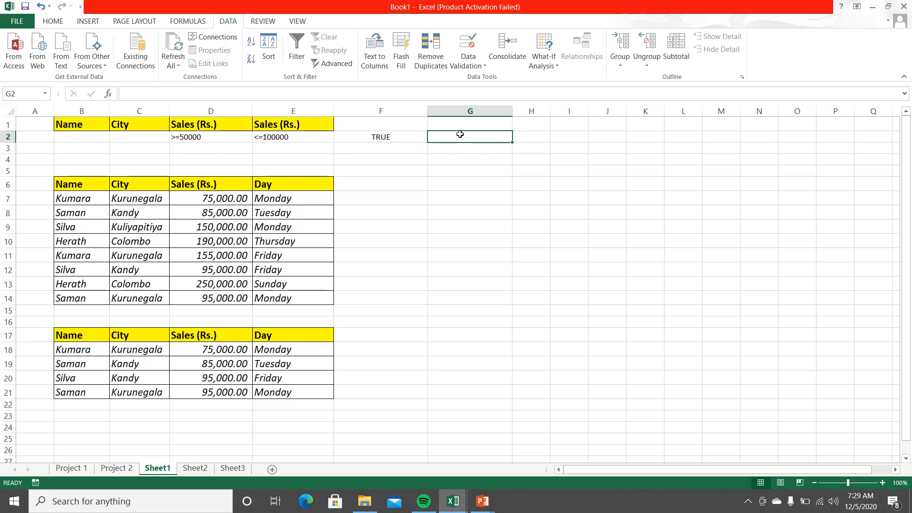
text(=)
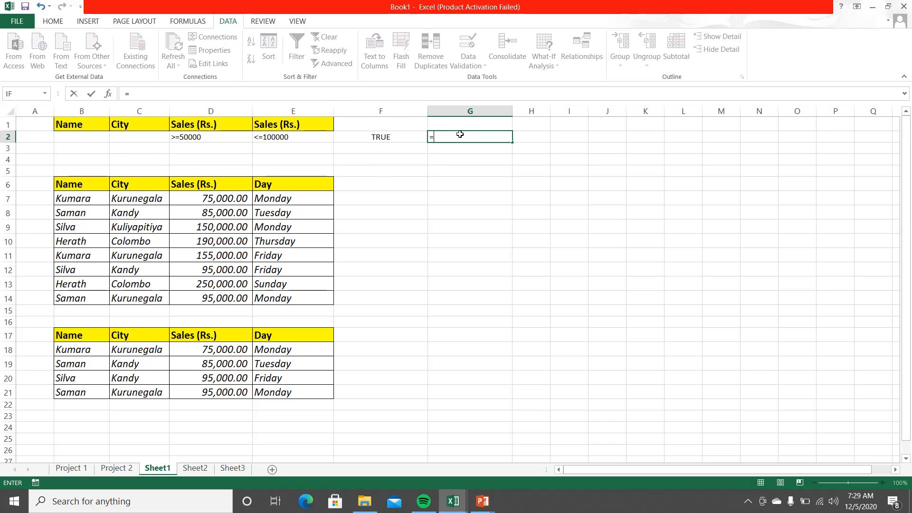
click(214, 199)
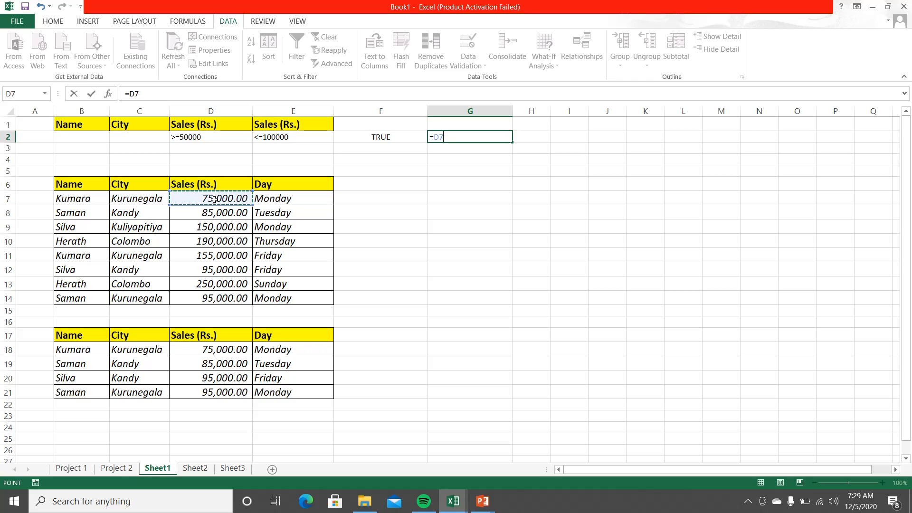
text(<=)
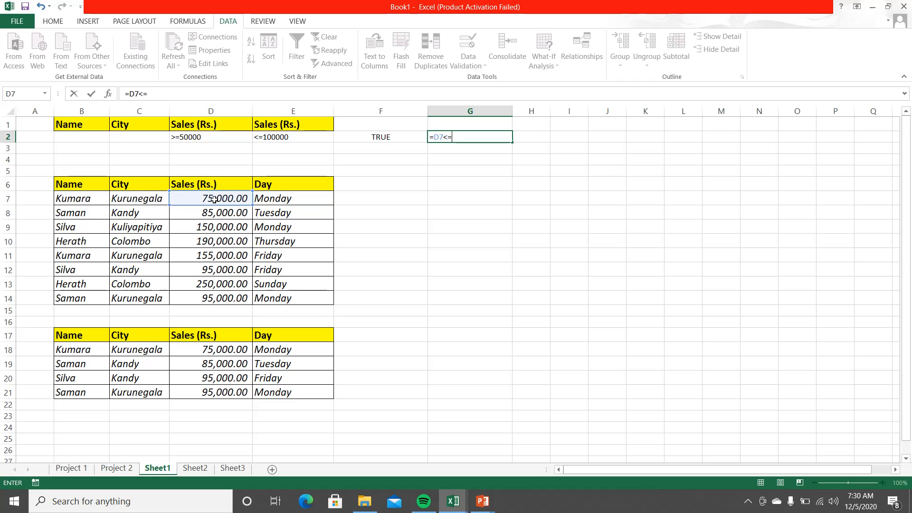
text(100000)
key(Return)
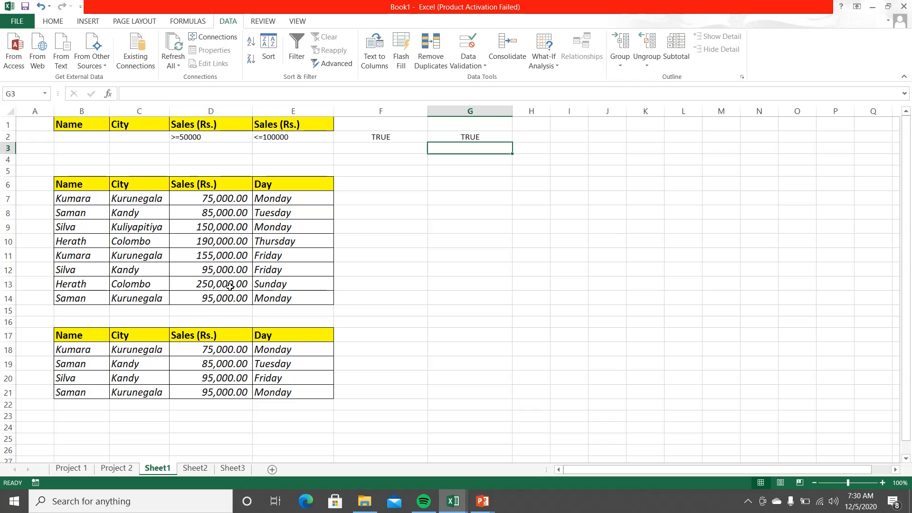
click(490, 216)
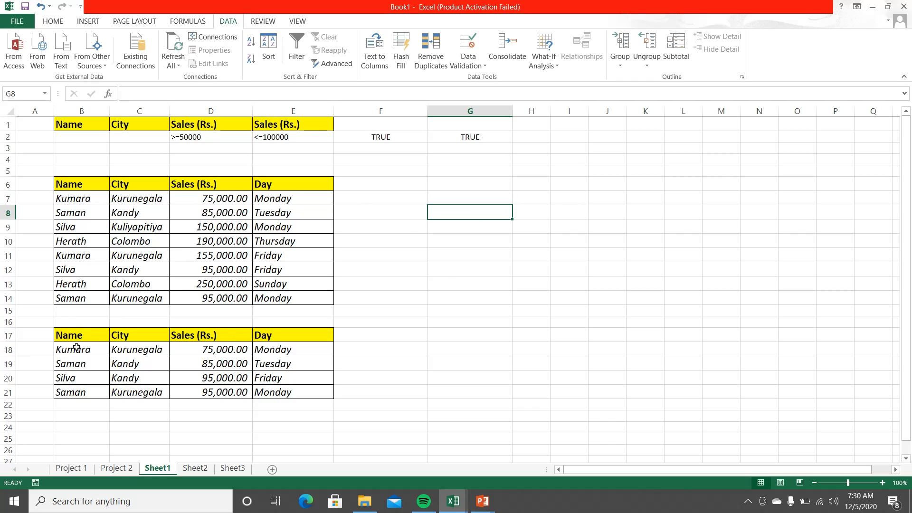
Clear all contents and formatting from the extracted rows B18:E22 below the output headers.
drag(76, 348, 311, 409)
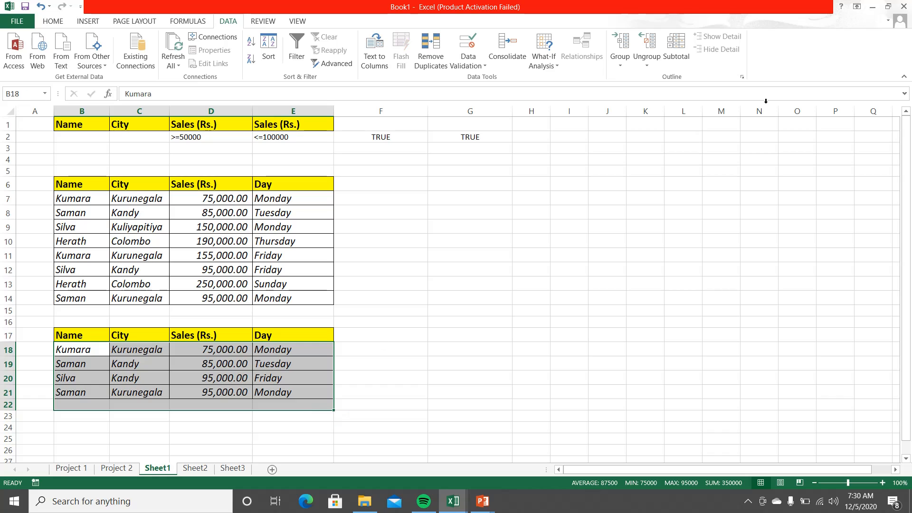
click(49, 20)
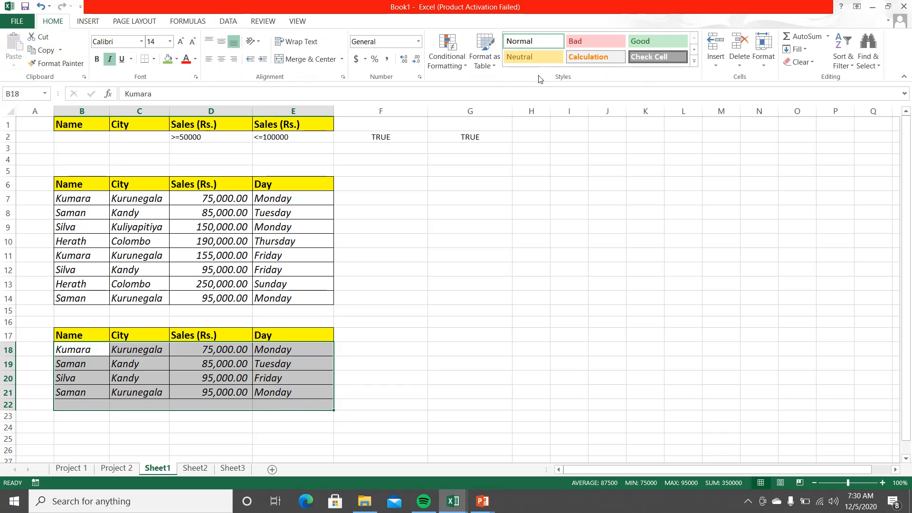
click(742, 66)
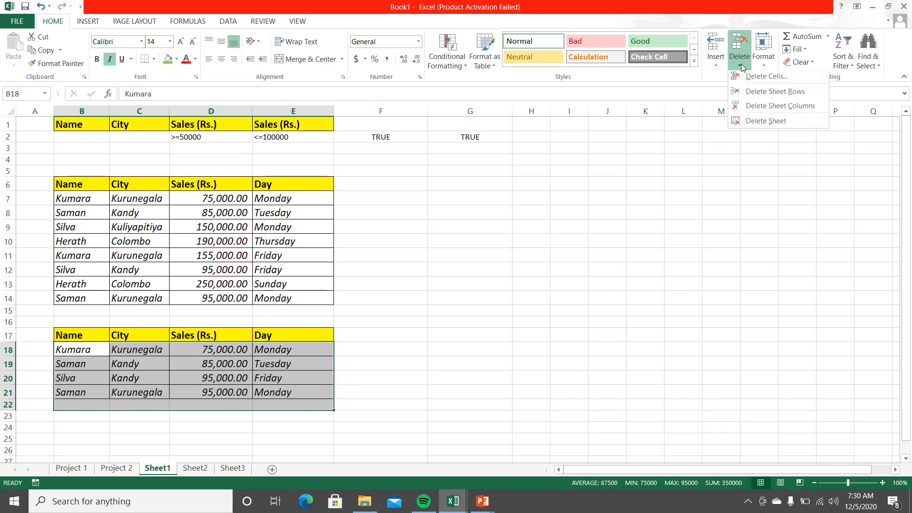
click(800, 63)
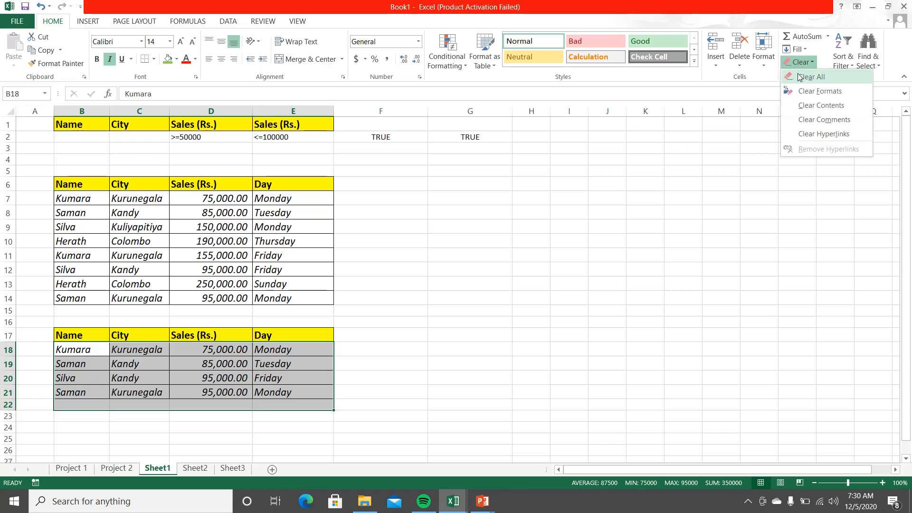
click(800, 77)
click(600, 224)
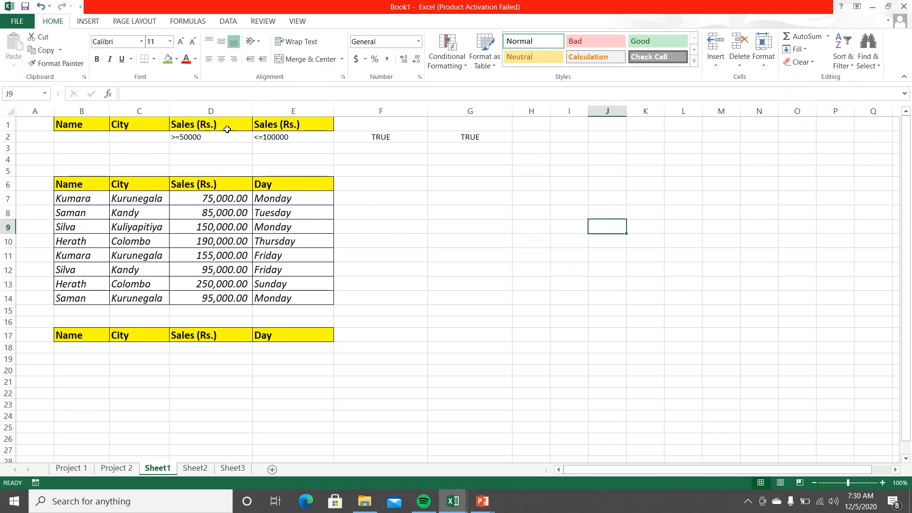
Delete the typed sales criteria in D2:E3 beneath the two Sales (Rs.) headers.
drag(204, 138, 276, 145)
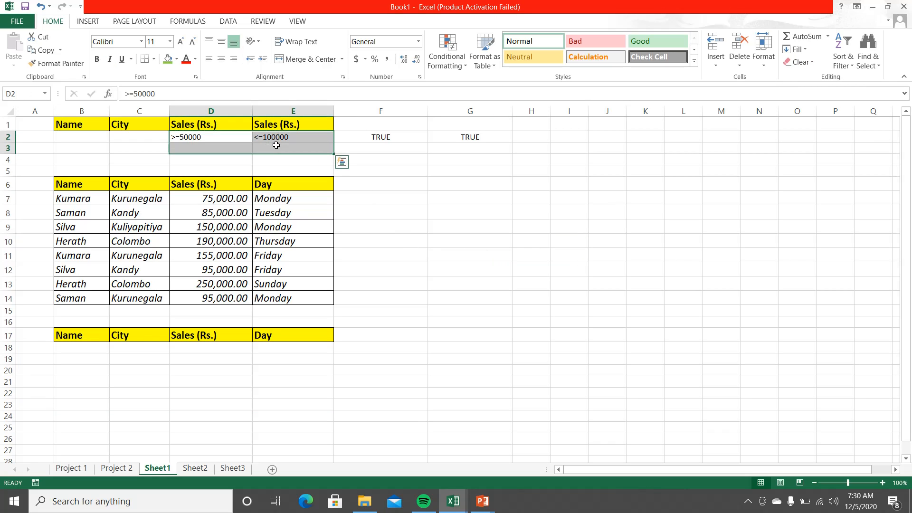
key(Delete)
click(409, 209)
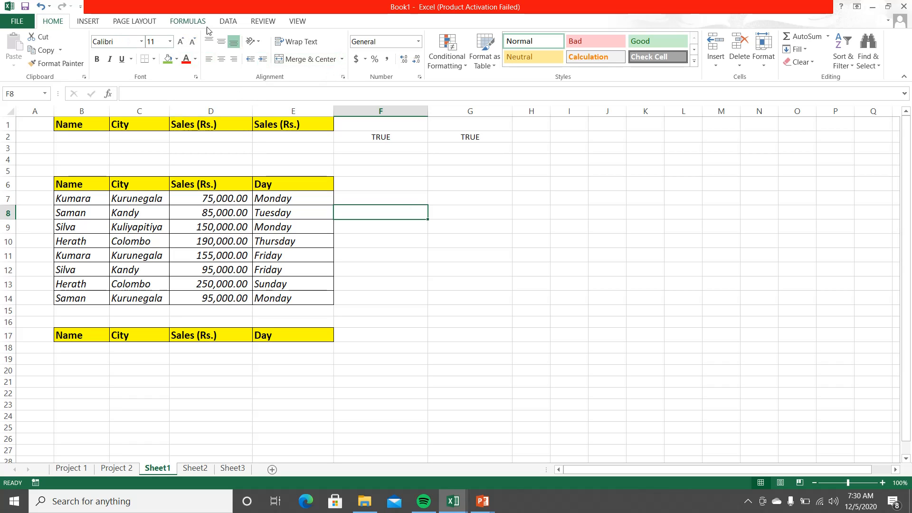
Set up an Advanced Filter that copies results to another location, with B6:E14 as the list range.
click(222, 22)
click(332, 63)
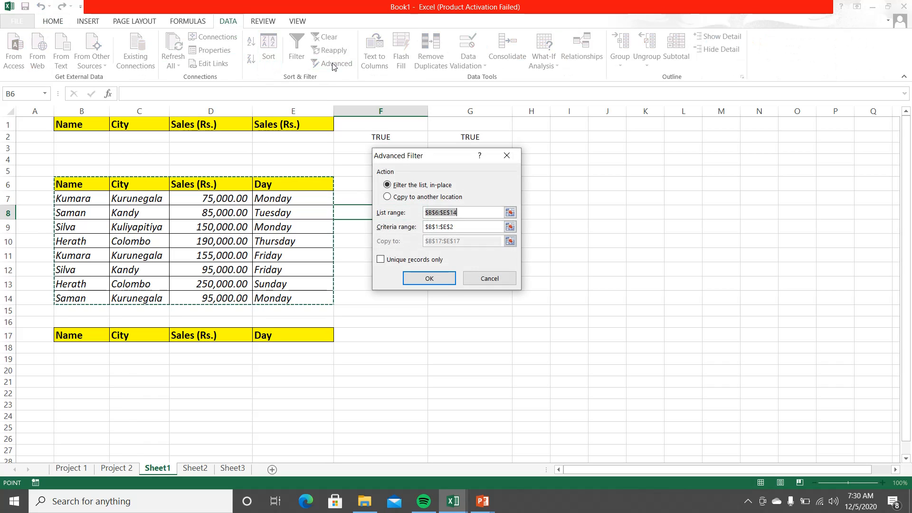
click(419, 196)
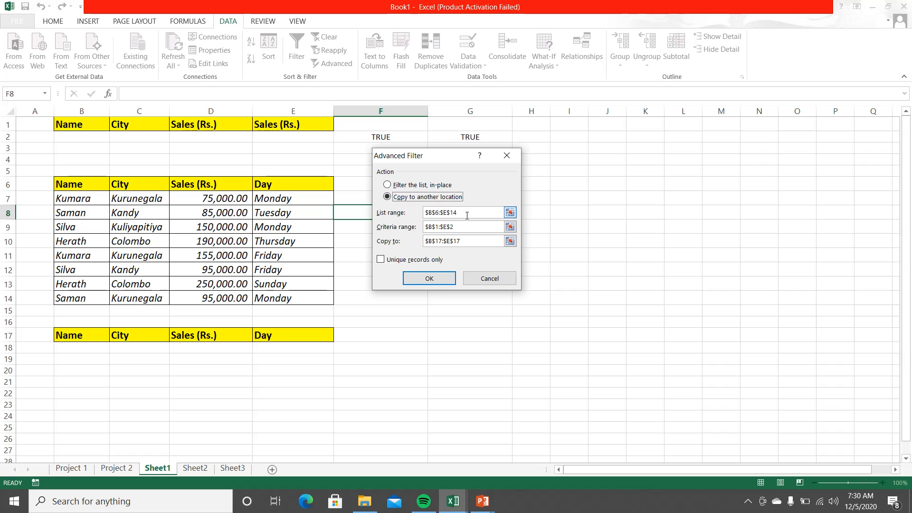
click(510, 212)
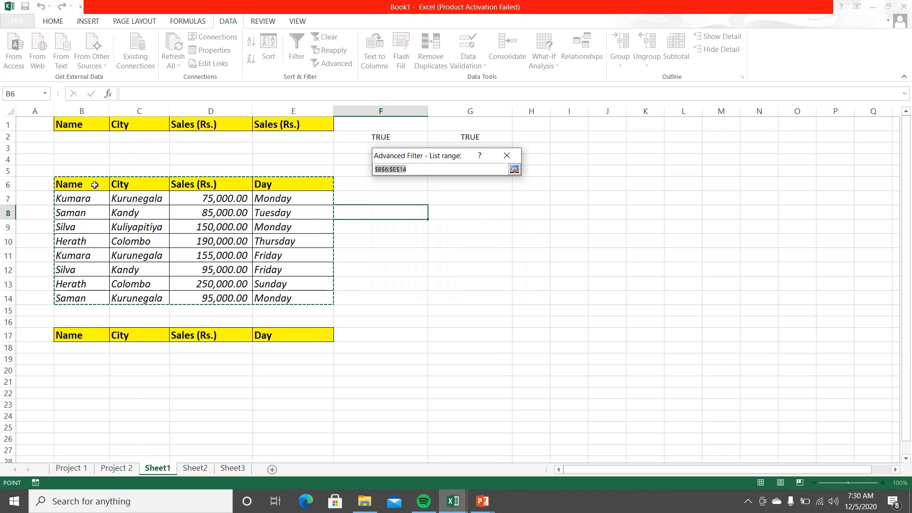
drag(95, 186, 259, 295)
click(514, 169)
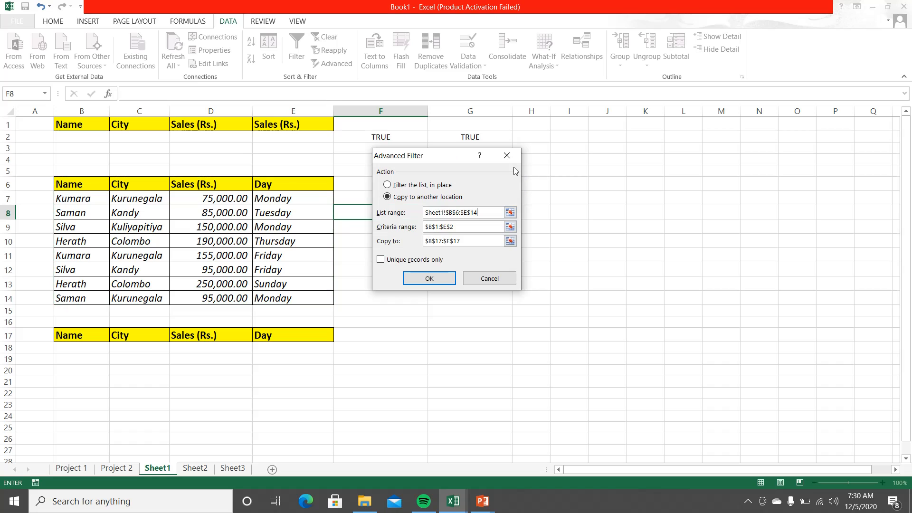
Set the Advanced Filter's criteria range to B1:G2 and its output to the headers in B17:E17, and run it.
click(510, 227)
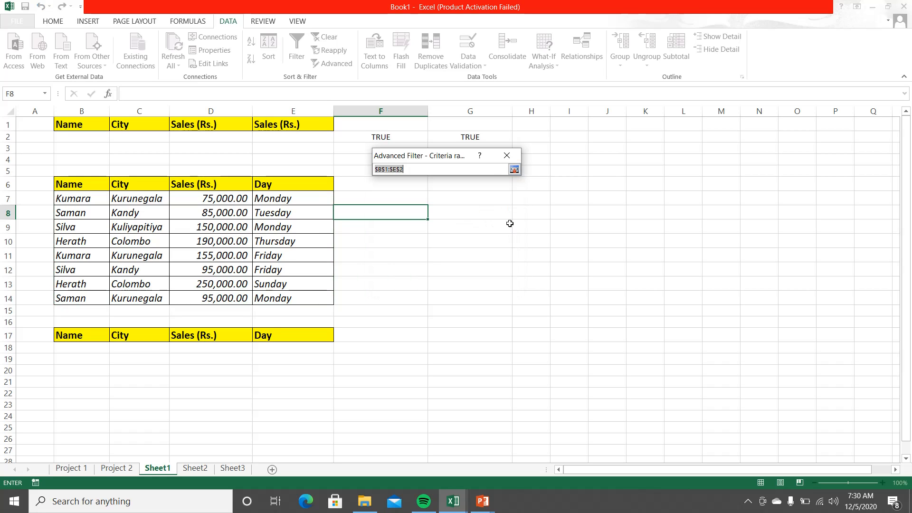
drag(95, 122, 452, 140)
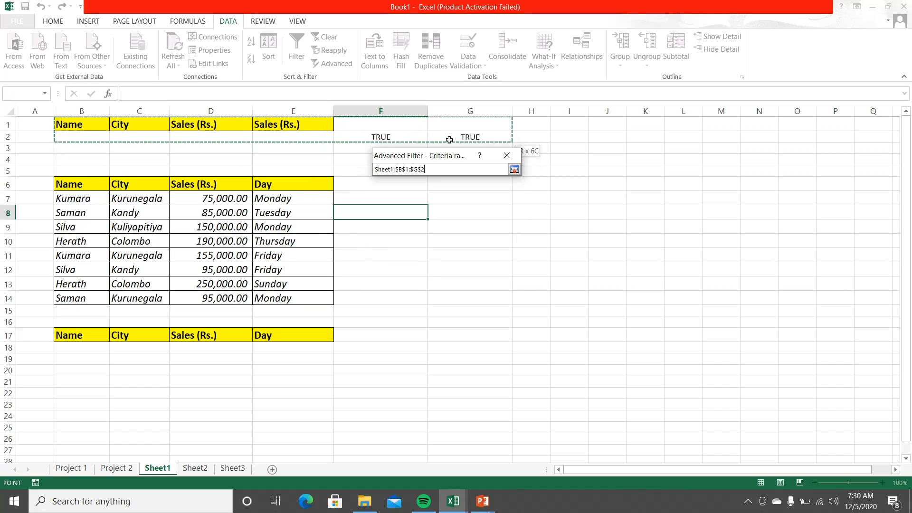
click(515, 170)
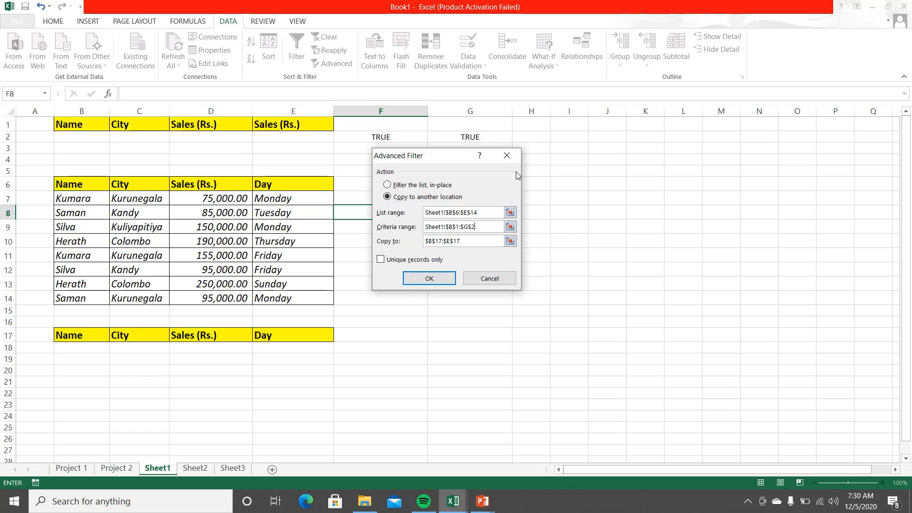
click(509, 241)
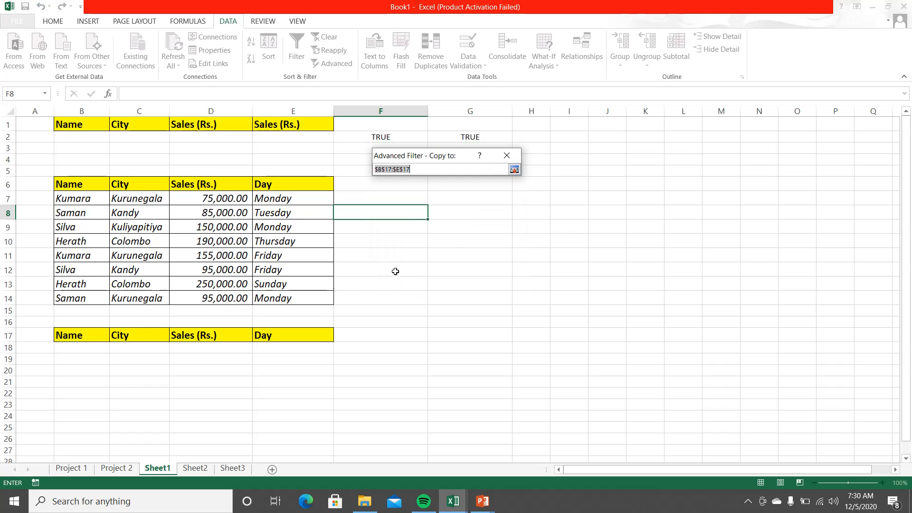
drag(90, 335, 257, 335)
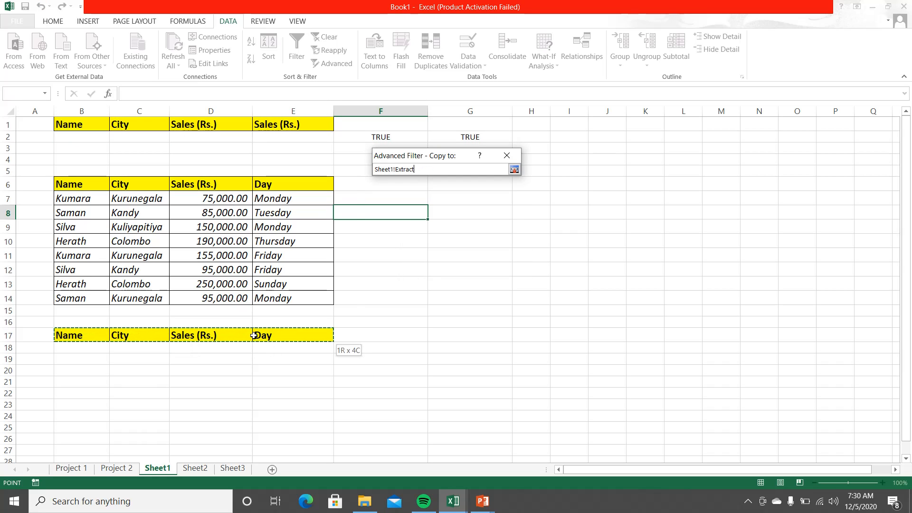
click(514, 170)
click(429, 278)
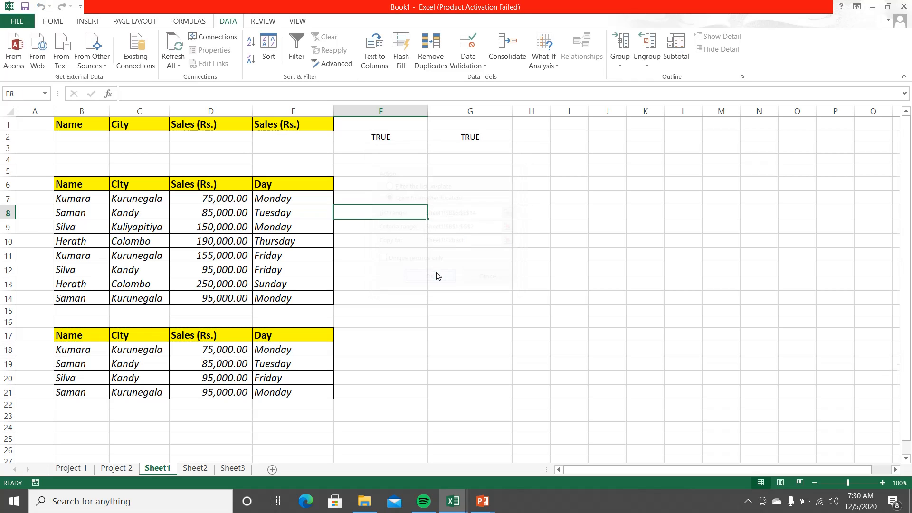
click(434, 275)
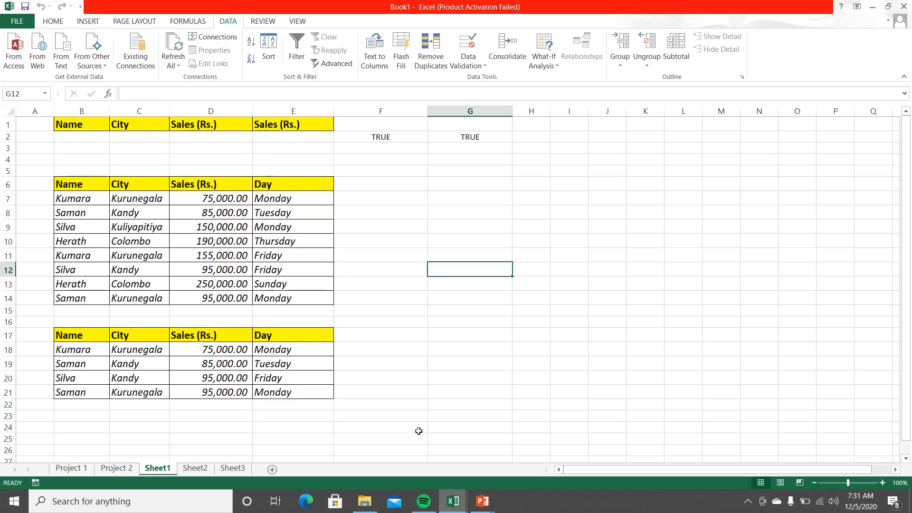
Switch to the PowerPoint slide show and advance from the Advanced Filter slide to the Project - 3 exercise.
mouse_move(482, 498)
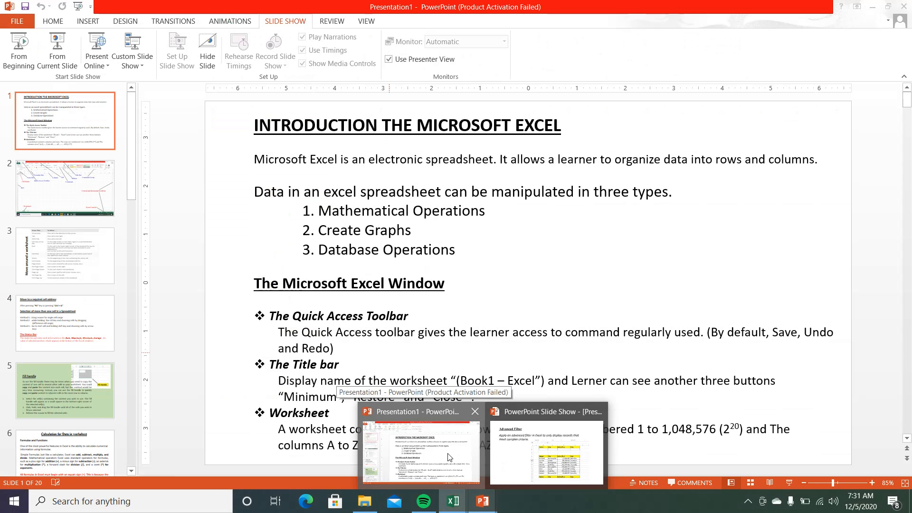
click(471, 457)
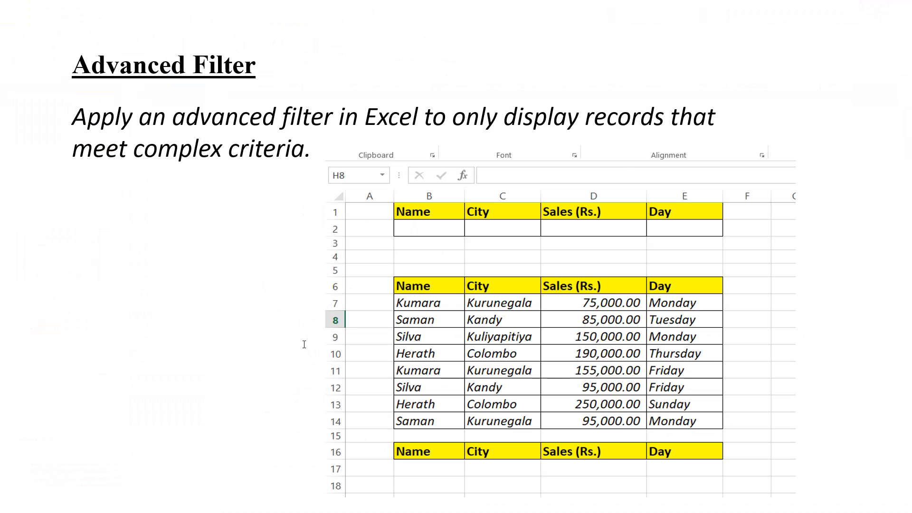
key(Right)
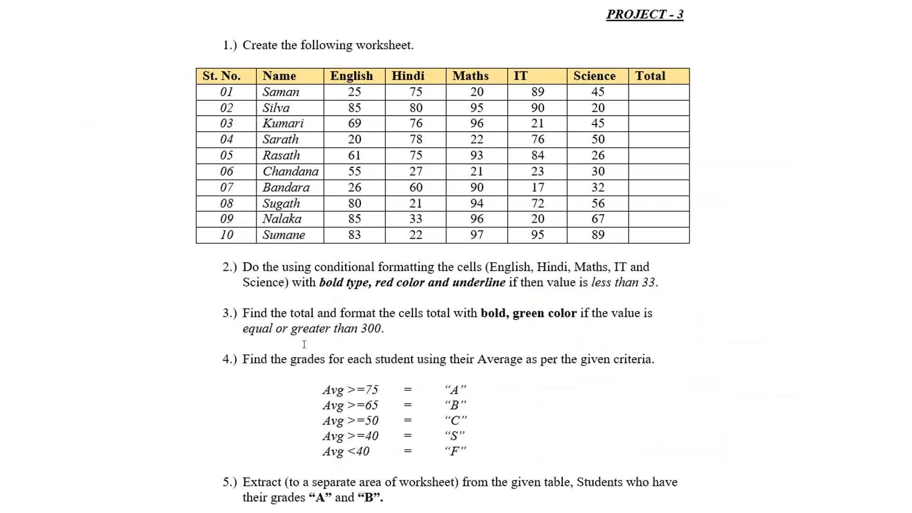
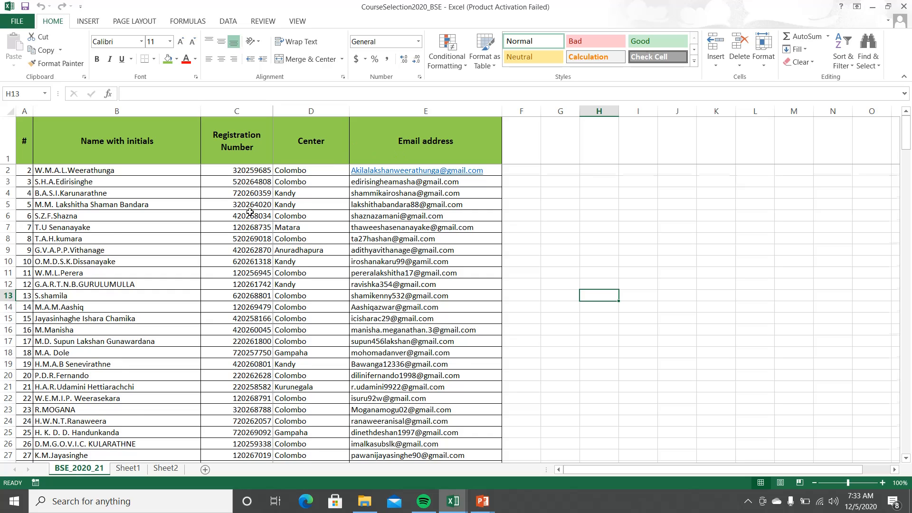
Look through the whole student list on the BSE_2020_21 sheet, down to its last row and back to its start.
scroll(250, 212, down, 20)
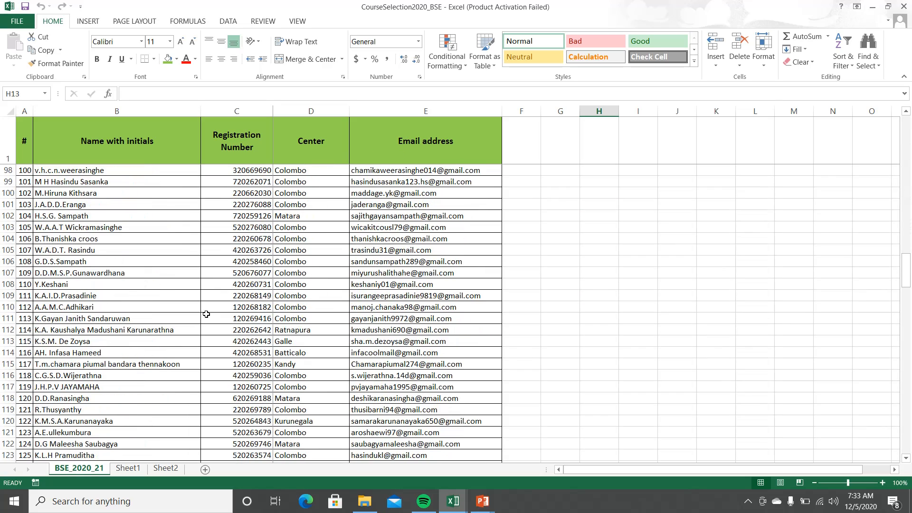
scroll(206, 314, down, 11)
scroll(206, 314, up, 2)
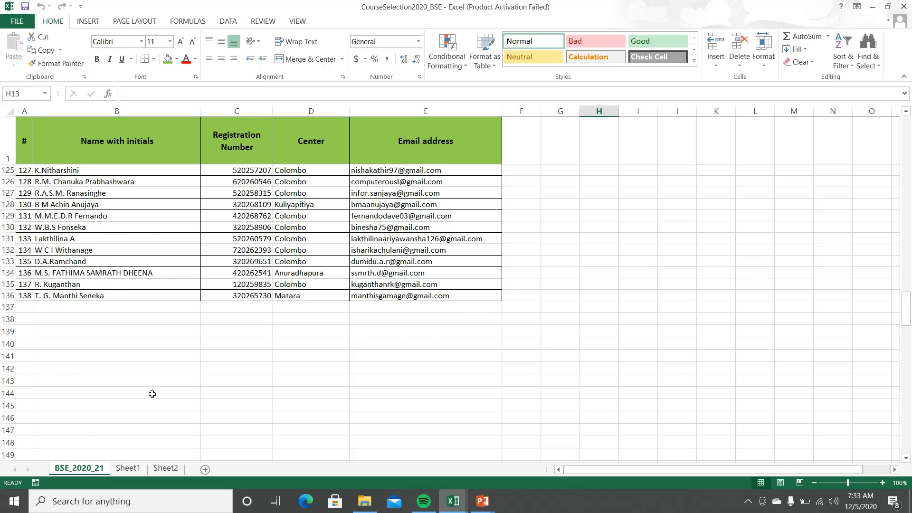
scroll(152, 394, up, 11)
scroll(152, 394, up, 20)
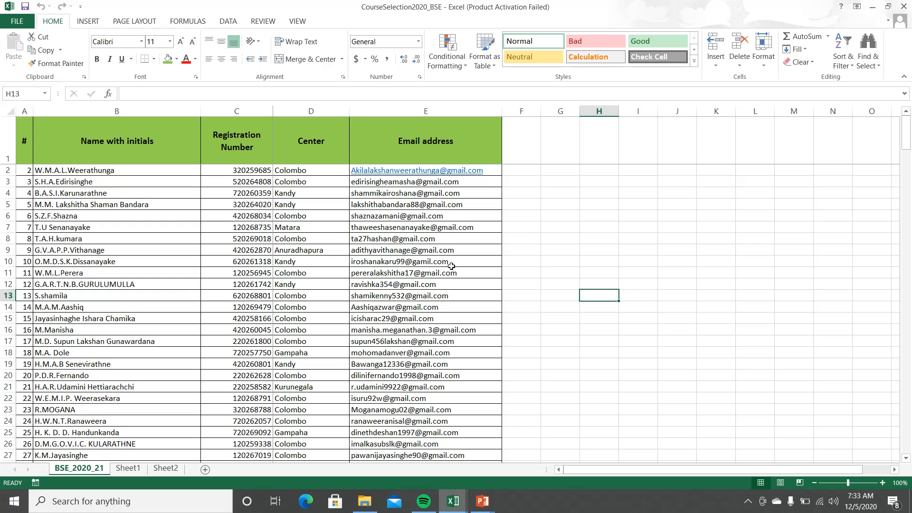
scroll(253, 265, down, 20)
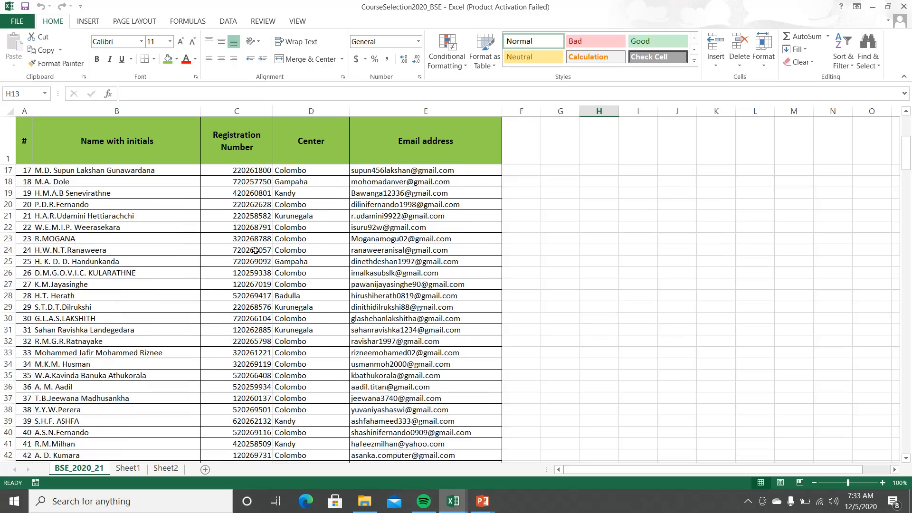
scroll(254, 265, down, 18)
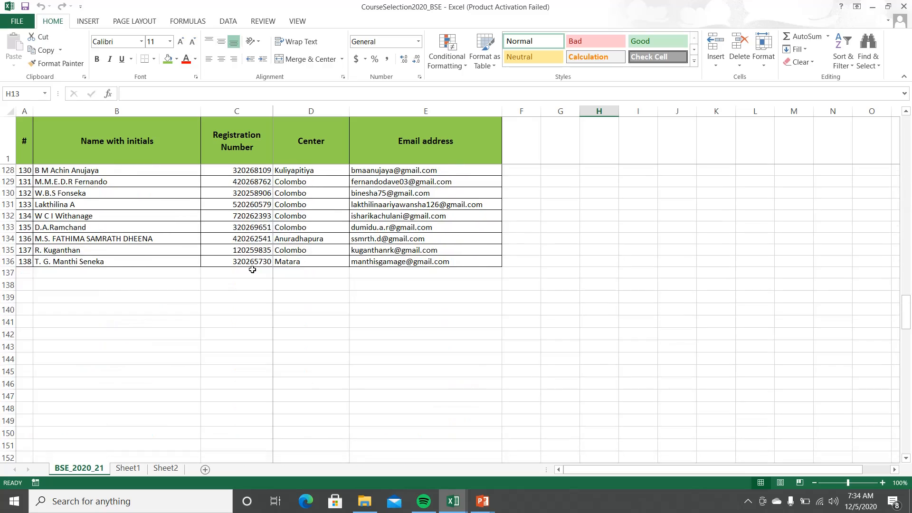
scroll(252, 269, up, 20)
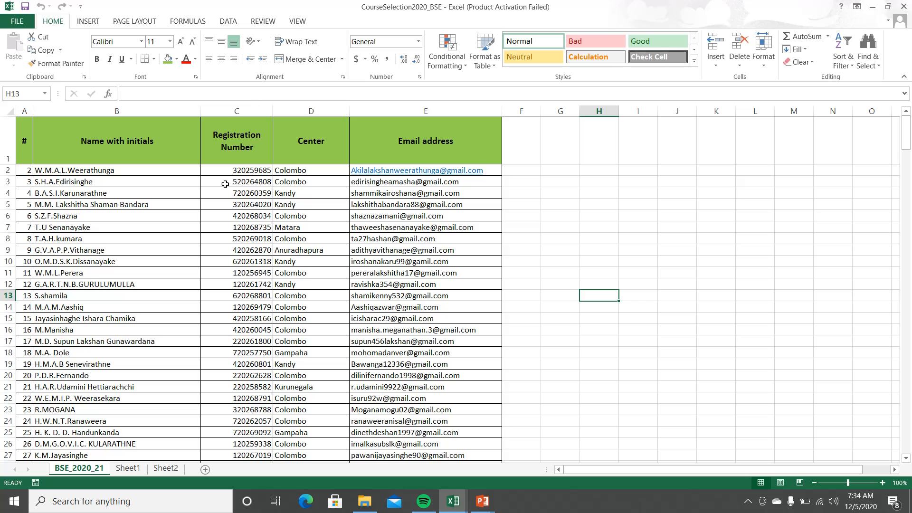
Turn on Filter for the header row of the student list on the BSE_2020_21 sheet.
click(230, 21)
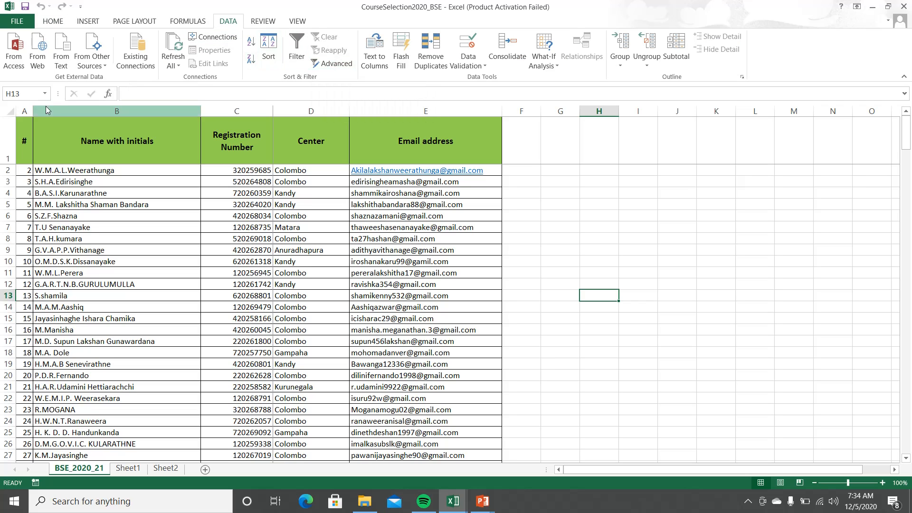
click(26, 138)
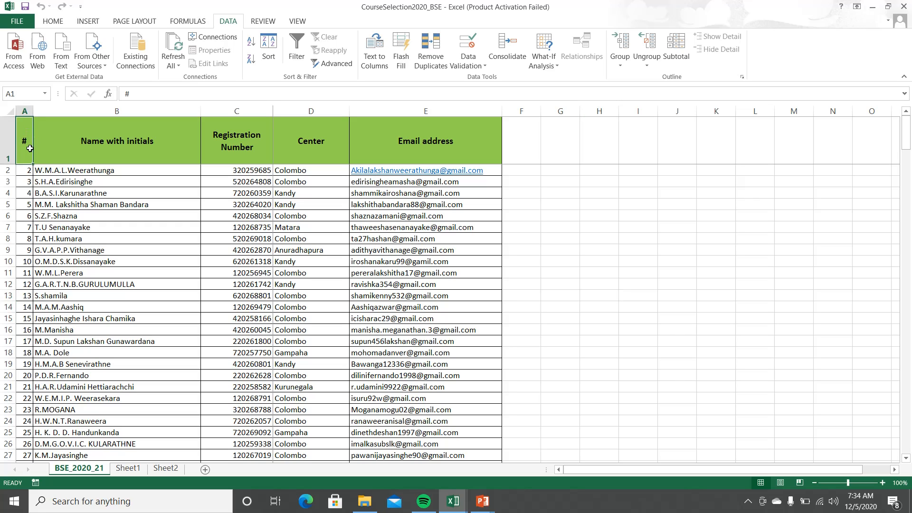
click(51, 143)
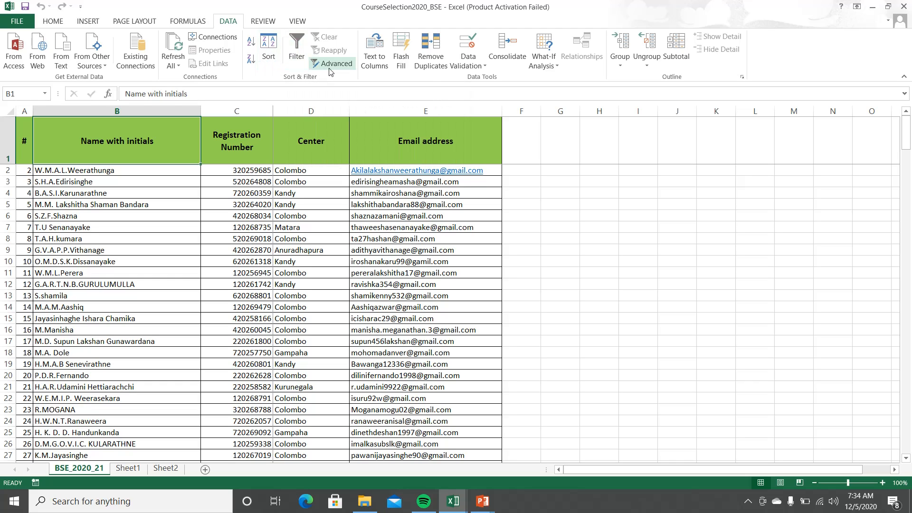
click(298, 41)
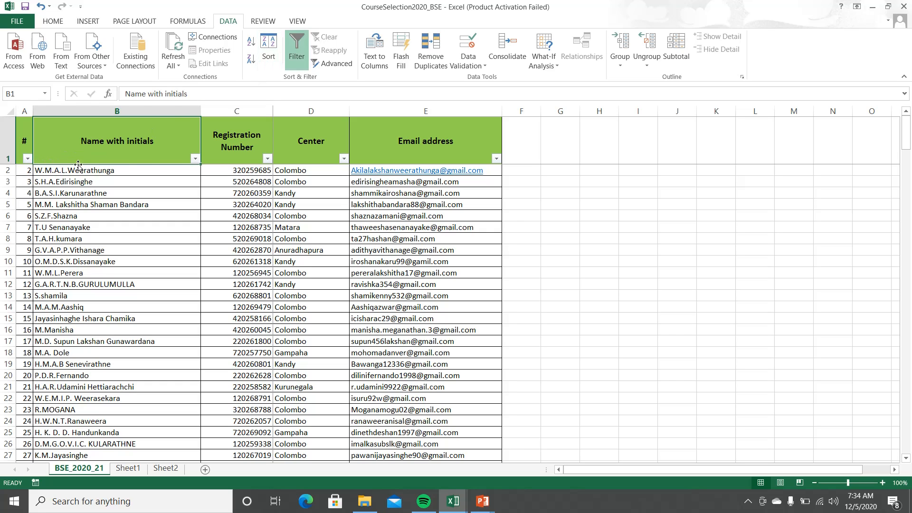
click(296, 48)
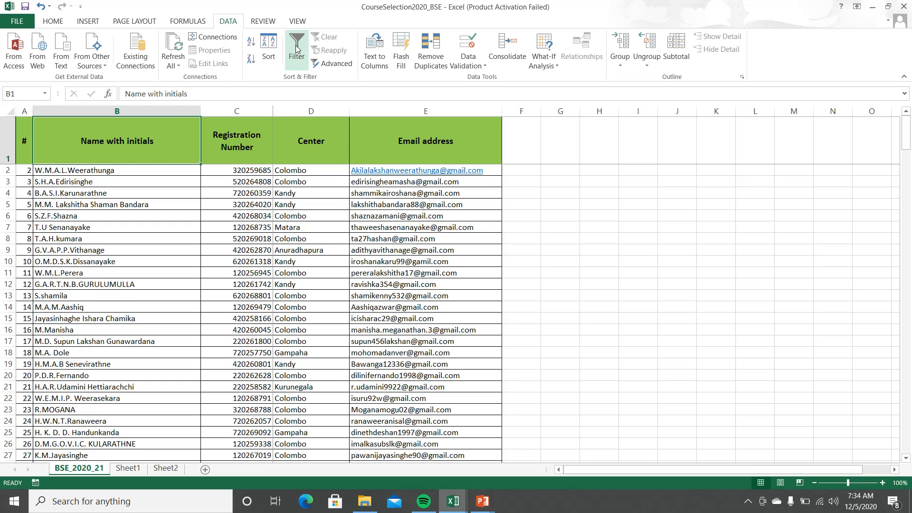
click(297, 48)
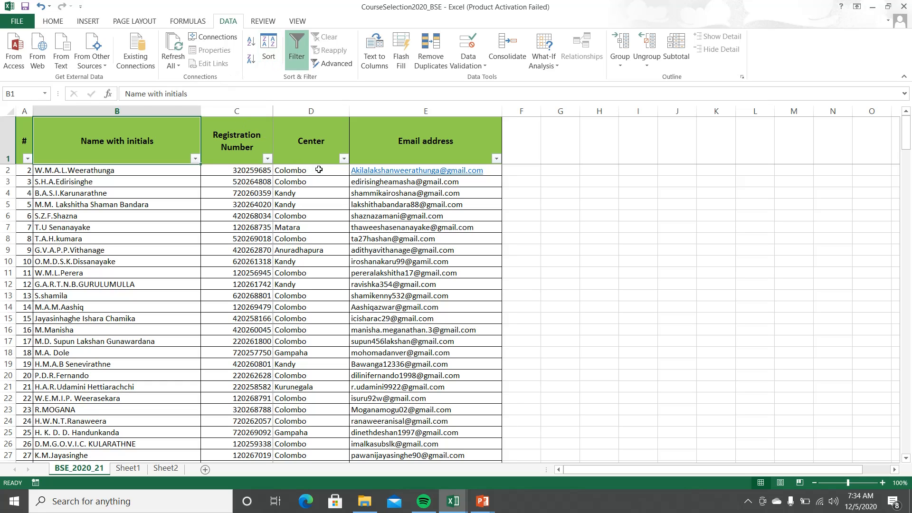
Examine the full list of centers offered by the Center column's filter.
click(344, 159)
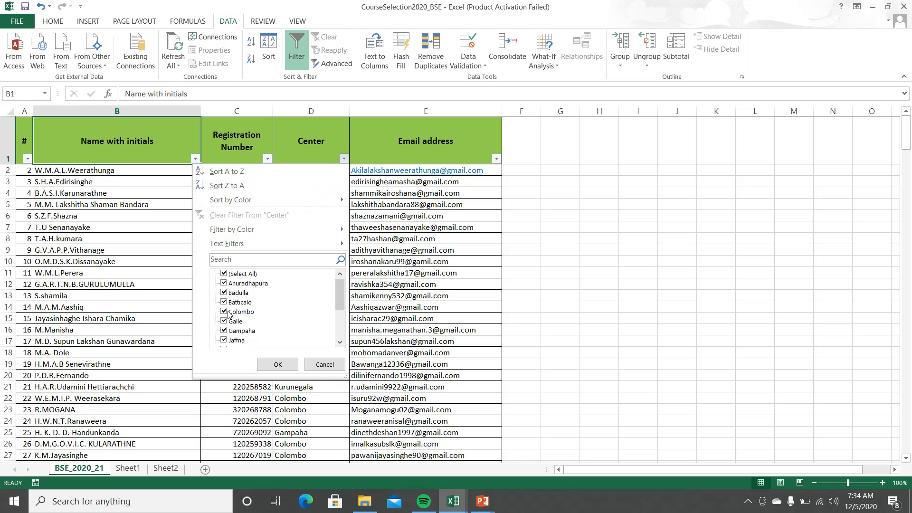
click(340, 326)
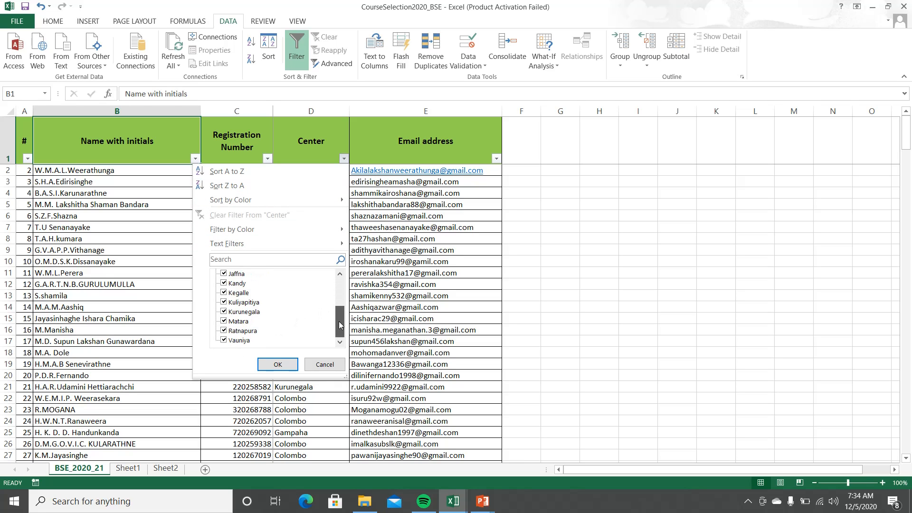
drag(338, 333, 341, 288)
click(324, 365)
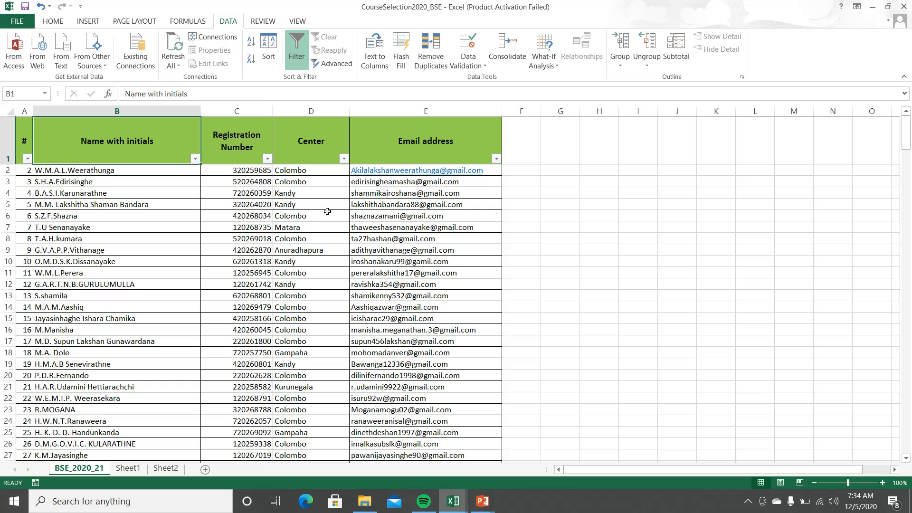
Filter the Center column to show only the Kurunegala students.
click(344, 159)
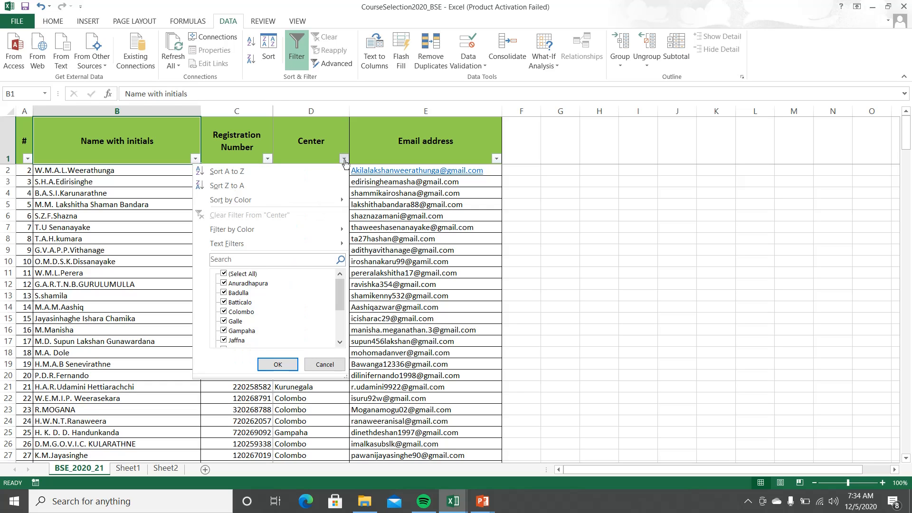
click(224, 274)
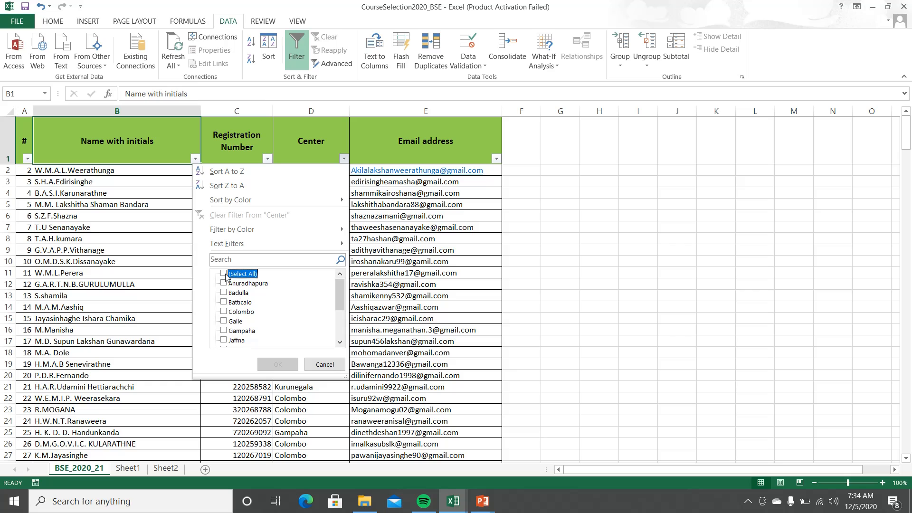
drag(342, 289, 341, 316)
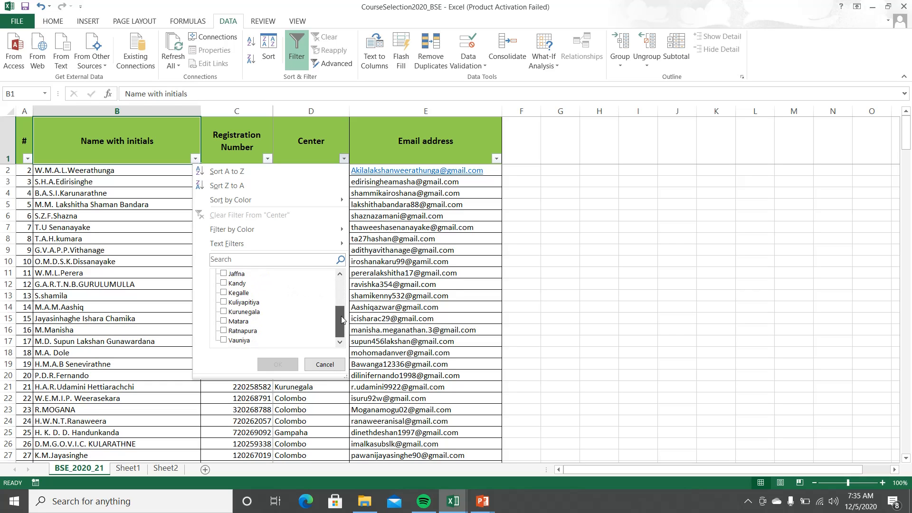
click(224, 312)
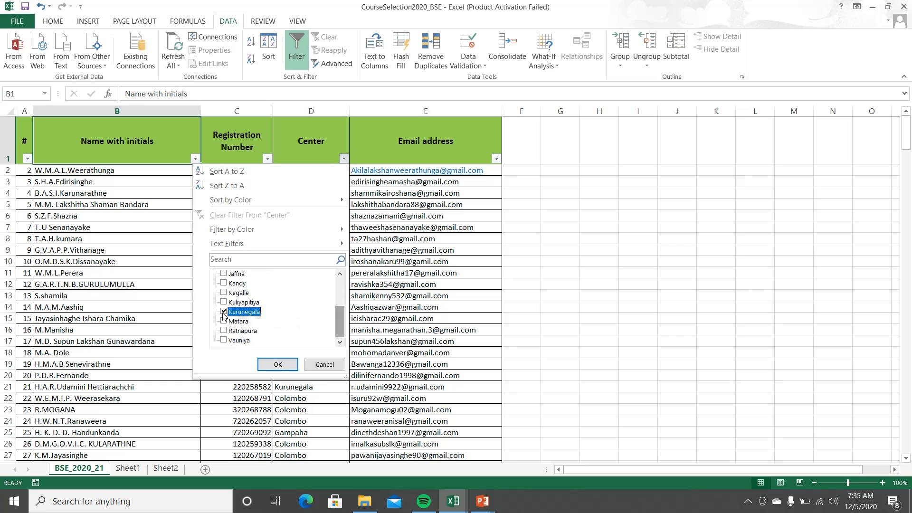
click(278, 365)
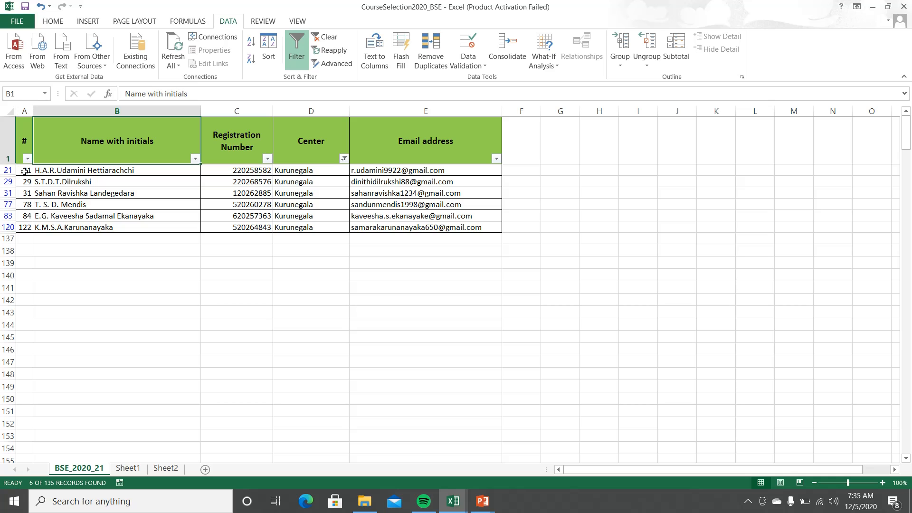
Copy the filtered Kurunegala student rows, from the # column through Email address, without the header row.
click(24, 138)
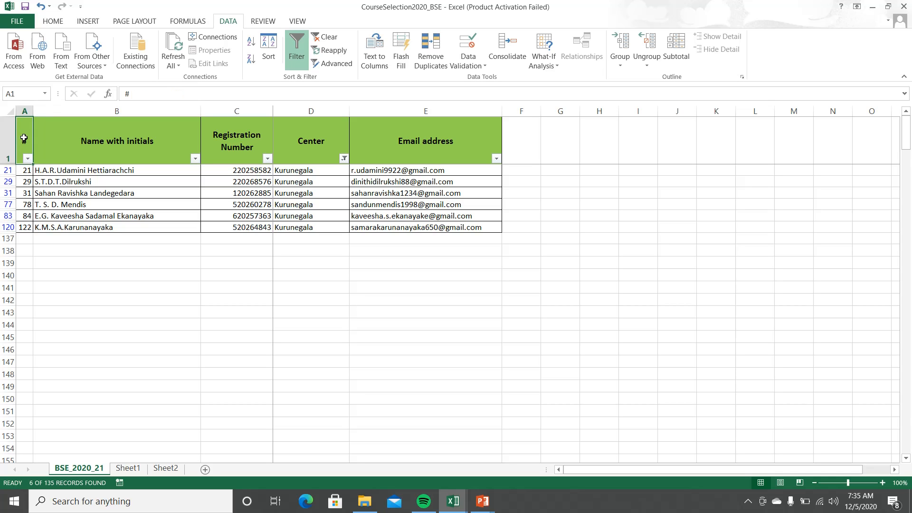
drag(27, 170, 444, 228)
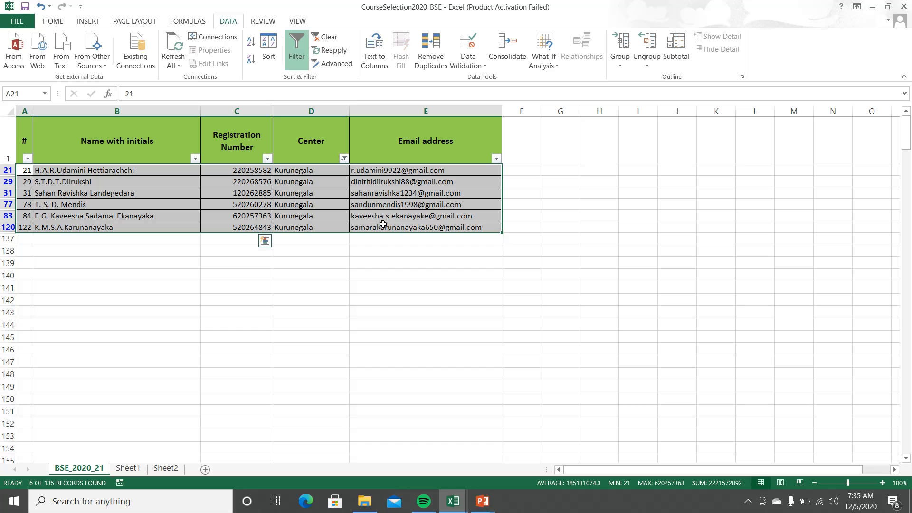
click(56, 24)
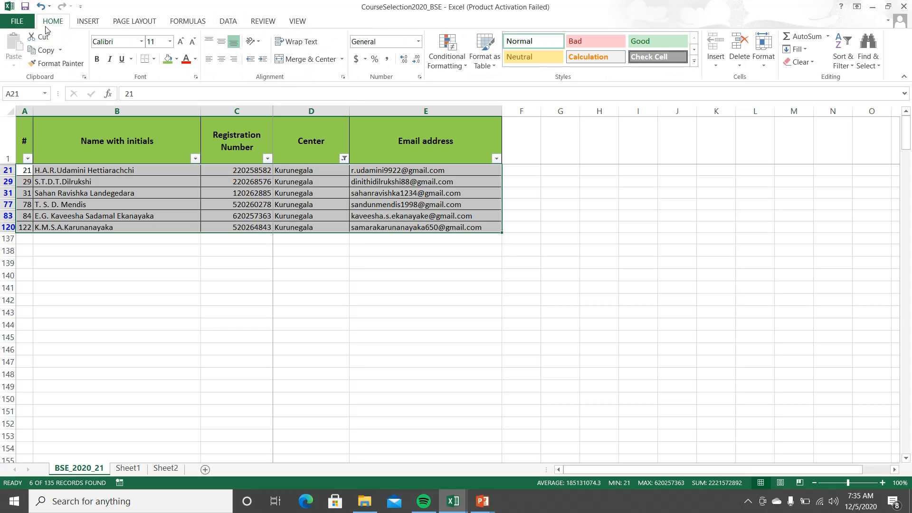
click(44, 50)
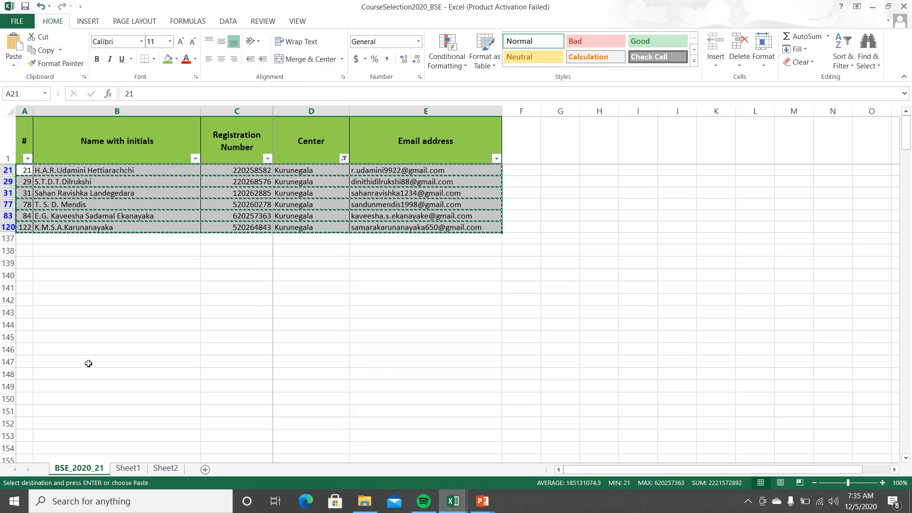
Paste the copied rows into a new sheet starting at cell B3 and adjust the widths of columns B to F to show their contents.
click(204, 470)
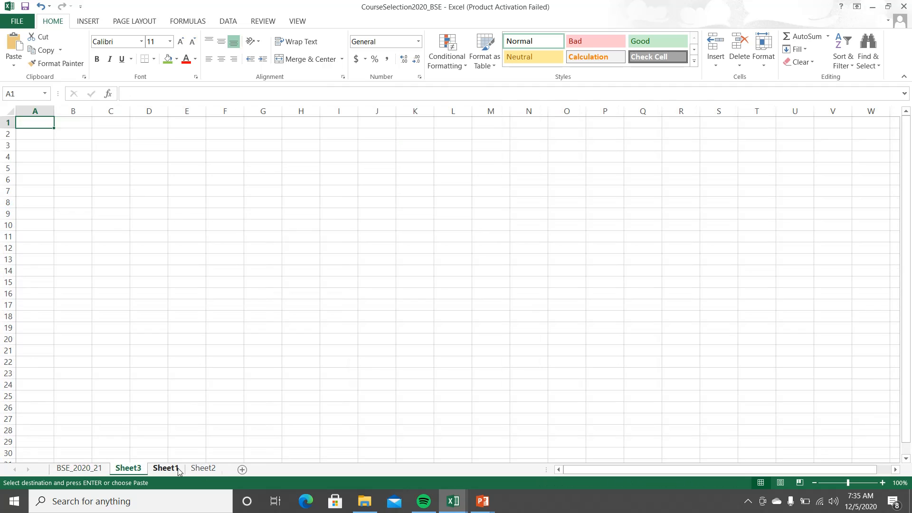
click(63, 144)
click(15, 45)
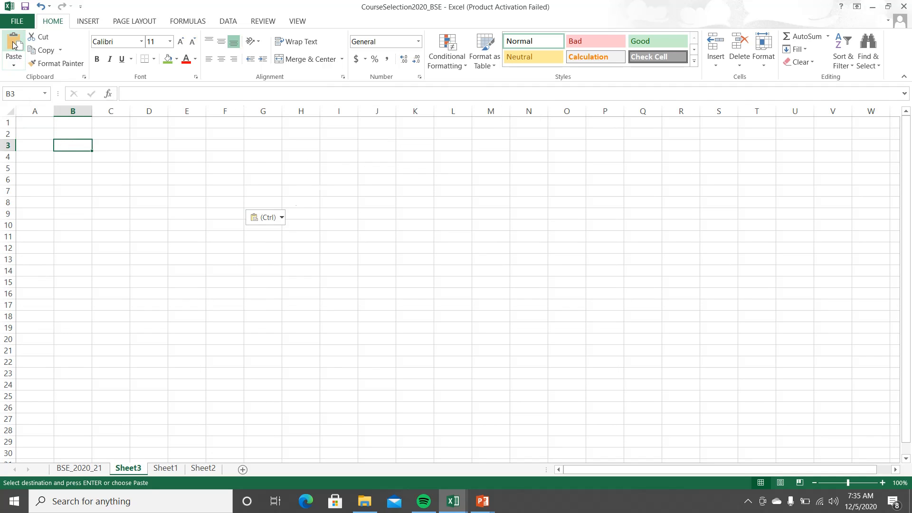
click(131, 268)
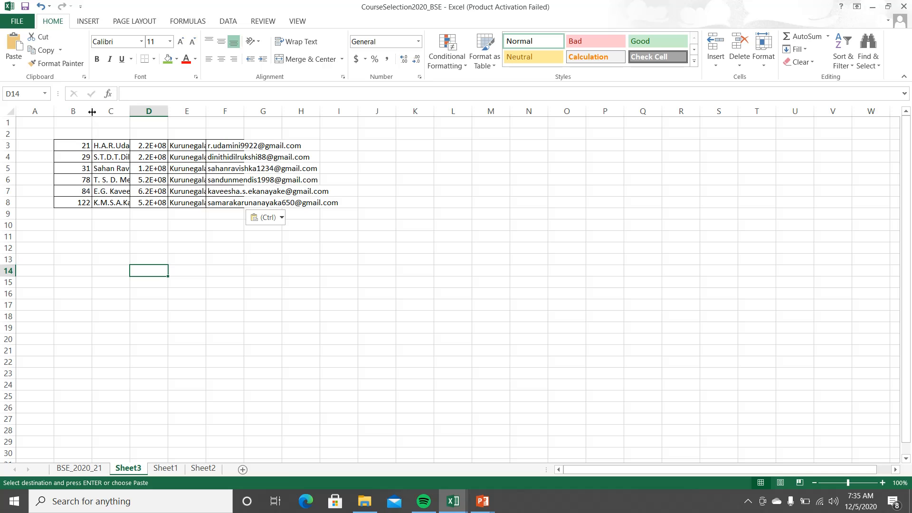
drag(92, 112, 503, 120)
click(335, 229)
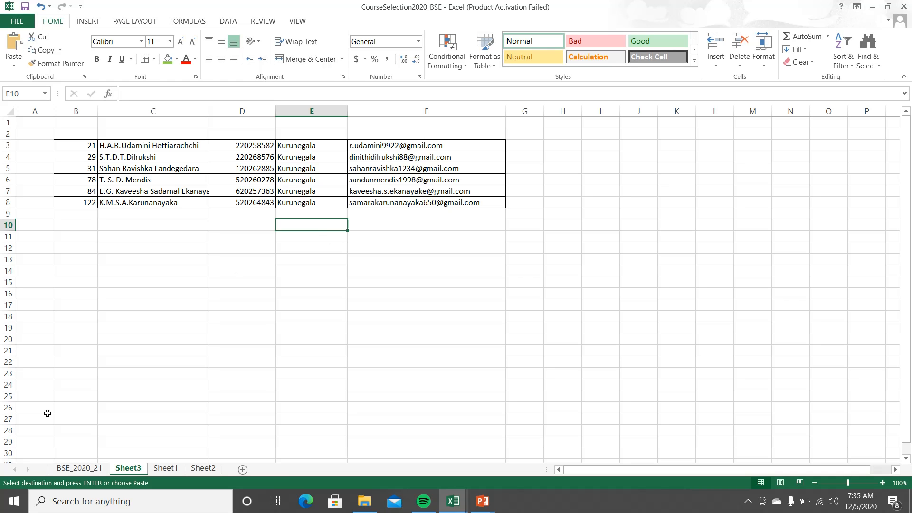
Clear the Center filter on the BSE_2020_21 sheet and turn Filter off.
click(78, 468)
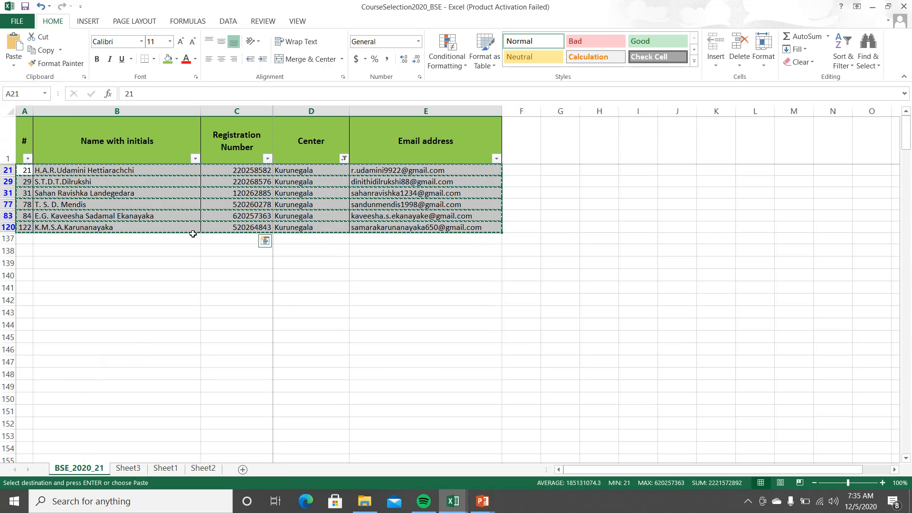
click(229, 21)
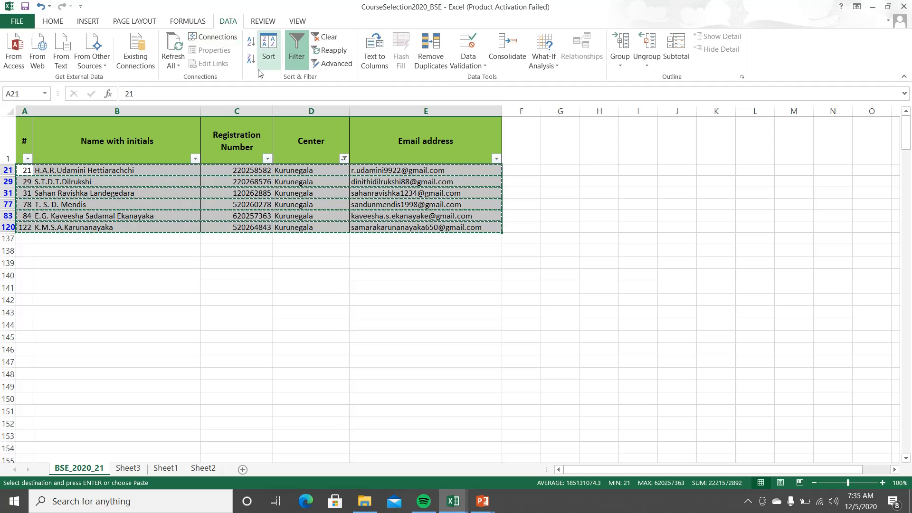
click(324, 37)
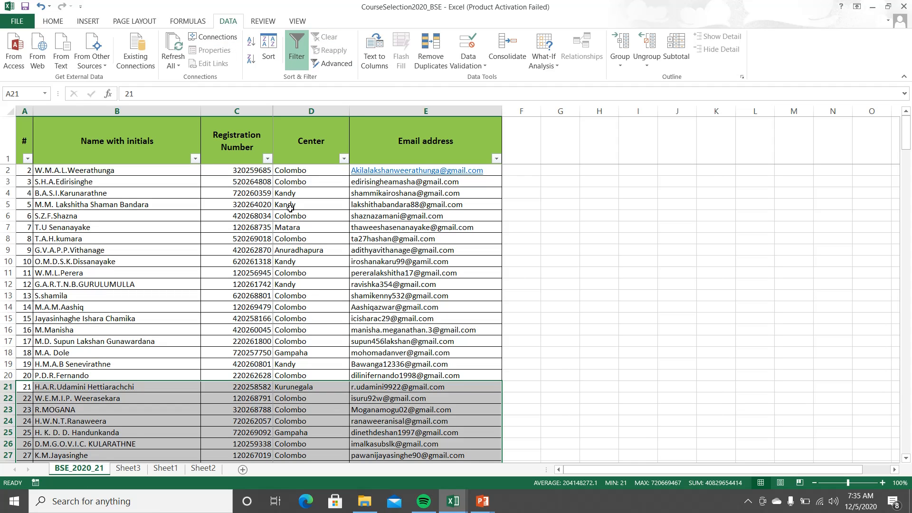
click(286, 50)
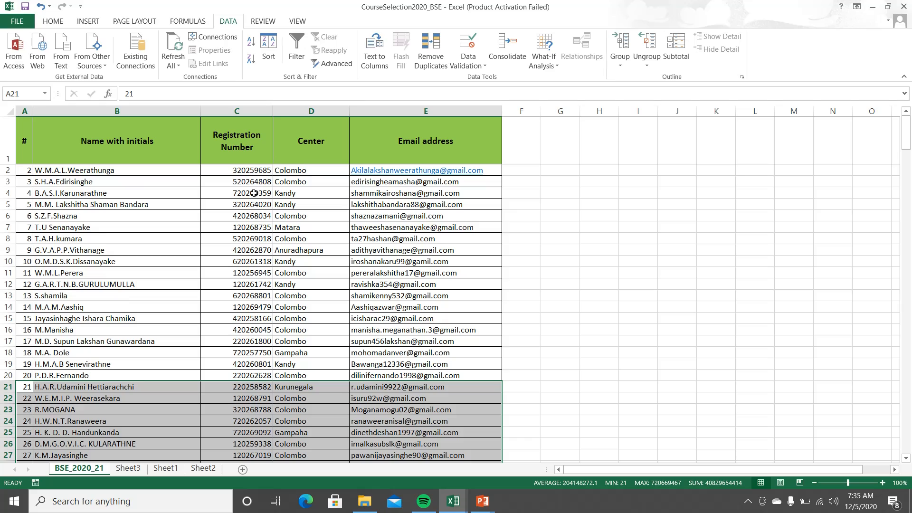
Look through the unfiltered student list down to its last row and back to the start.
scroll(247, 238, down, 19)
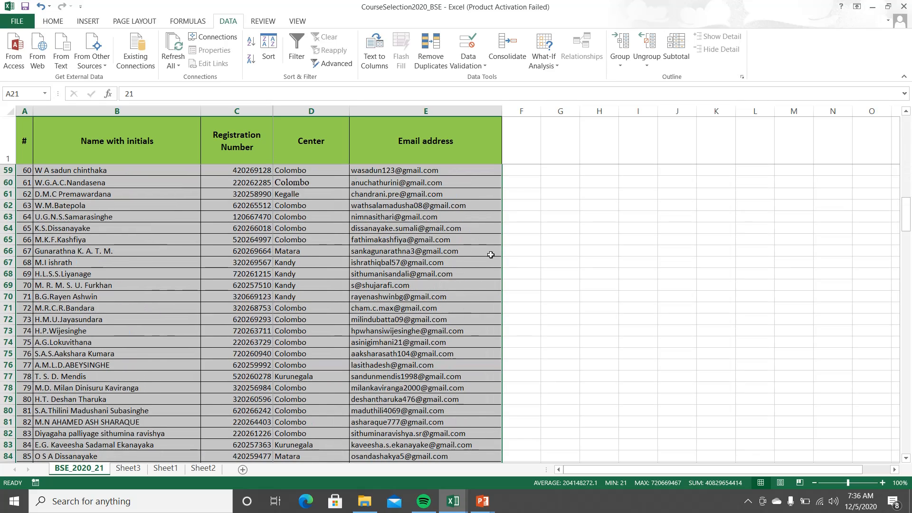
click(570, 276)
scroll(304, 296, down, 7)
scroll(304, 296, down, 20)
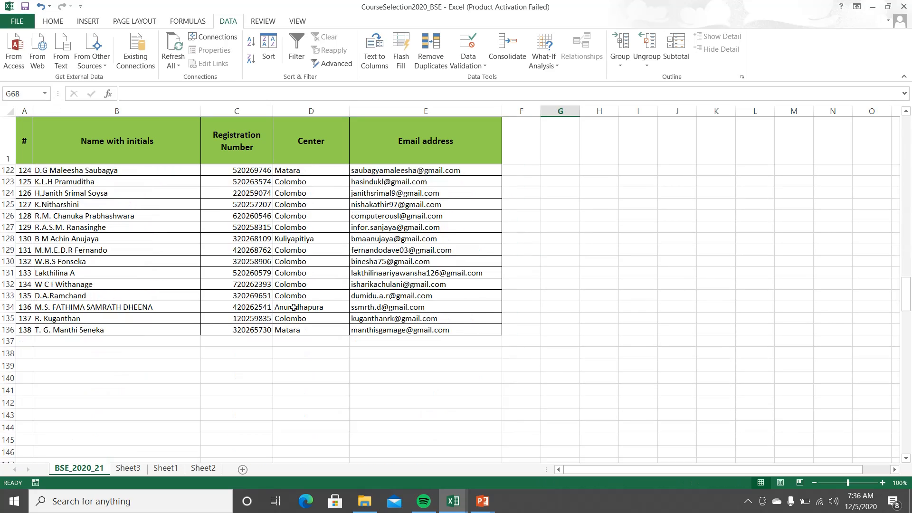
scroll(294, 309, up, 20)
scroll(294, 310, up, 20)
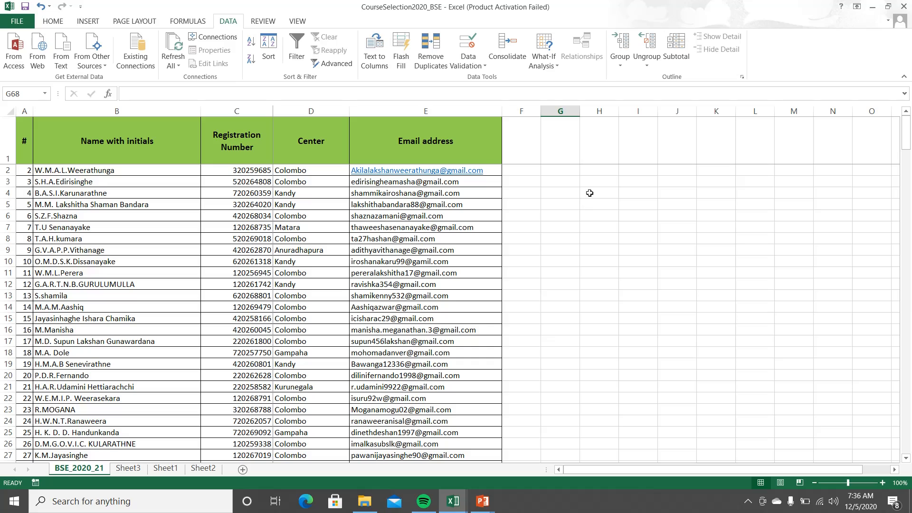
scroll(590, 193, down, 20)
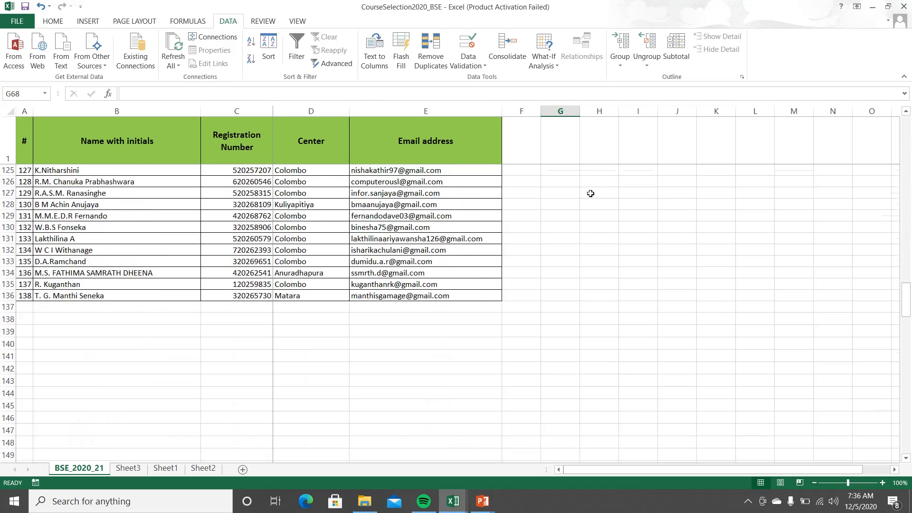
scroll(591, 193, down, 8)
scroll(591, 194, up, 20)
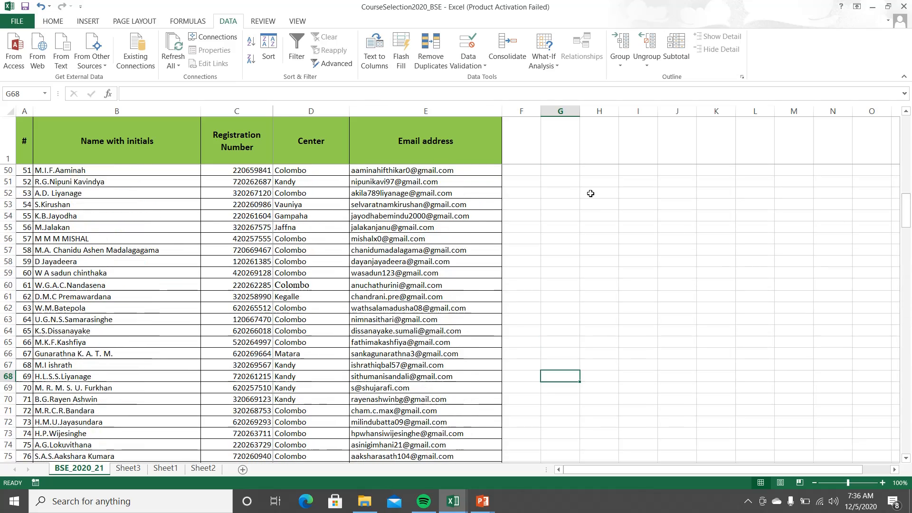
scroll(590, 193, up, 16)
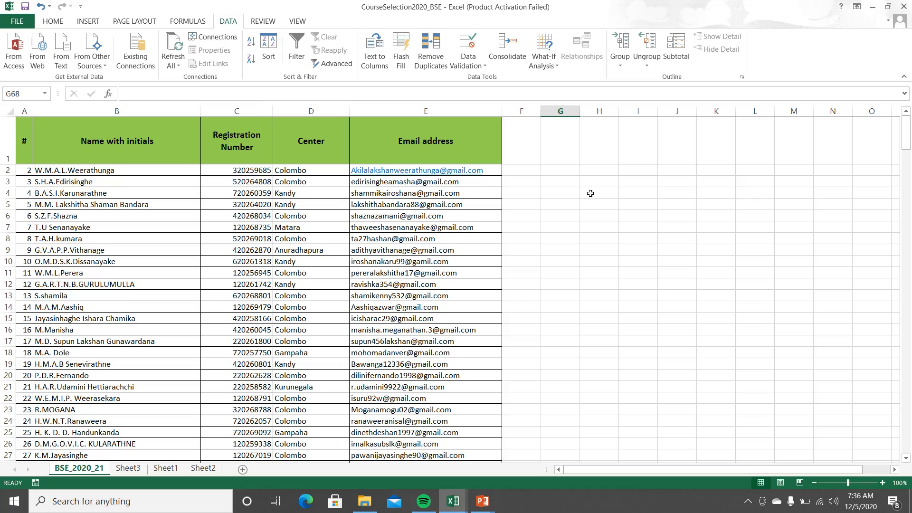
Turn Filter back on for the student list's header row and look through the values in the Email address filter.
click(162, 150)
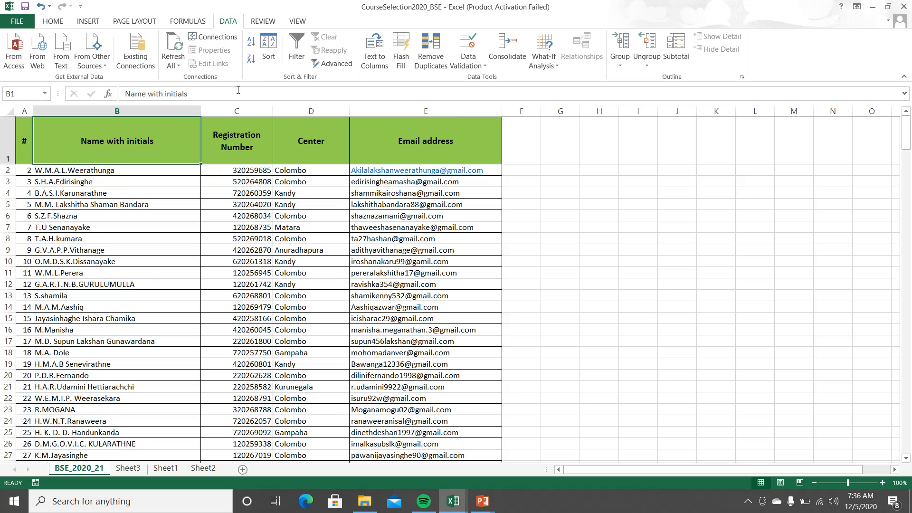
click(292, 50)
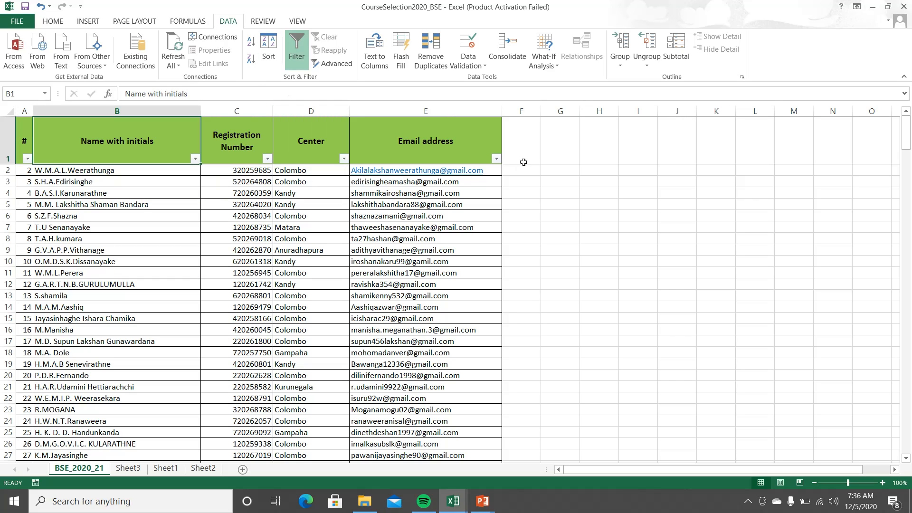
click(497, 158)
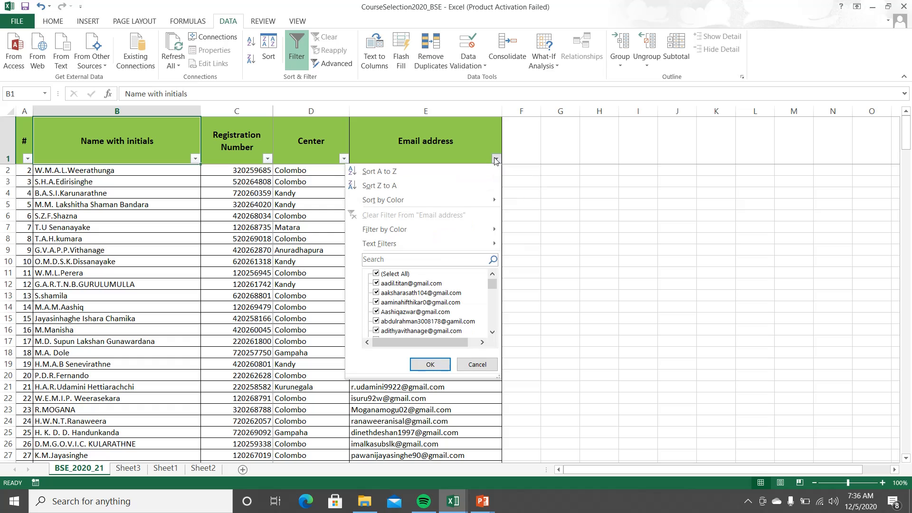
scroll(490, 290, down, 15)
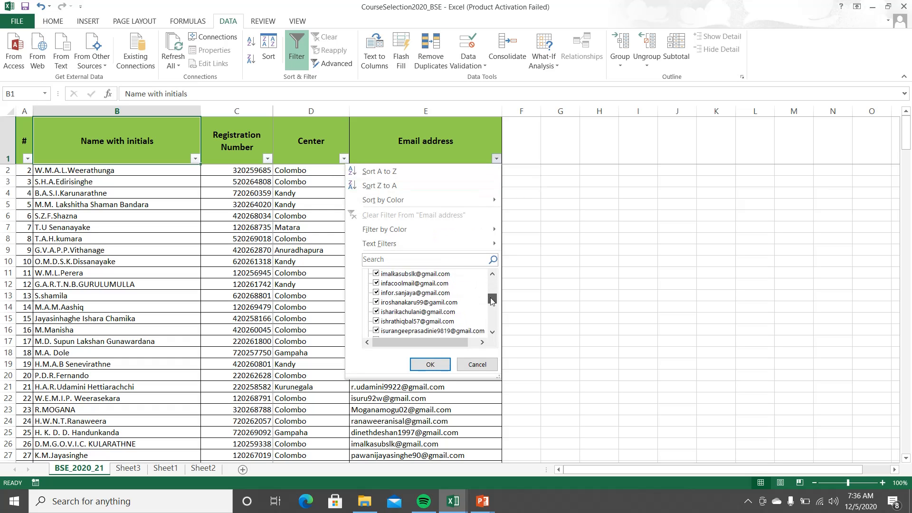
click(480, 364)
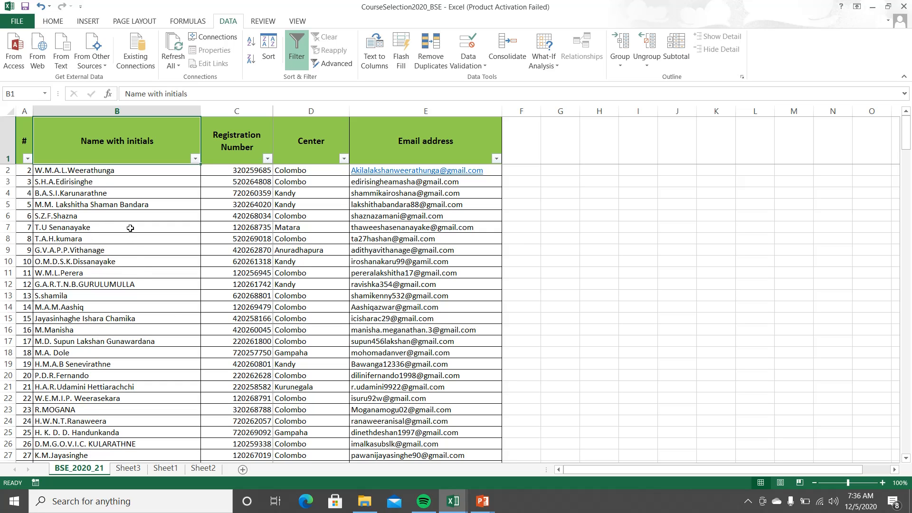
Filter the Center column to show only the Kandy and Kurunegala students.
click(343, 159)
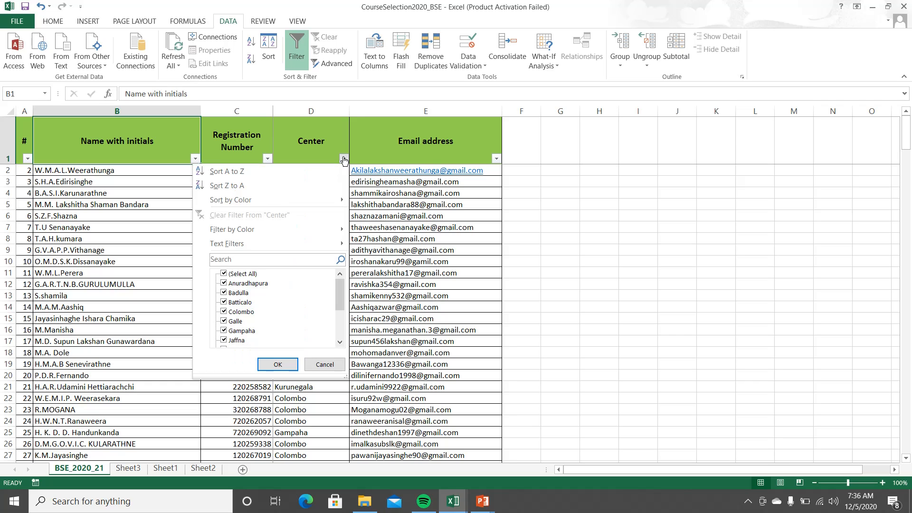
click(224, 274)
drag(341, 292, 341, 314)
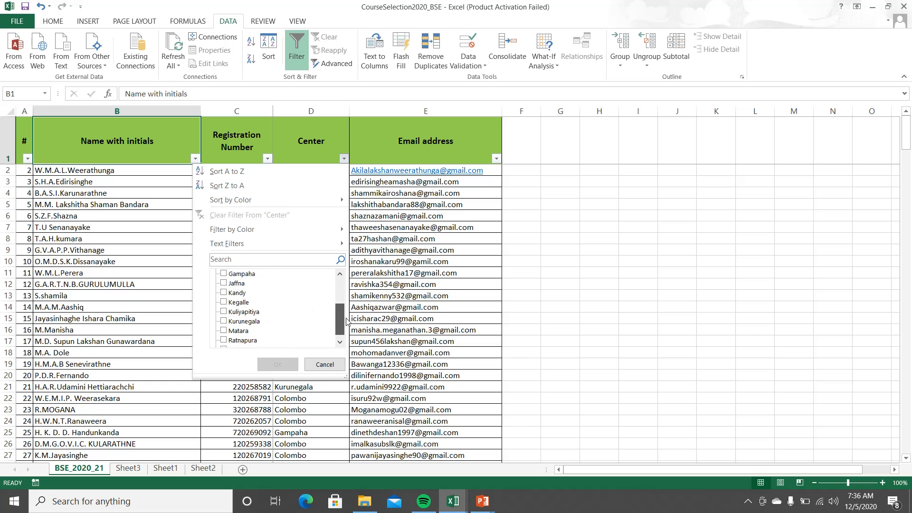
click(225, 294)
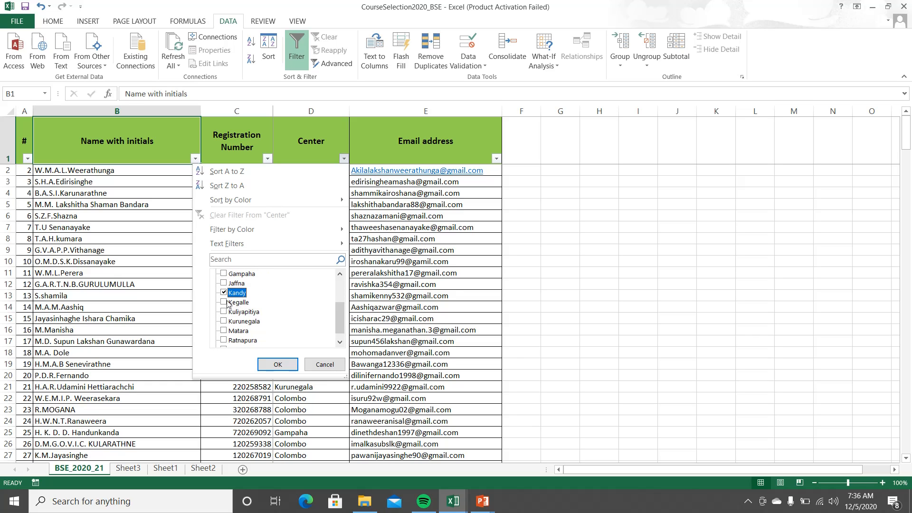
click(225, 323)
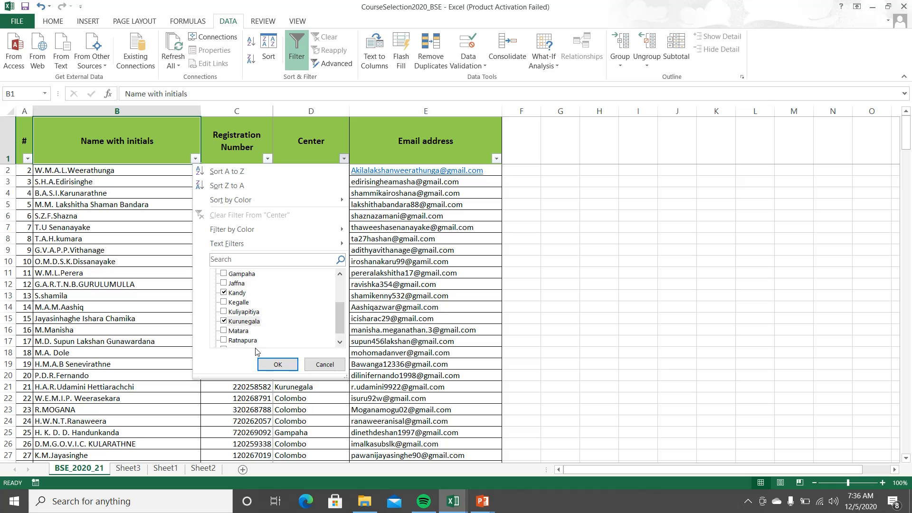
click(278, 364)
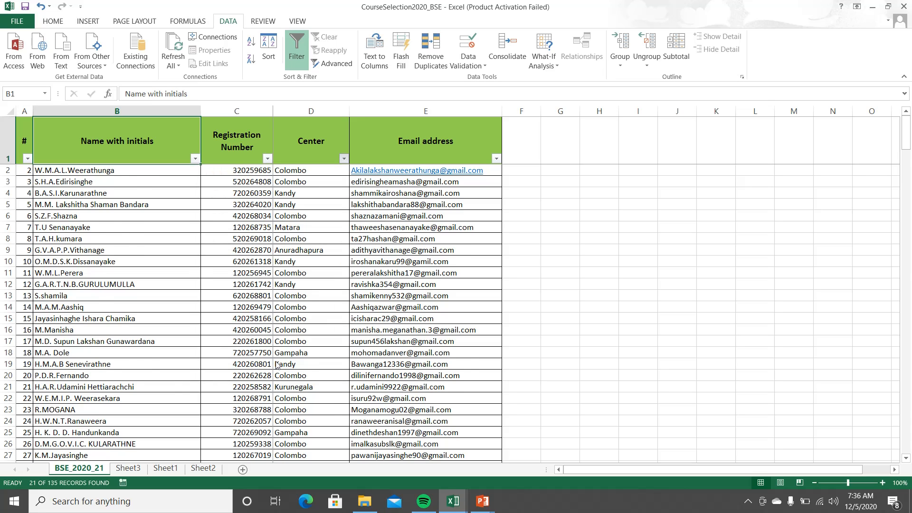
click(569, 271)
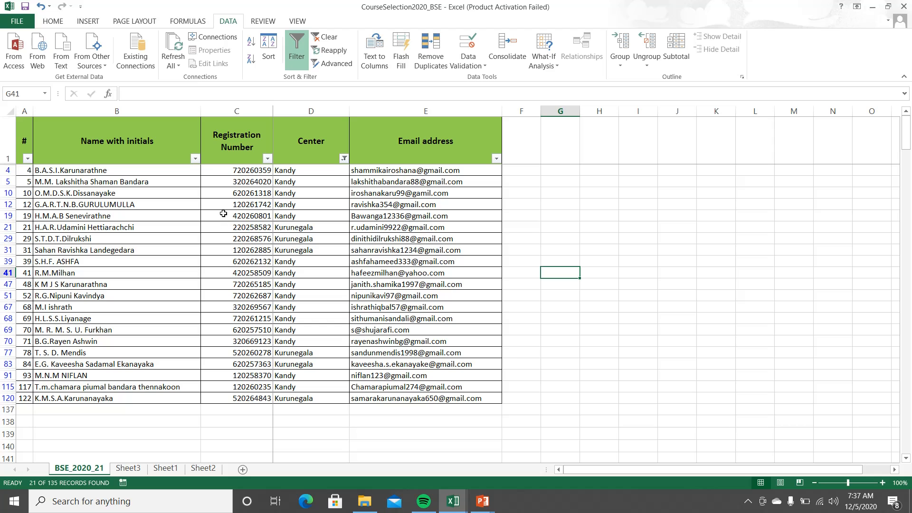
Clear the Kandy and Kurunegala filter and look through the centers of the full student list.
click(314, 38)
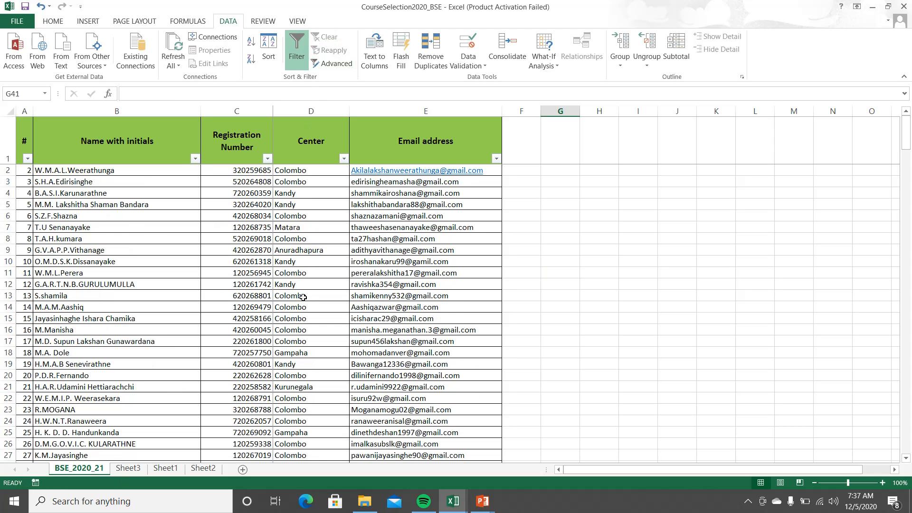
scroll(290, 206, down, 1)
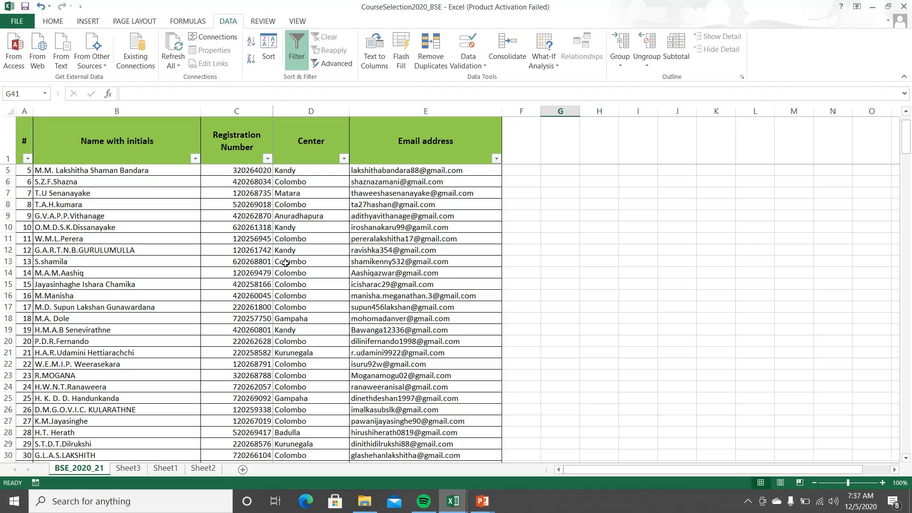
scroll(286, 304, down, 7)
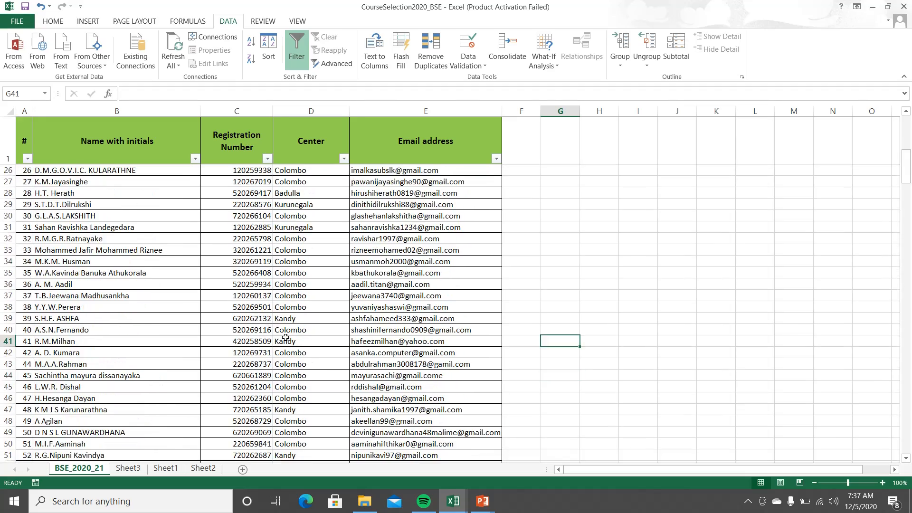
scroll(285, 338, down, 20)
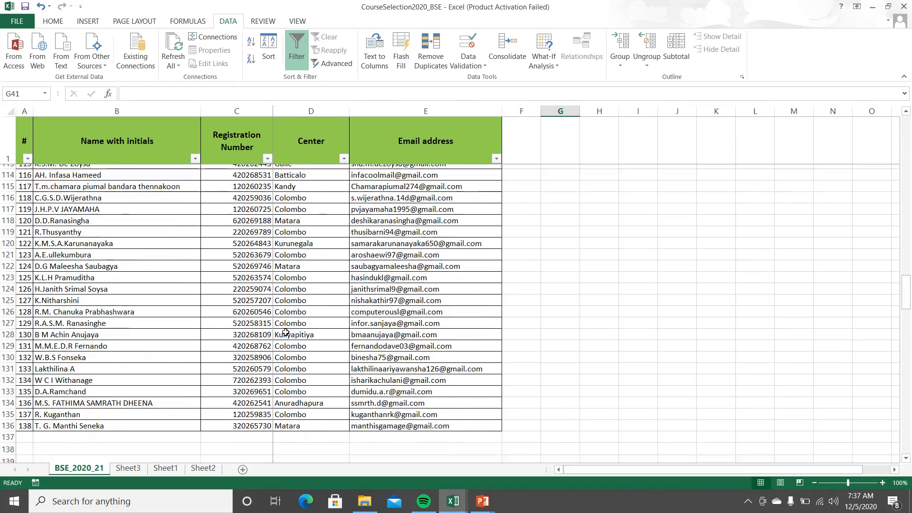
scroll(286, 332, down, 1)
scroll(286, 332, up, 20)
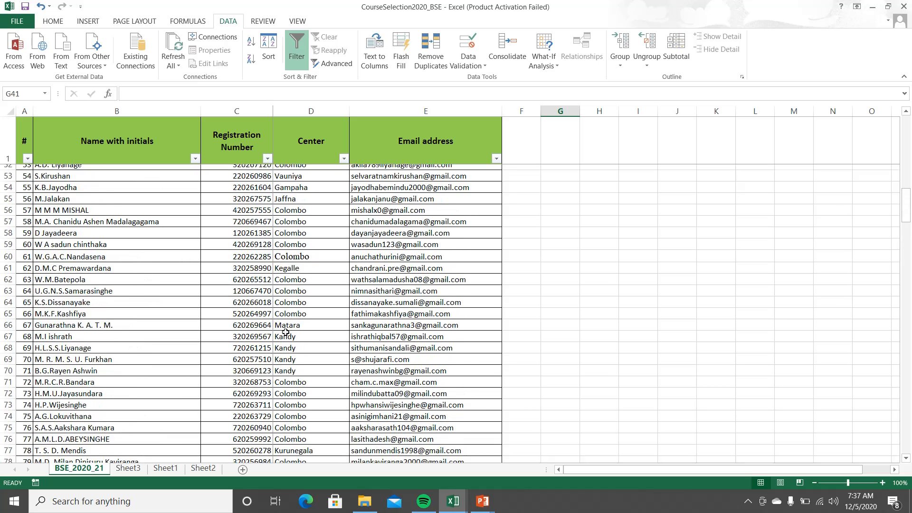
scroll(285, 332, up, 17)
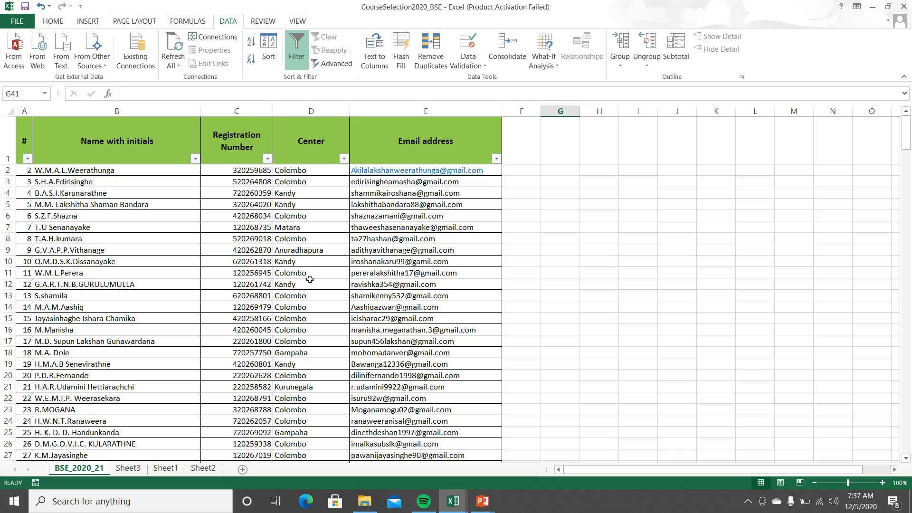
Turn Filter off and back on for the student list's header row.
scroll(295, 183, down, 3)
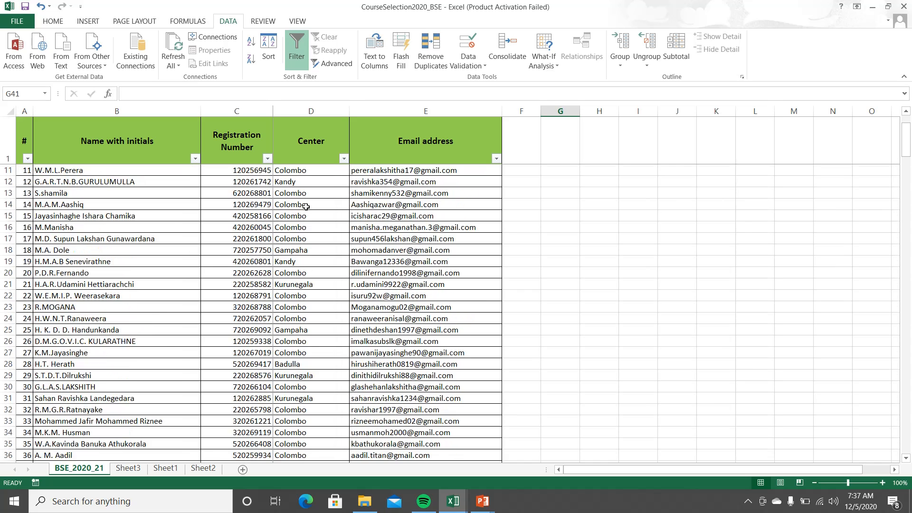
scroll(292, 306, up, 3)
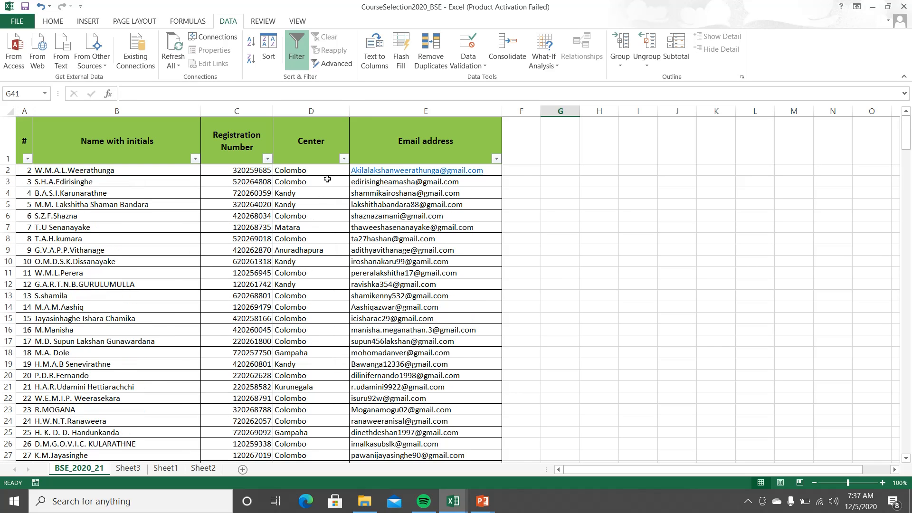
click(180, 143)
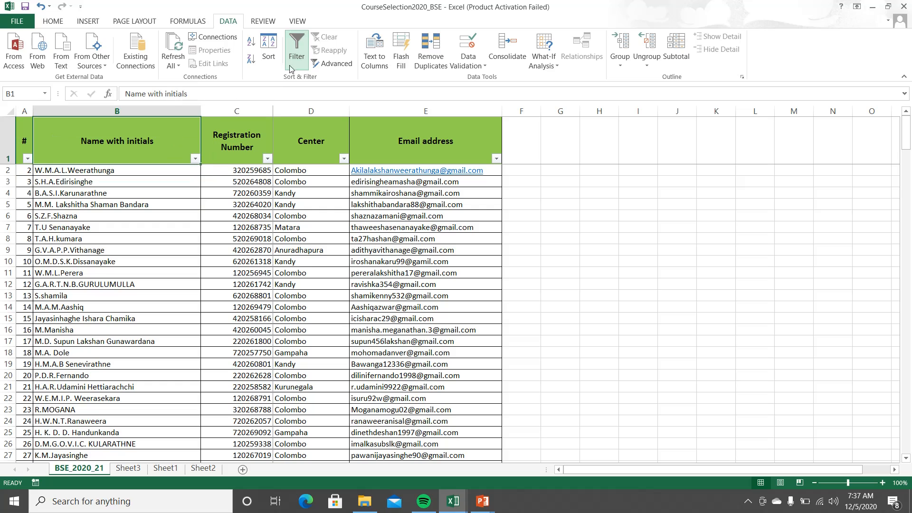
click(297, 53)
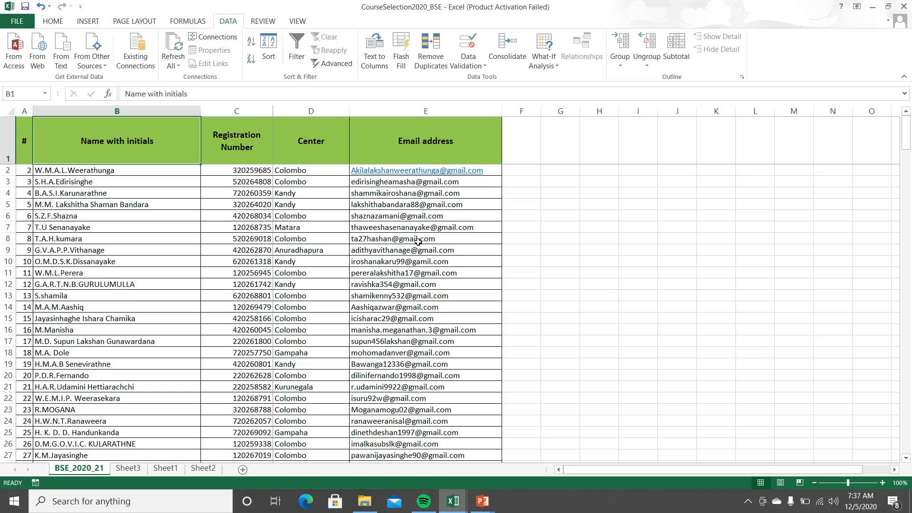
click(297, 53)
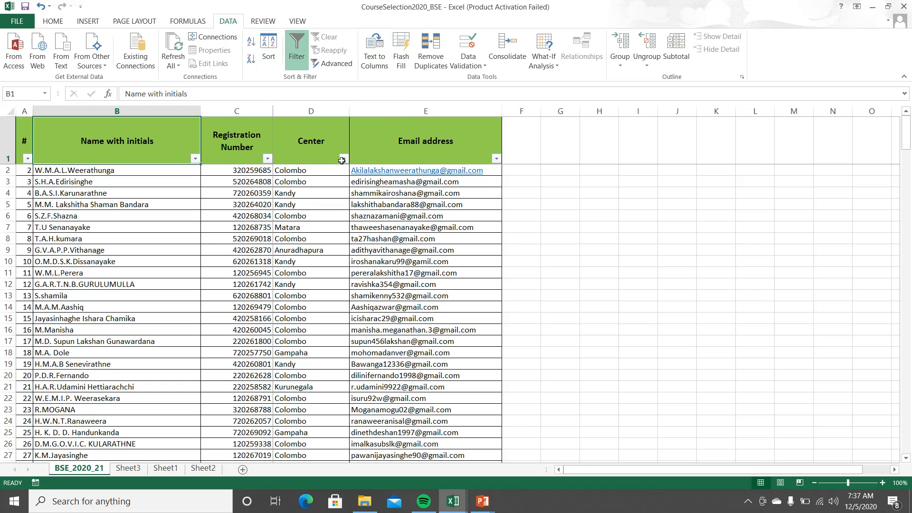
Filter the Center column to show only the Kurunegala students.
click(342, 159)
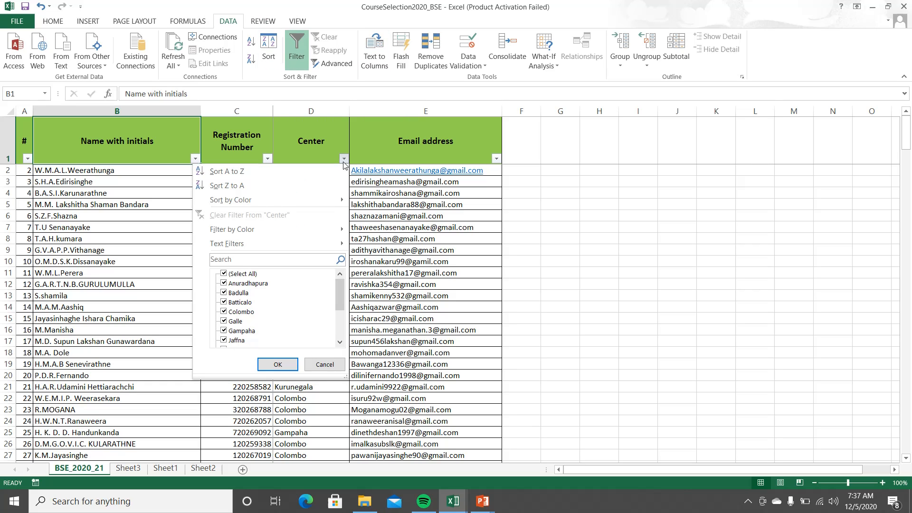
click(226, 274)
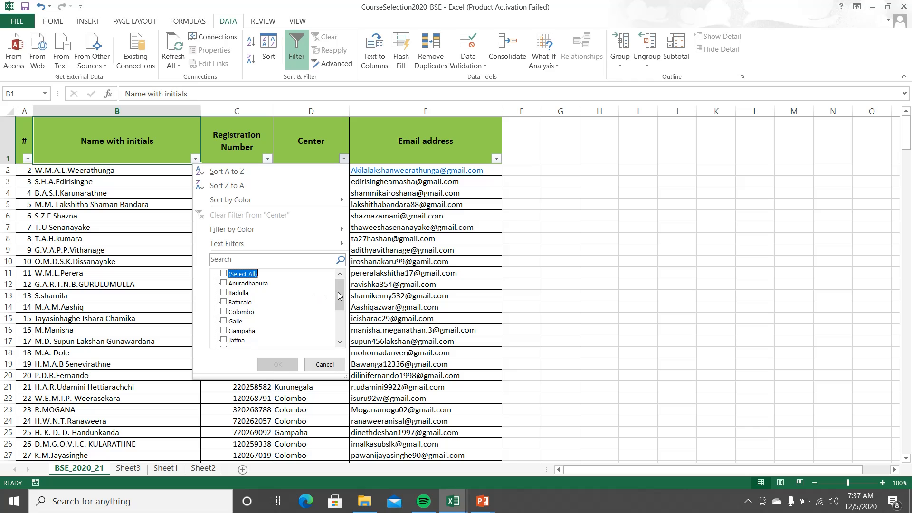
drag(337, 291, 339, 311)
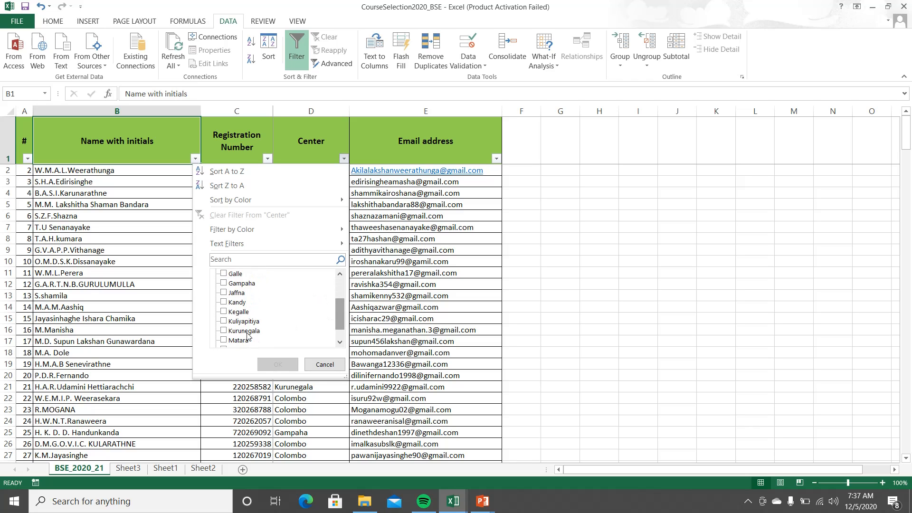
click(224, 331)
click(266, 365)
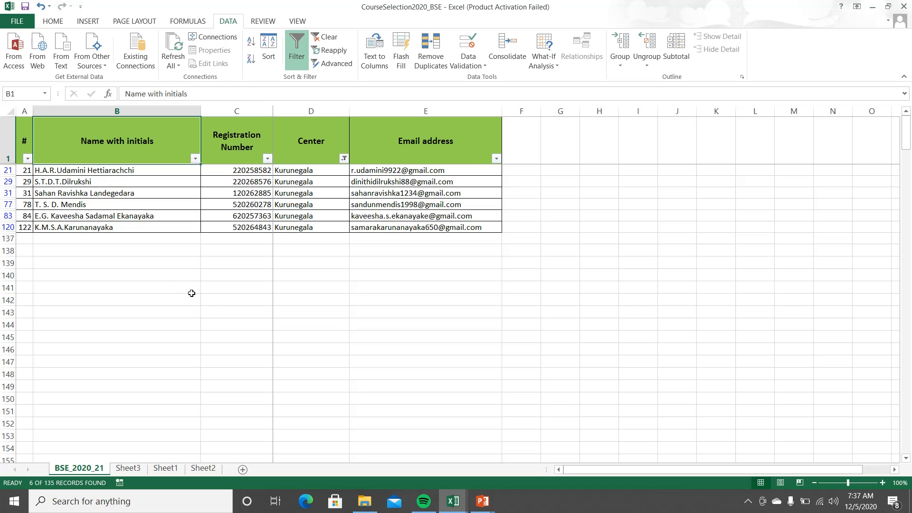
Enter 1 and 2 in F21 and F29 beside the filtered students and try to fill the series down to F120.
click(535, 172)
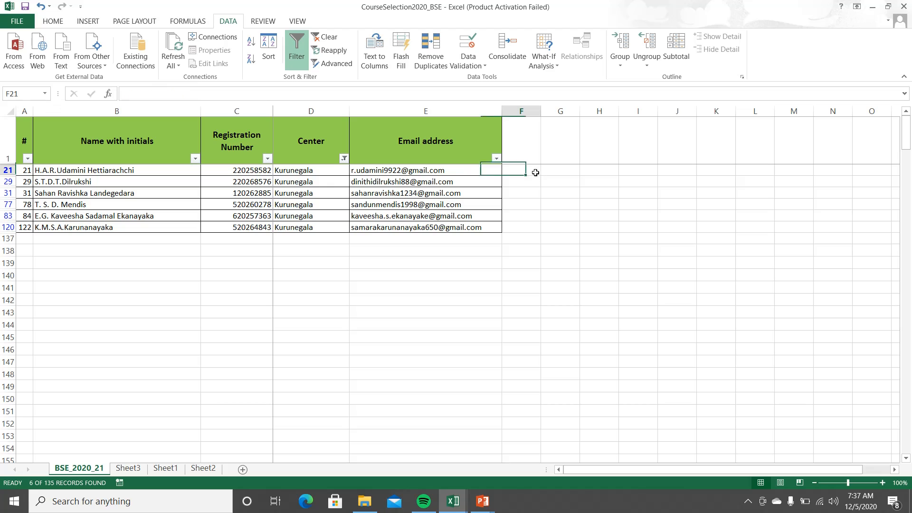
key(Down)
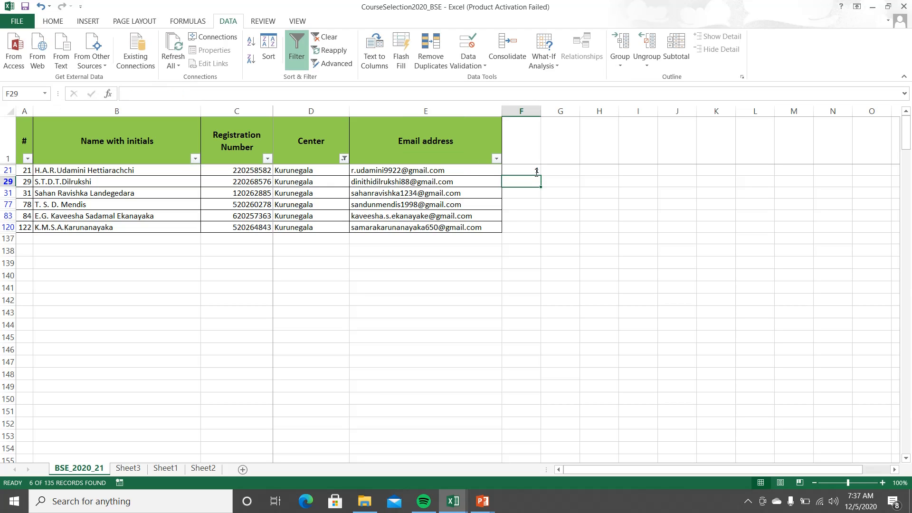
text(2)
key(Return)
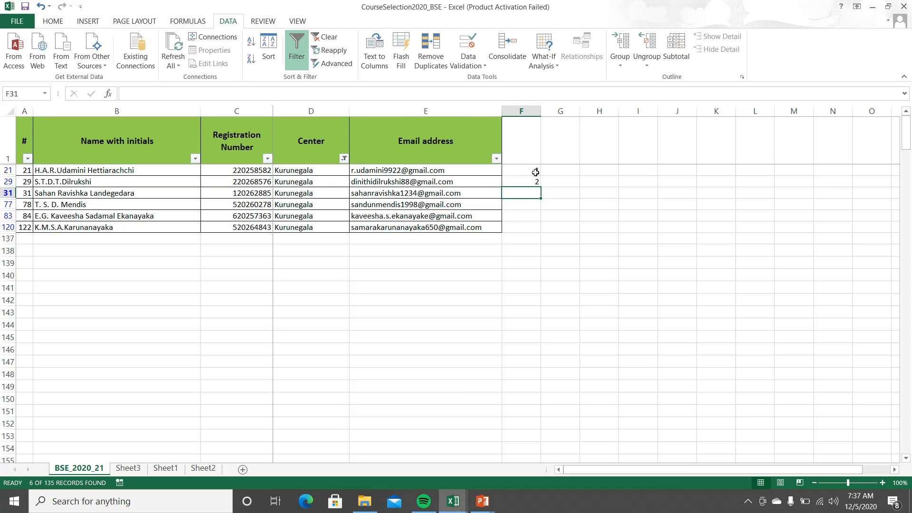
drag(533, 171, 537, 232)
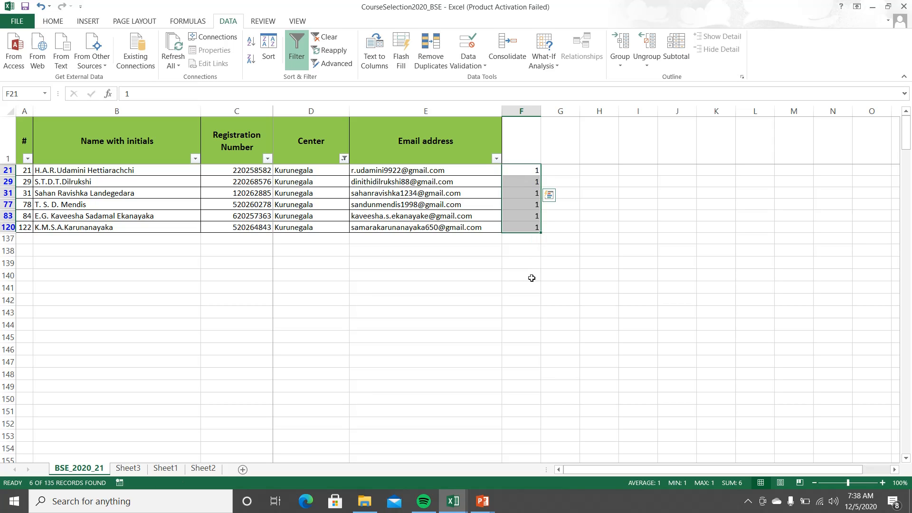
Undo the number fill in column F and try filling down to F120 again.
click(527, 171)
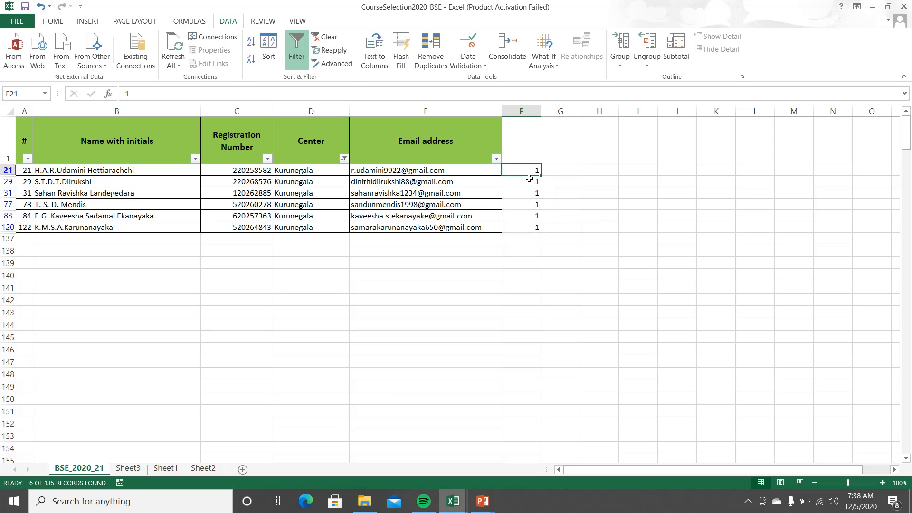
key(ctrl+z)
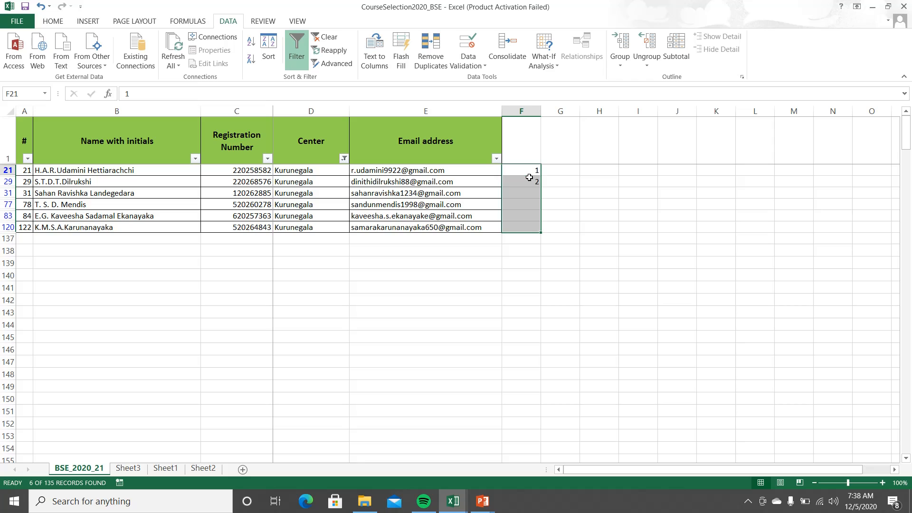
drag(529, 170, 537, 236)
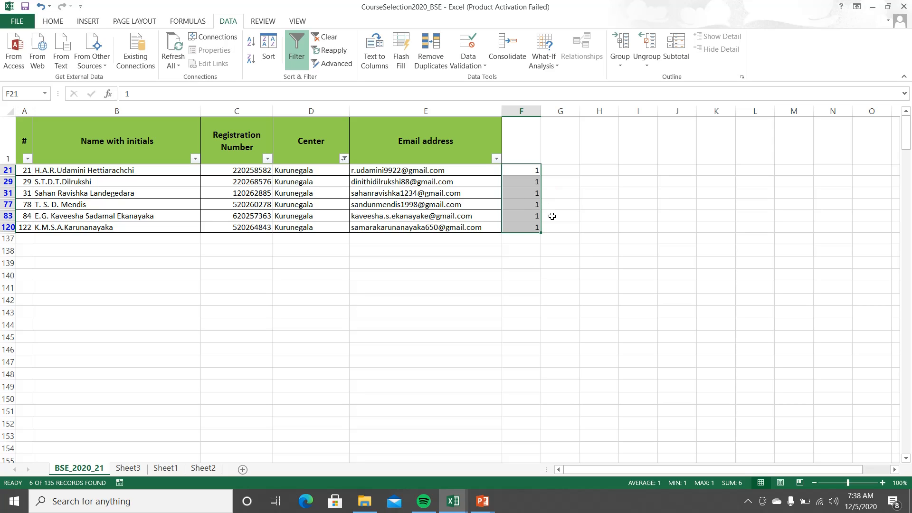
click(552, 216)
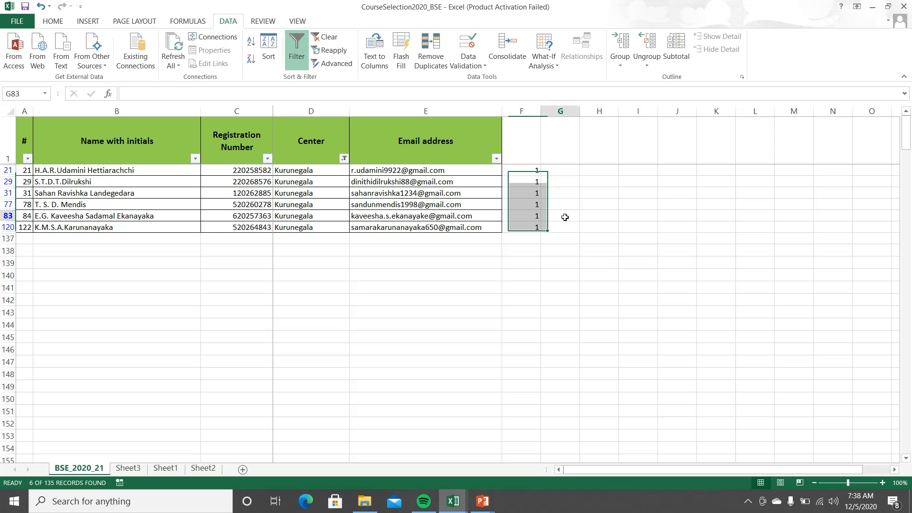
click(524, 174)
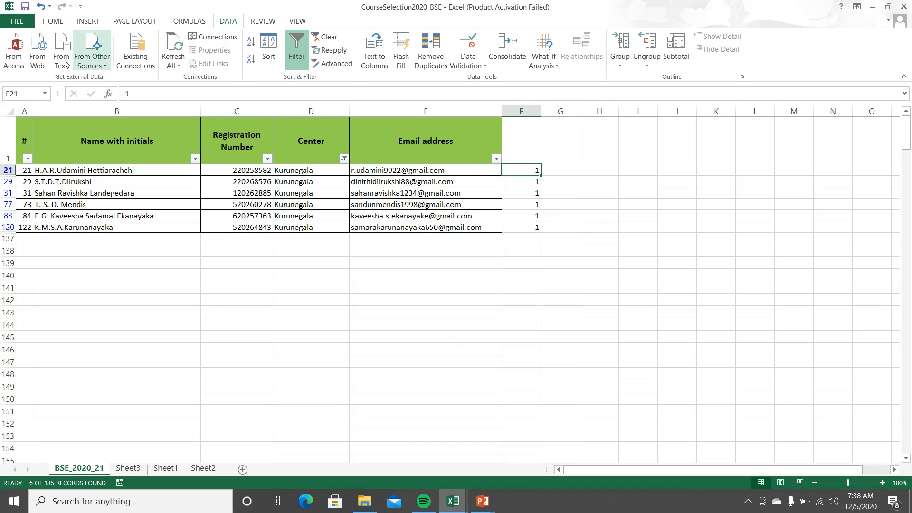
Clear the trial numbers from F21 to F120 beside the filtered rows.
click(55, 21)
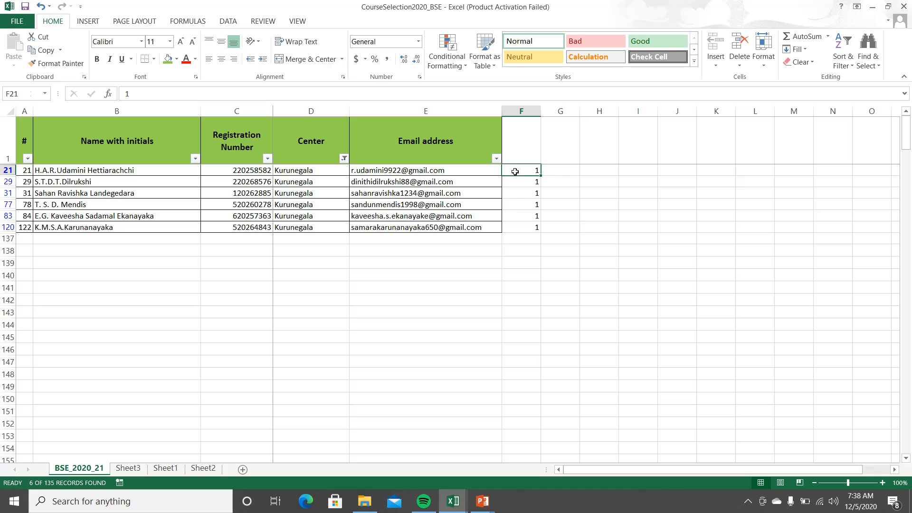
drag(515, 173, 523, 228)
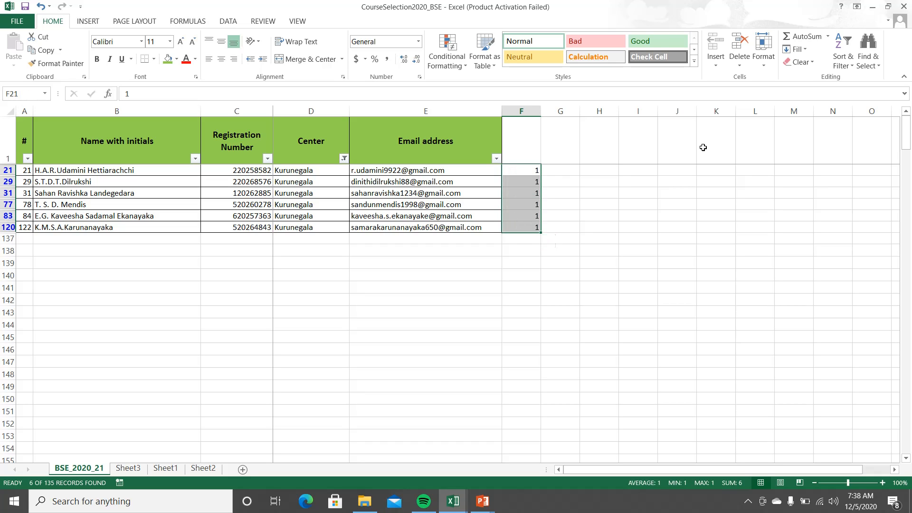
click(812, 63)
click(805, 76)
click(599, 226)
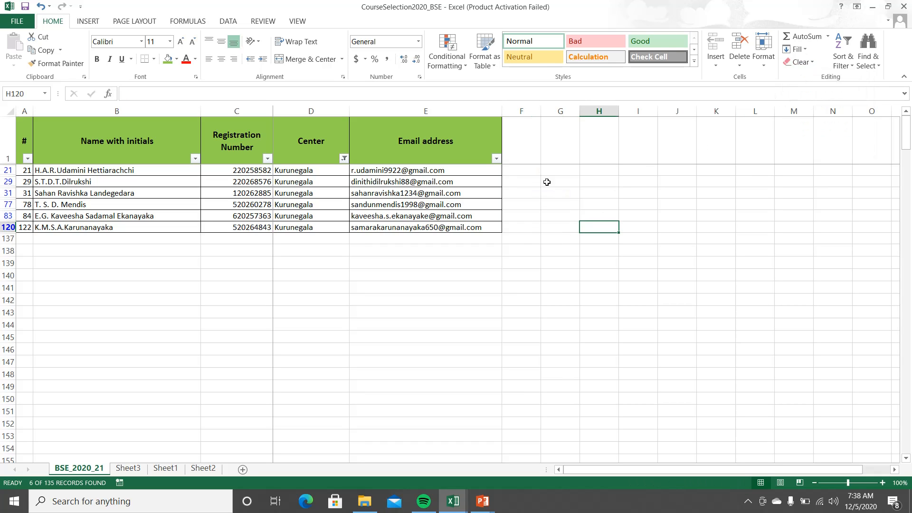
Enter 1 in F21 and 2 in F29 as new serial numbers beside the filtered students.
click(529, 175)
text(1)
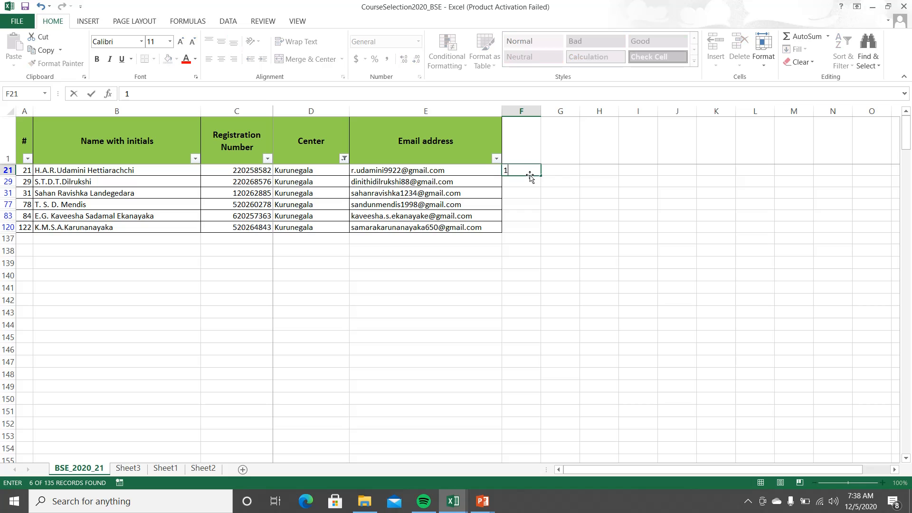
key(Return)
text(1)
key(Return)
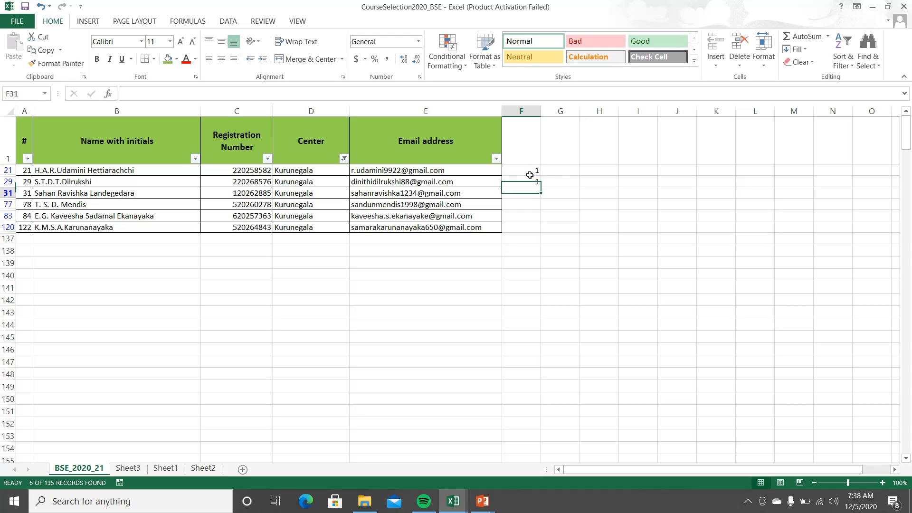
key(Up)
text(2)
key(Return)
Enter the formula =F21+1 in F29 and try to fill it down to F120.
key(Up)
text(=)
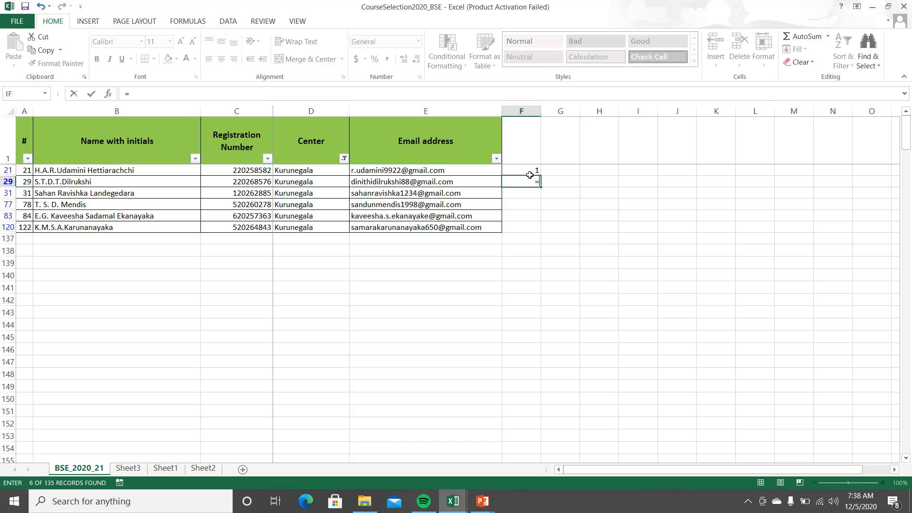
click(529, 175)
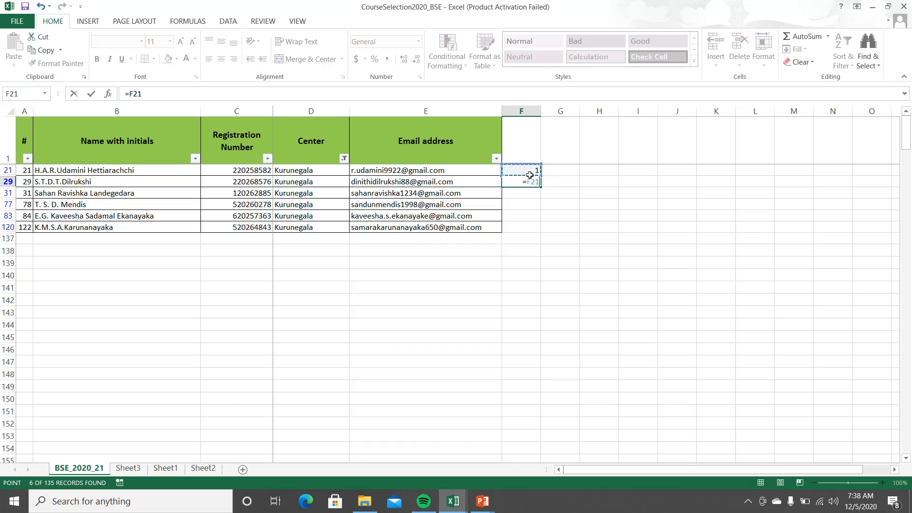
text(+1)
key(Return)
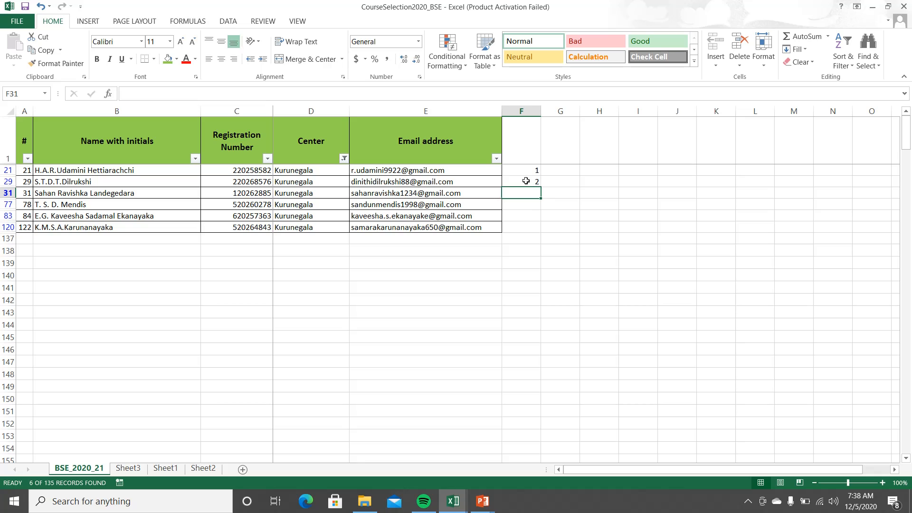
click(526, 182)
drag(540, 186, 535, 231)
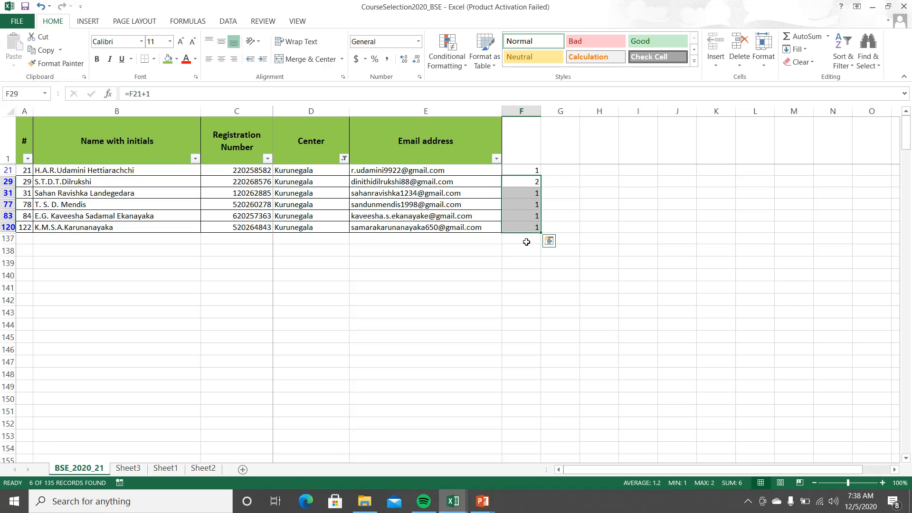
Undo the formula fill and the serial number entries in column F.
click(526, 242)
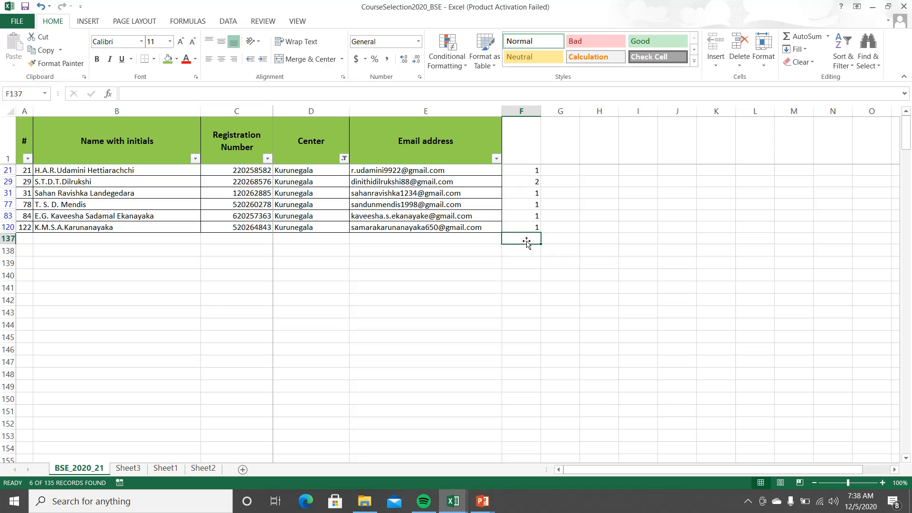
key(ctrl+z)
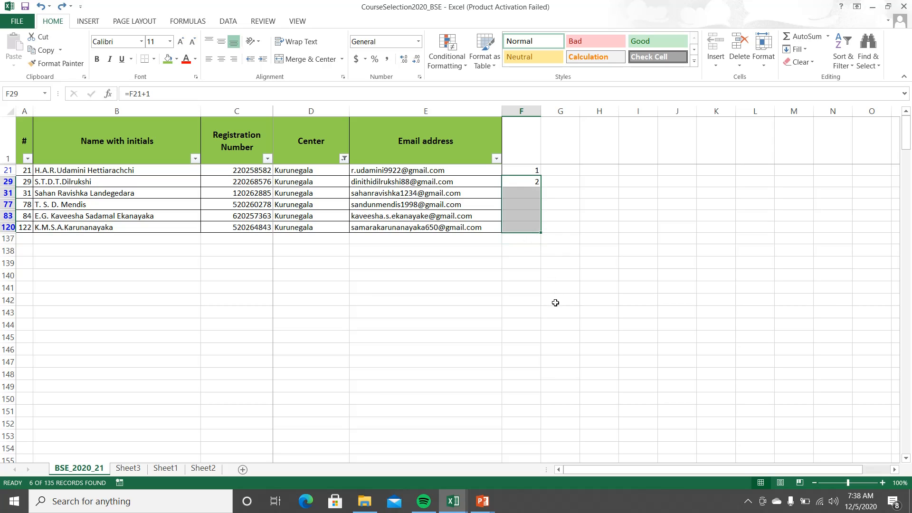
key(ctrl+z)
key(ctrl+z)
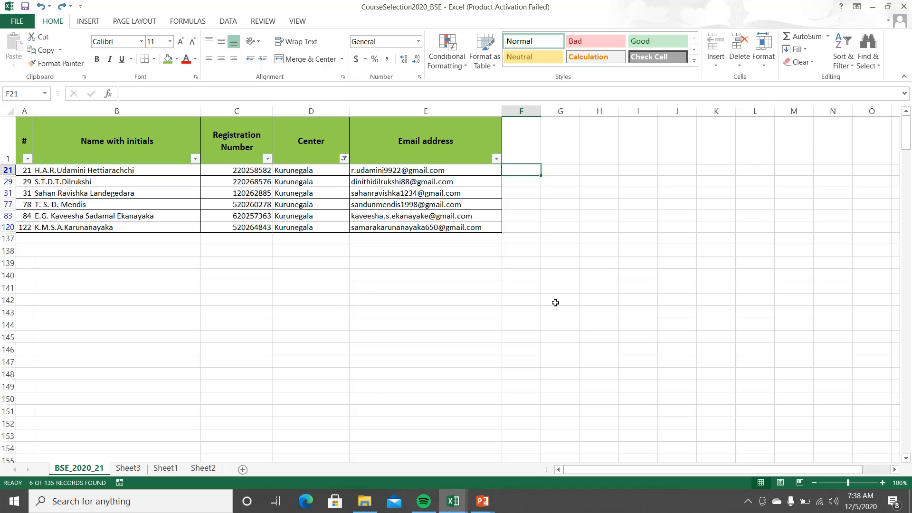
click(575, 297)
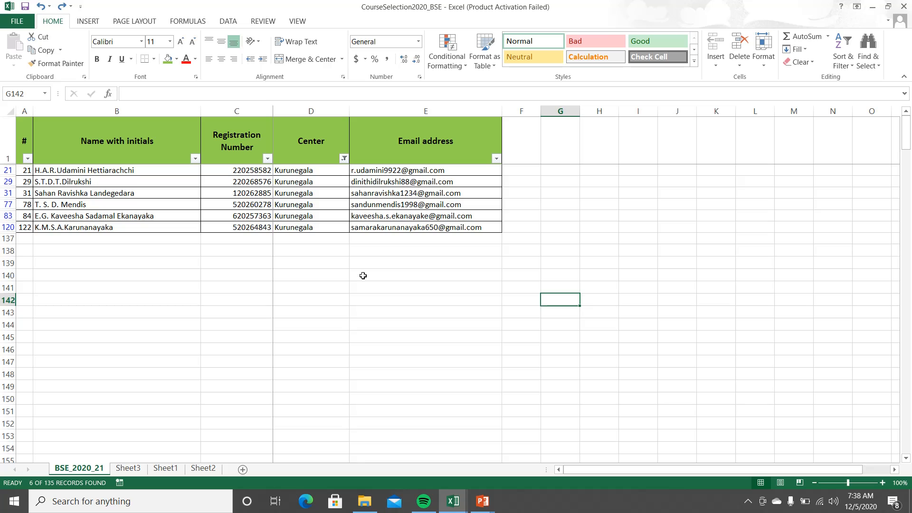
click(95, 286)
click(188, 311)
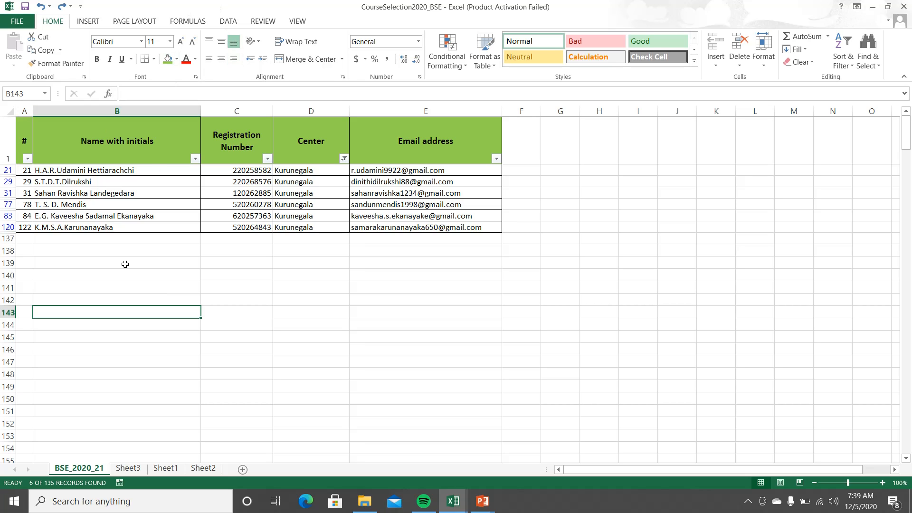
Look through Sheet2 and Sheet1, and open the copied Kurunegala student list on Sheet3.
click(198, 469)
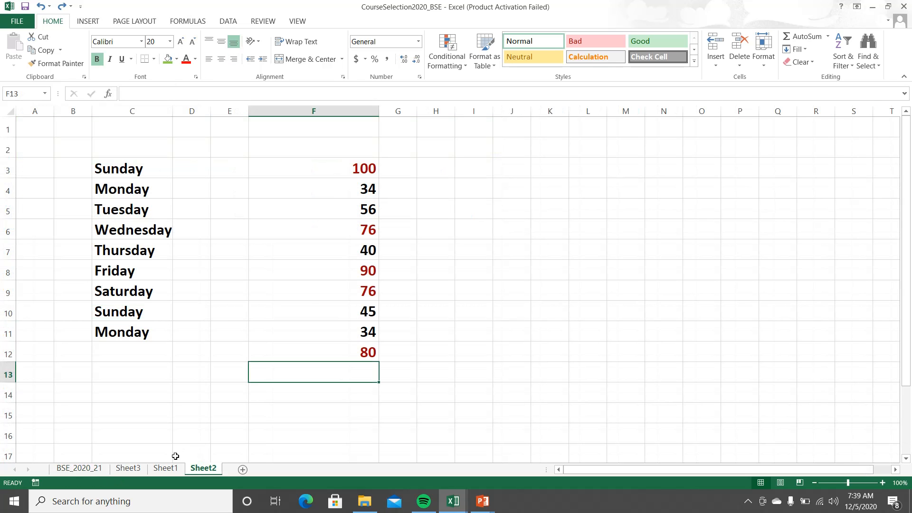
click(176, 469)
click(203, 470)
click(135, 469)
click(165, 469)
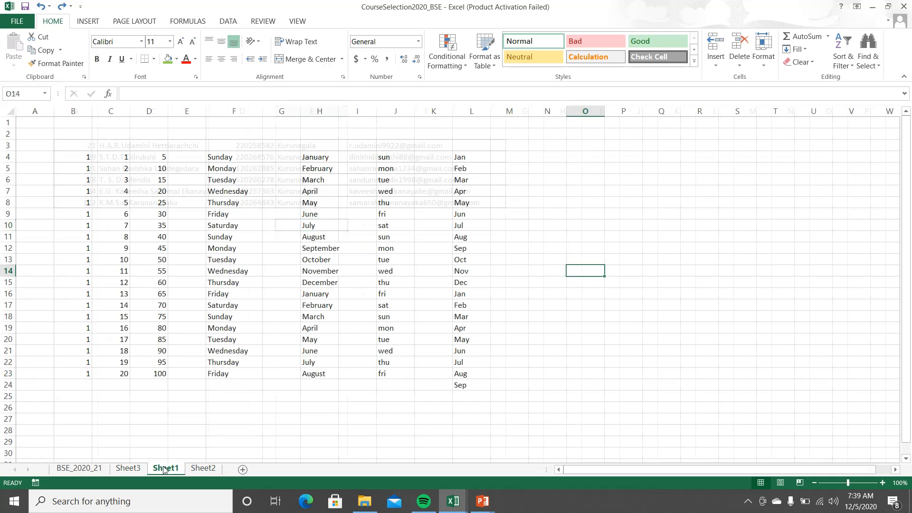
click(134, 469)
click(191, 339)
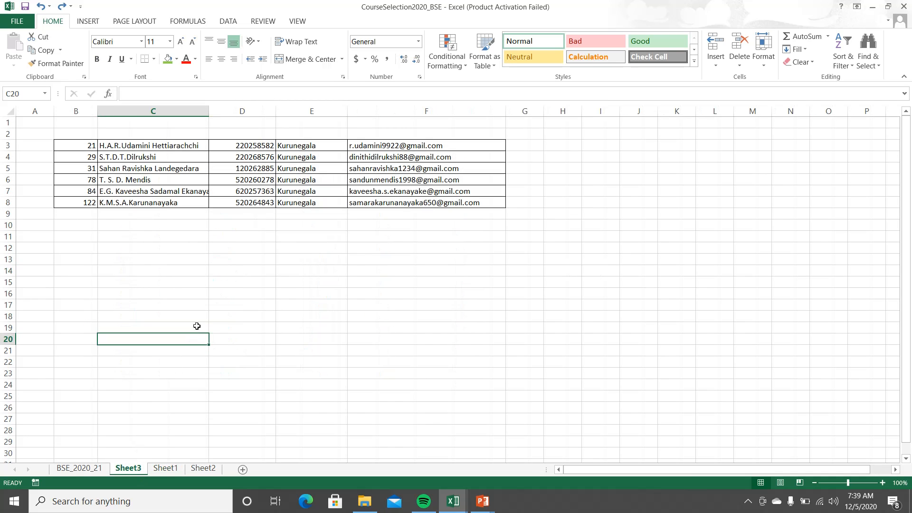
Enter 1 in A3 and 2 in A4 as serial numbers beside the copied Kurunegala students on Sheet3.
click(278, 273)
click(27, 150)
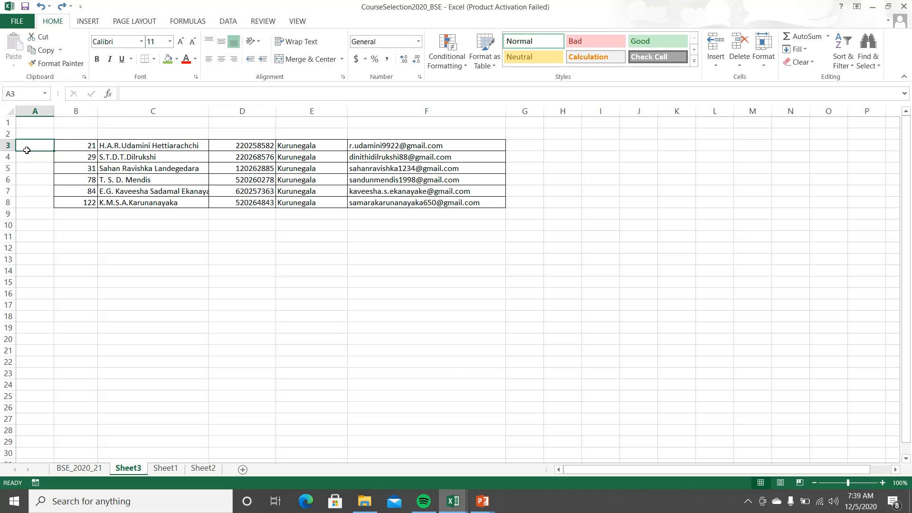
text(1)
key(Return)
text(2)
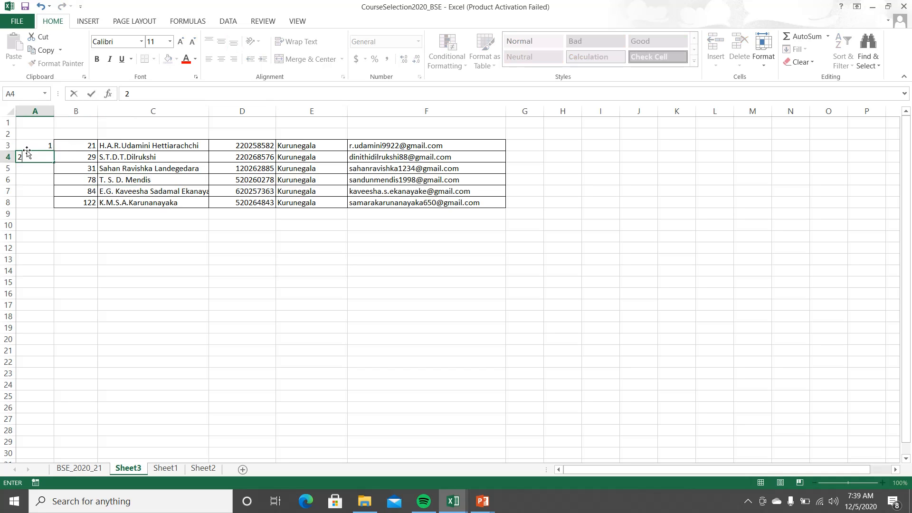
key(Return)
Extend the serial number series from A3:A4 down to A8.
click(27, 153)
click(27, 150)
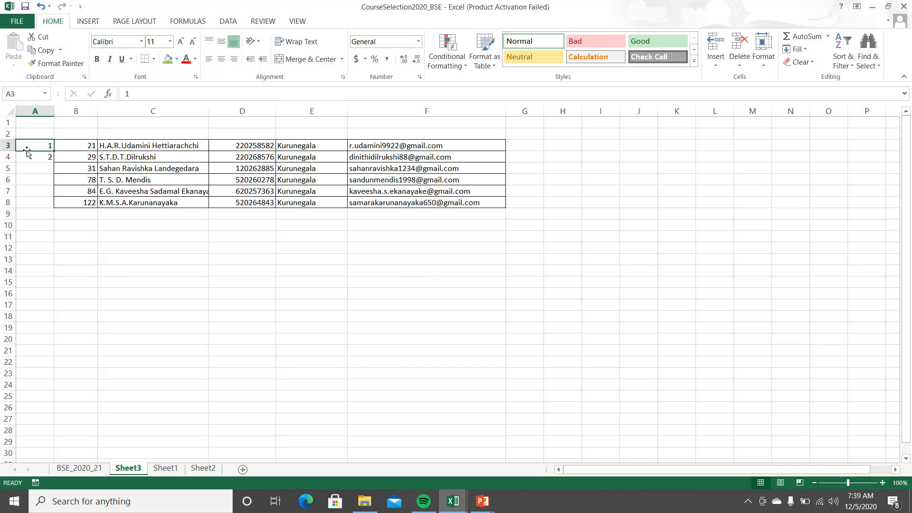
drag(36, 145, 51, 208)
click(72, 262)
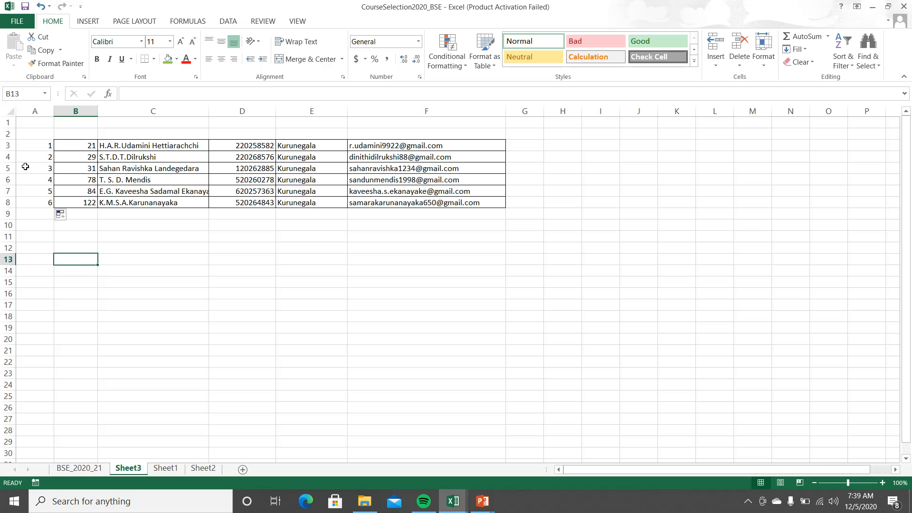
click(118, 260)
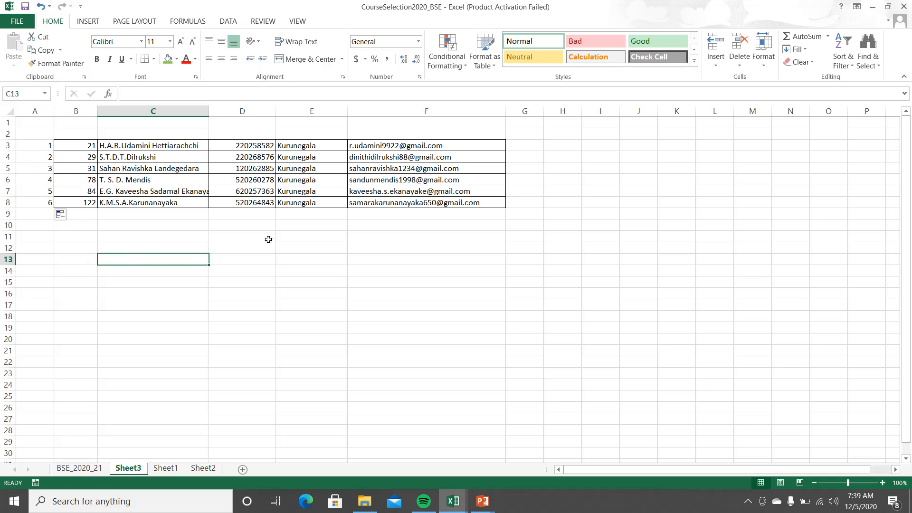
Return to the filtered list on the BSE_2020_21 sheet, and switch to the Presentation1 window in PowerPoint.
click(79, 468)
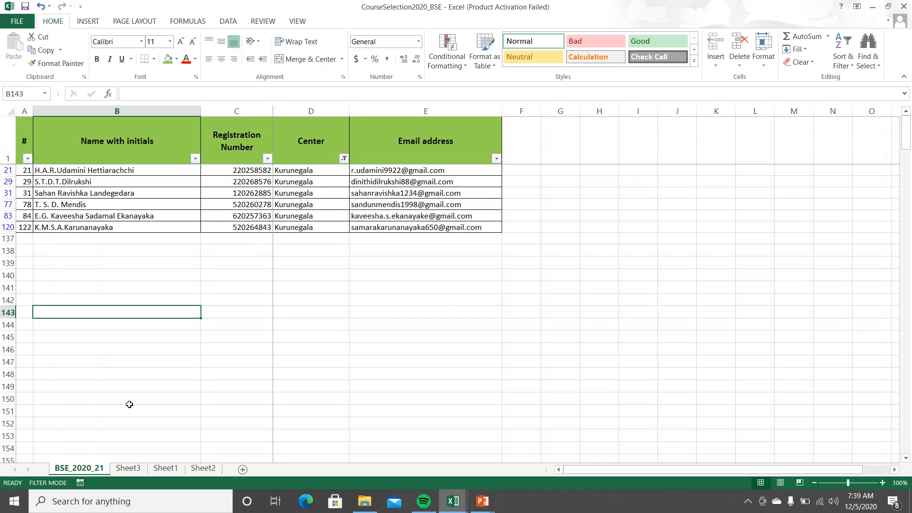
click(308, 307)
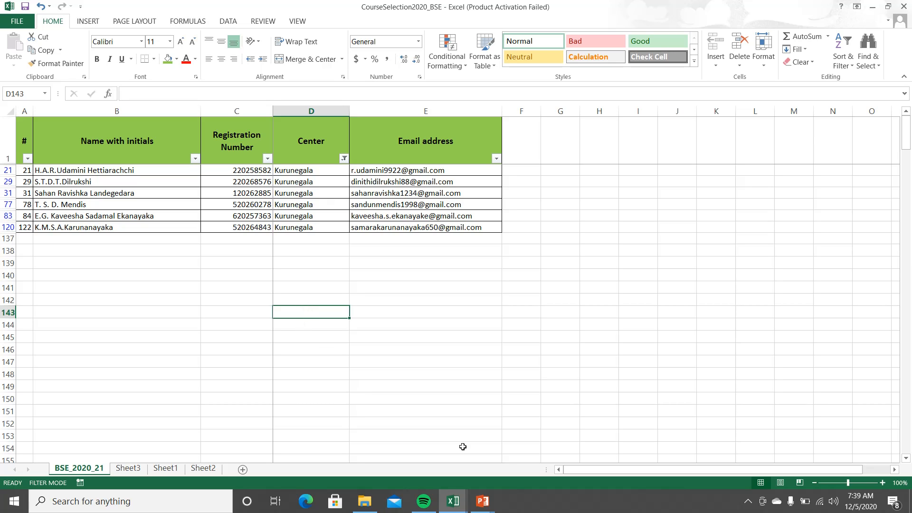
mouse_move(482, 507)
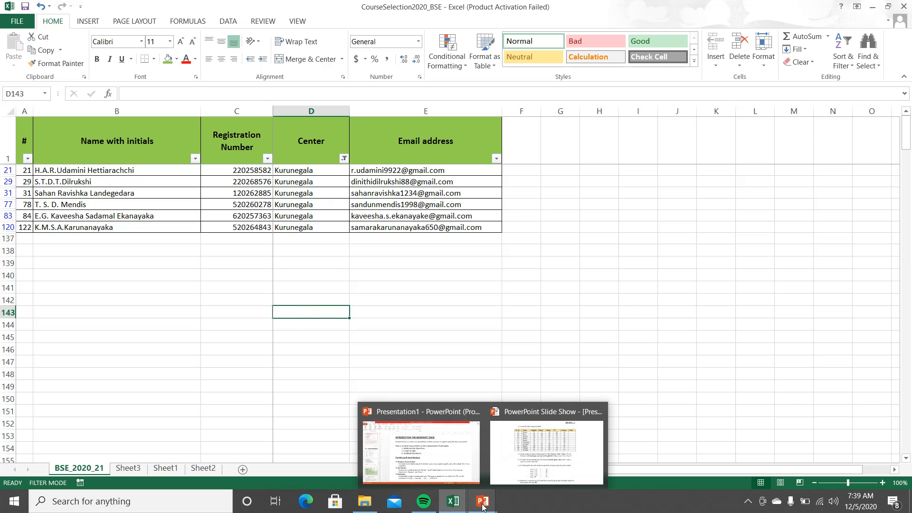
click(451, 454)
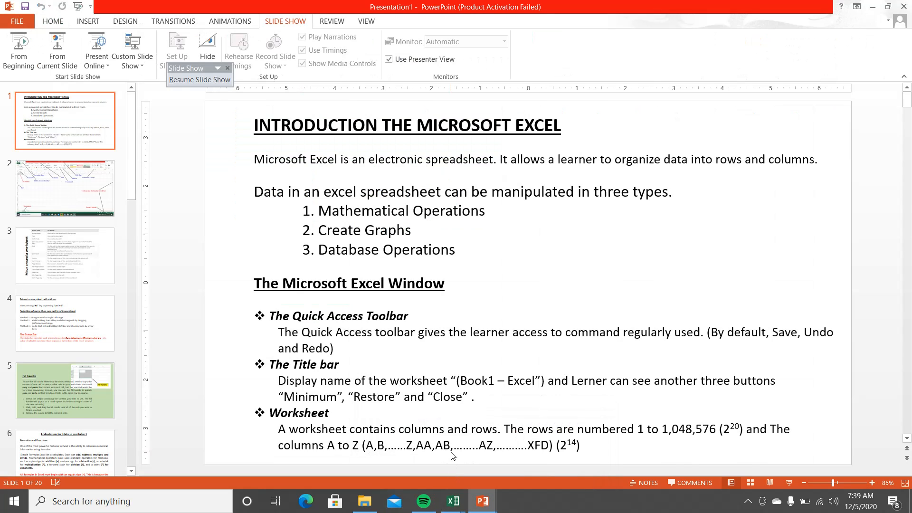
Go back through the slide show to the Excel nested IF statement slide.
key(Left)
key(Left)
key(Left)
key(Left)
key(Left)
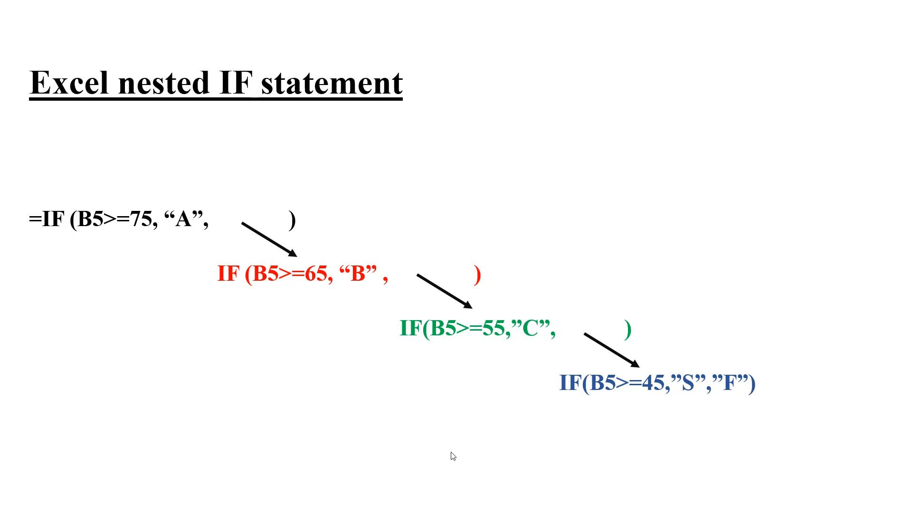
Review the slides from Project 2 through Advanced Filter to Project 3, and exit the slide show.
click(452, 452)
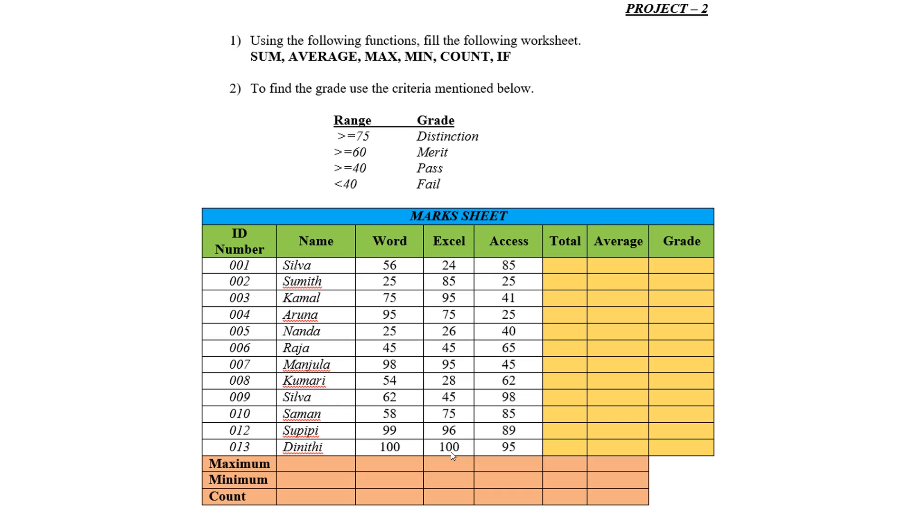
click(451, 452)
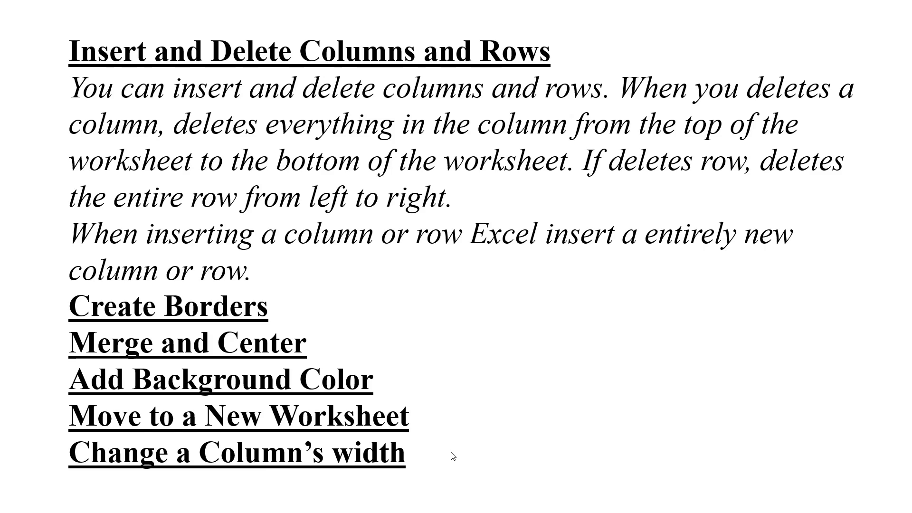
click(452, 452)
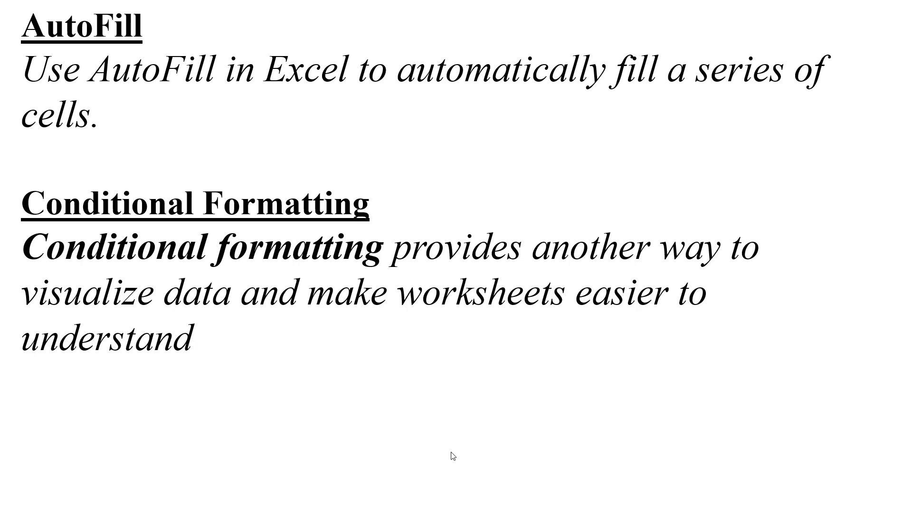
click(451, 453)
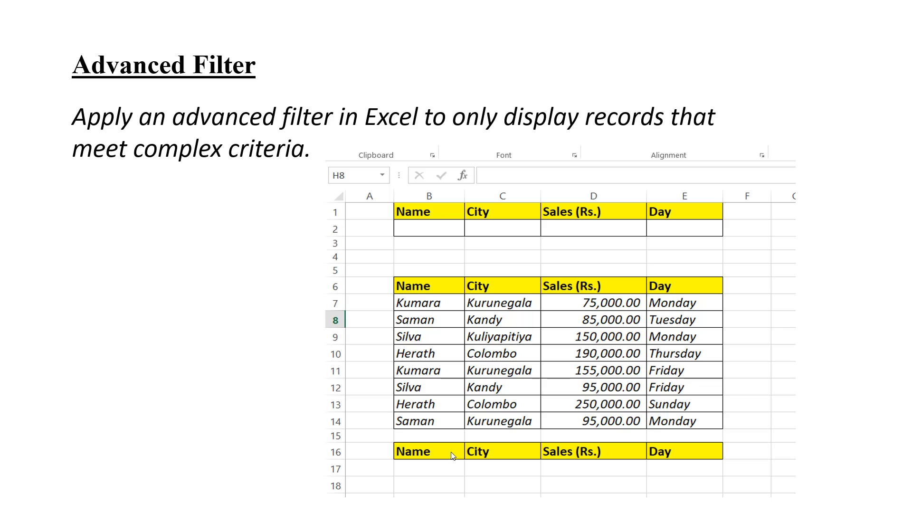
click(451, 454)
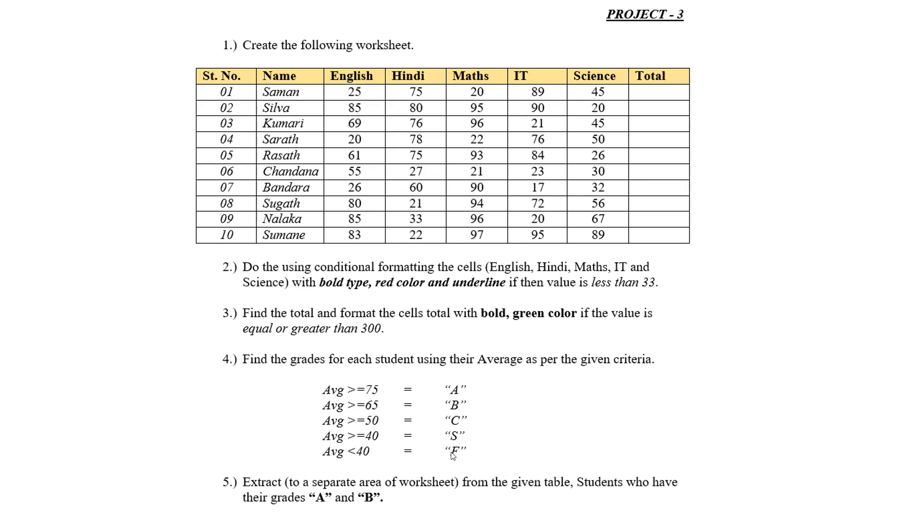
click(453, 456)
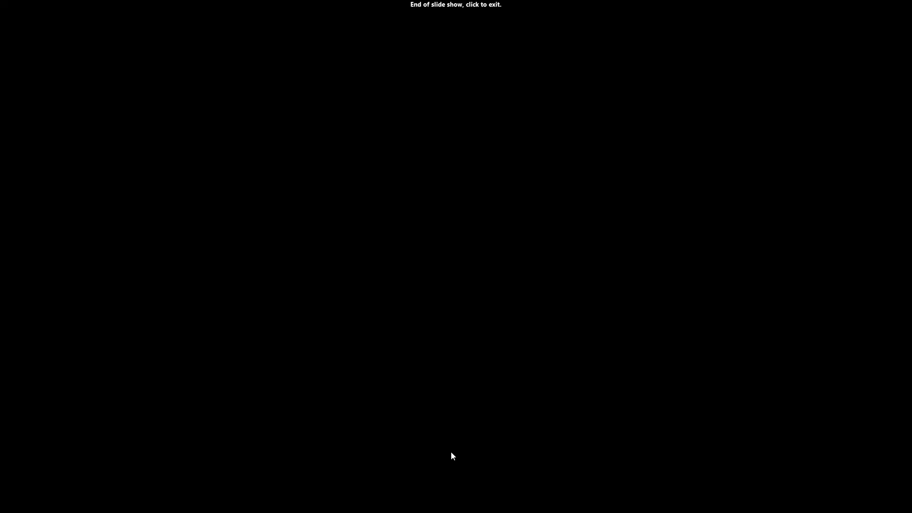
click(451, 452)
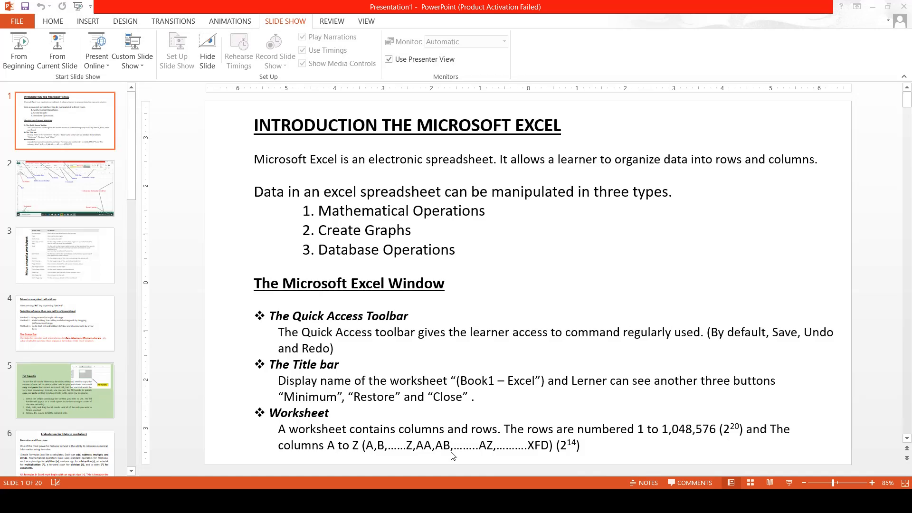
key(super)
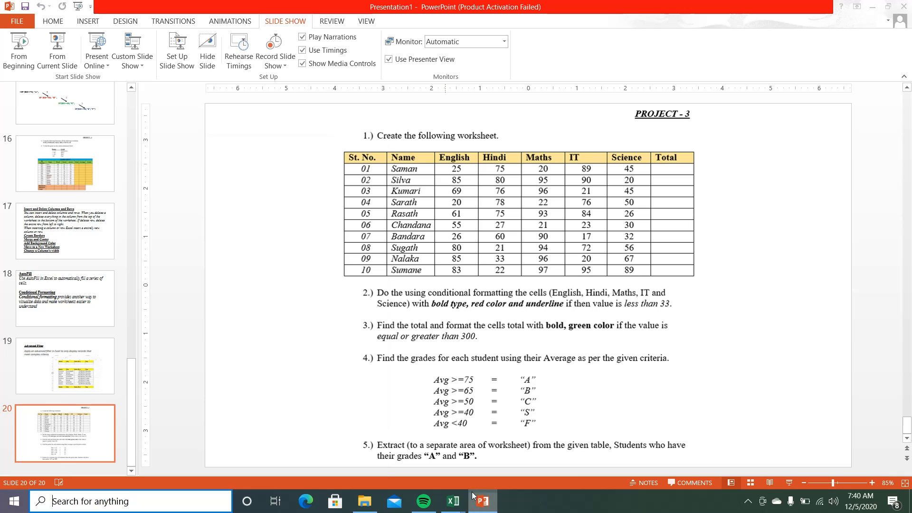
click(749, 503)
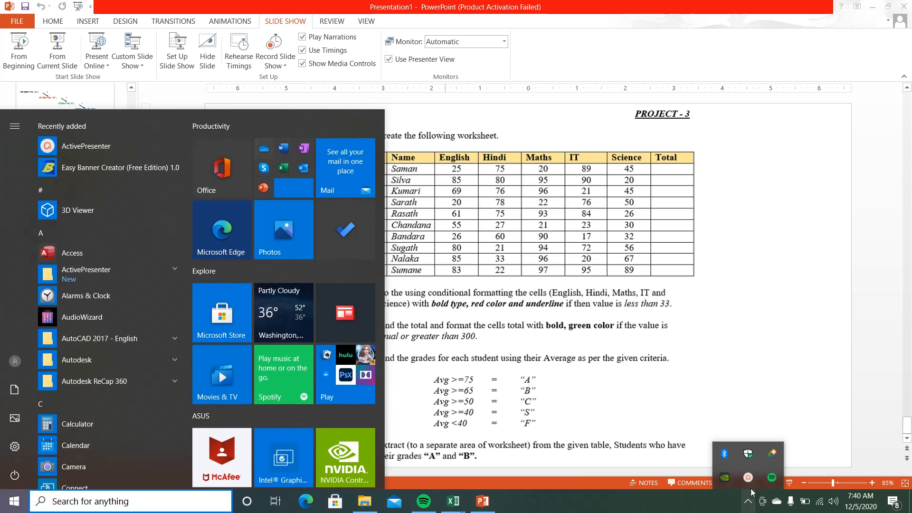